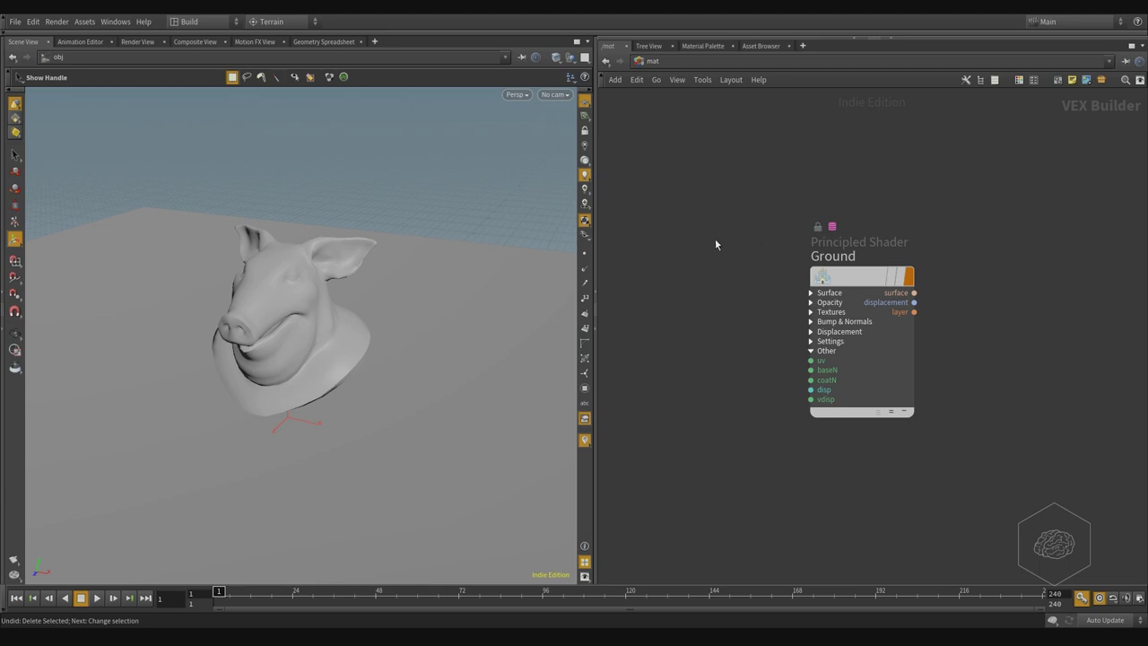
# Select the Ground shader, display its parameters, and widen the network editor
pyautogui.moveTo(850, 282)
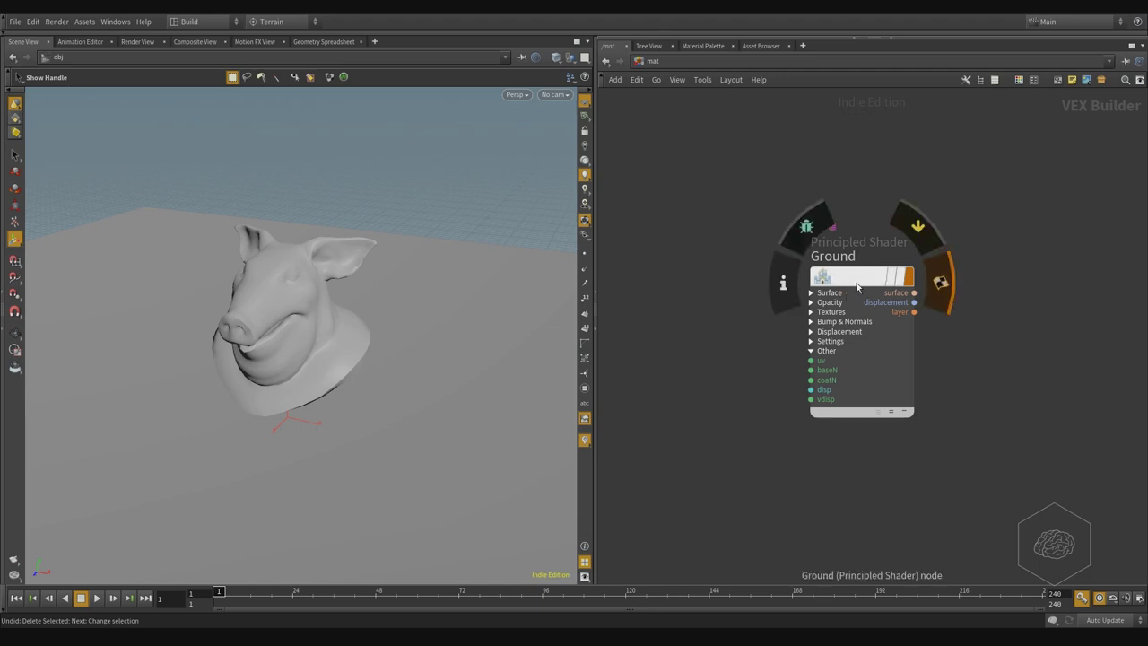
pyautogui.moveTo(857, 286); pyautogui.dragTo(825, 266)
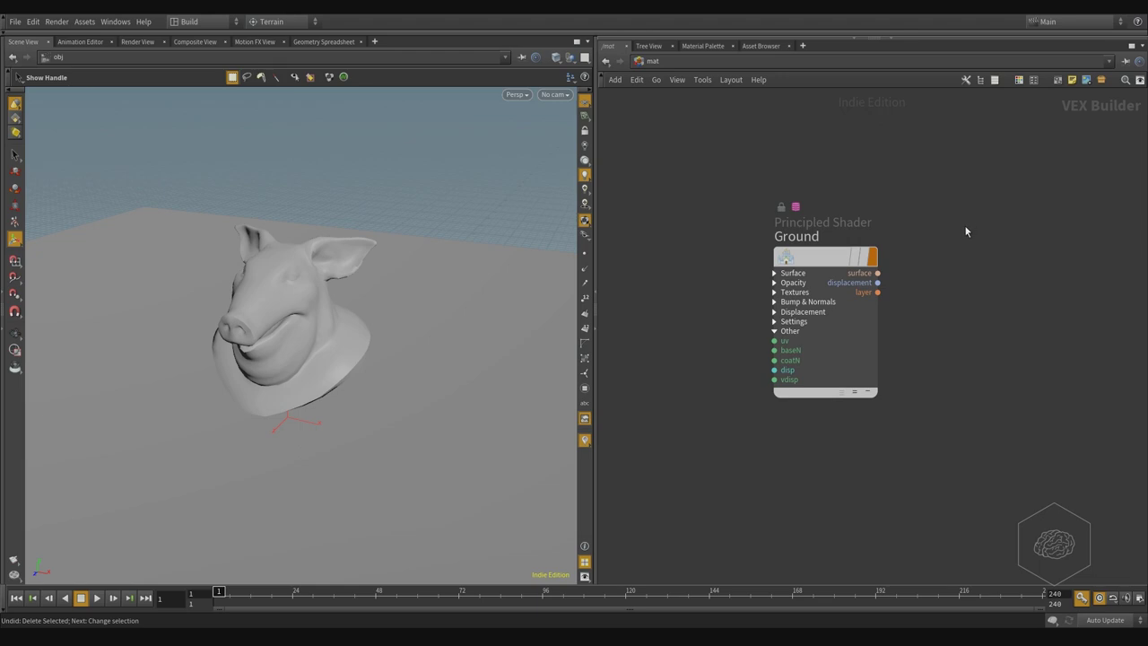
pyautogui.press('p')
pyautogui.click(843, 253)
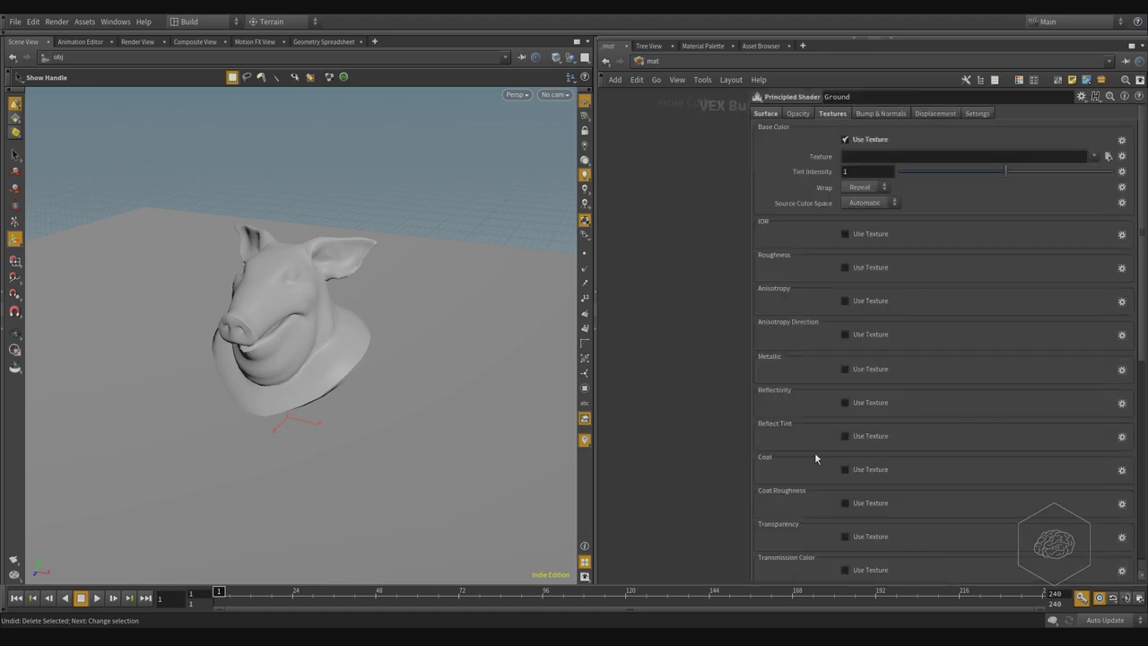
pyautogui.moveTo(594, 241); pyautogui.dragTo(425, 244)
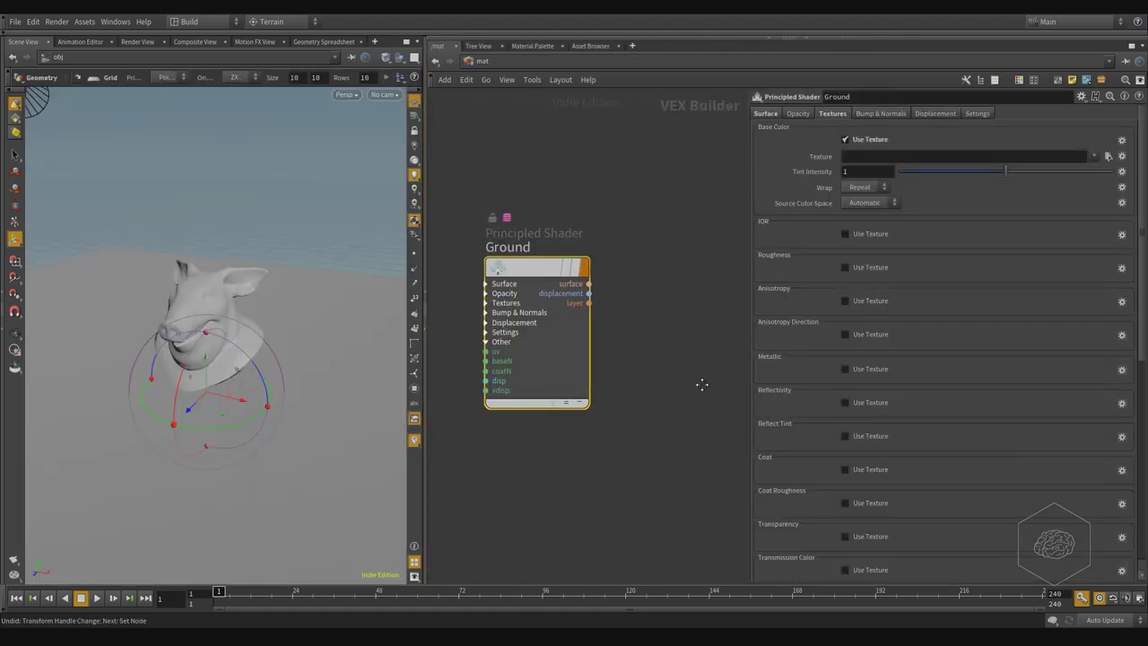
pyautogui.moveTo(700, 384); pyautogui.dragTo(734, 391, button='middle')
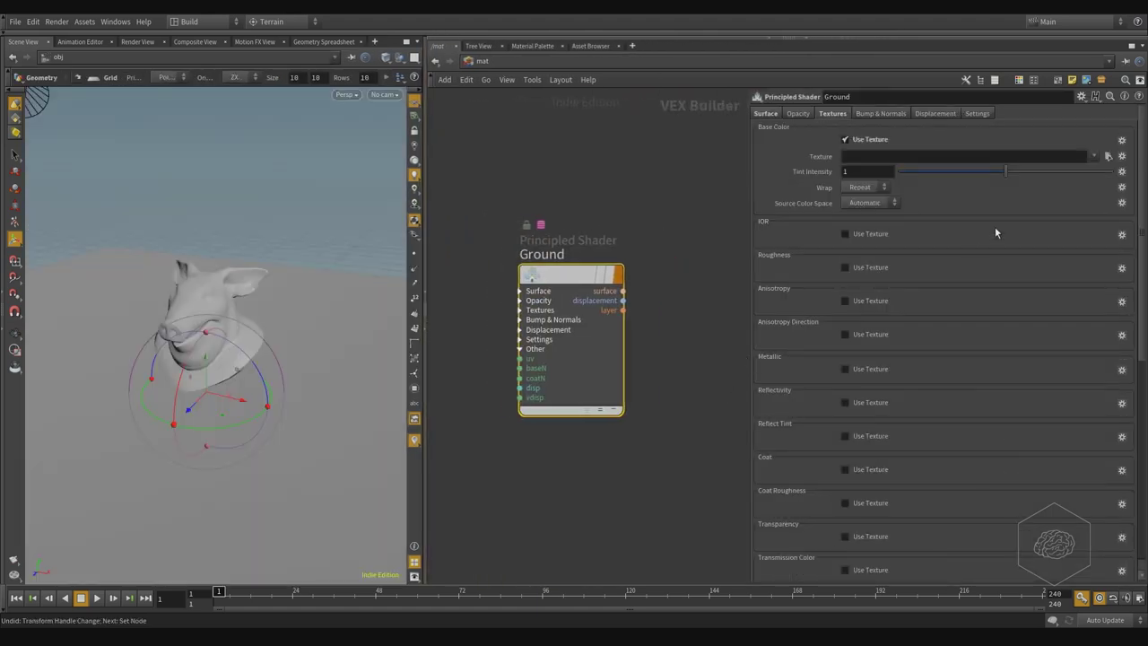
# Turn off the base color texture on the Ground shader and show its surface parameters
pyautogui.click(851, 144)
pyautogui.click(883, 141)
pyautogui.click(853, 140)
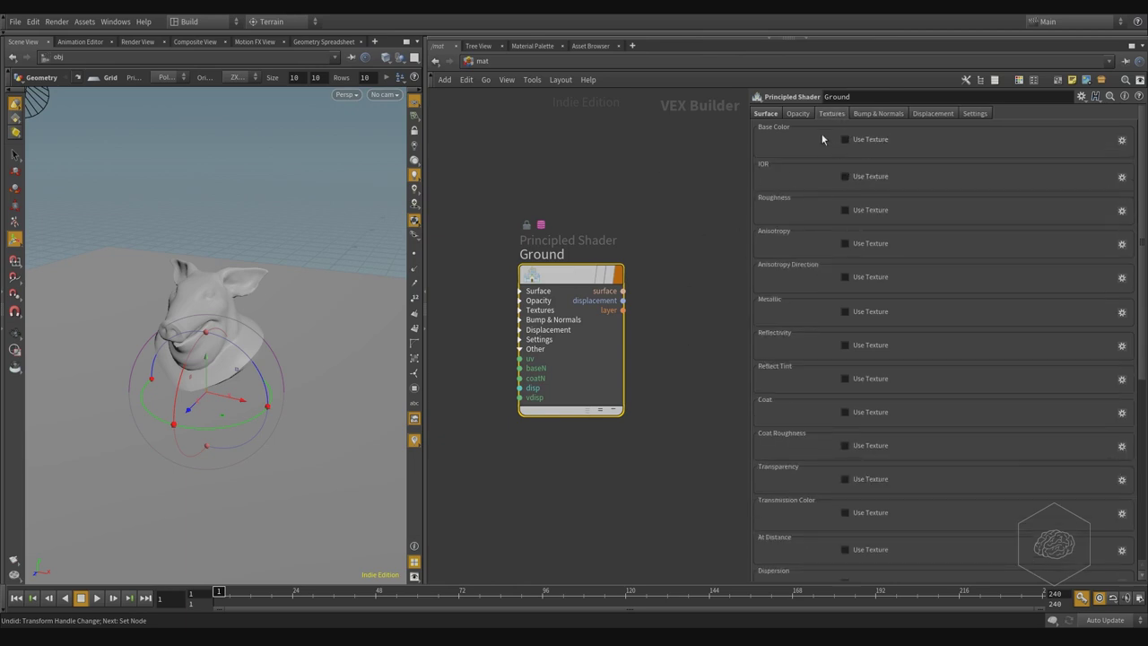
pyautogui.click(774, 115)
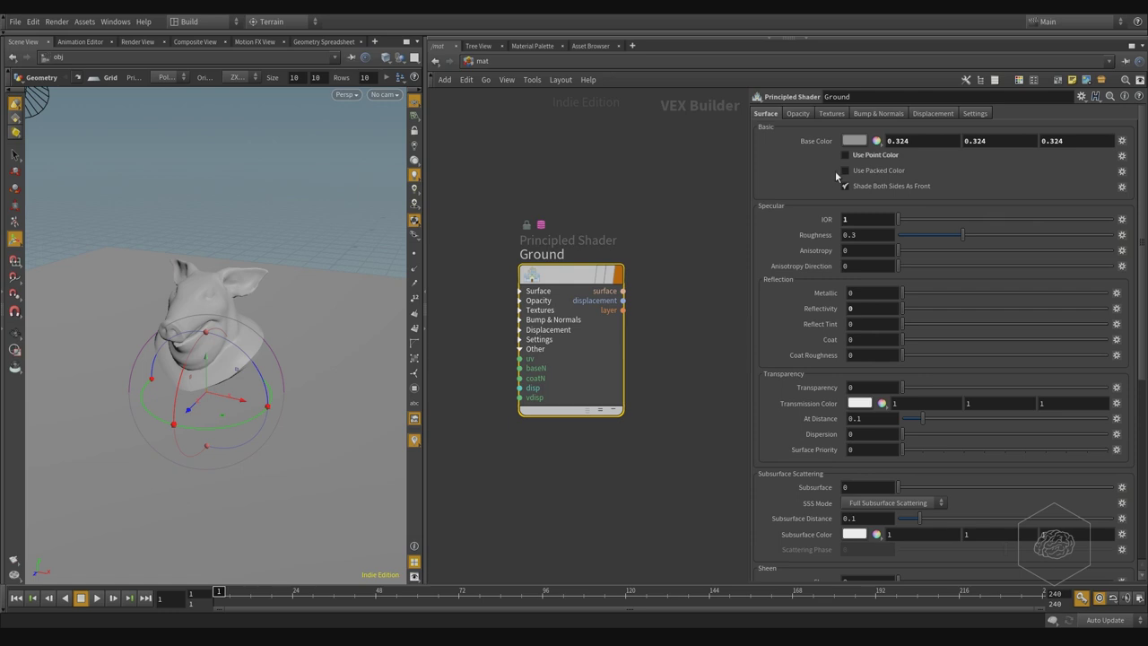
# Add a Principled Shader Core node beside the Ground shader in the mat network
pyautogui.press('Tab')
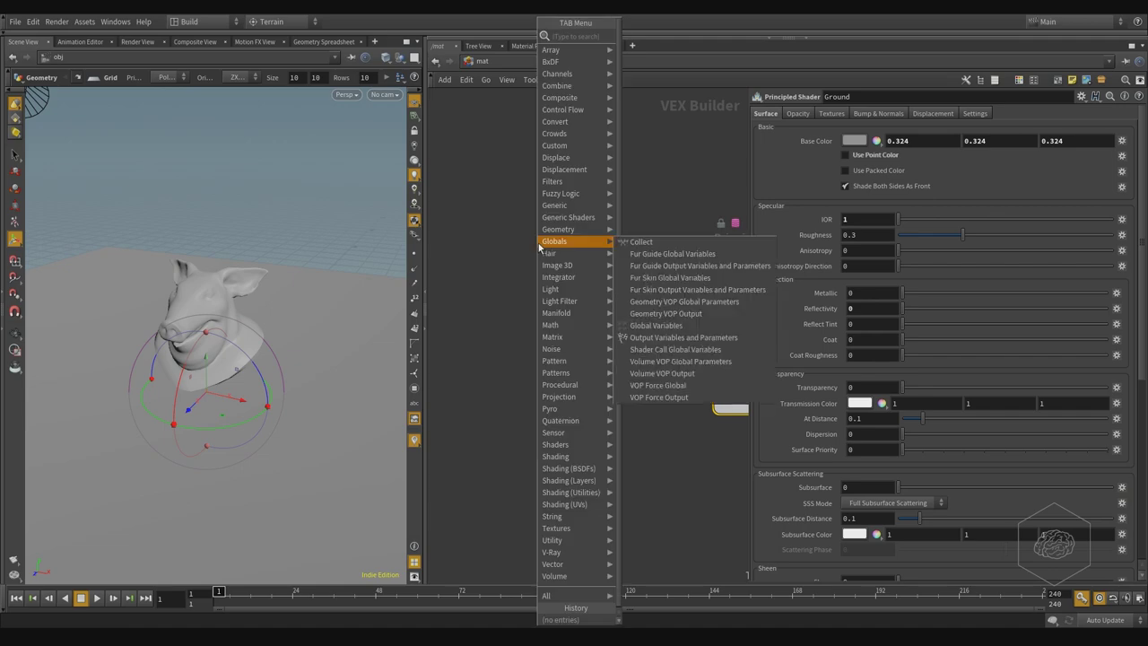
pyautogui.write('princip')
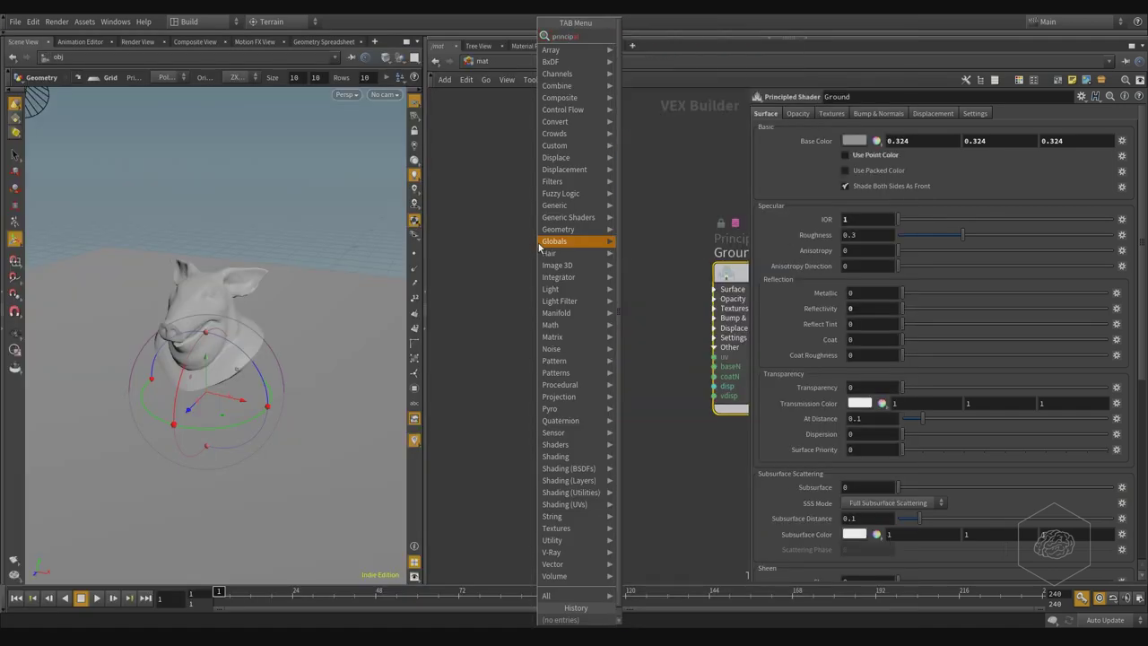
pyautogui.press('Down')
pyautogui.press('Return')
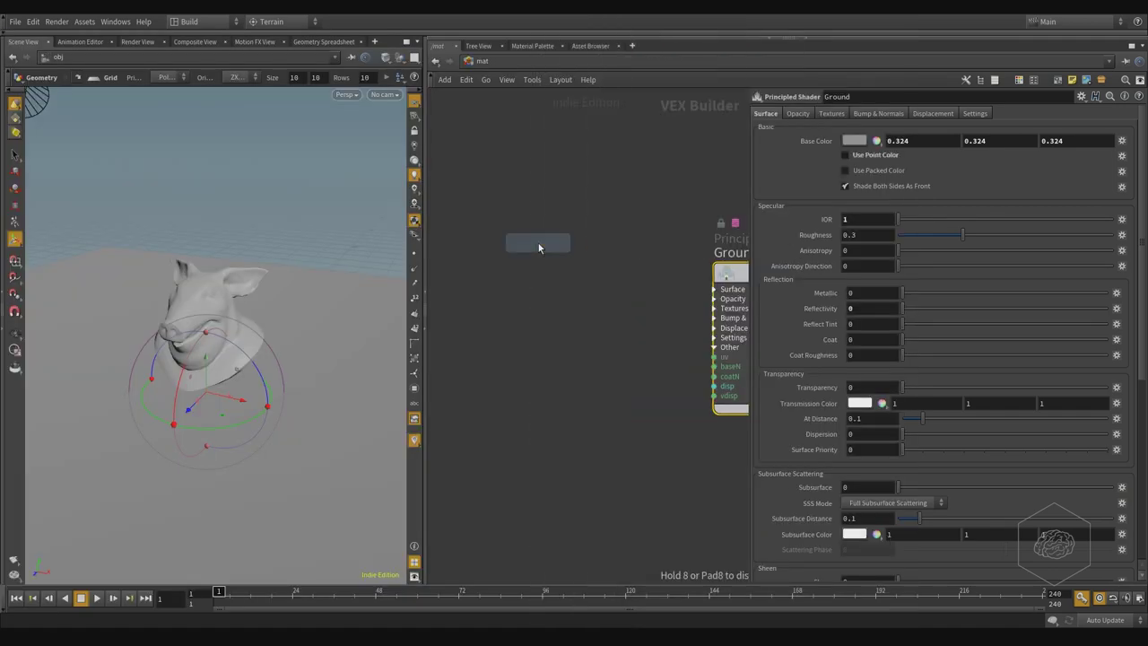
pyautogui.click(538, 248)
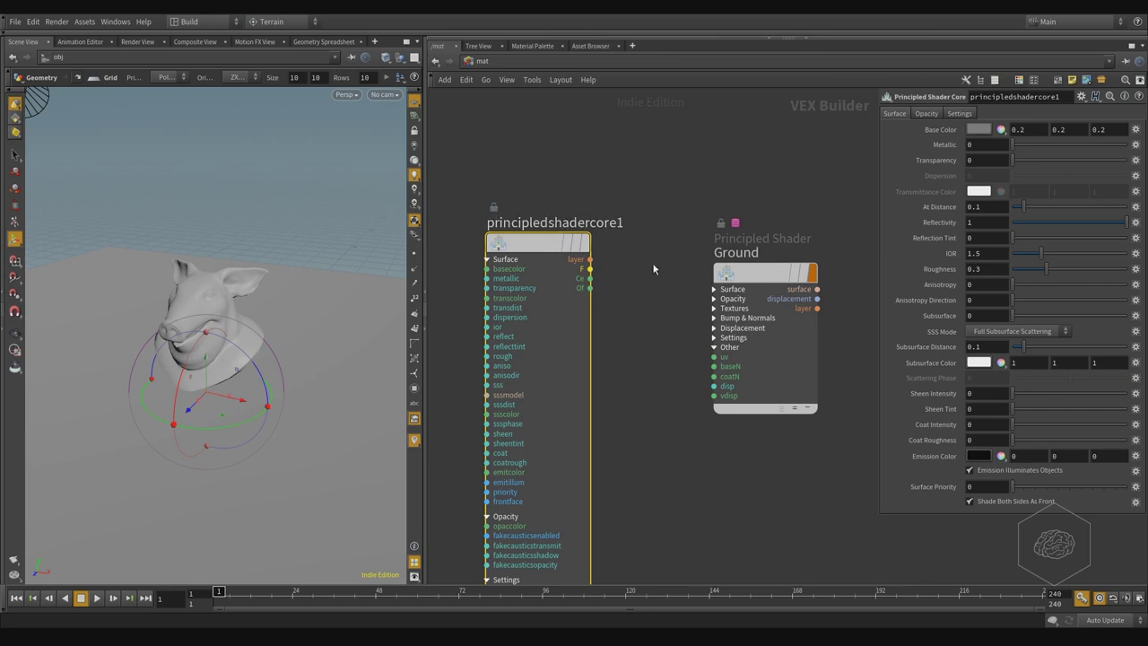
# Compare the Ground shader's texture options with the parameters and inputs of the Principled Shader Core node
pyautogui.scroll(-2, 637, 282)
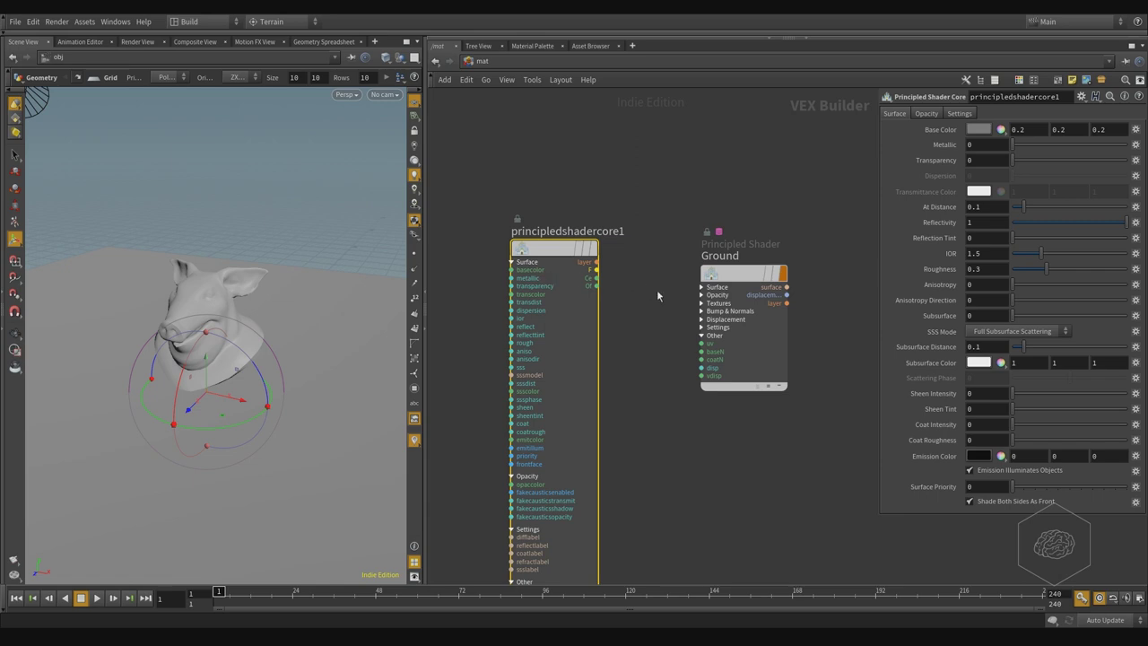
pyautogui.moveTo(656, 257); pyautogui.dragTo(713, 259, button='middle')
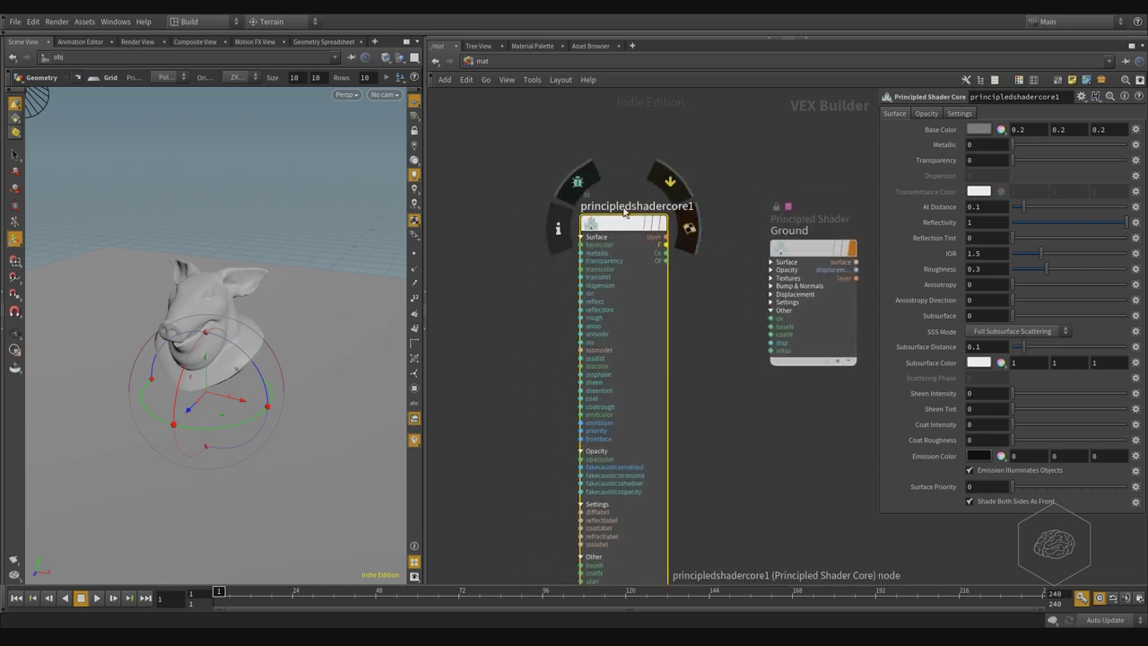
pyautogui.moveTo(624, 224); pyautogui.dragTo(218, 308)
pyautogui.moveTo(754, 198); pyautogui.dragTo(514, 204, button='middle')
pyautogui.moveTo(683, 167); pyautogui.dragTo(484, 431)
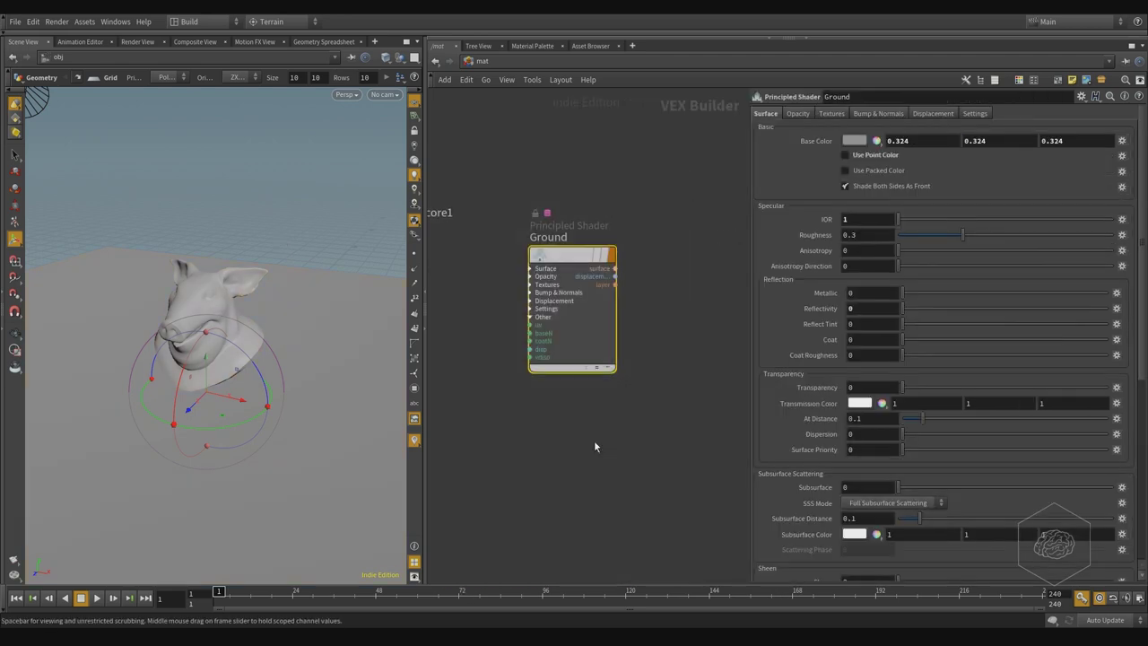
pyautogui.click(830, 114)
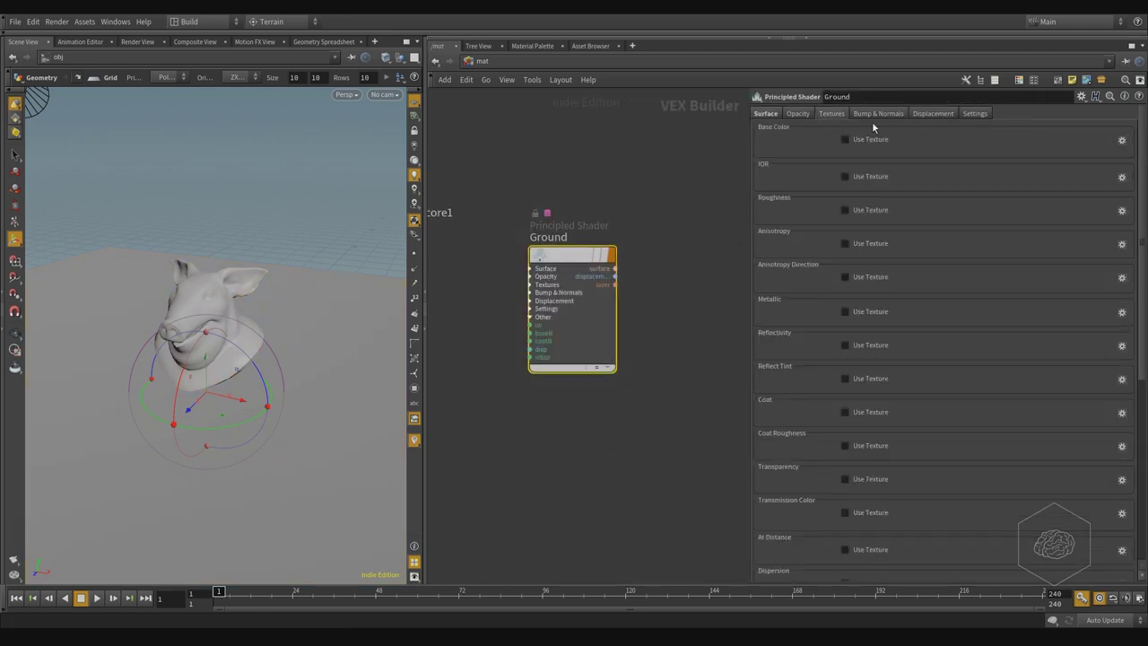
pyautogui.moveTo(533, 480); pyautogui.dragTo(855, 483, button='middle')
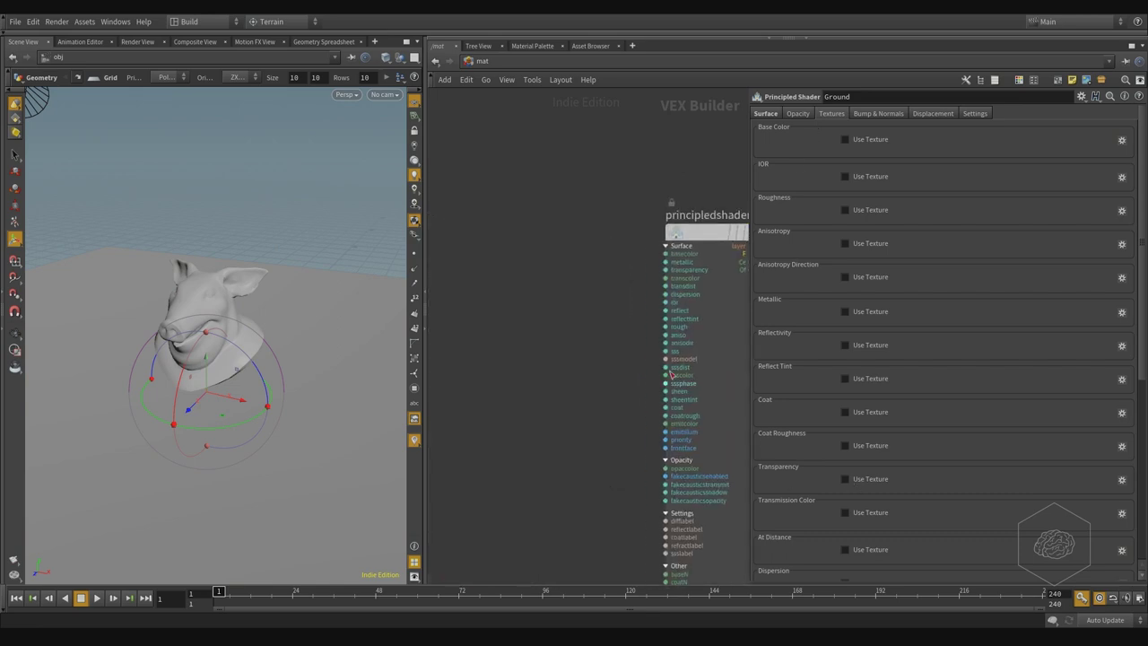
pyautogui.moveTo(725, 136); pyautogui.dragTo(635, 423)
pyautogui.click(634, 427)
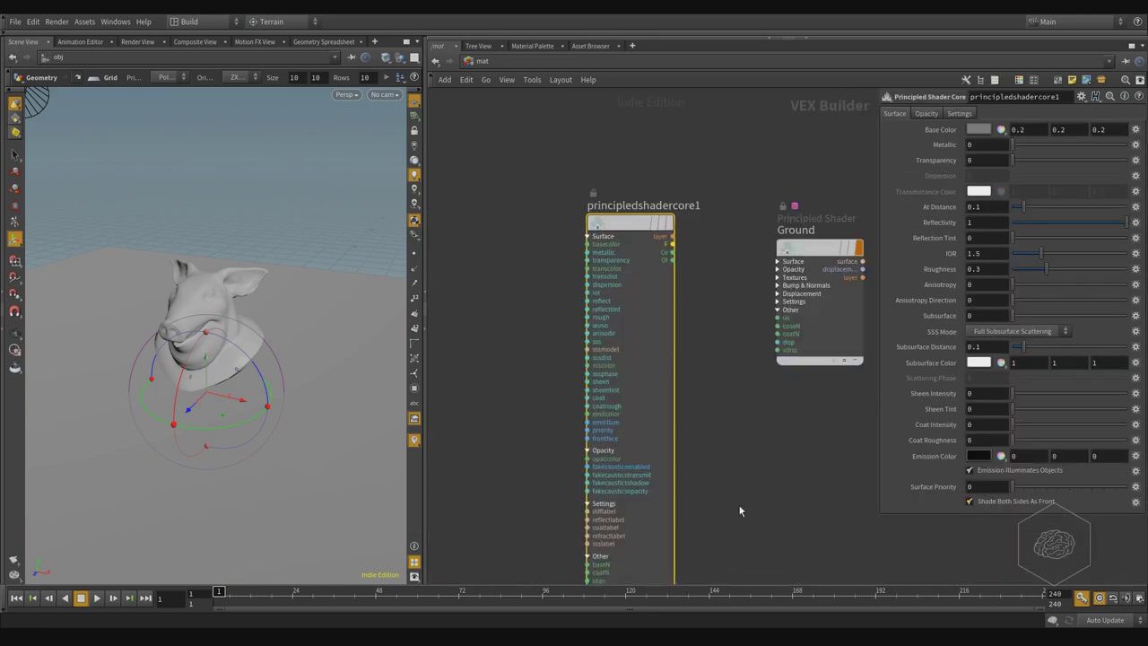
# Move the Ground node slightly up and away from the Principled Shader Core node
pyautogui.moveTo(795, 450); pyautogui.dragTo(787, 467, button='middle')
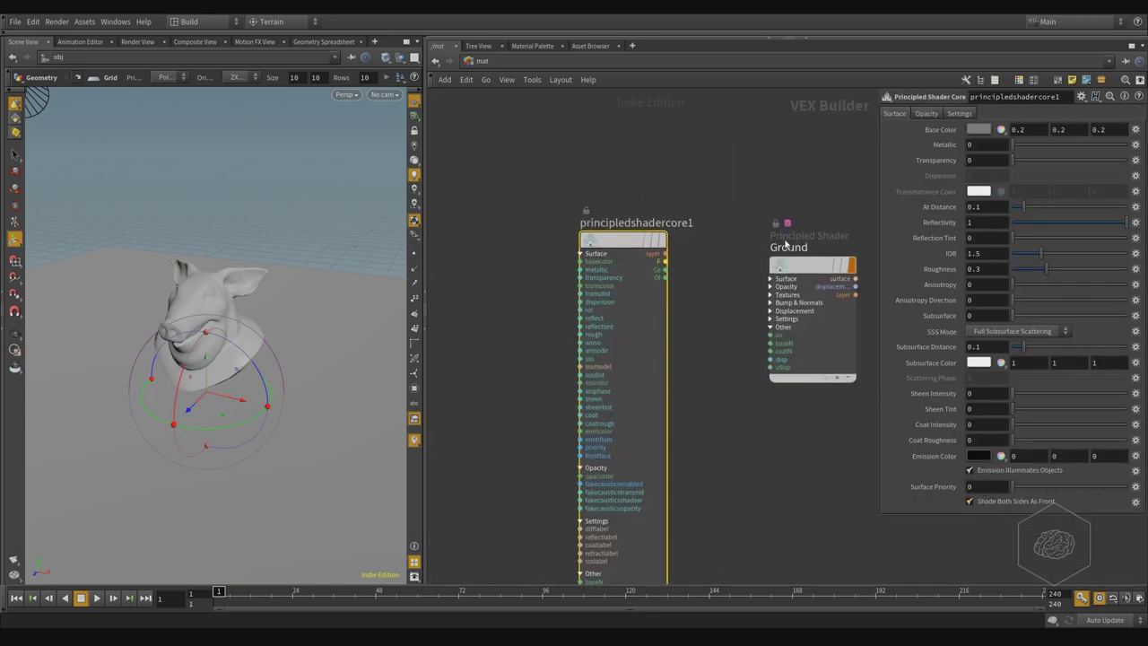
pyautogui.moveTo(798, 194); pyautogui.dragTo(752, 207, button='middle')
pyautogui.moveTo(757, 280); pyautogui.dragTo(793, 251)
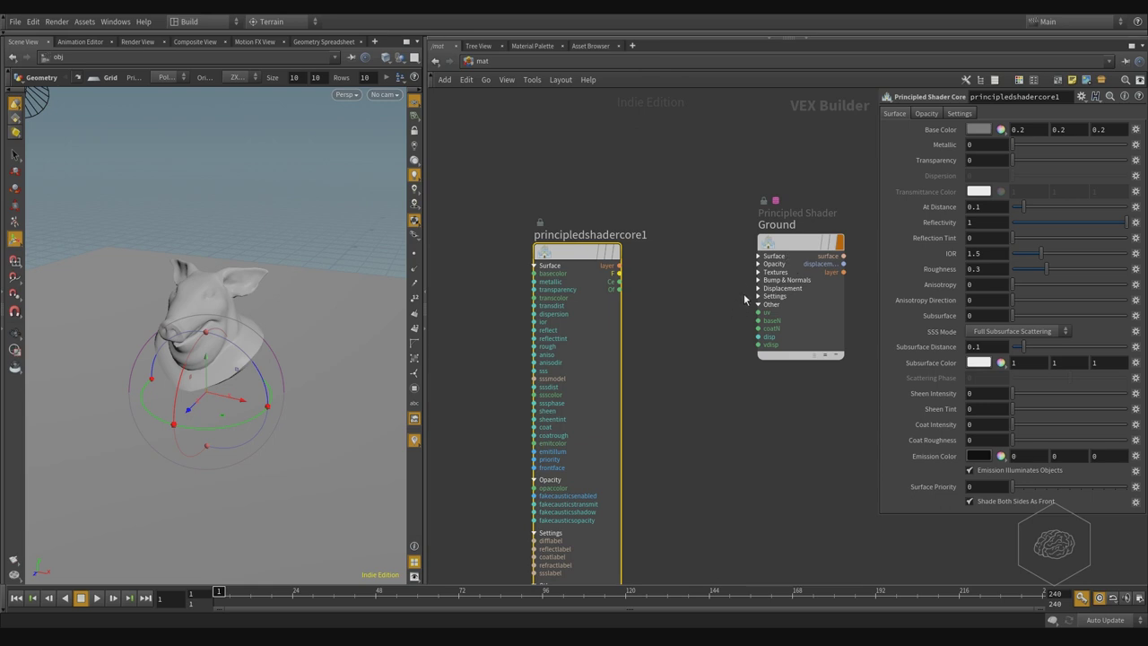
pyautogui.moveTo(695, 343); pyautogui.dragTo(727, 340, button='middle')
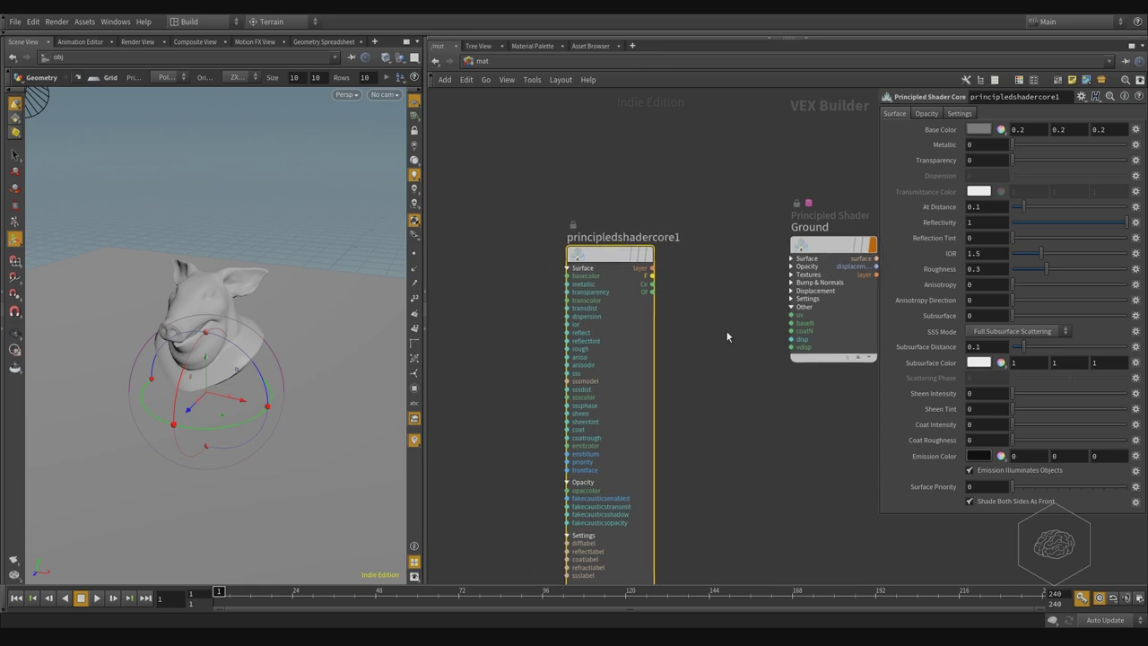
# Switch the network editor to the shop network and delete the red v_constant1 shader
pyautogui.click(590, 62)
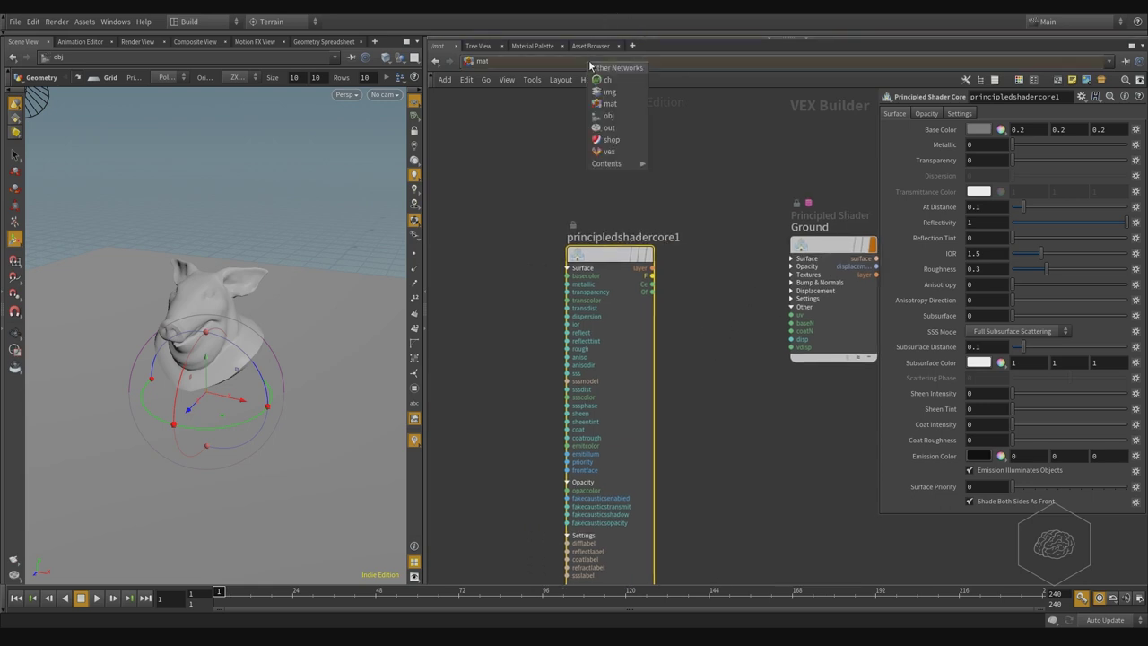
pyautogui.click(625, 139)
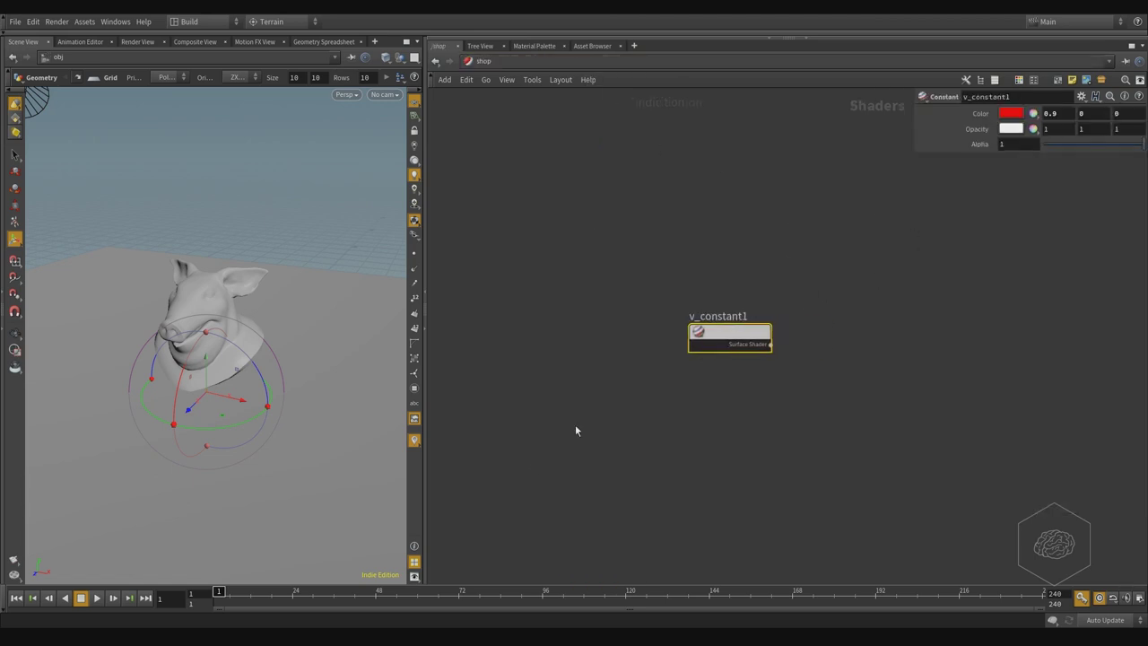
pyautogui.press('Delete')
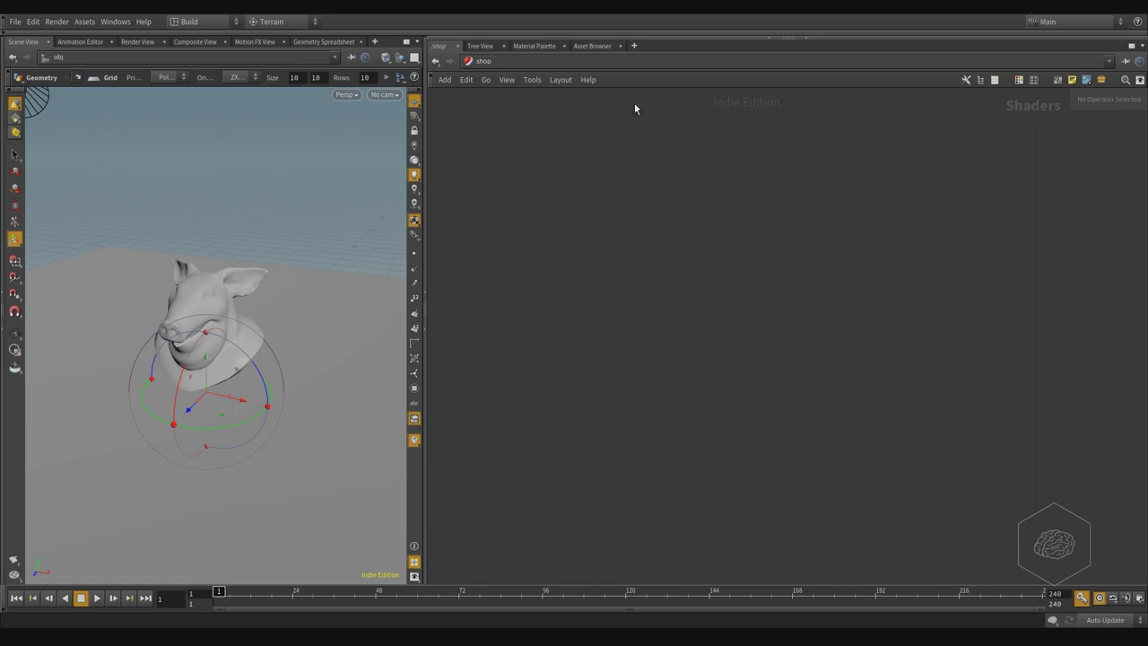
# Add a Constant shader node to the empty shop network and reposition it
pyautogui.click(598, 62)
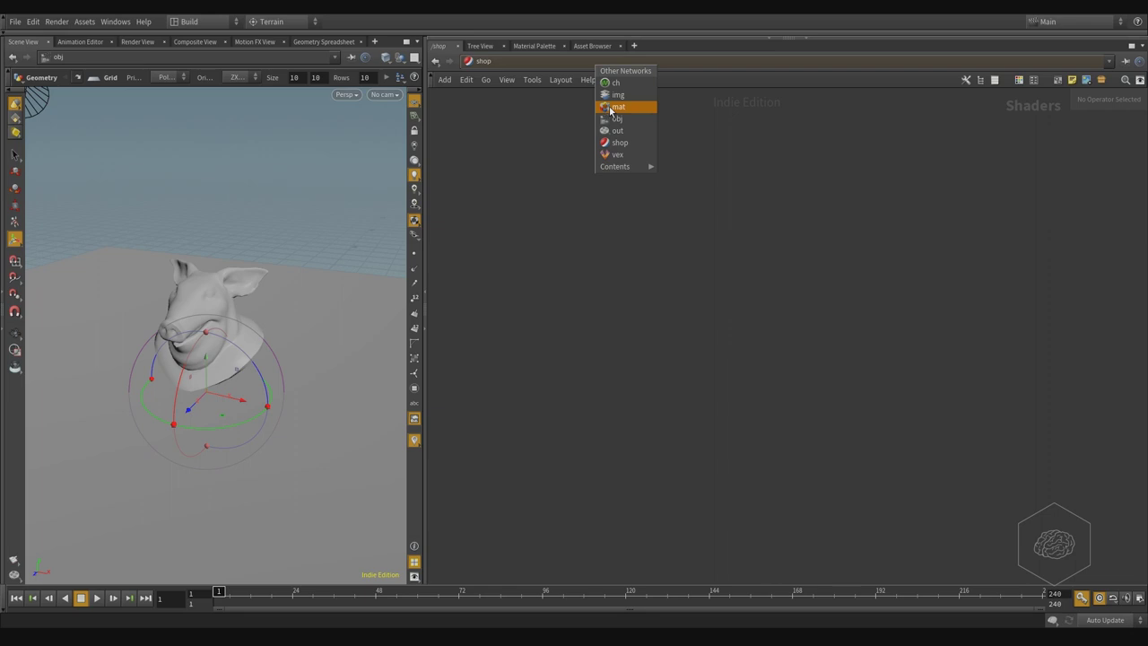
pyautogui.click(535, 250)
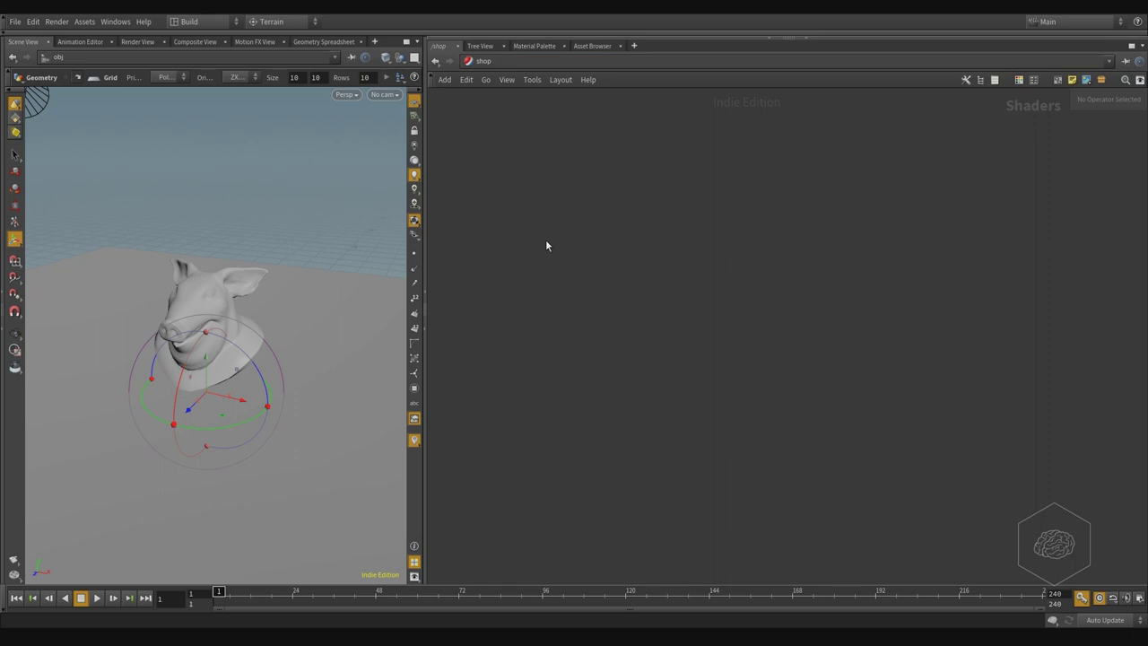
pyautogui.press('Tab')
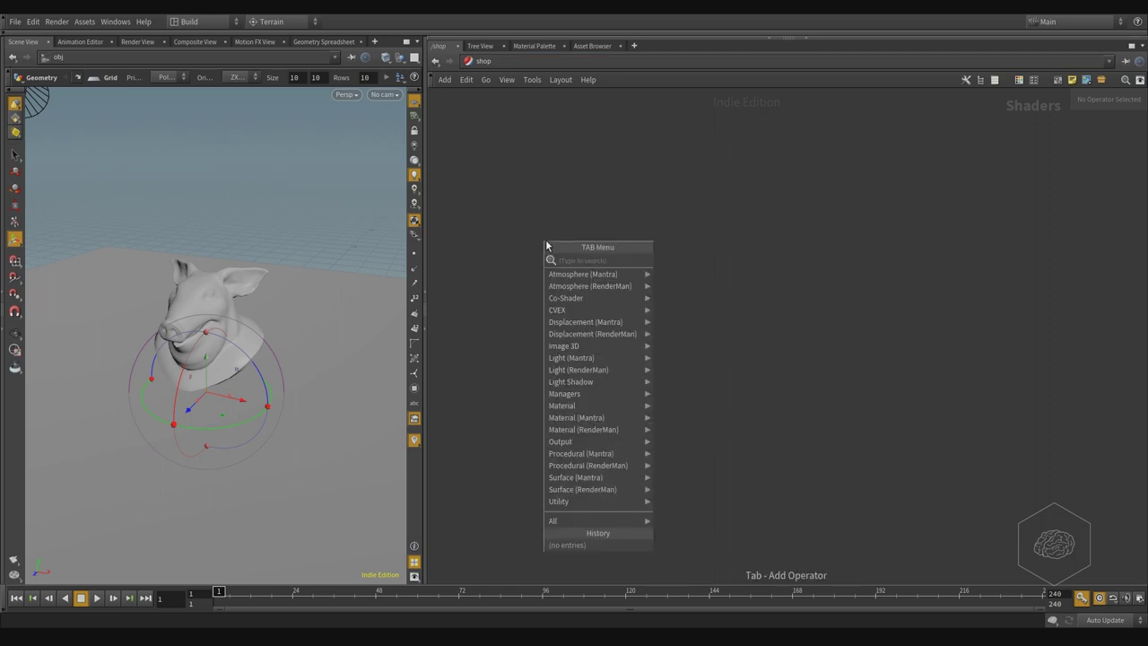
pyautogui.write('const')
pyautogui.press('Return')
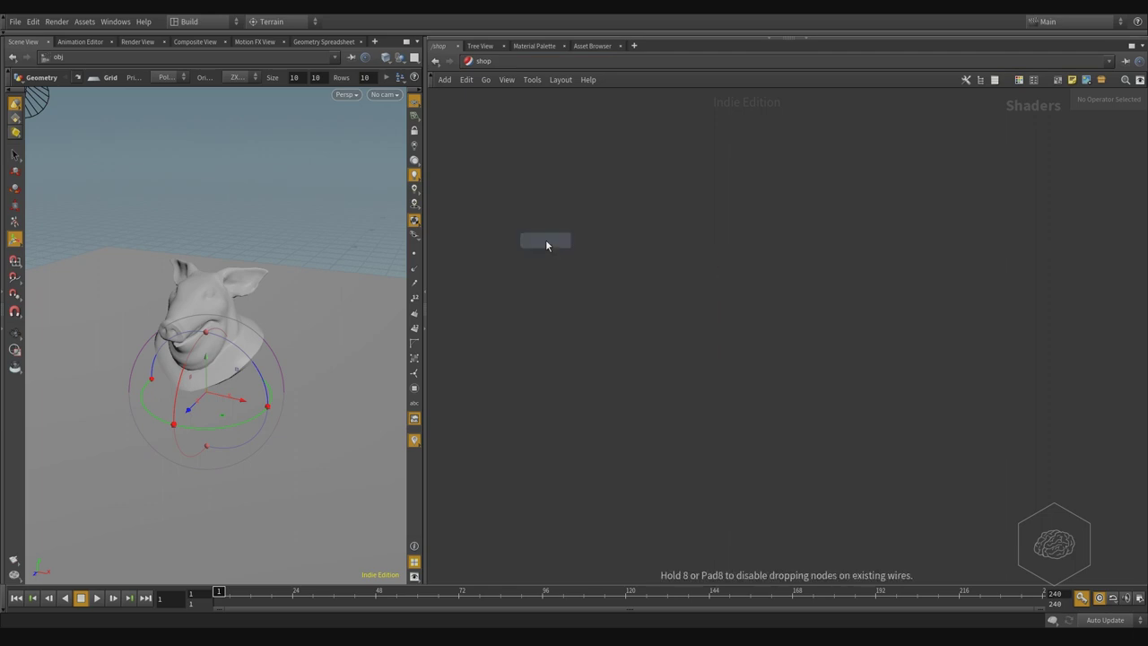
pyautogui.click(545, 239)
pyautogui.moveTo(545, 242); pyautogui.dragTo(641, 264)
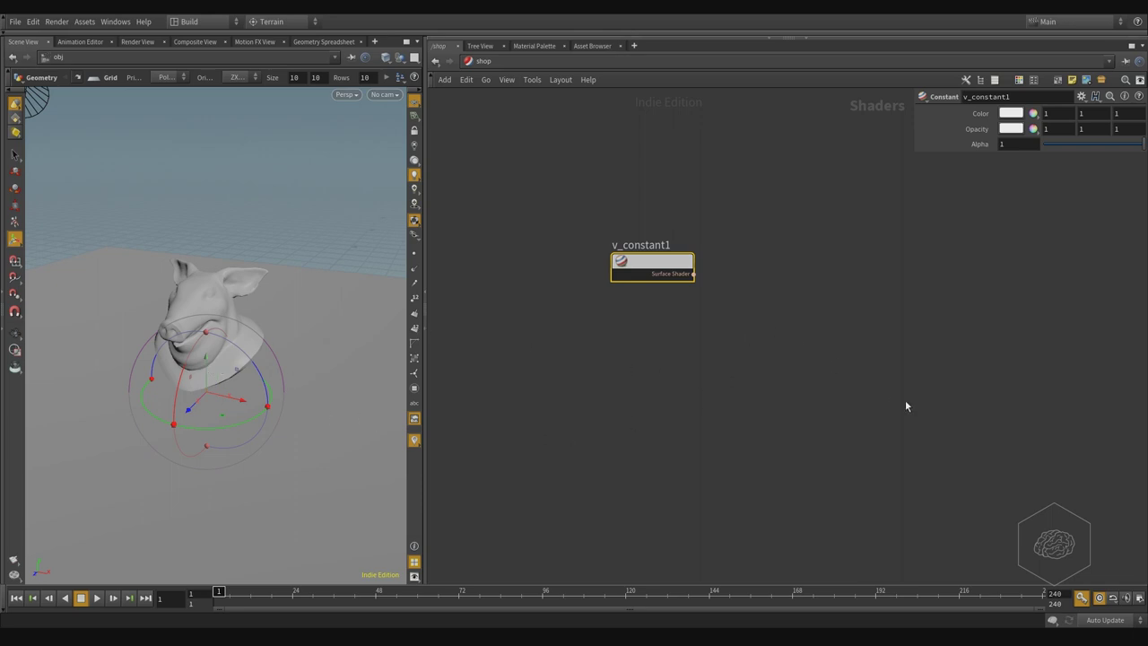
pyautogui.moveTo(664, 267); pyautogui.dragTo(601, 267)
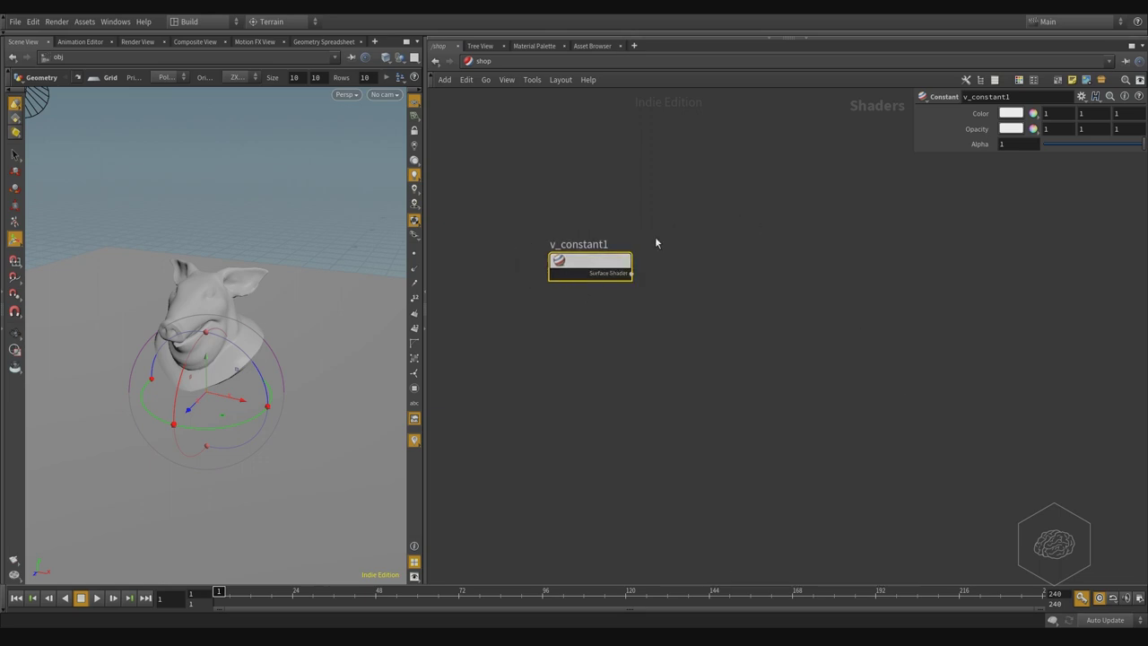
# Select the Constant shader node and delete it from the shop network
pyautogui.moveTo(748, 205); pyautogui.dragTo(456, 437)
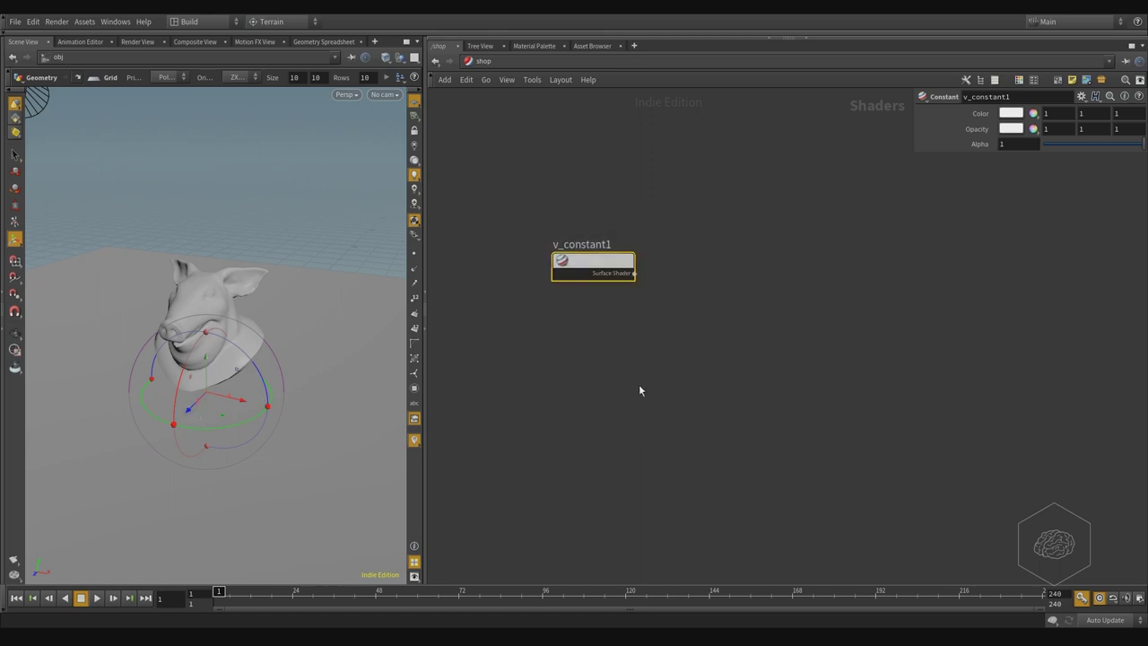
pyautogui.moveTo(789, 172); pyautogui.dragTo(553, 356)
pyautogui.moveTo(538, 188); pyautogui.dragTo(504, 392)
pyautogui.press('Delete')
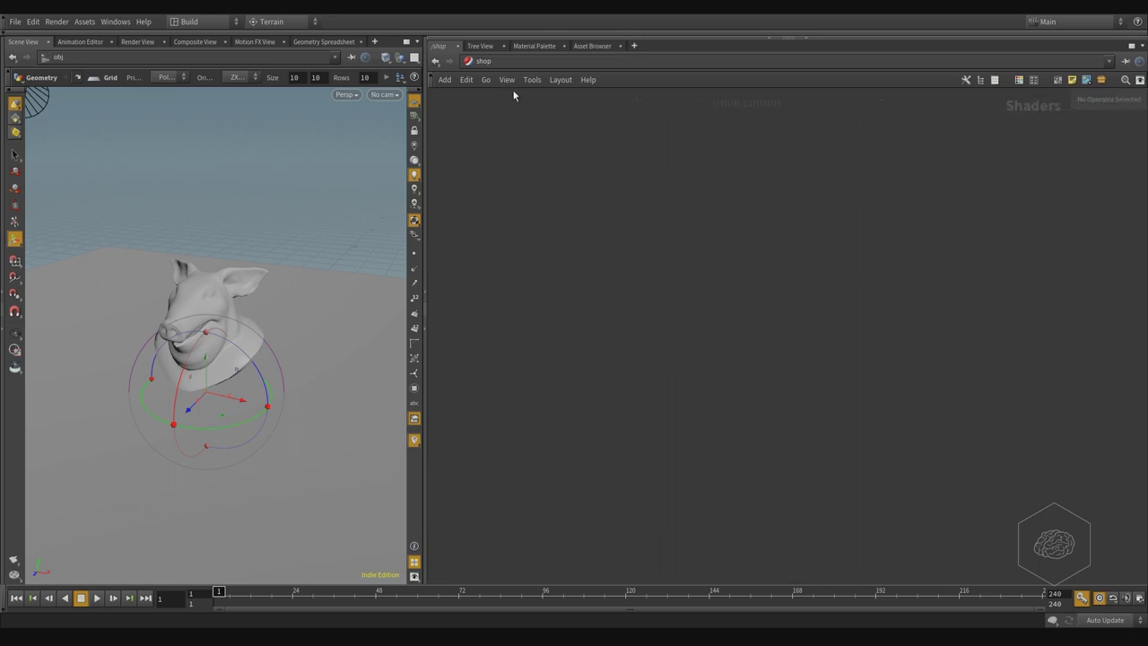
# Return the network editor to the mat network to view the Principled Shader Core and Ground nodes
pyautogui.click(528, 62)
pyautogui.click(546, 105)
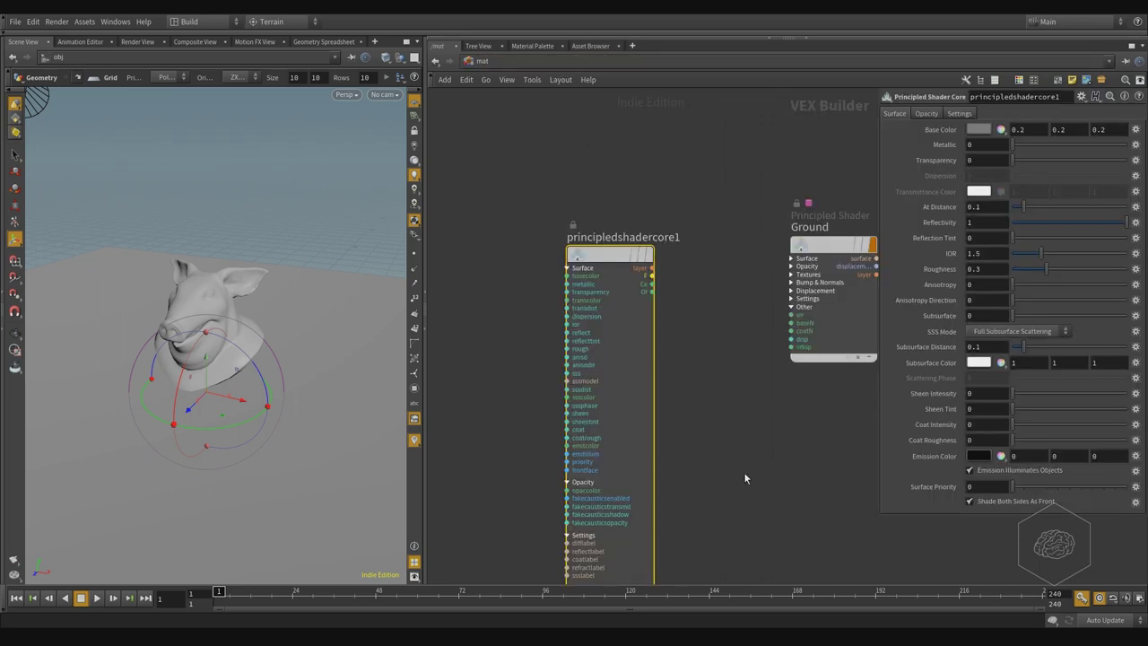
pyautogui.moveTo(746, 476); pyautogui.dragTo(779, 478, button='middle')
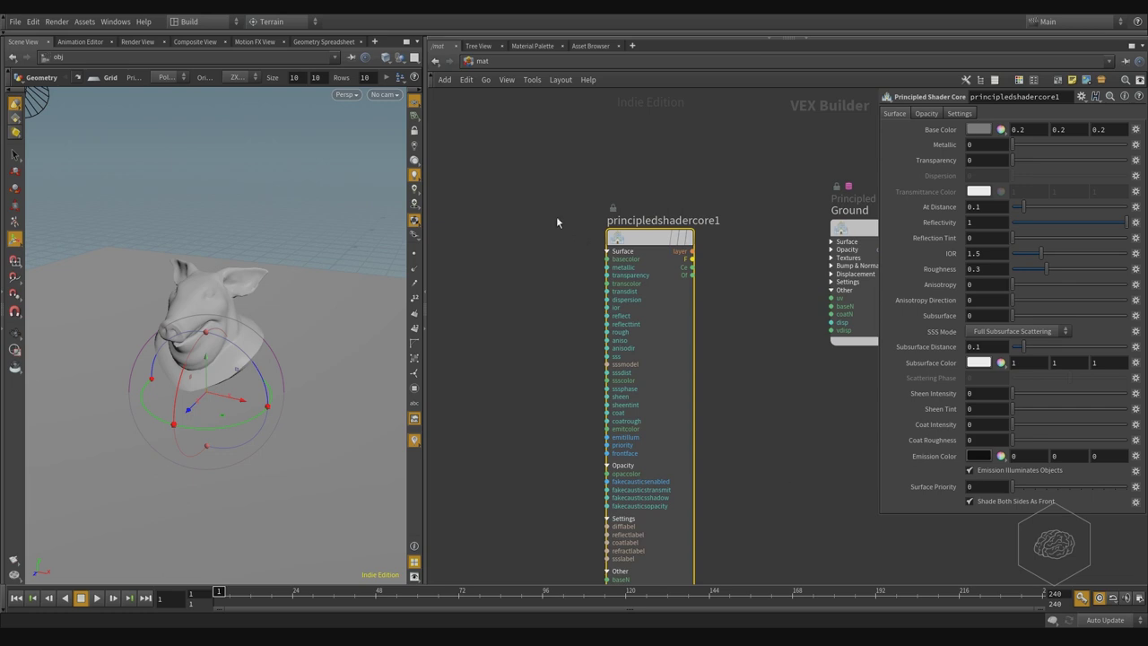
pyautogui.moveTo(541, 229); pyautogui.dragTo(646, 230, button='middle')
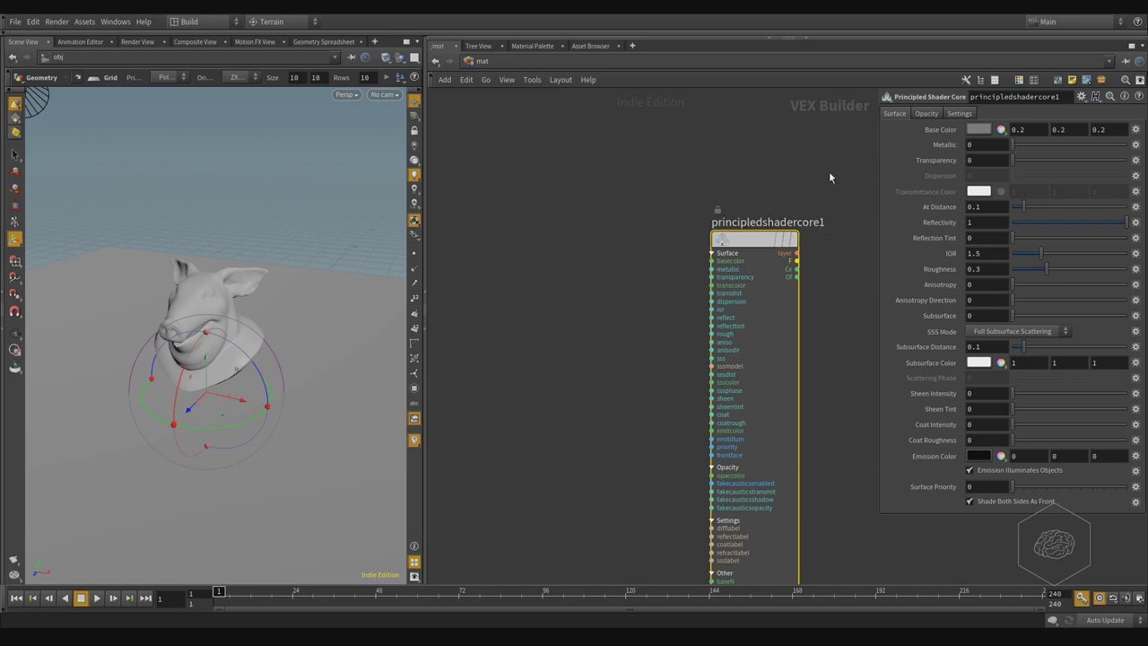
pyautogui.moveTo(828, 171); pyautogui.dragTo(677, 182, button='middle')
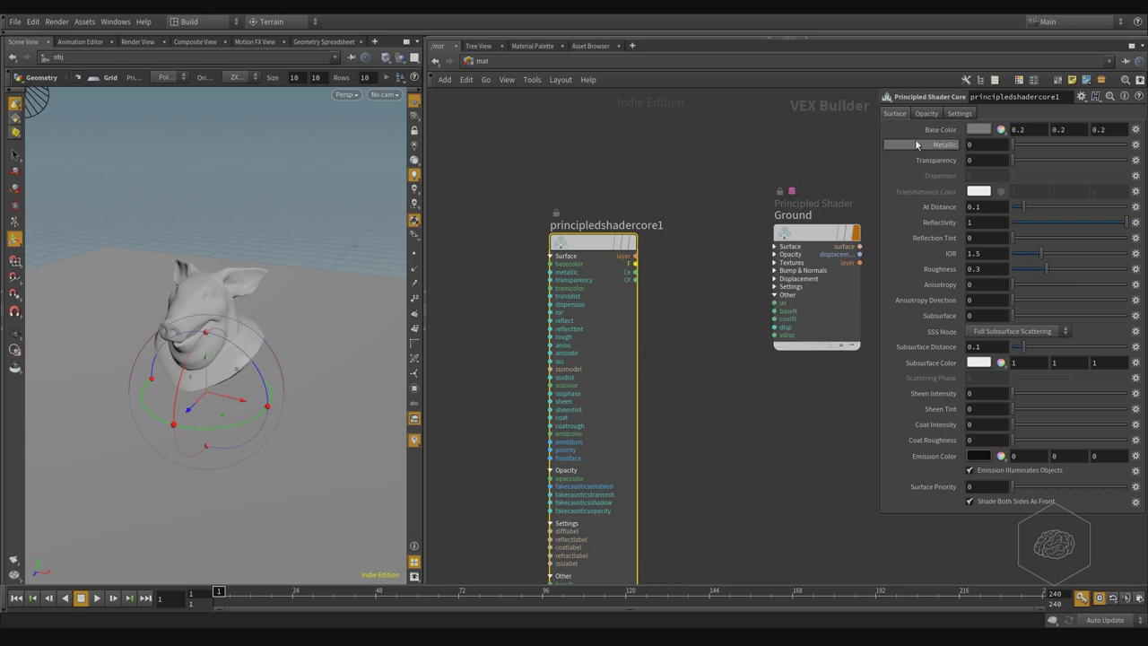
# Review the opacity and general settings of the Principled Shader Core, and select the Ground shader for comparison
pyautogui.click(933, 115)
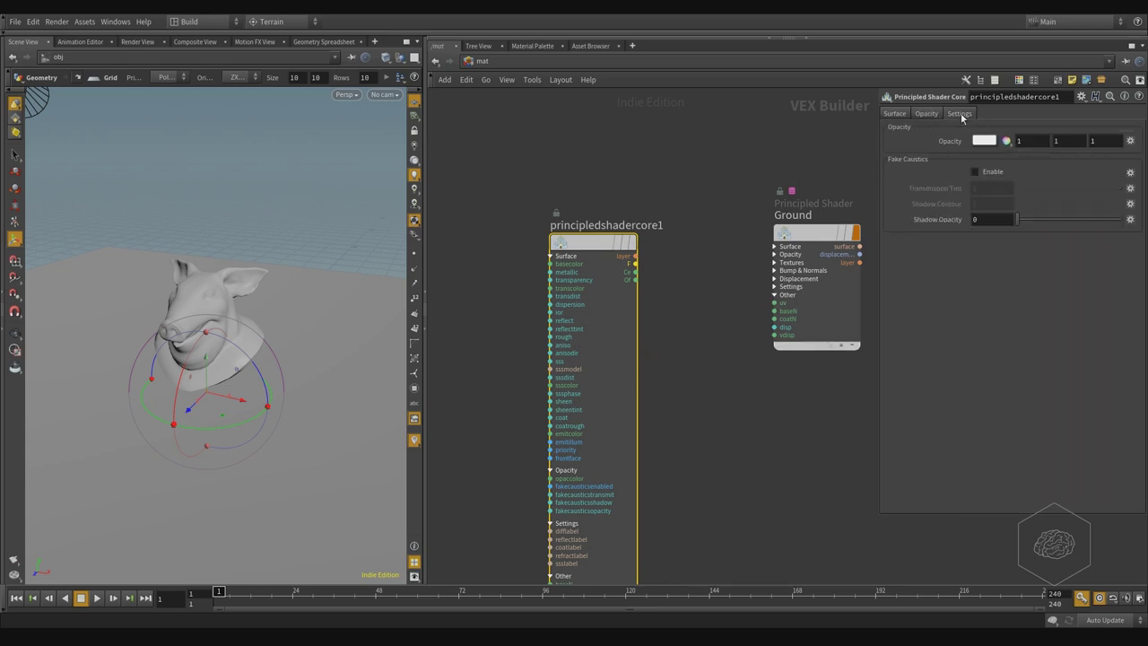
pyautogui.click(960, 113)
pyautogui.click(838, 226)
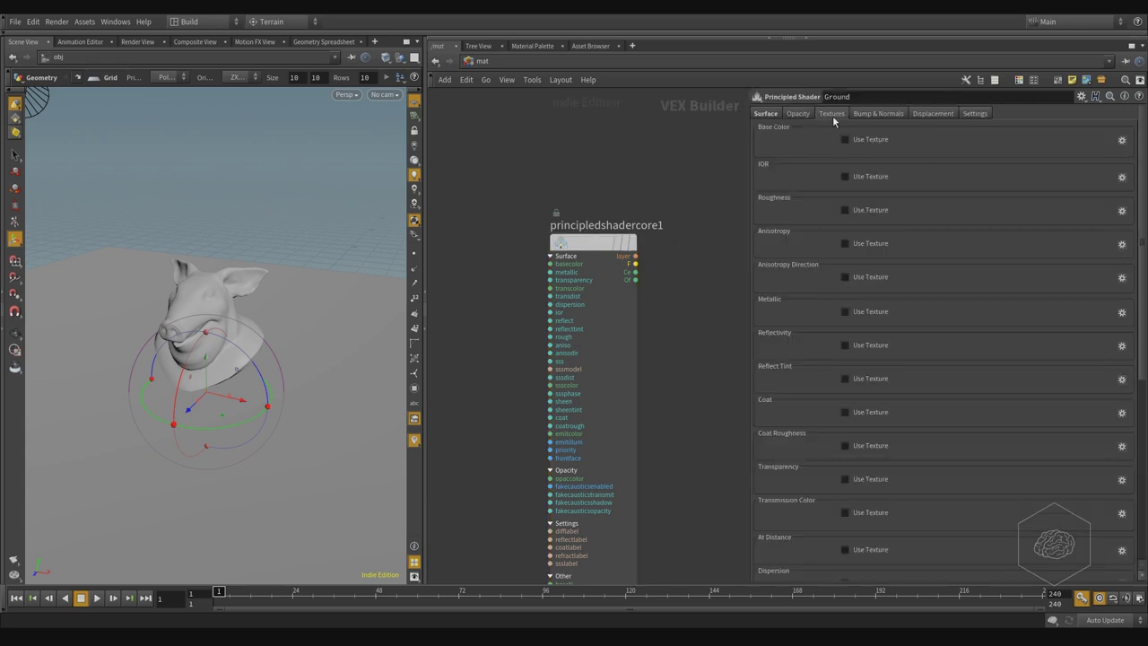
# Enable the base color texture on the Ground shader and browse for its image in $HFS/houdini/pic/
pyautogui.click(845, 141)
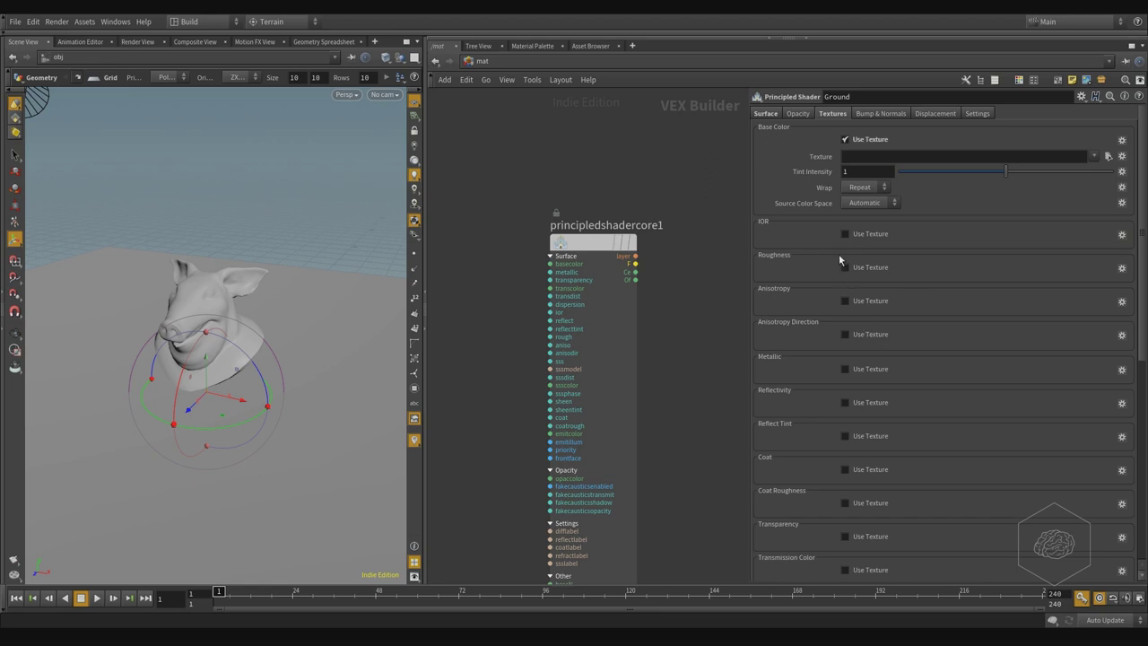
pyautogui.click(1106, 156)
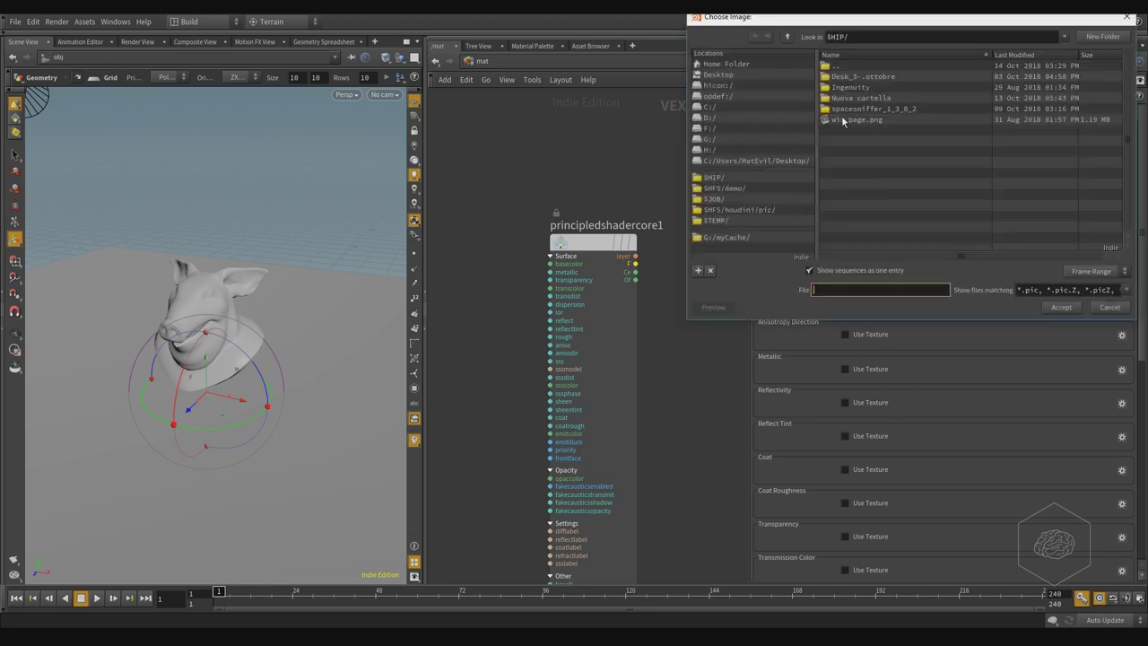
pyautogui.click(755, 199)
pyautogui.click(755, 210)
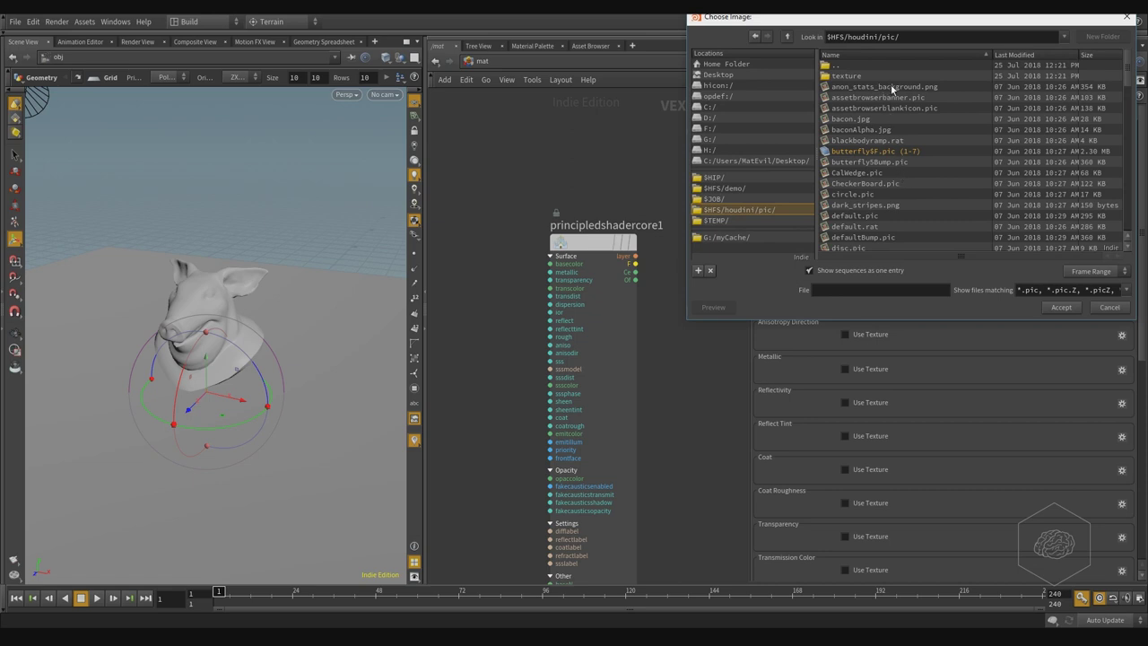
# Show image thumbnails in the file chooser and look through the pictures
pyautogui.moveTo(912, 23); pyautogui.dragTo(872, 136)
pyautogui.rightClick(897, 178)
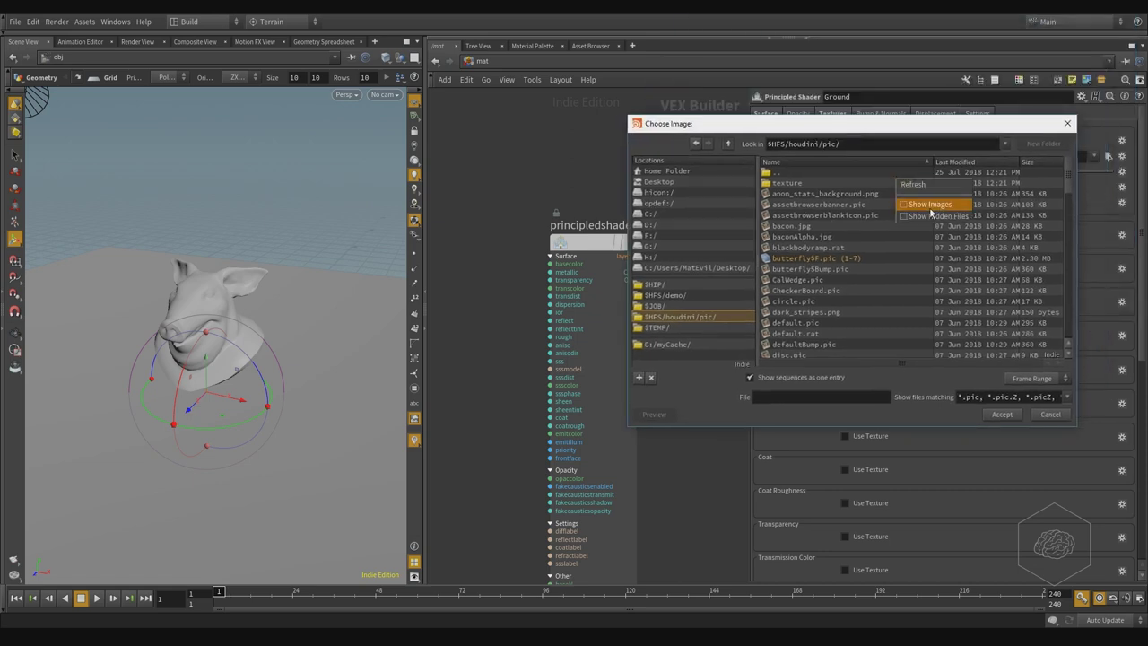
pyautogui.click(935, 207)
pyautogui.scroll(-1, 884, 287)
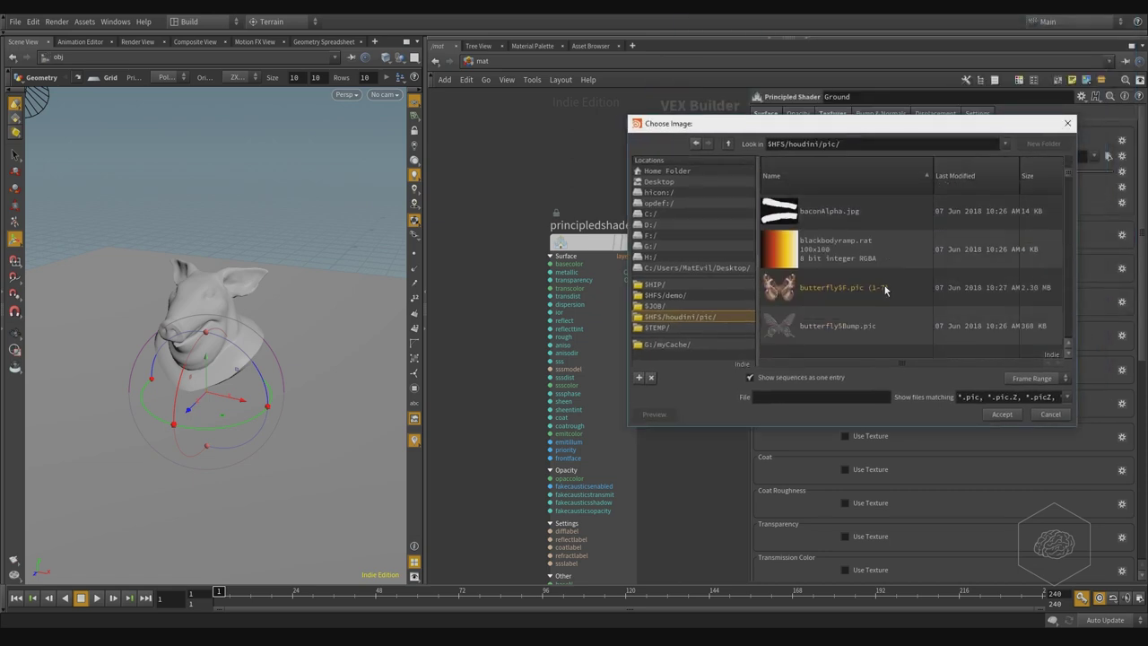
pyautogui.scroll(-1, 884, 288)
# List image sequences as separate files and choose butterfly2.pic as the Ground shader's base color texture
pyautogui.click(840, 252)
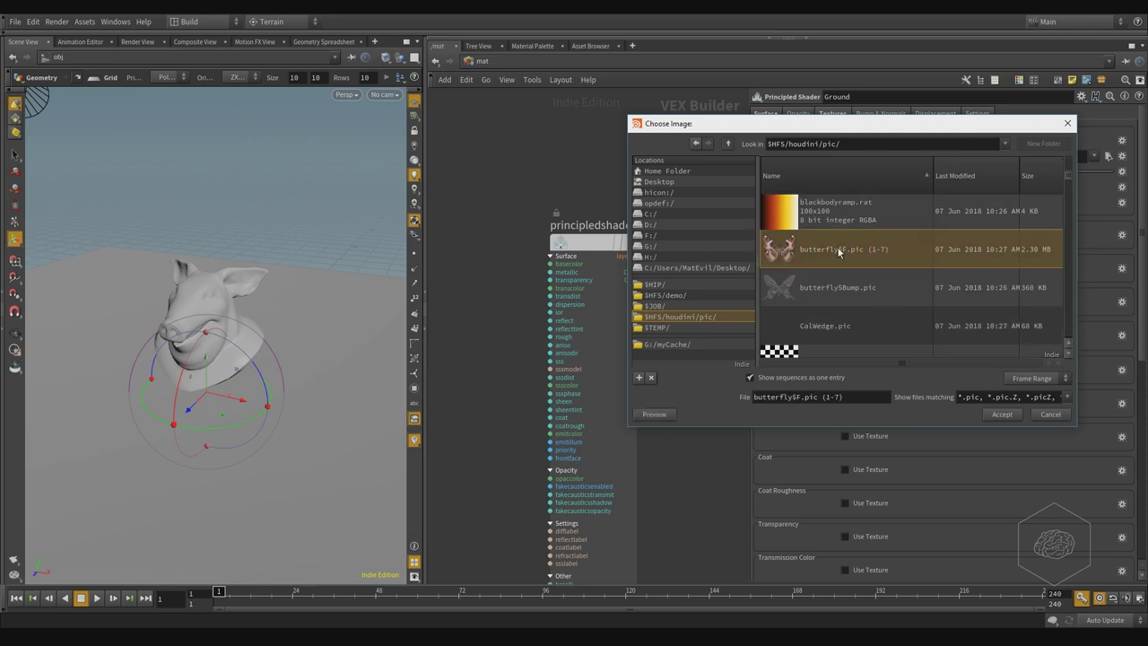
pyautogui.click(831, 286)
pyautogui.scroll(-1, 899, 273)
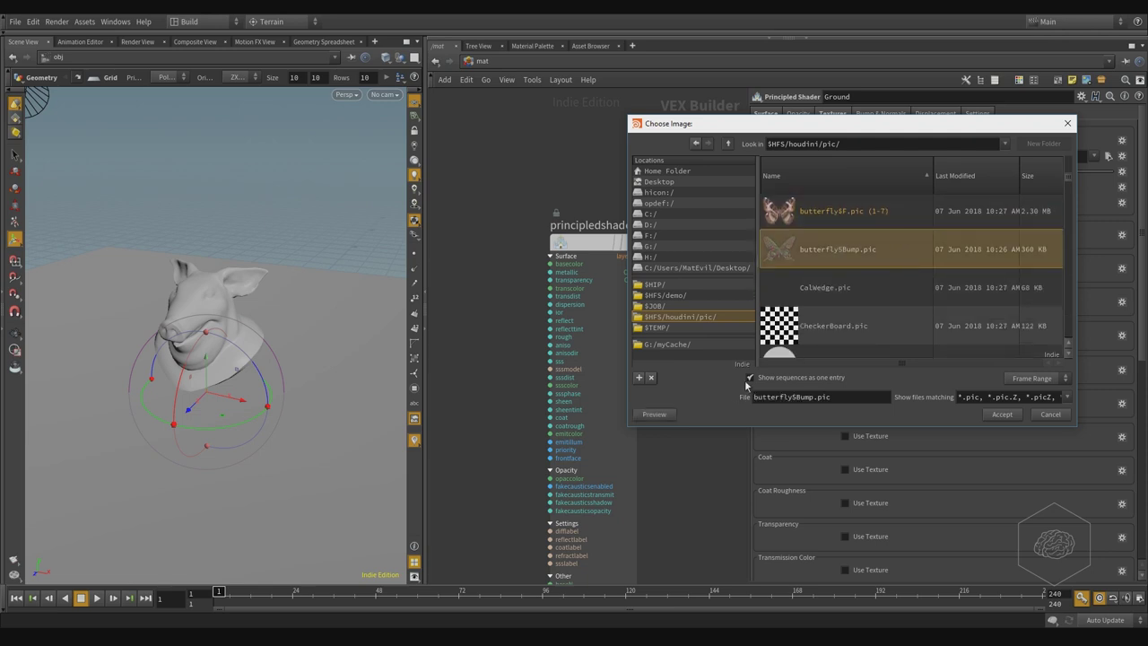
pyautogui.click(825, 382)
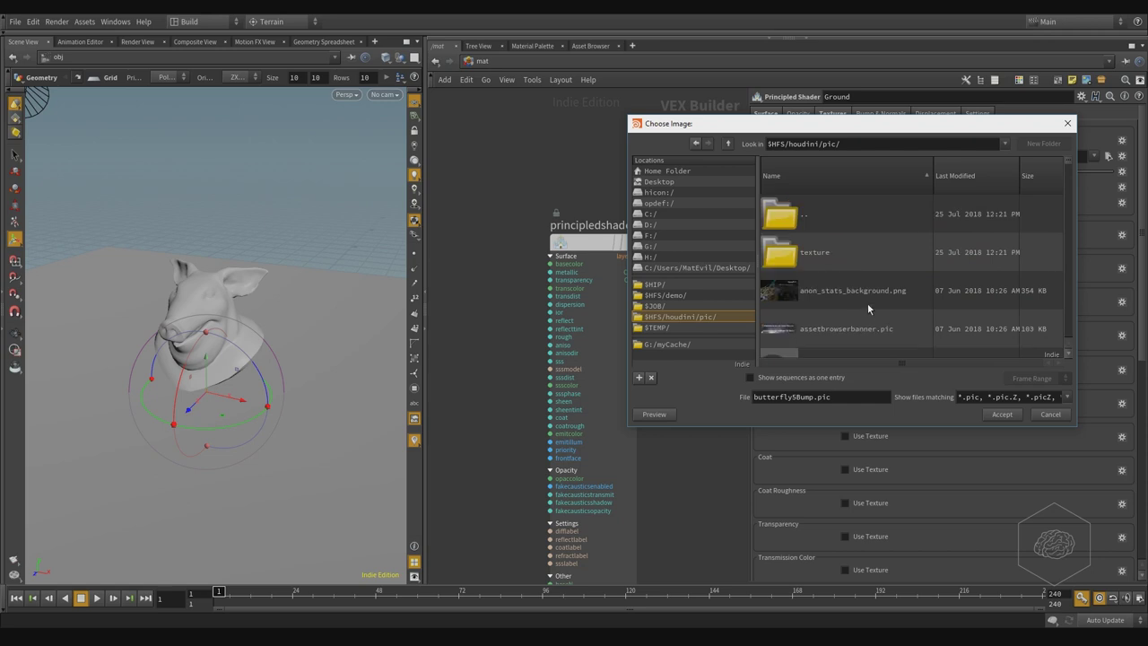
pyautogui.scroll(-3, 867, 305)
pyautogui.scroll(-4, 867, 304)
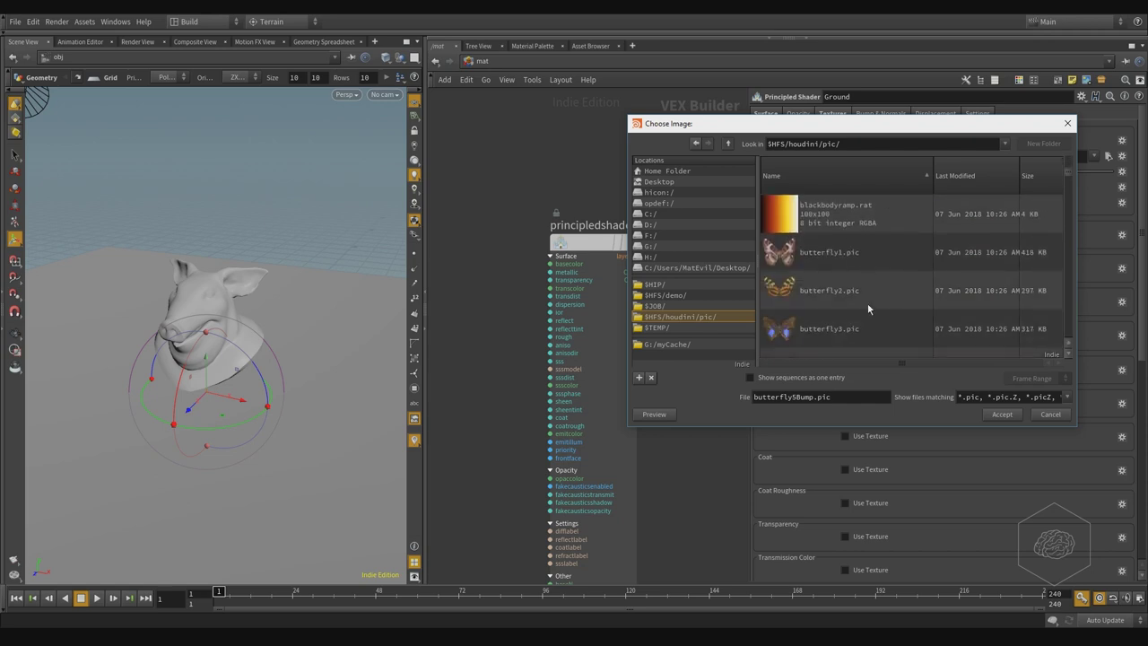
pyautogui.click(867, 303)
pyautogui.click(1002, 413)
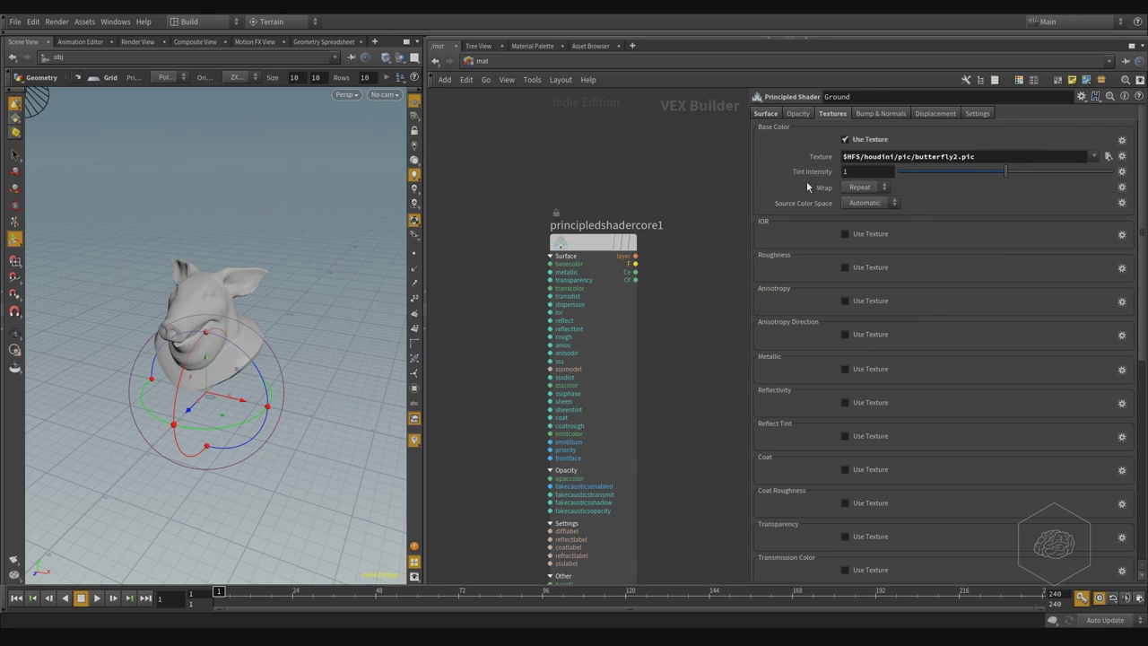
# Undo the base color texture changes on the Ground shader
pyautogui.click(920, 158)
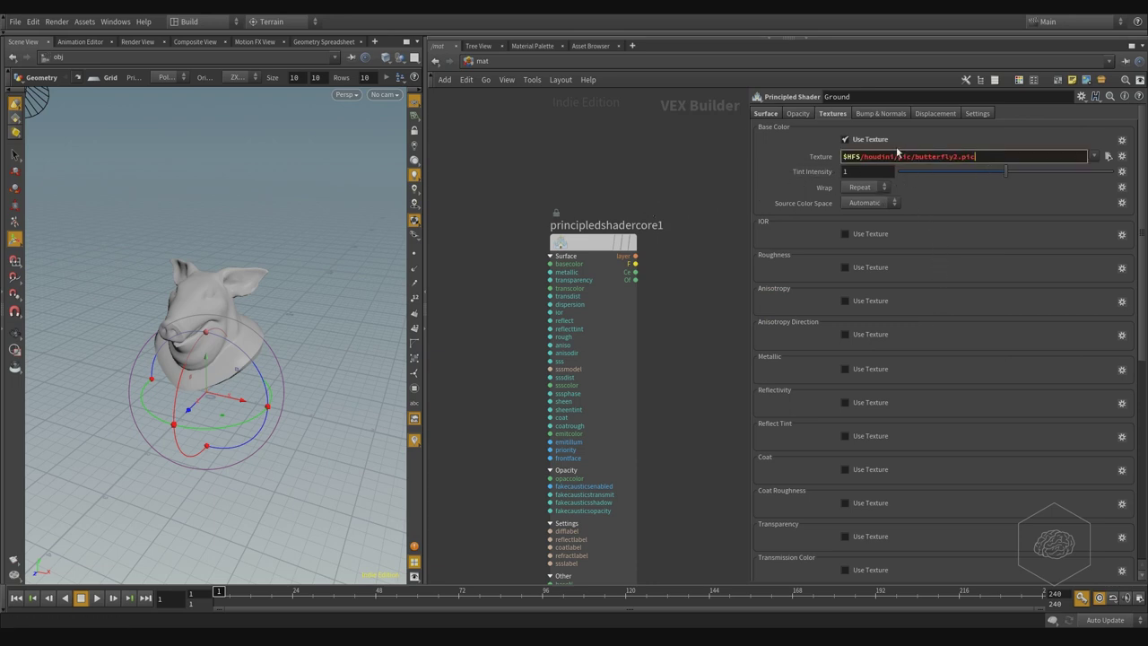
pyautogui.click(866, 144)
pyautogui.press('u')
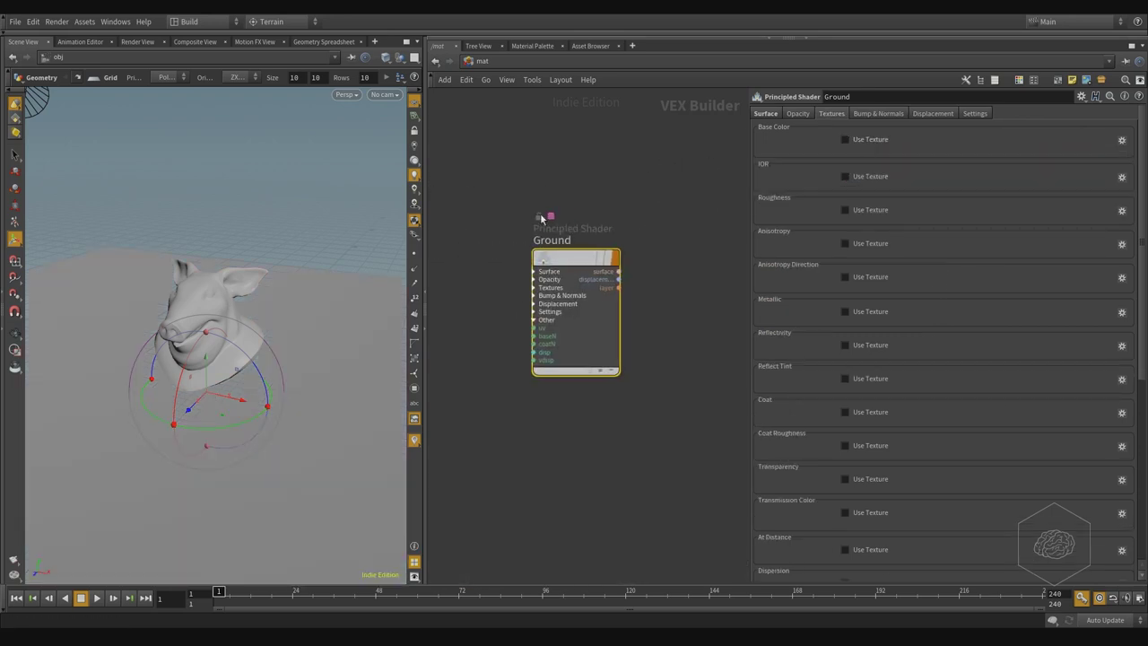
# Duplicate the Ground shader below the original and name the copy PigHead
pyautogui.keyDown('alt'); pyautogui.moveTo(583, 251); pyautogui.dragTo(472, 412); pyautogui.keyUp('alt')
pyautogui.doubleClick(593, 412)
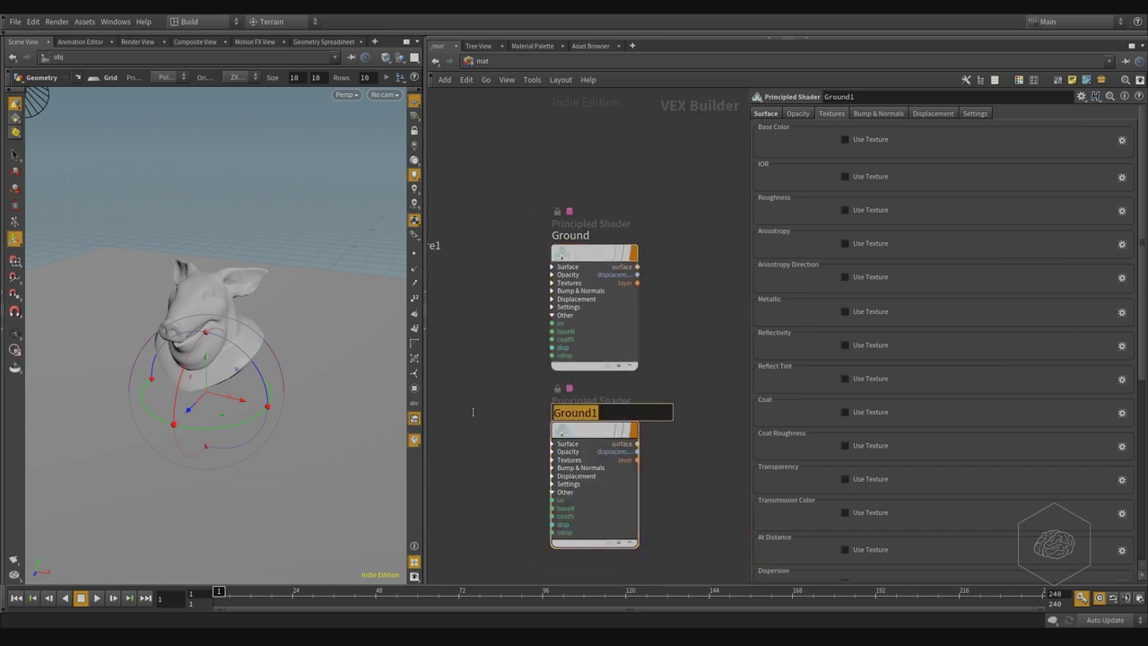
pyautogui.write('PigHead')
pyautogui.press('Return')
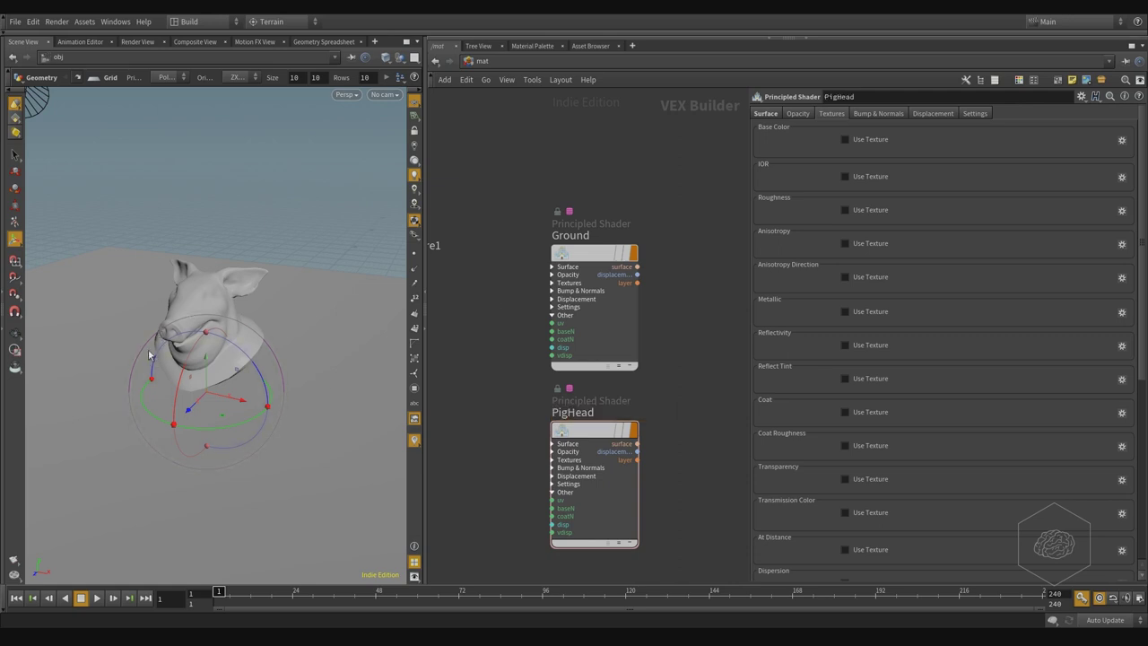
# Look inside the PigHead shader, return to the mat network, and enable its base color texture with $HFS/houdini/pic/butterfly2.pic
pyautogui.doubleClick(591, 446)
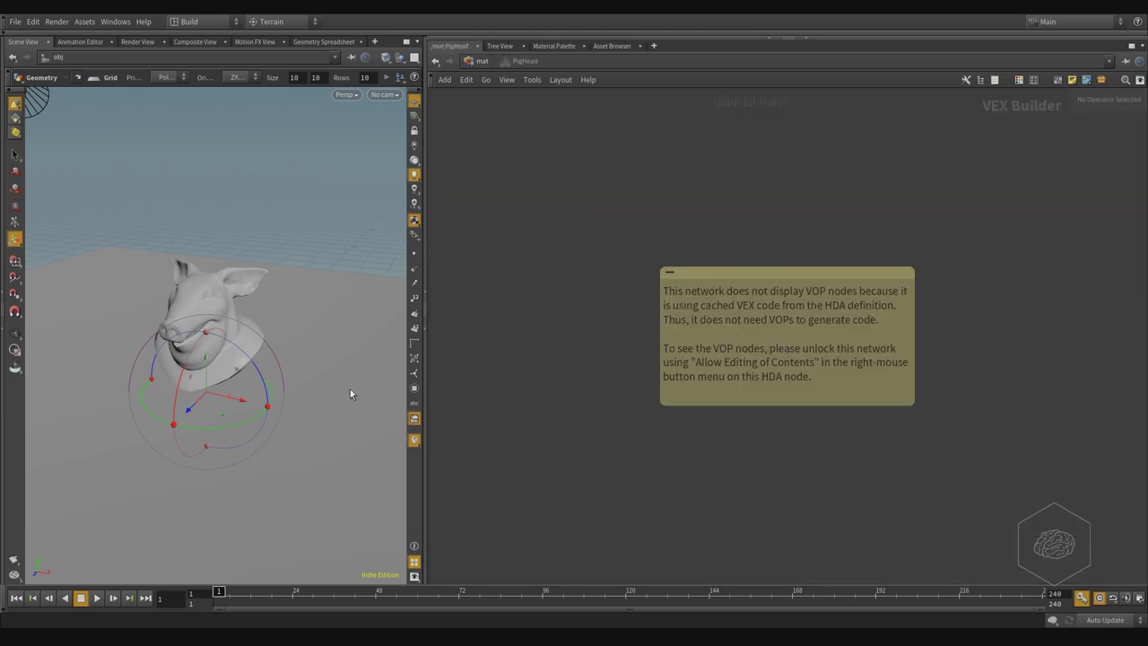
pyautogui.click(481, 61)
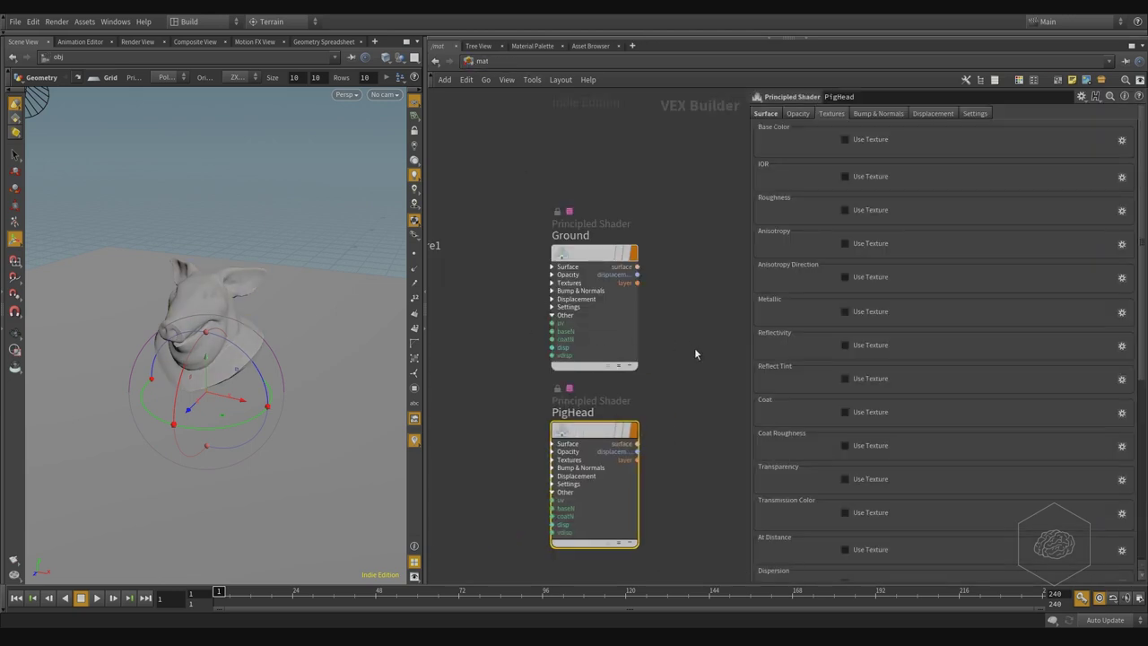
pyautogui.moveTo(699, 397); pyautogui.dragTo(503, 533)
pyautogui.click(866, 140)
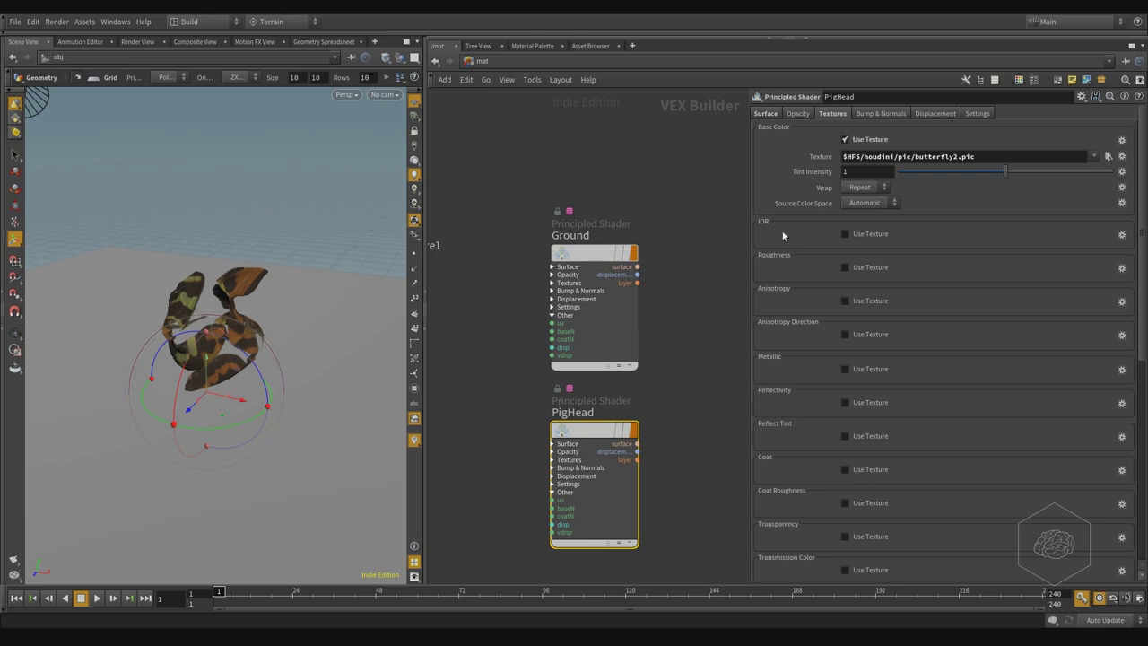
# Examine the butterfly texture on the pig head from several angles in the scene view
pyautogui.keyDown('alt'); pyautogui.moveTo(189, 228); pyautogui.dragTo(253, 265); pyautogui.keyUp('alt')
pyautogui.scroll(4, 138, 307)
pyautogui.keyDown('alt'); pyautogui.moveTo(289, 196); pyautogui.dragTo(237, 310, button='middle'); pyautogui.keyUp('alt')
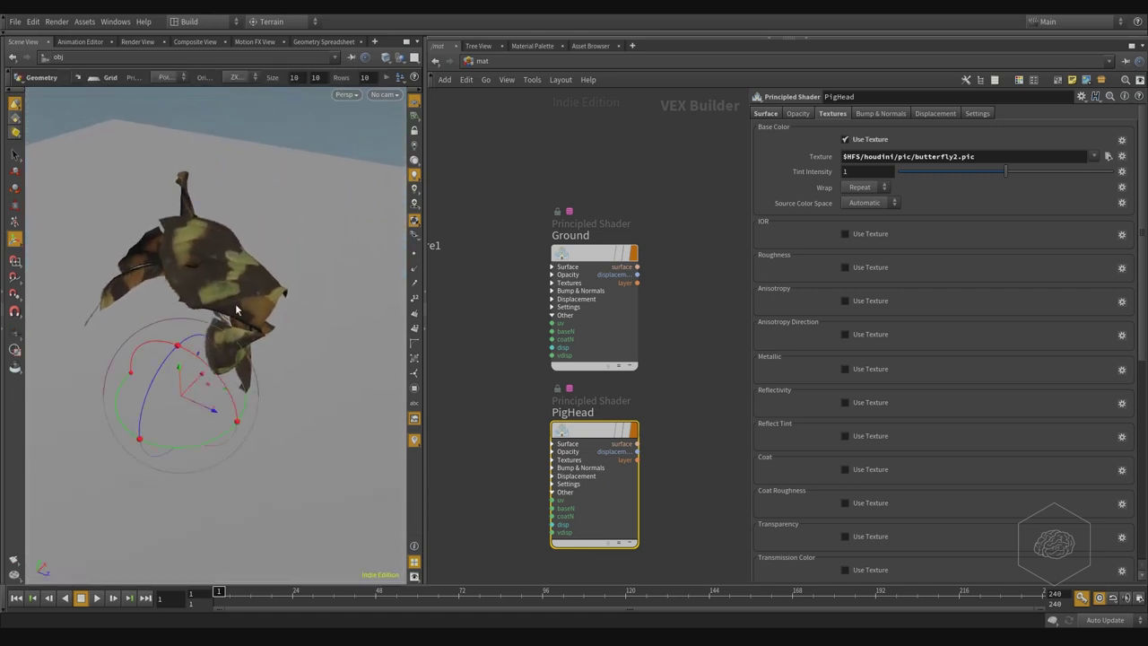
pyautogui.press('Escape')
pyautogui.scroll(3, 238, 309)
pyautogui.scroll(-1, 238, 309)
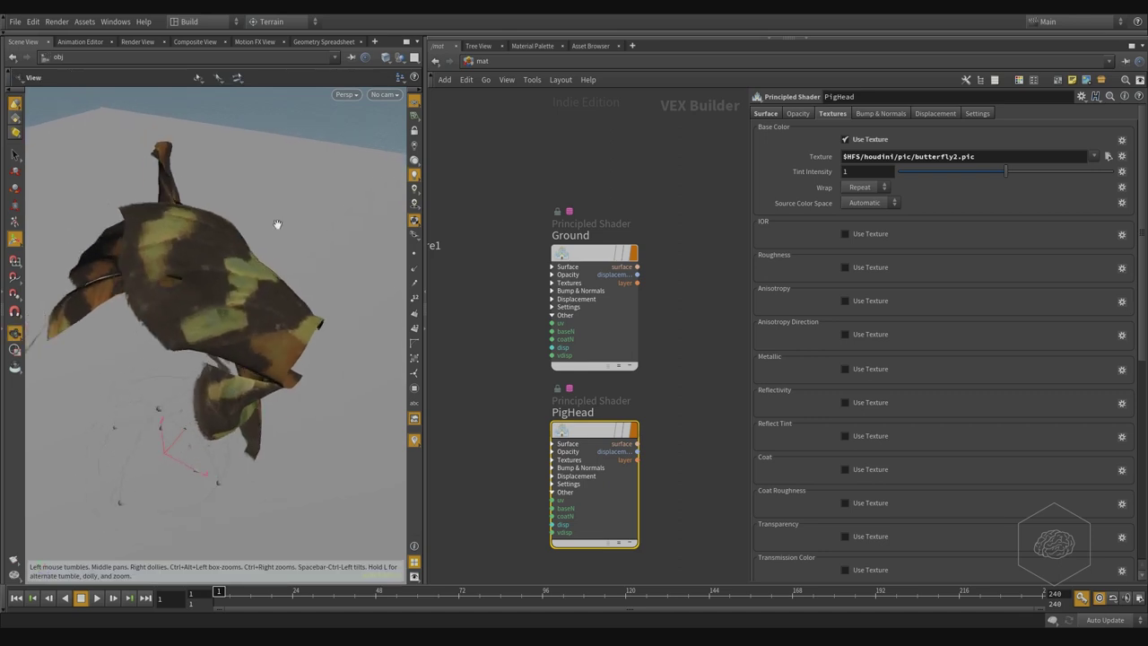
pyautogui.click(322, 237)
pyautogui.keyDown('alt'); pyautogui.moveTo(335, 208); pyautogui.dragTo(147, 159); pyautogui.keyUp('alt')
pyautogui.keyDown('alt'); pyautogui.moveTo(147, 160); pyautogui.dragTo(433, 340, button='middle'); pyautogui.keyUp('alt')
pyautogui.scroll(3, 230, 255)
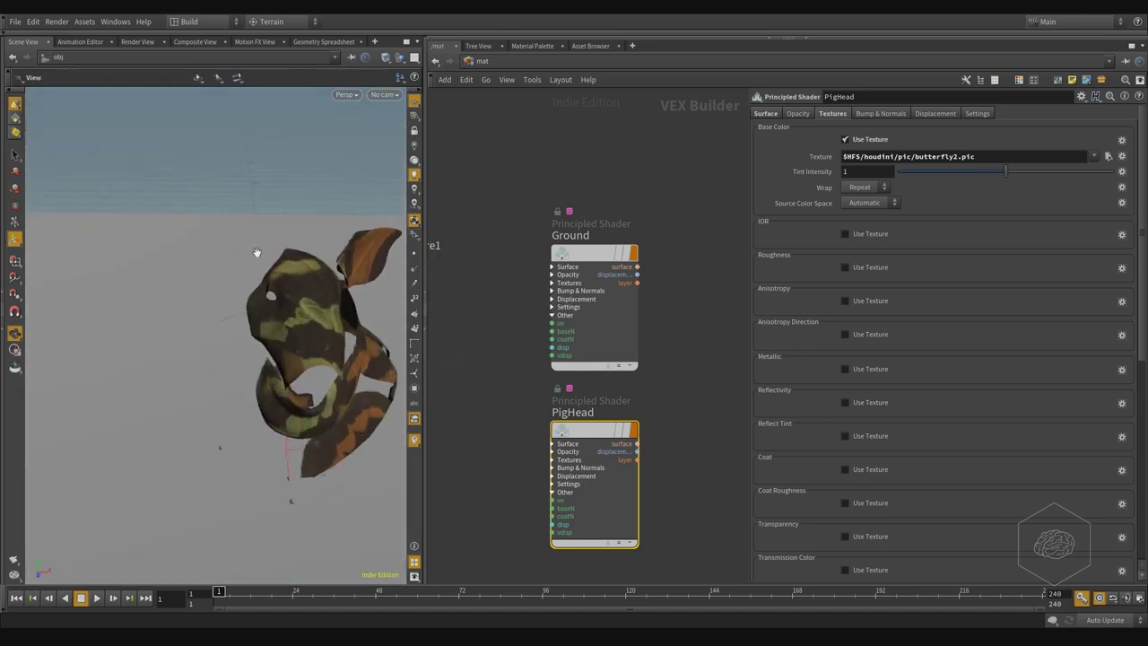
pyautogui.moveTo(255, 252); pyautogui.dragTo(184, 273)
# Render the scene with /out/mantra1 through the /obj/cam1 camera
pyautogui.click(139, 42)
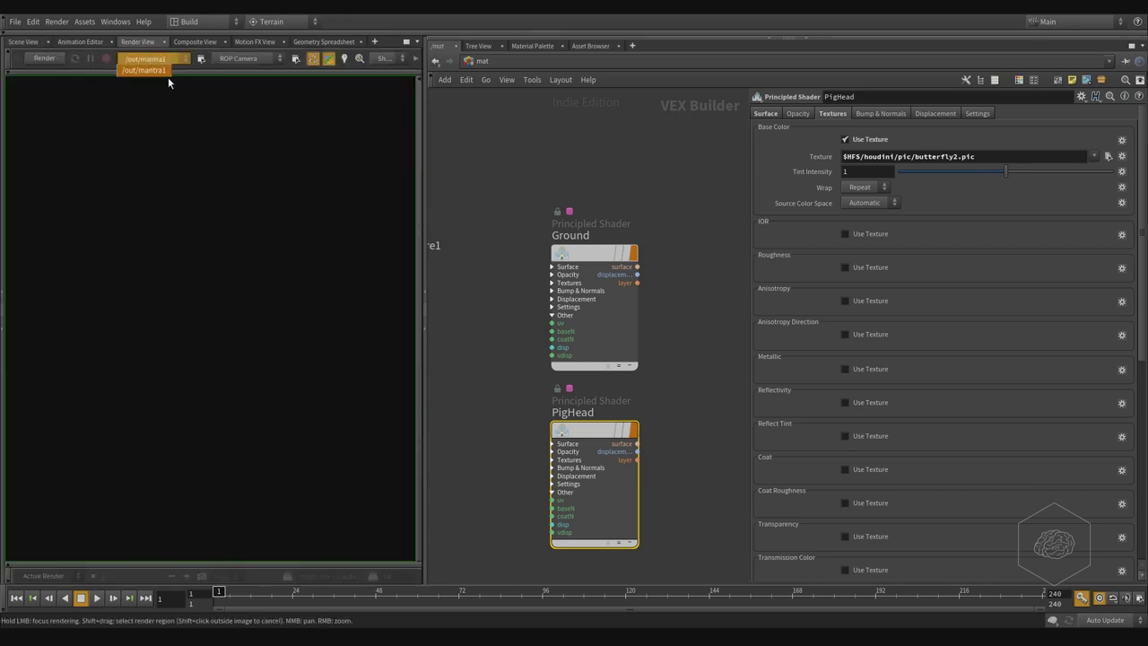
pyautogui.click(240, 58)
pyautogui.click(237, 89)
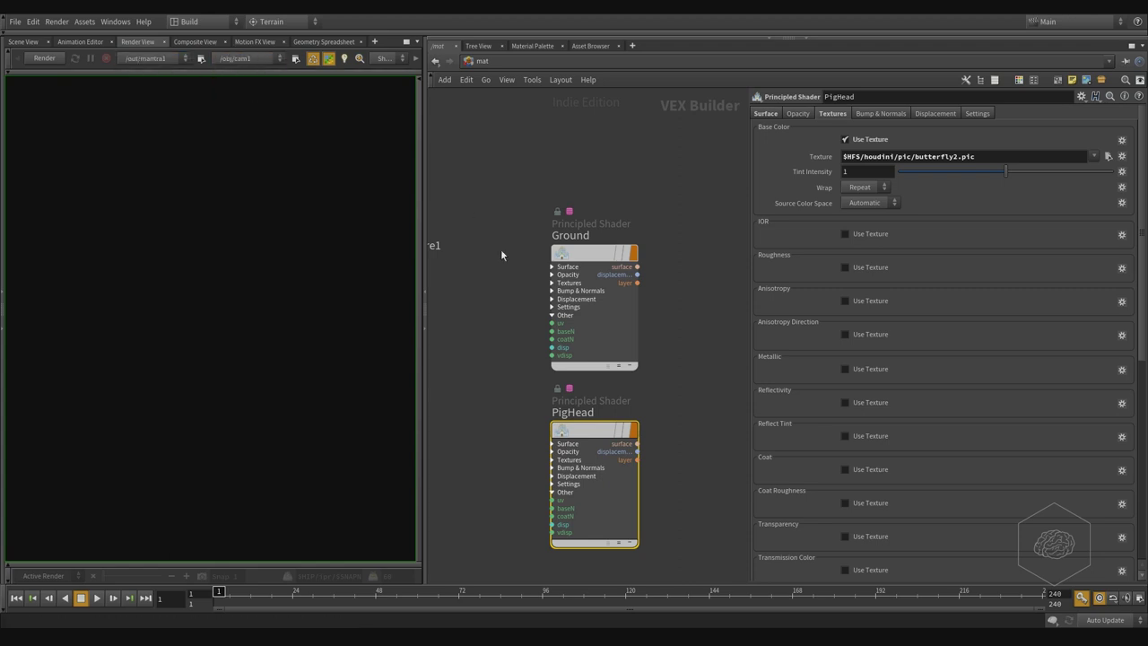
pyautogui.click(43, 58)
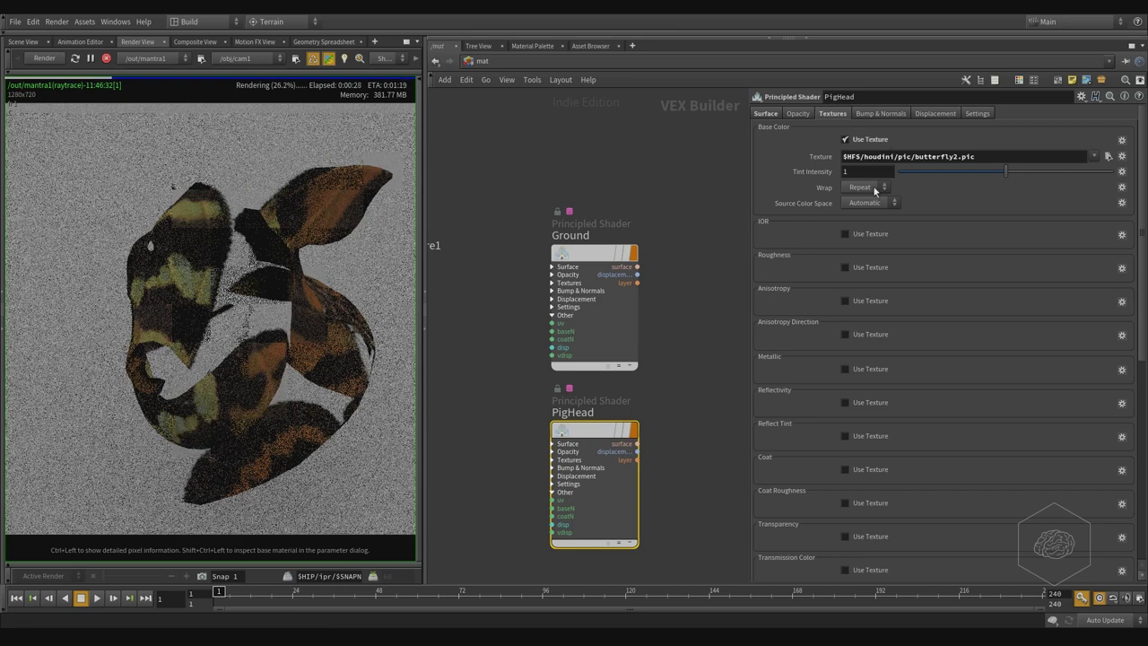
# Expand the Textures inputs on the PigHead shader node to show its base color texture connections
pyautogui.scroll(2, 619, 258)
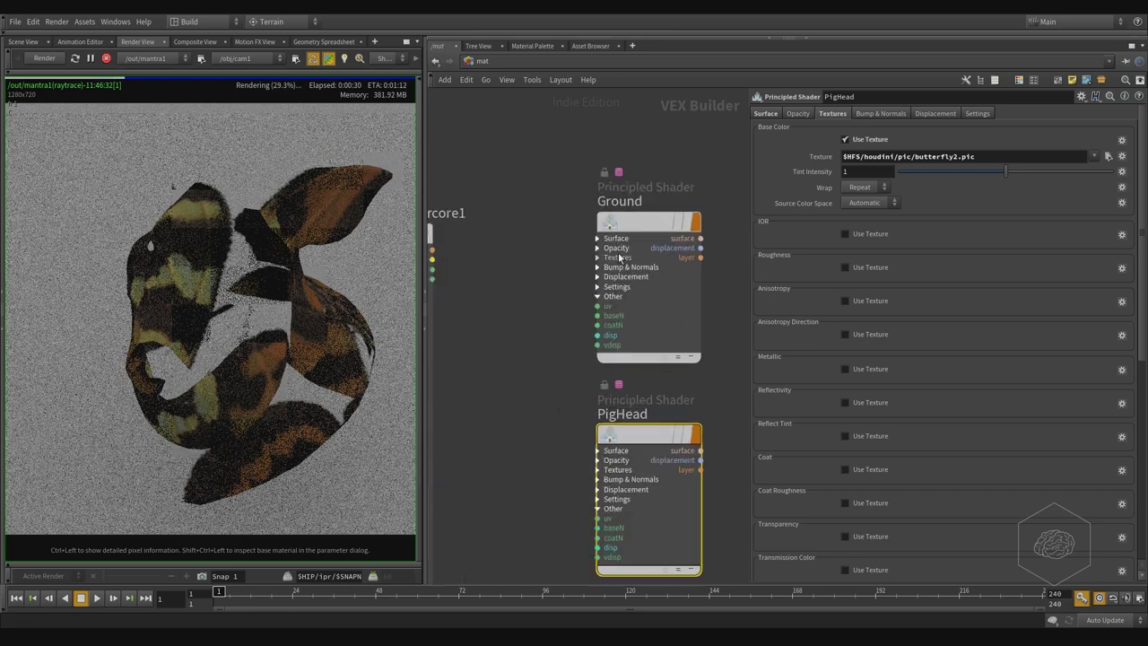
pyautogui.scroll(-3, 553, 295)
pyautogui.scroll(4, 574, 296)
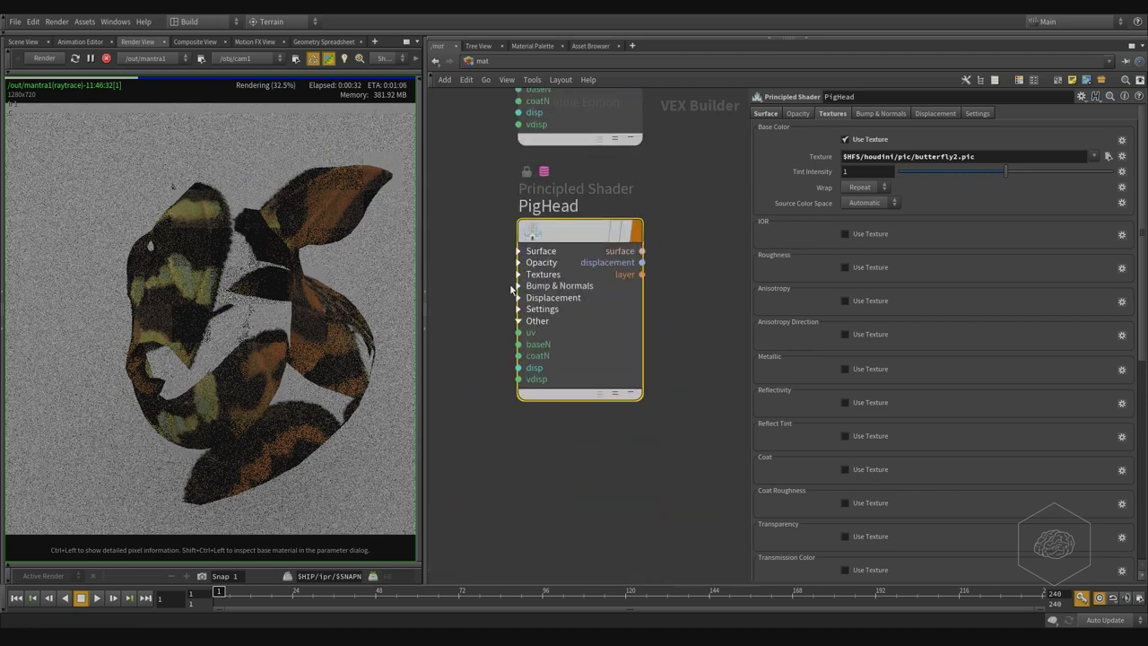
pyautogui.scroll(2, 511, 288)
pyautogui.click(553, 274)
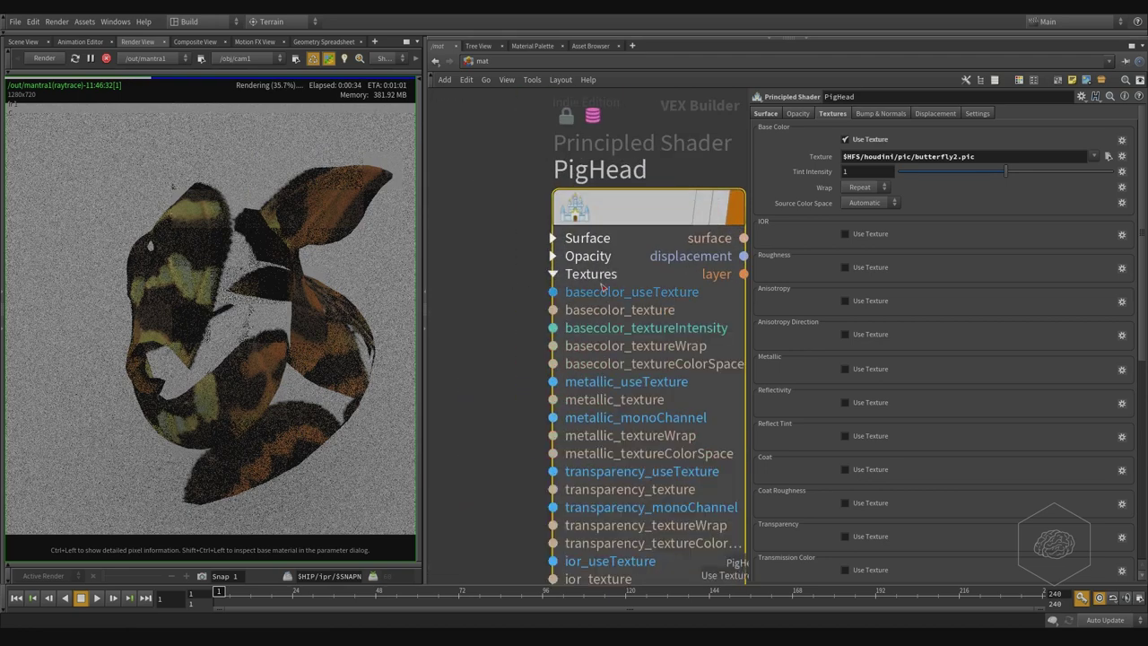
pyautogui.scroll(-2, 601, 287)
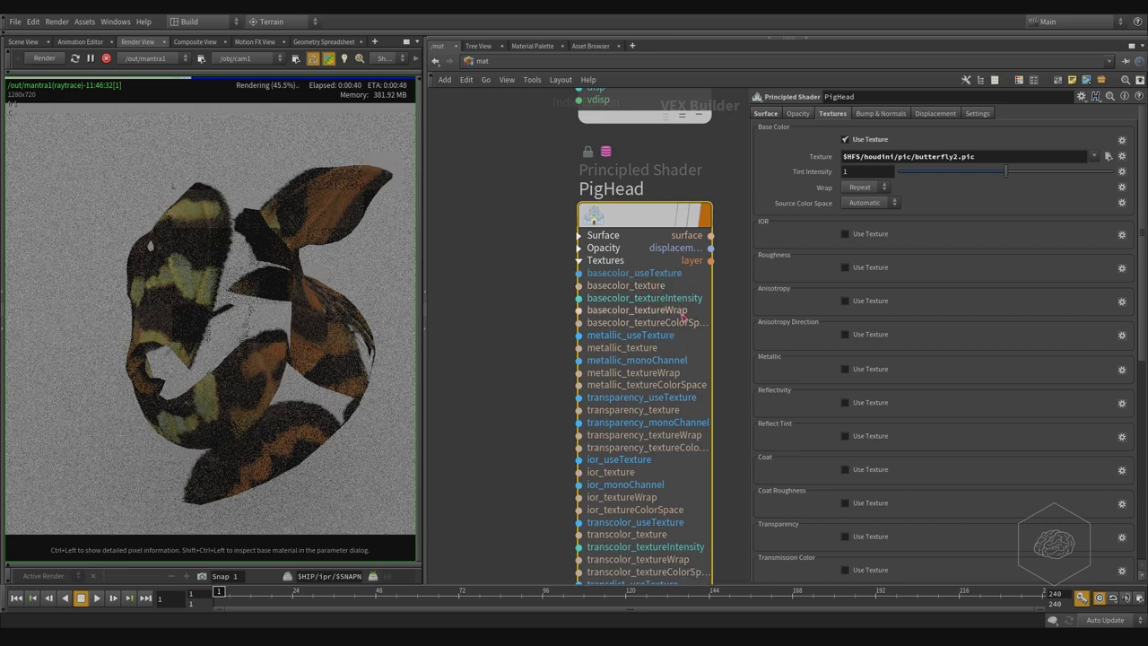
# Check the available Wrap and Source Color Space options for PigHead's base color texture
pyautogui.click(863, 188)
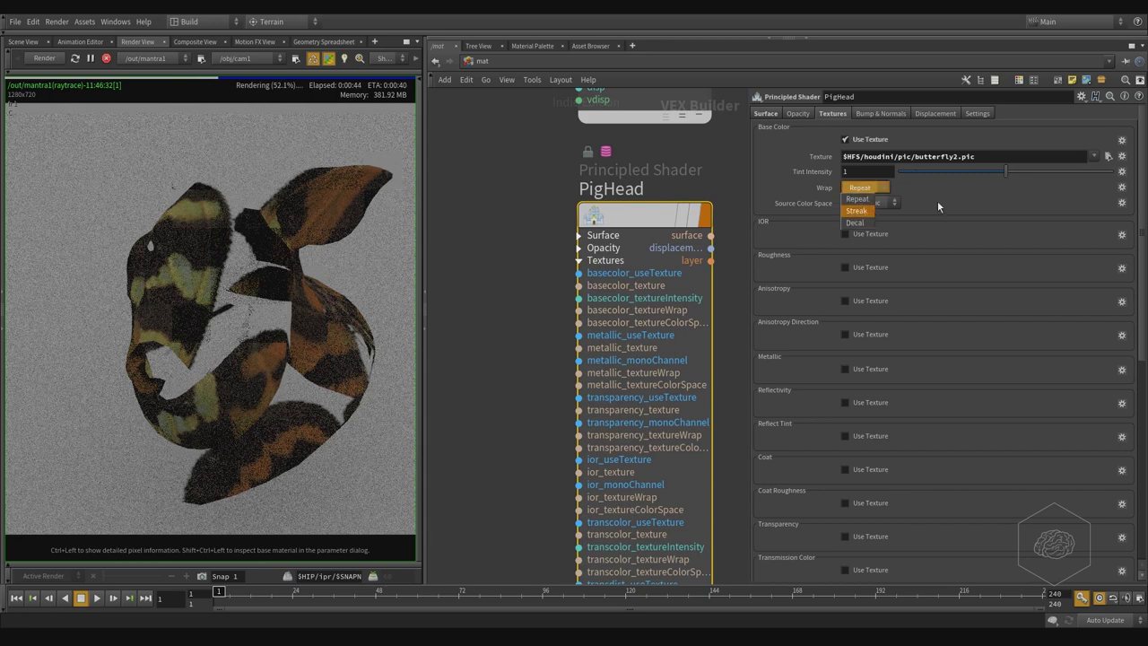
pyautogui.click(970, 205)
pyautogui.click(893, 204)
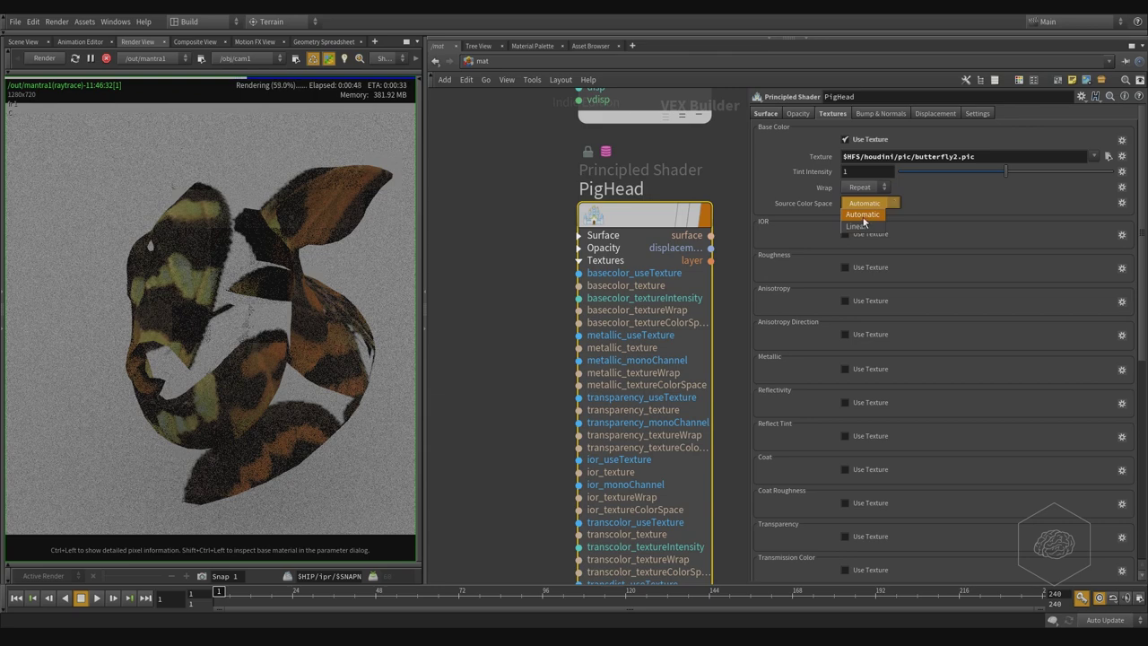
pyautogui.click(959, 207)
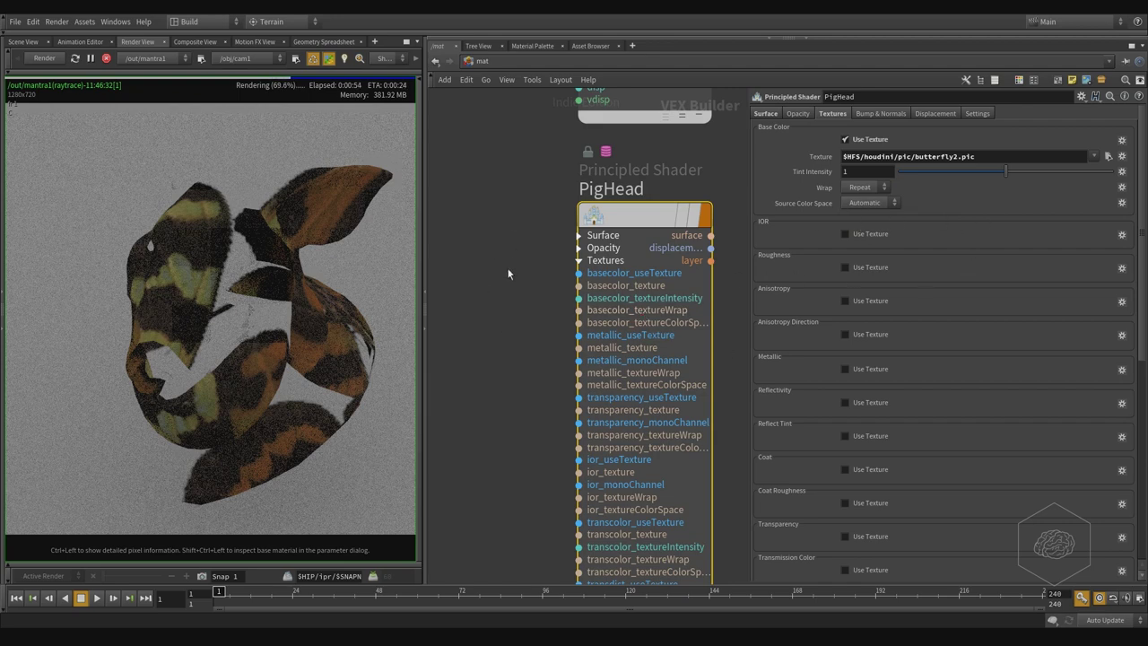
# Move the PigHead node aside to clear space in front of its inputs
pyautogui.scroll(-3, 509, 274)
pyautogui.moveTo(577, 239); pyautogui.dragTo(691, 238)
pyautogui.moveTo(524, 306); pyautogui.dragTo(513, 275, button='middle')
pyautogui.scroll(-1, 613, 307)
pyautogui.scroll(2, 520, 274)
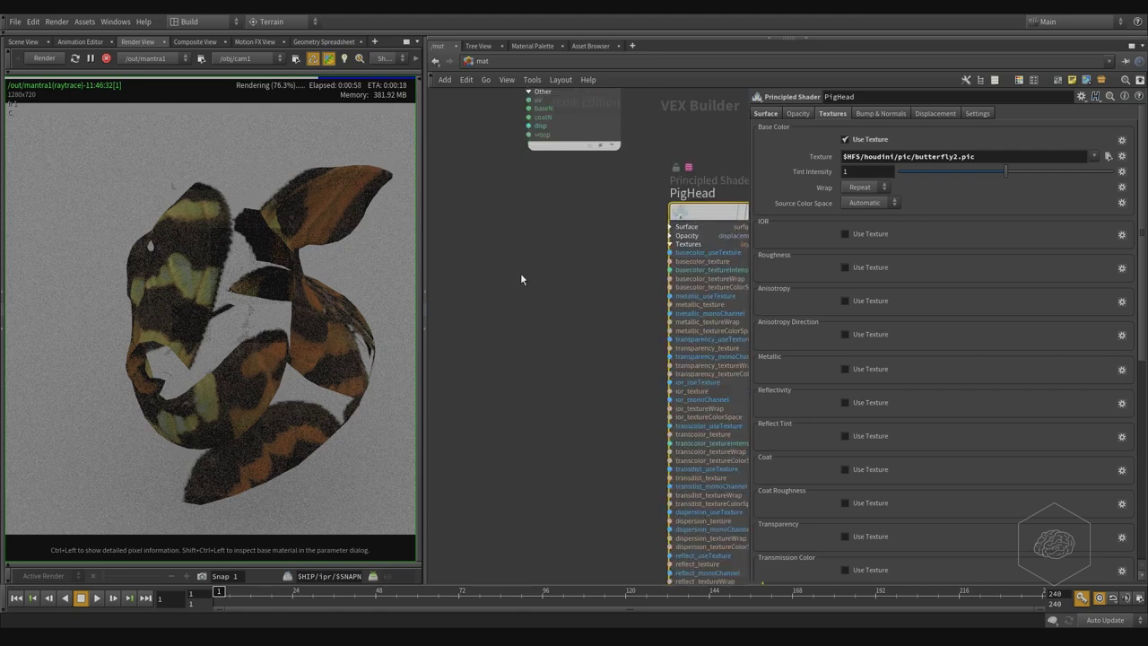
# Add a Color Map node in the empty space beside the PigHead shader's inputs
pyautogui.press('Tab')
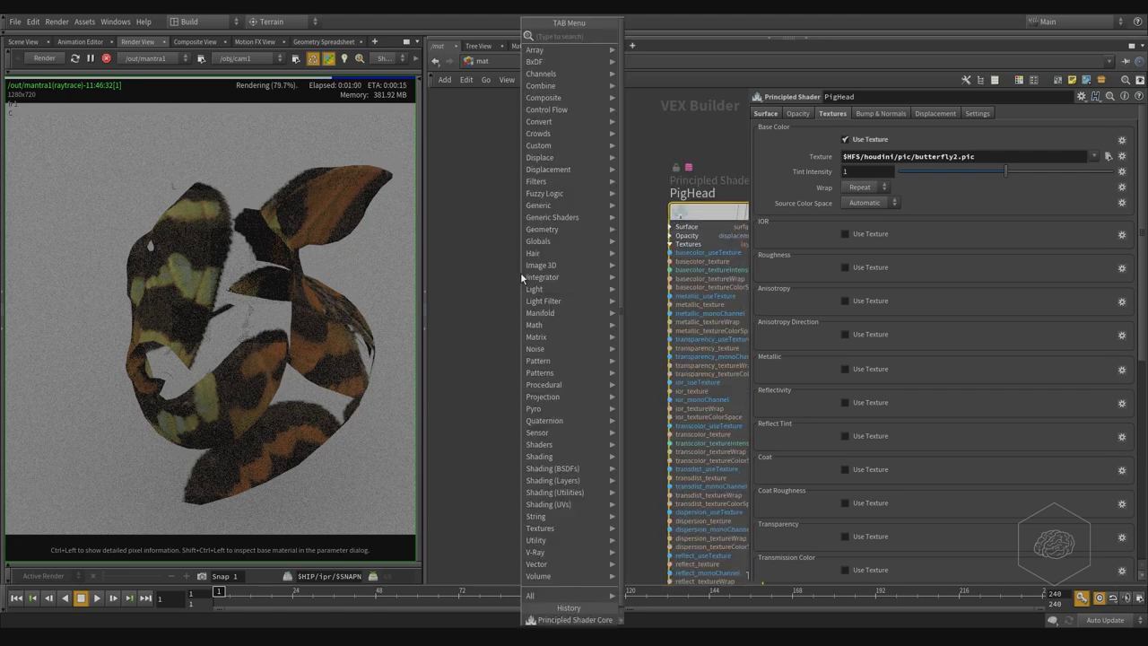
pyautogui.write('colo')
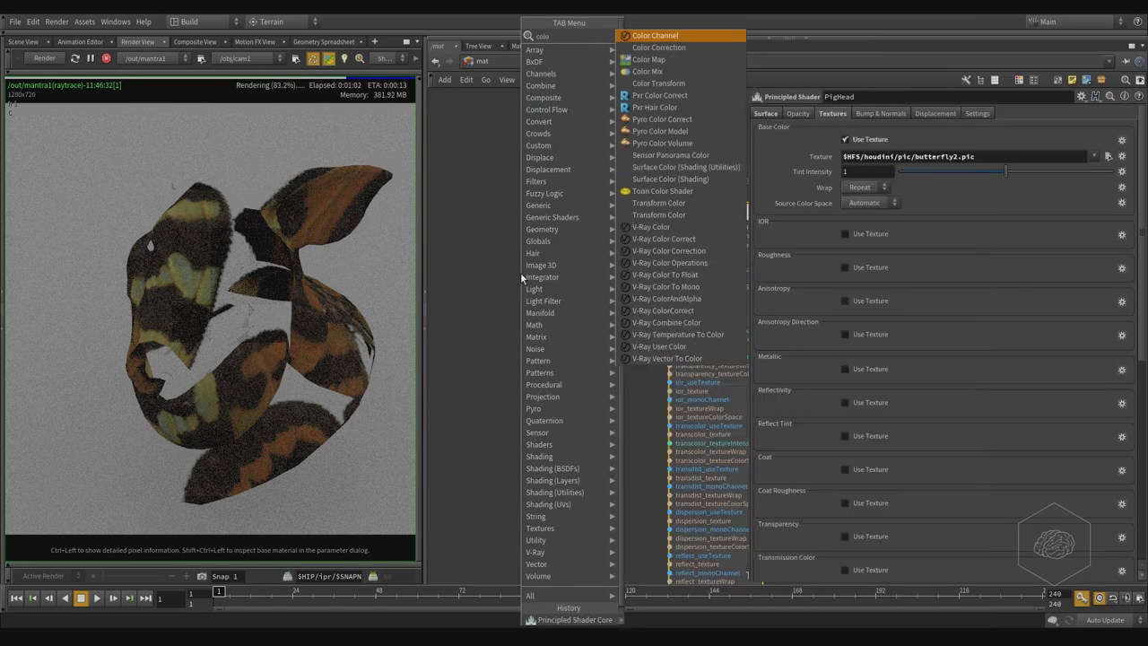
pyautogui.press('Down')
pyautogui.press('Down')
pyautogui.press('Return')
pyautogui.click(521, 274)
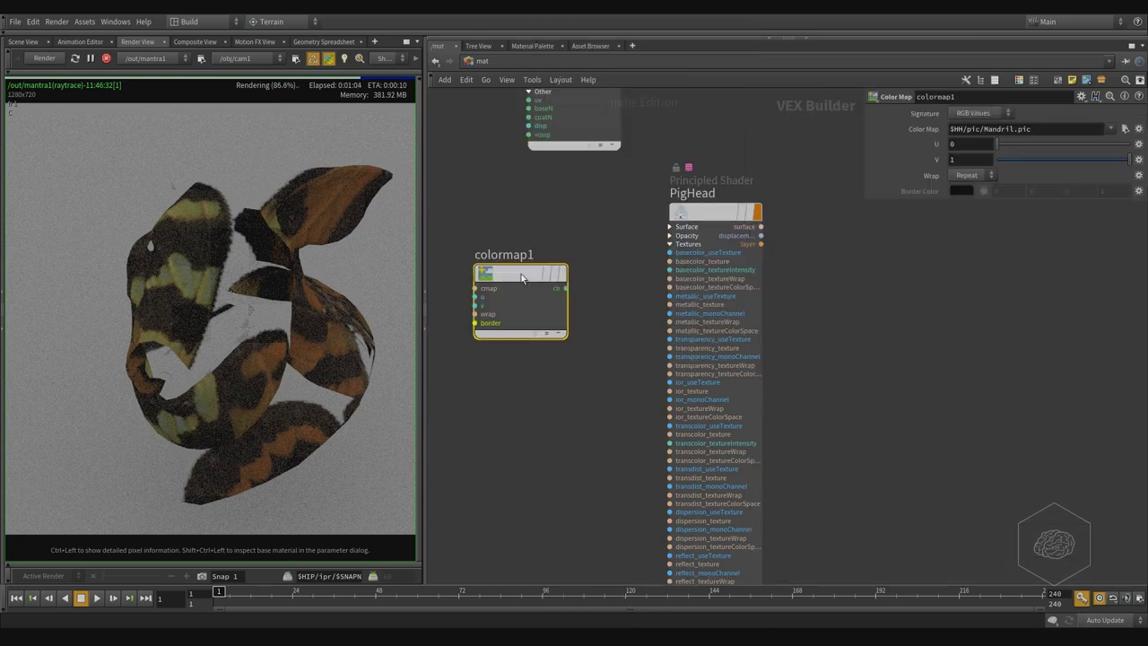
# Add a Texture node and line it up directly beneath the Color Map node
pyautogui.press('Tab')
pyautogui.write('text')
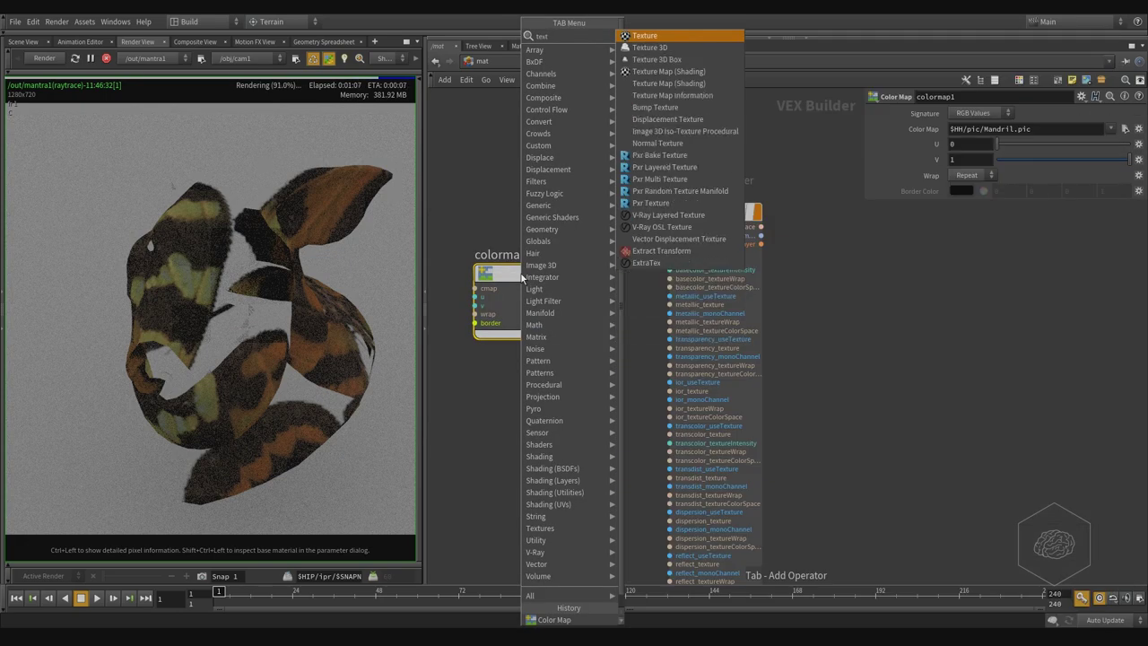
pyautogui.press('Return')
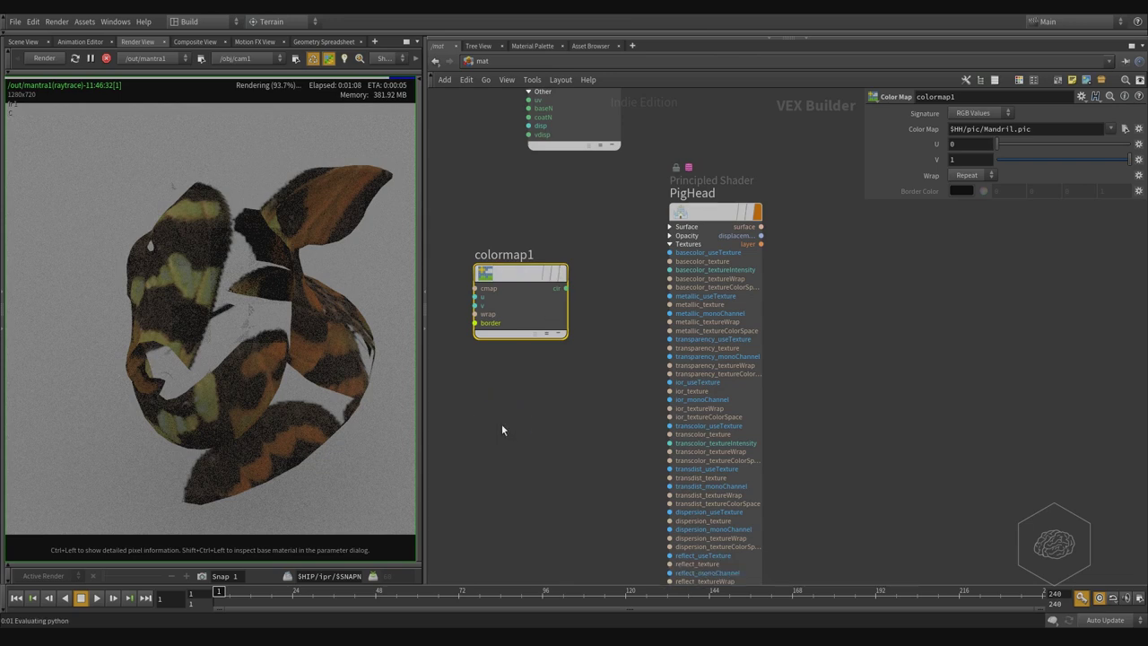
pyautogui.click(499, 431)
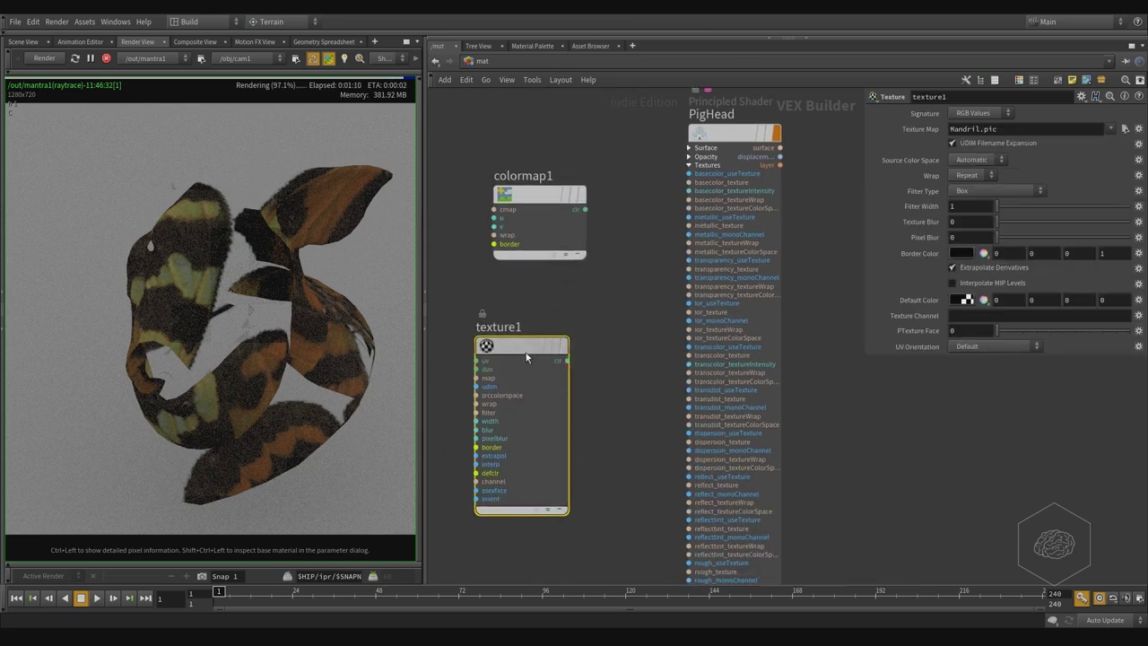
pyautogui.moveTo(562, 403); pyautogui.dragTo(580, 391)
# Compare the image file parameters of the colormap1, texture1 and PigHead nodes
pyautogui.click(571, 194)
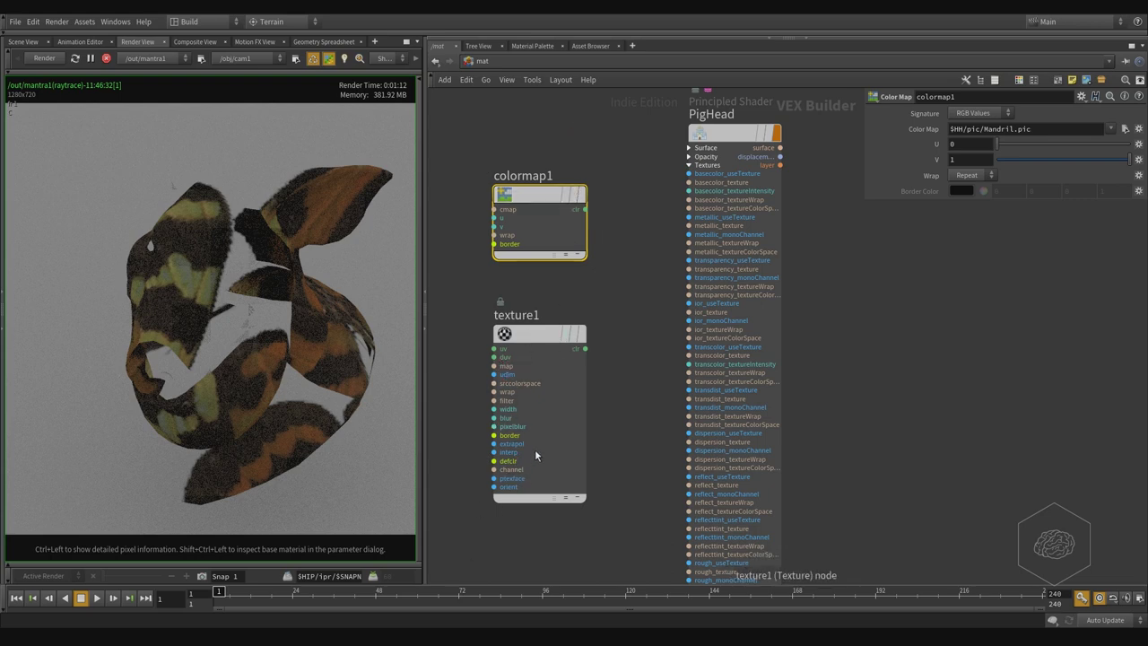
pyautogui.moveTo(645, 178); pyautogui.dragTo(637, 193, button='middle')
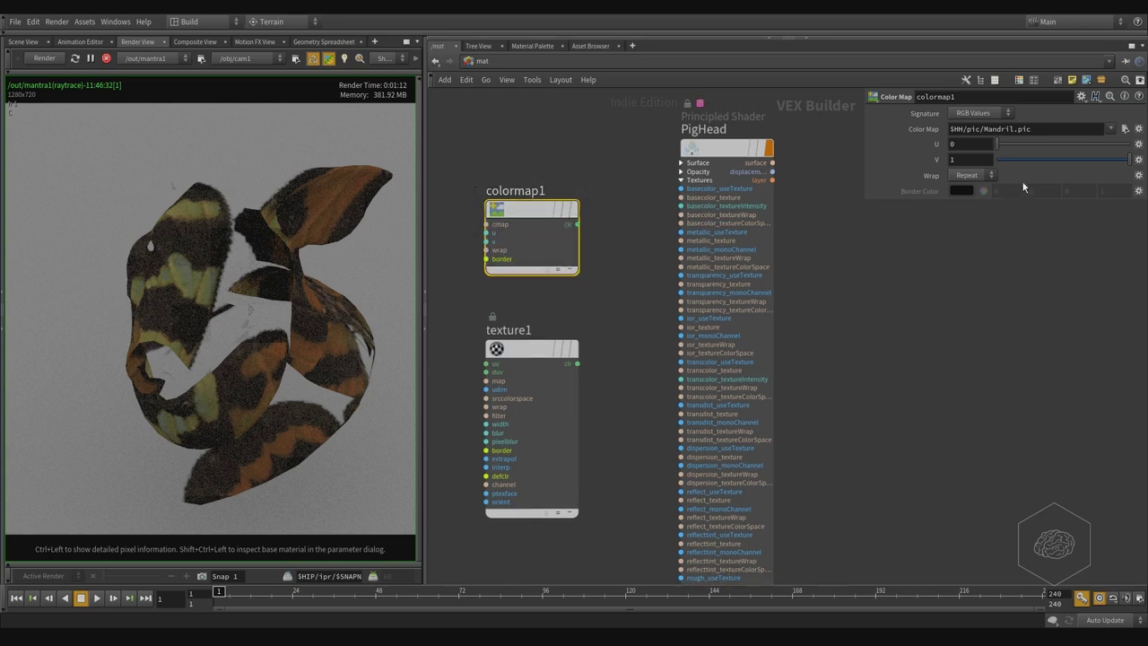
pyautogui.click(1065, 133)
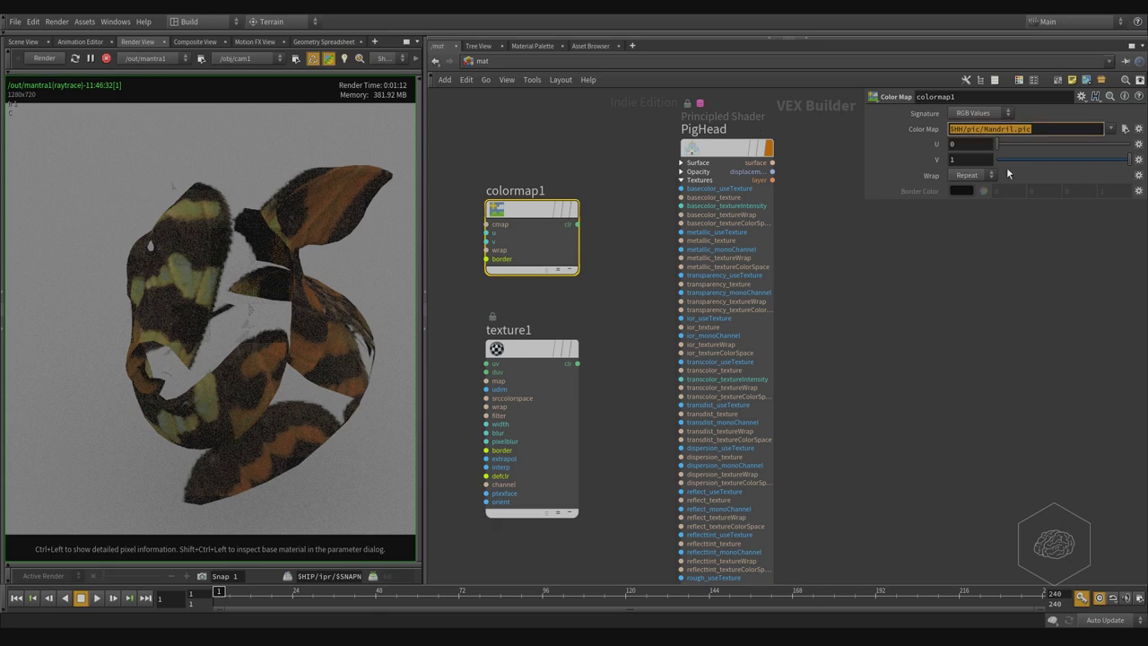
pyautogui.click(538, 426)
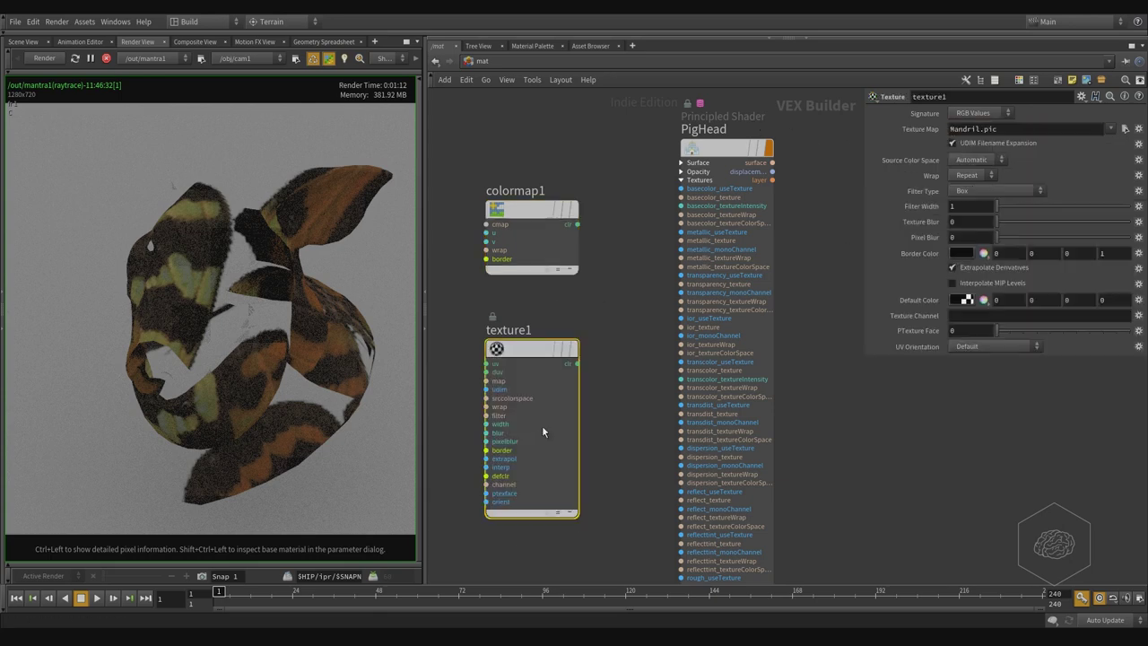
pyautogui.click(955, 129)
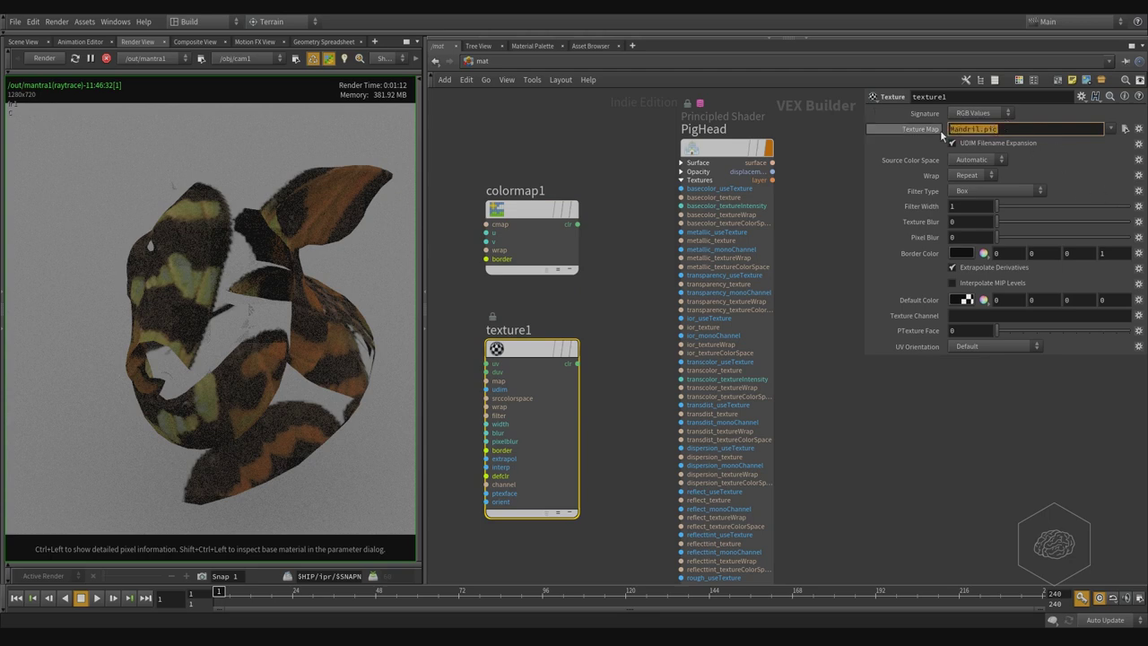
pyautogui.moveTo(593, 196); pyautogui.dragTo(598, 223, button='middle')
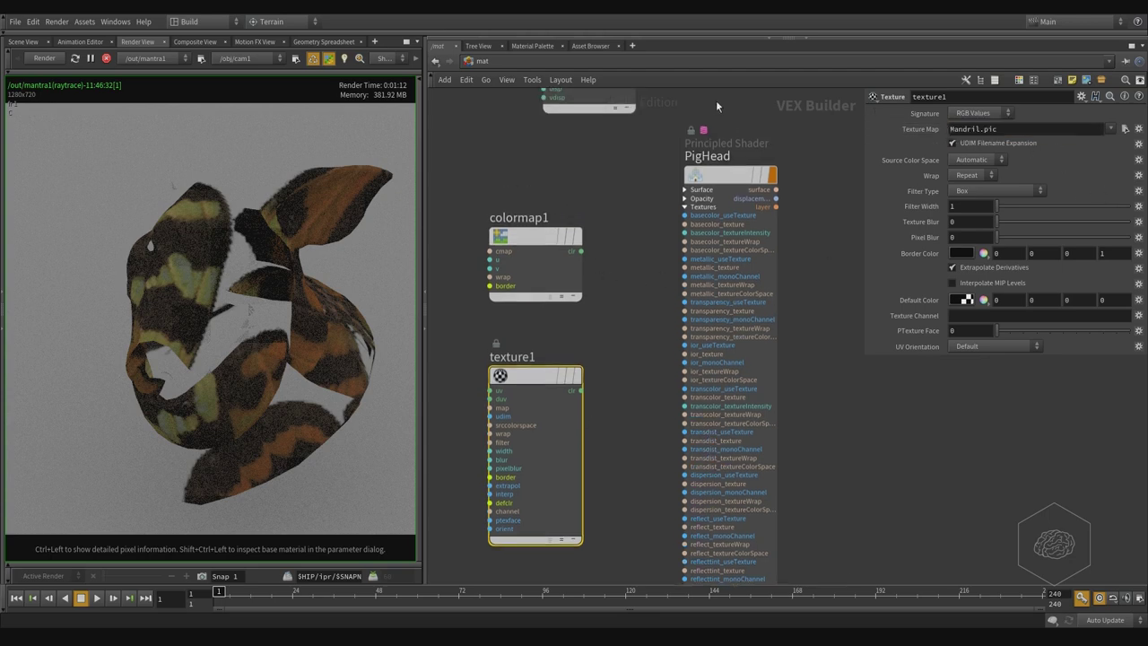
pyautogui.moveTo(791, 138); pyautogui.dragTo(712, 261)
pyautogui.moveTo(649, 271); pyautogui.dragTo(597, 285, button='middle')
pyautogui.scroll(1, 571, 289)
pyautogui.scroll(-1, 582, 292)
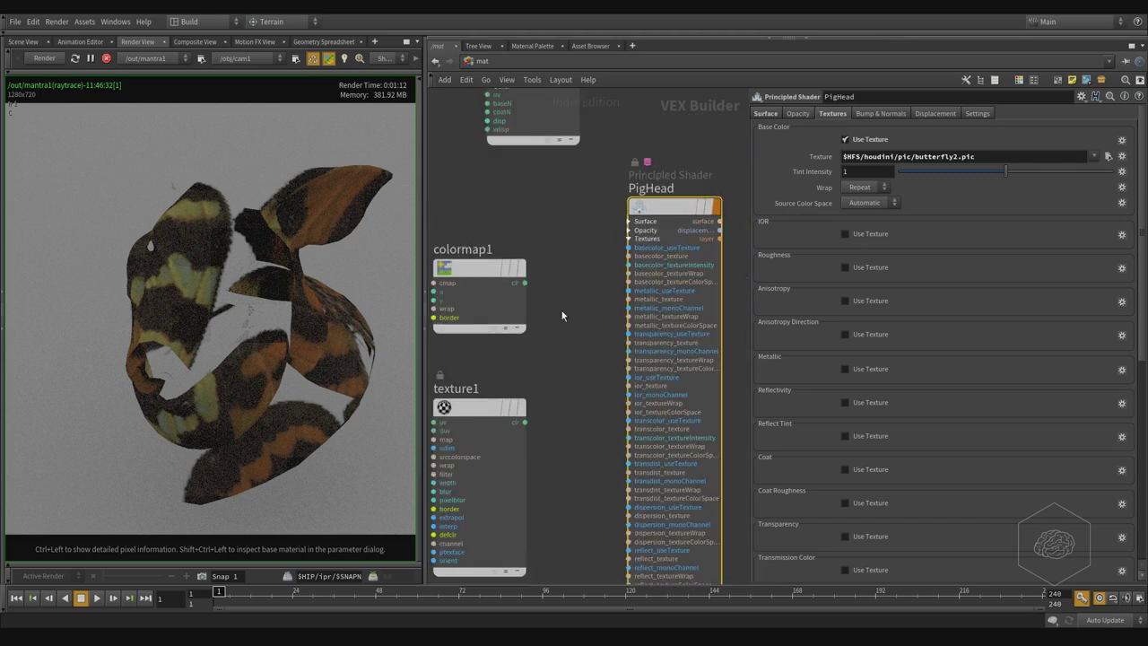
pyautogui.click(479, 409)
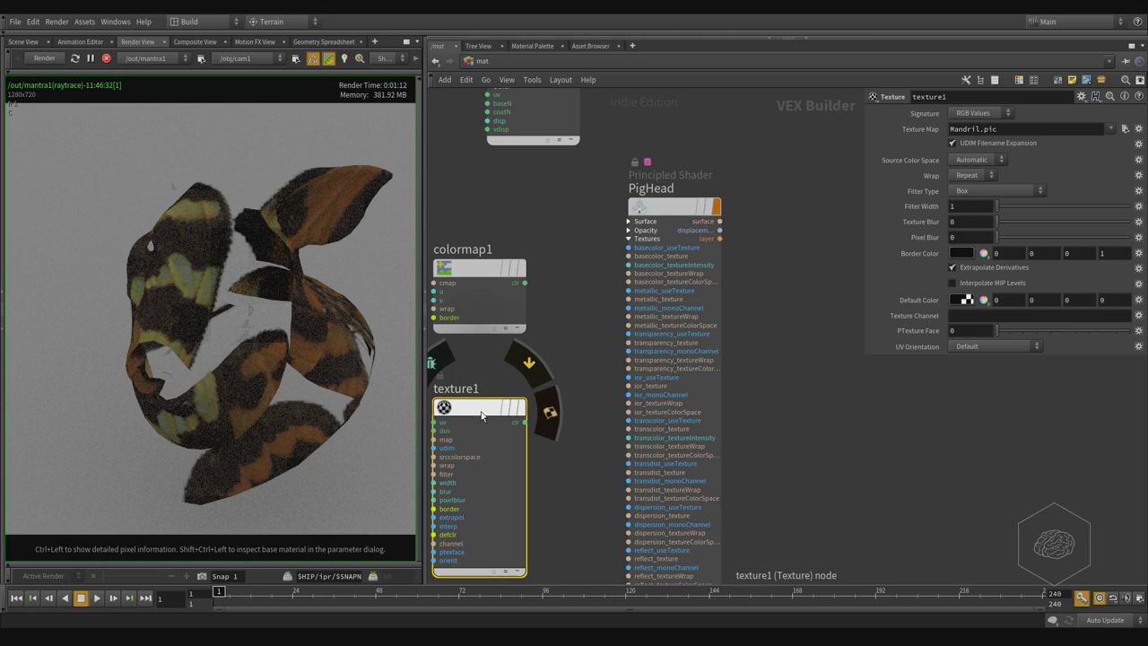
# Try connecting colormap1's clr output to PigHead's basecolor_texture input, check the render, and undo the connection
pyautogui.click(501, 280)
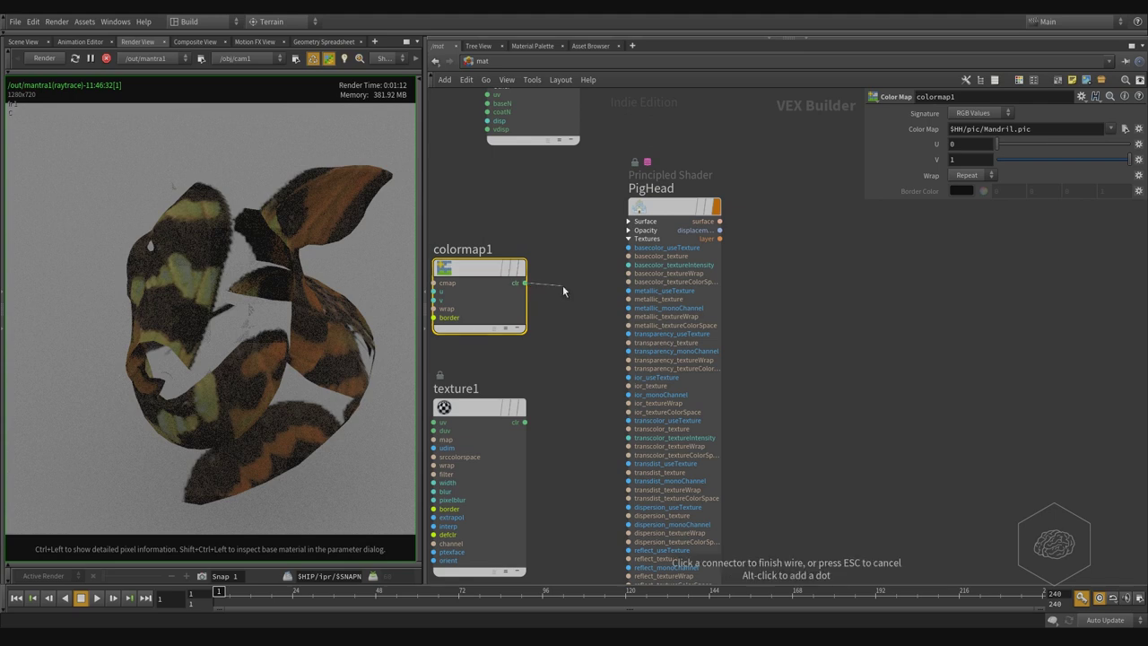
pyautogui.scroll(4, 562, 285)
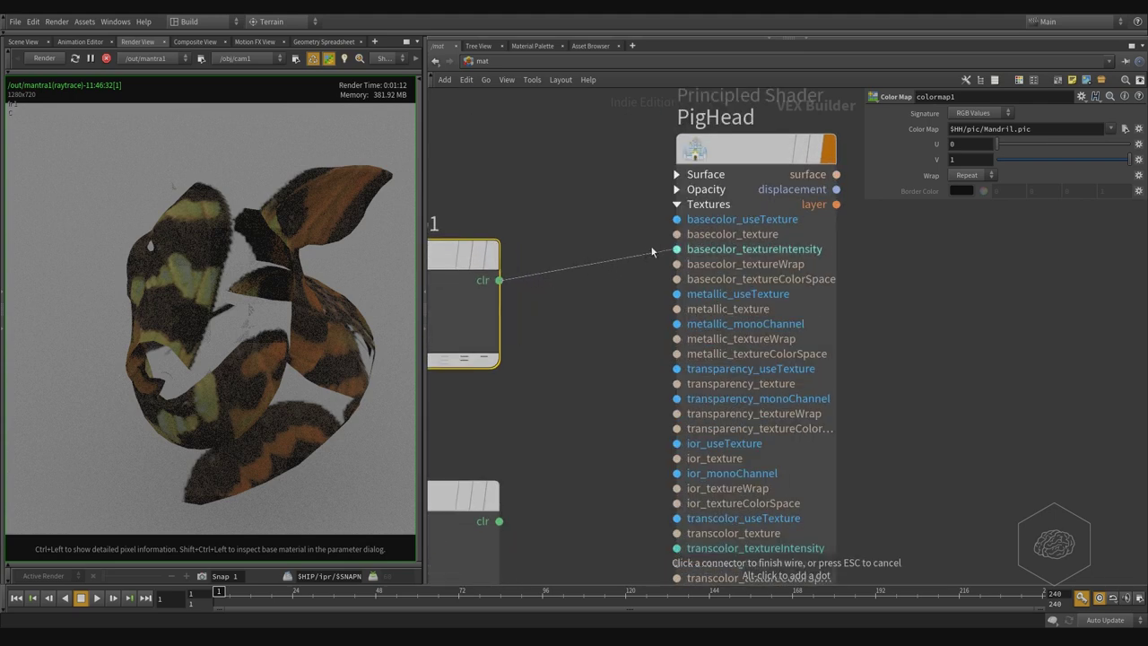
pyautogui.click(677, 235)
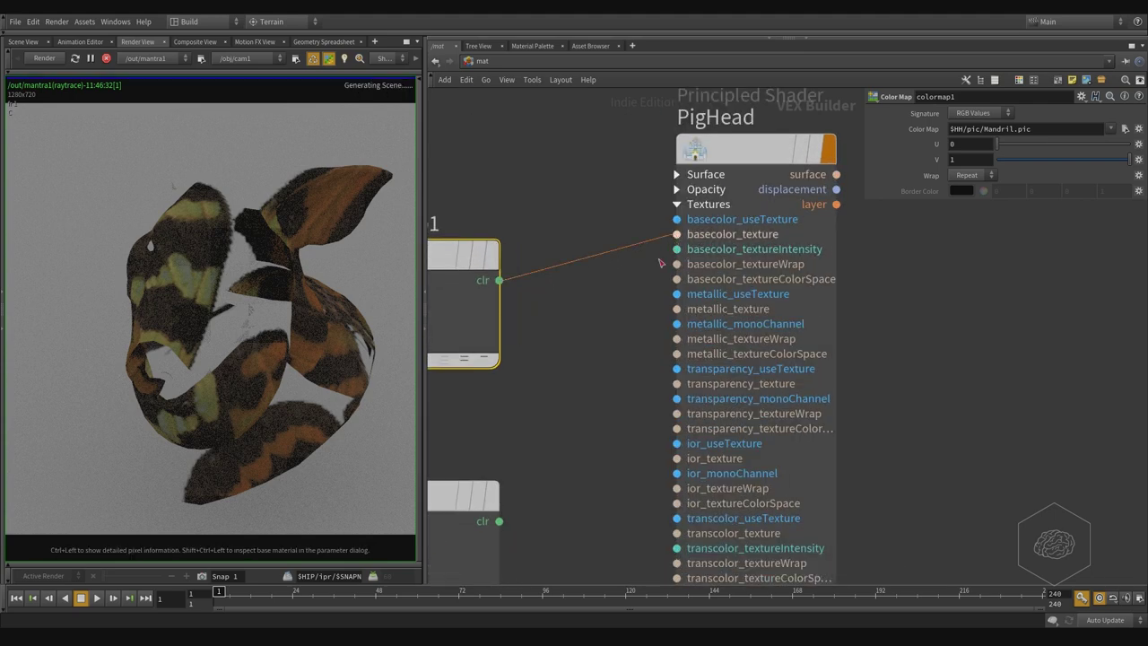
pyautogui.moveTo(561, 247); pyautogui.dragTo(641, 240, button='middle')
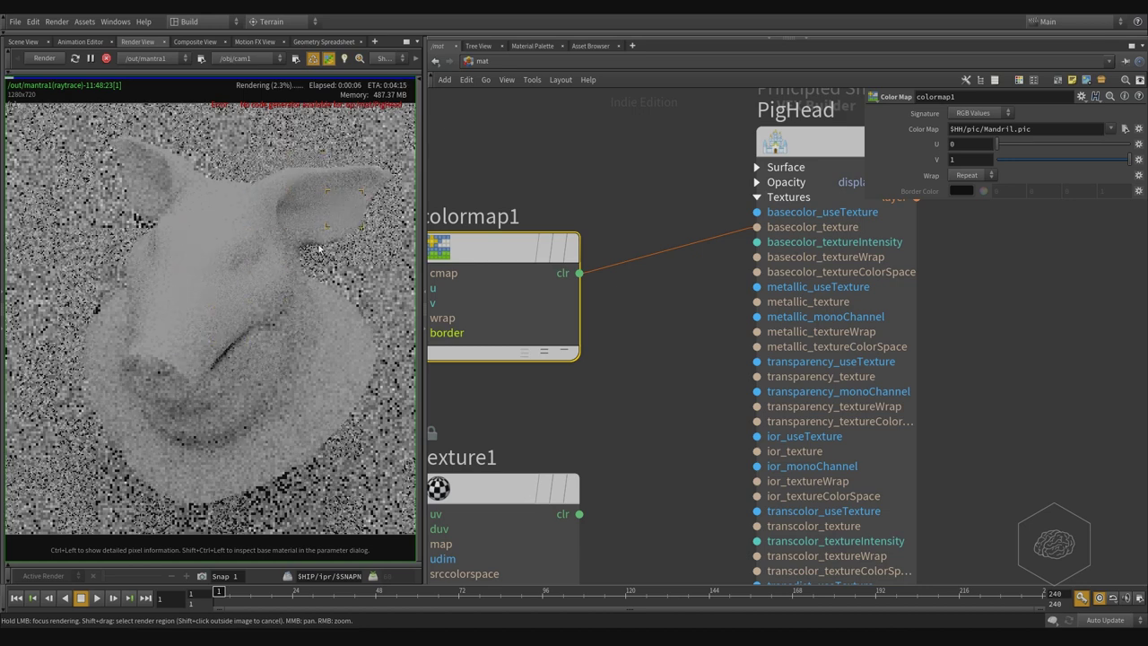
pyautogui.moveTo(742, 162); pyautogui.dragTo(623, 203, button='middle')
pyautogui.click(773, 180)
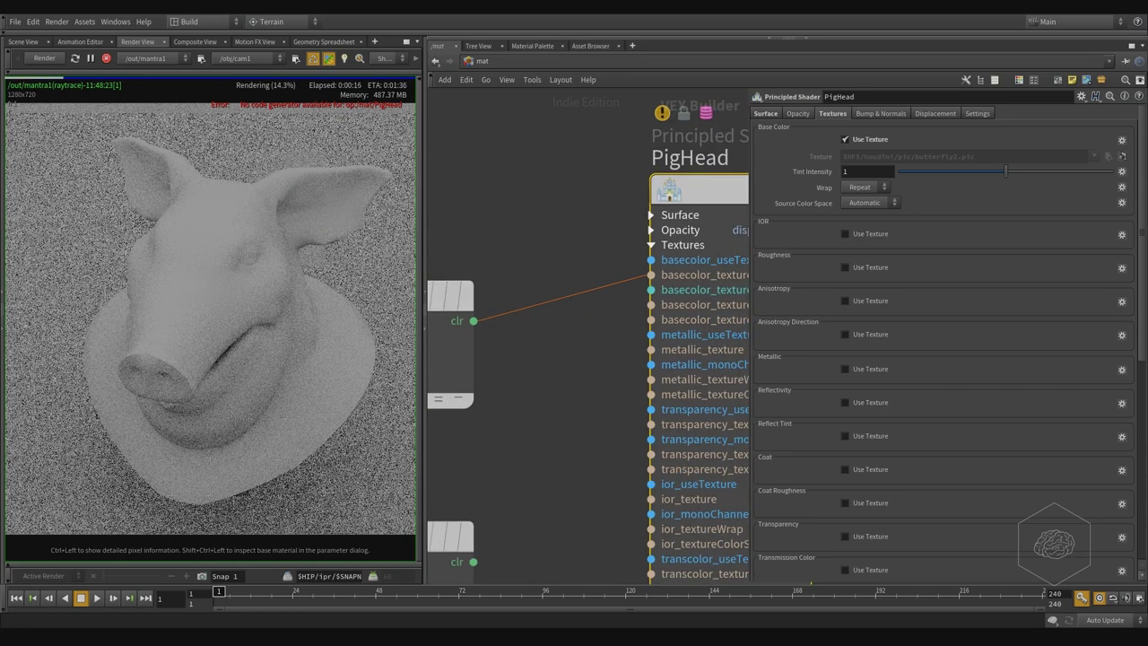
pyautogui.scroll(-3, 549, 224)
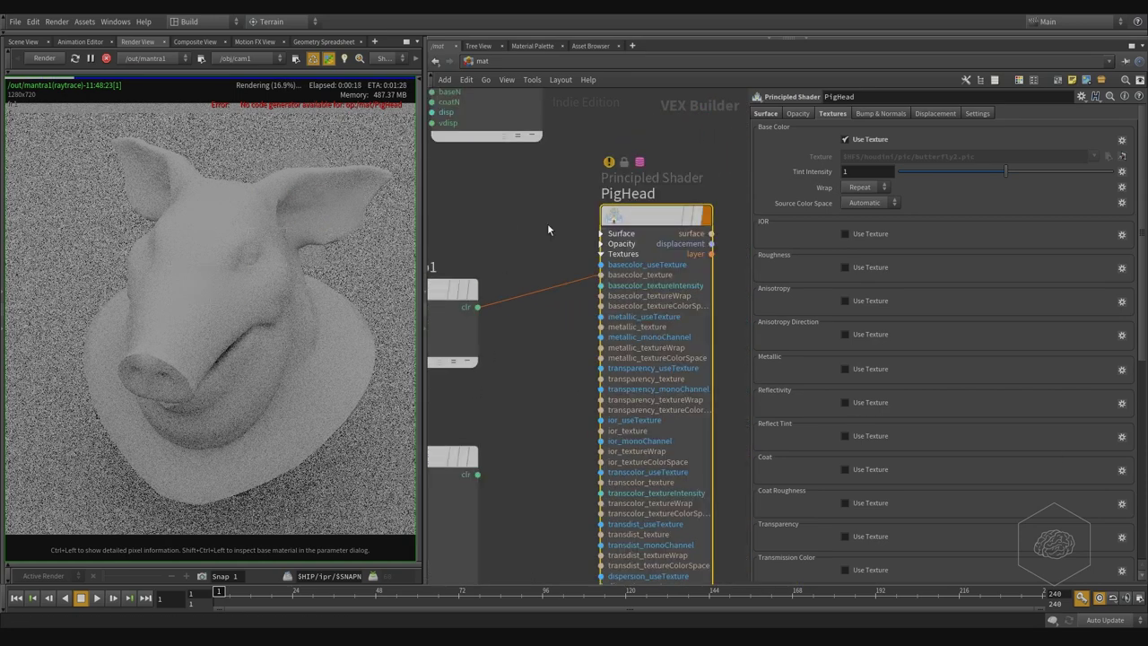
pyautogui.hotkey('ctrl', 'z')
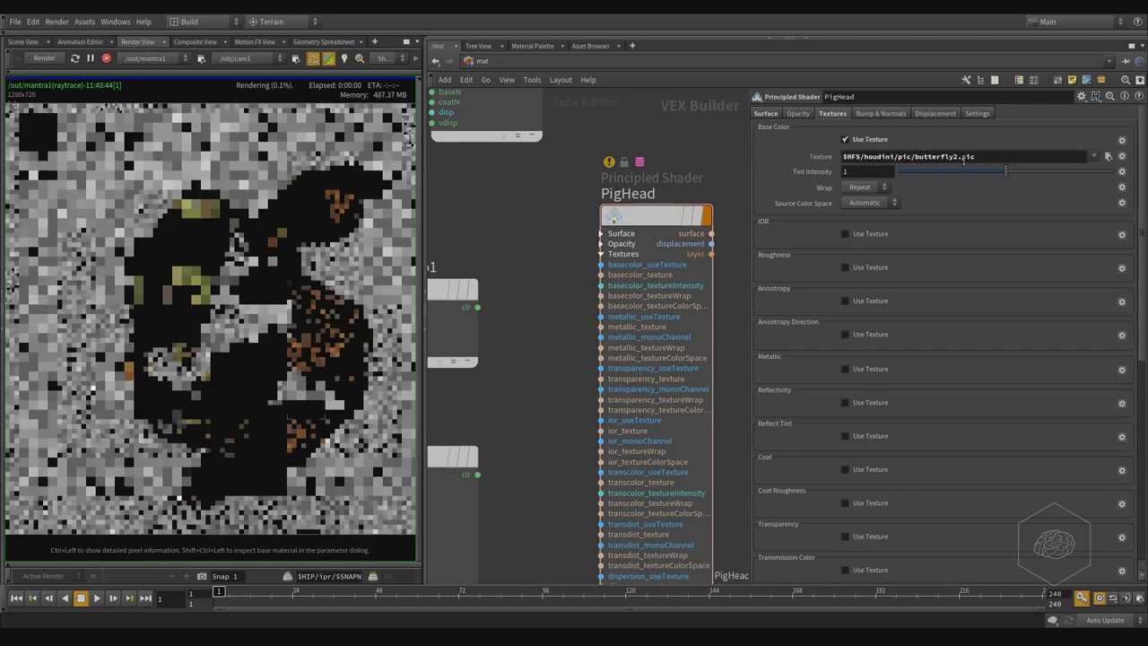
# Clear PigHead's base color texture path and disable Use Texture for Base Color
pyautogui.tripleClick(962, 156)
pyautogui.press('BackSpace')
pyautogui.click(865, 139)
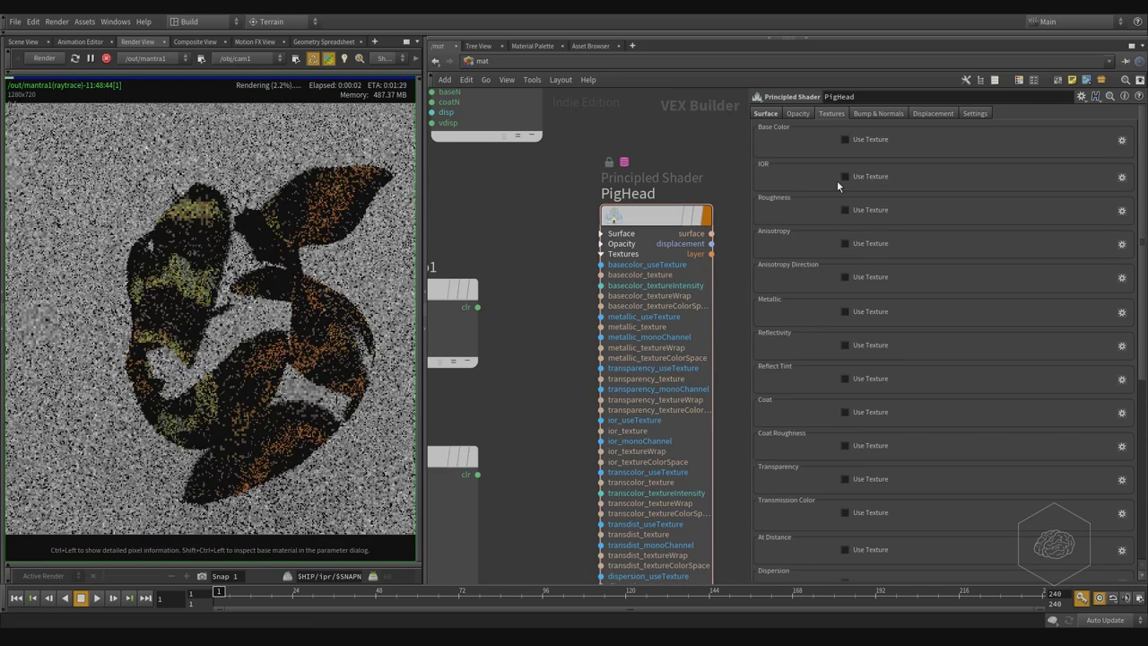
# Set PigHead's base color to the dark orange swatch with RGB values 0.5, 0.25, 0
pyautogui.scroll(2, 498, 300)
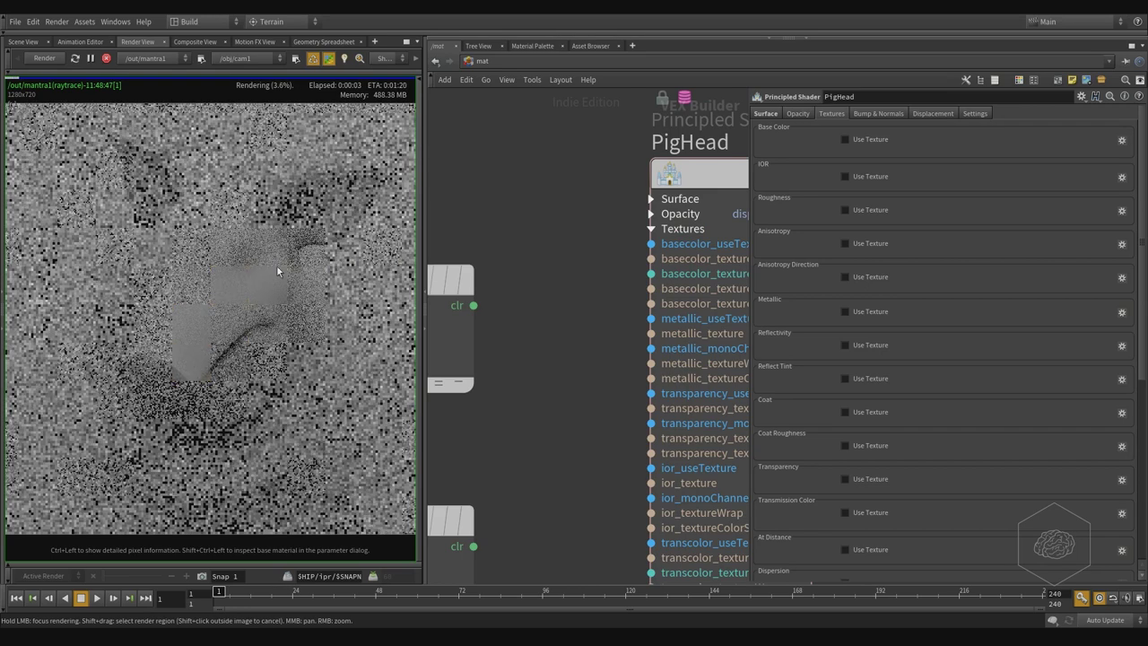
pyautogui.click(776, 113)
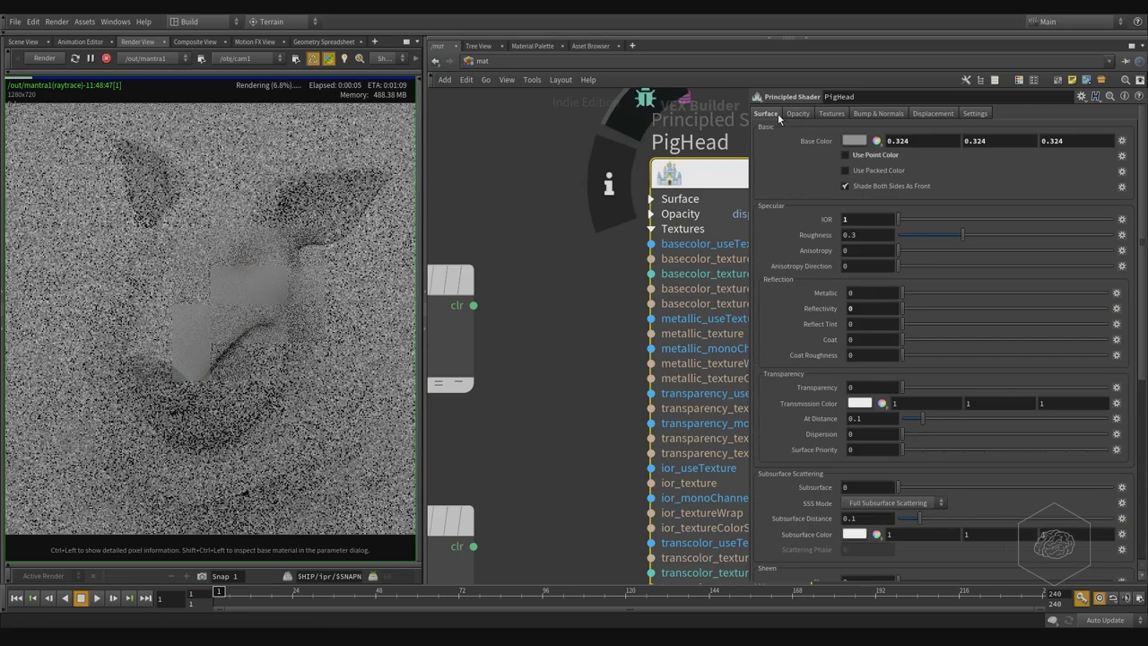
pyautogui.click(855, 141)
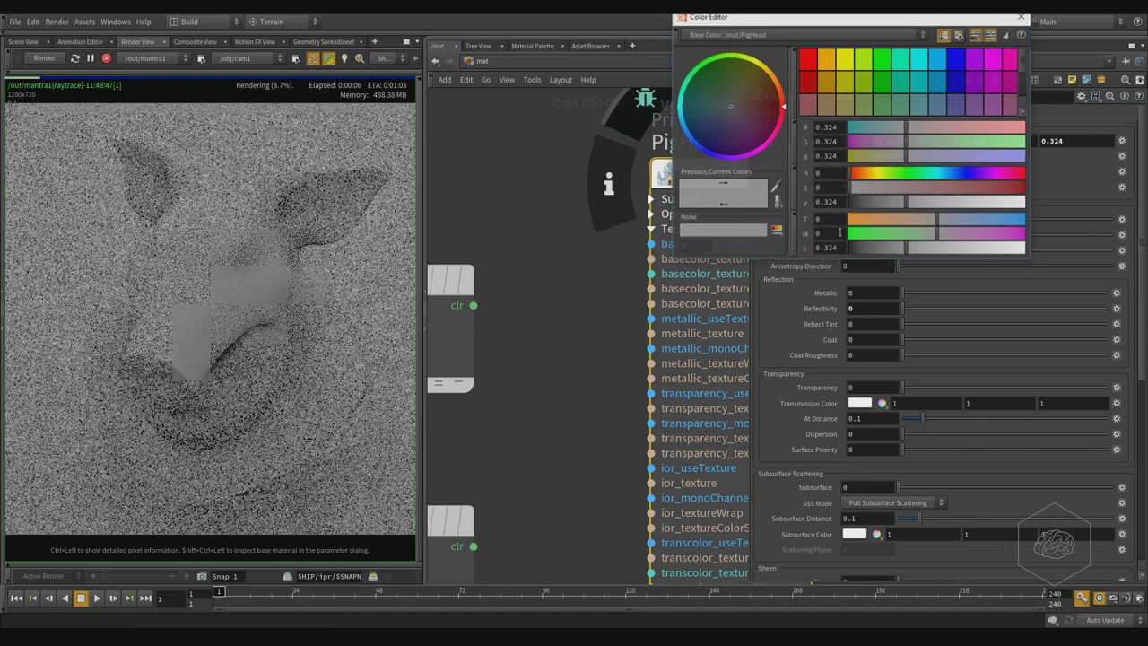
pyautogui.click(821, 83)
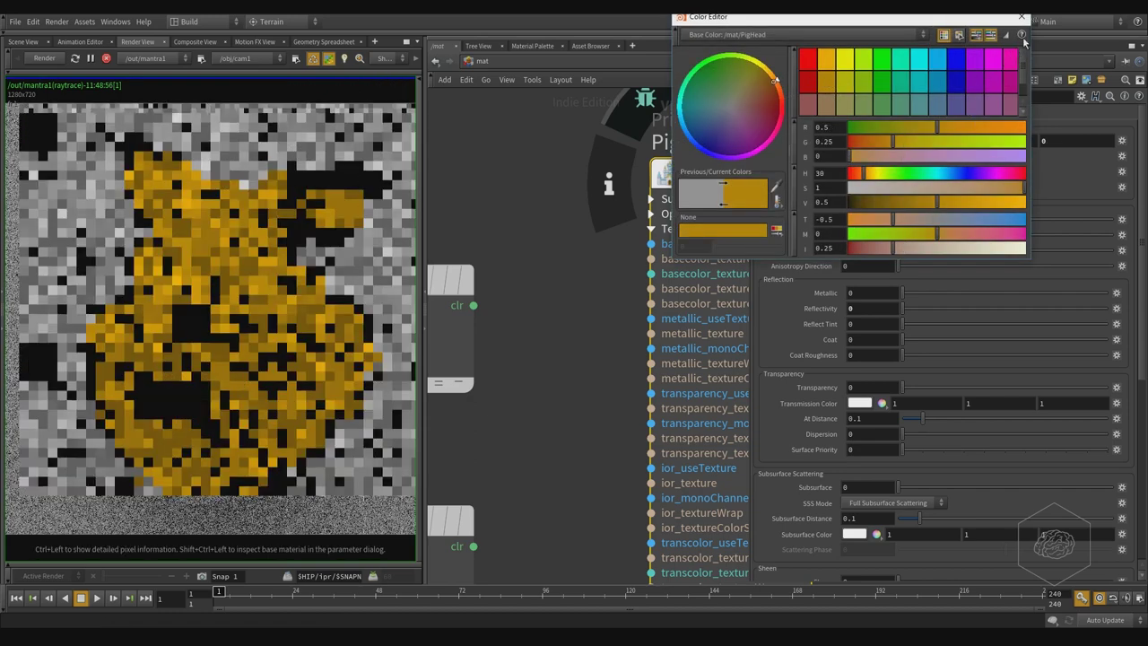
pyautogui.click(1019, 17)
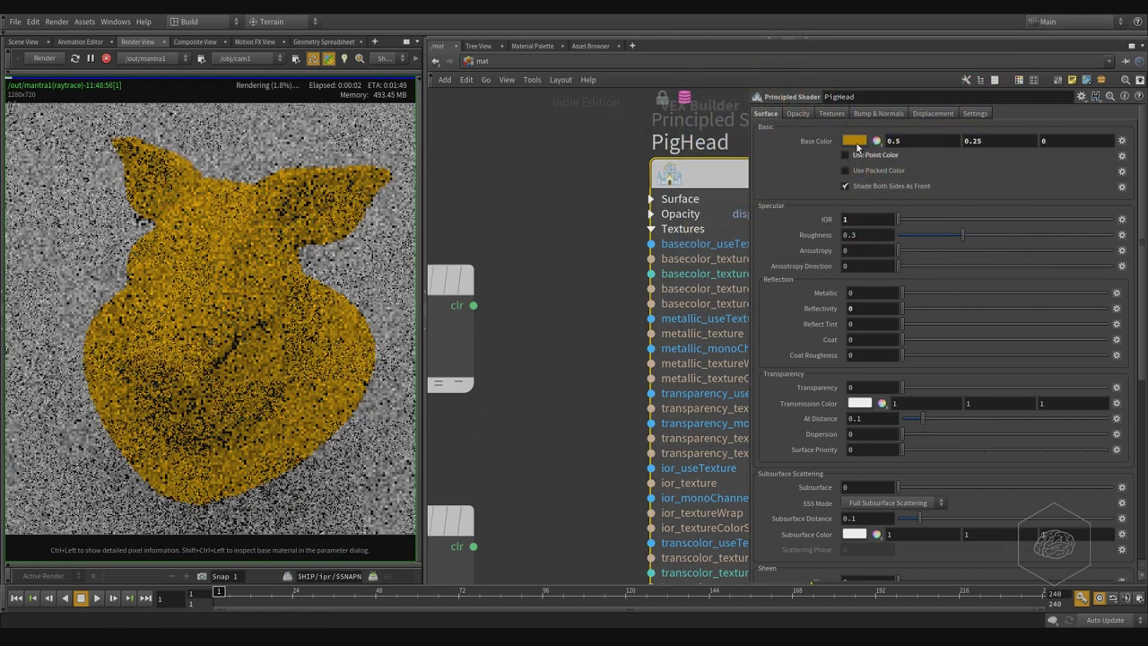
# Connect colormap1's clr output to PigHead's basecolor_textureIntensity input
pyautogui.moveTo(521, 333); pyautogui.dragTo(523, 348, button='middle')
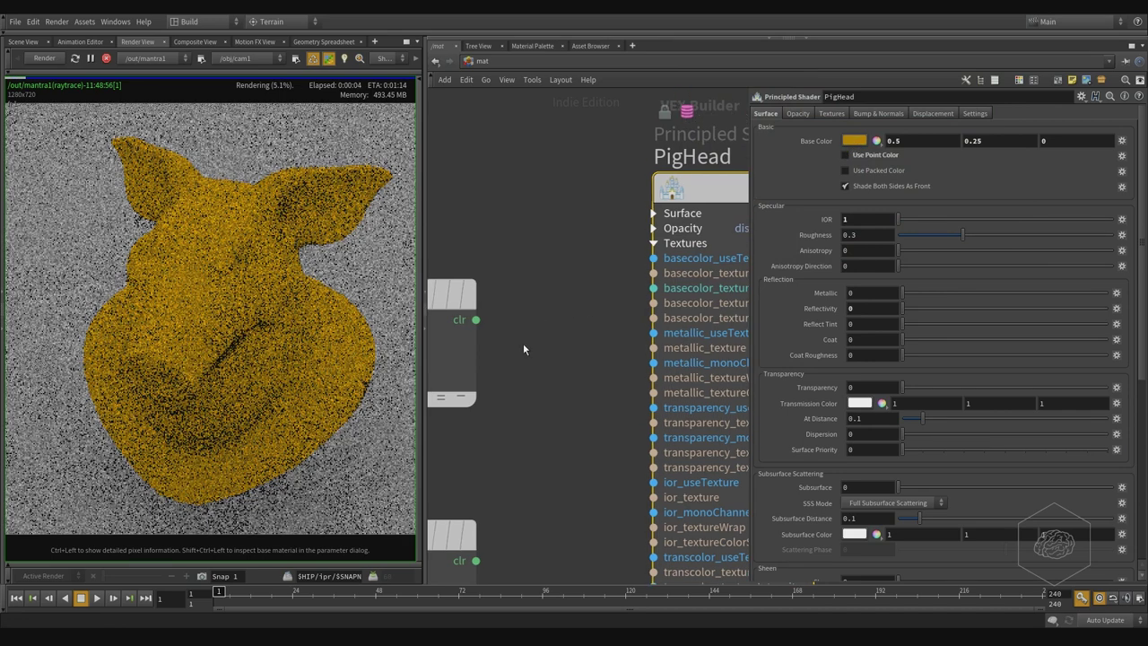
pyautogui.click(476, 320)
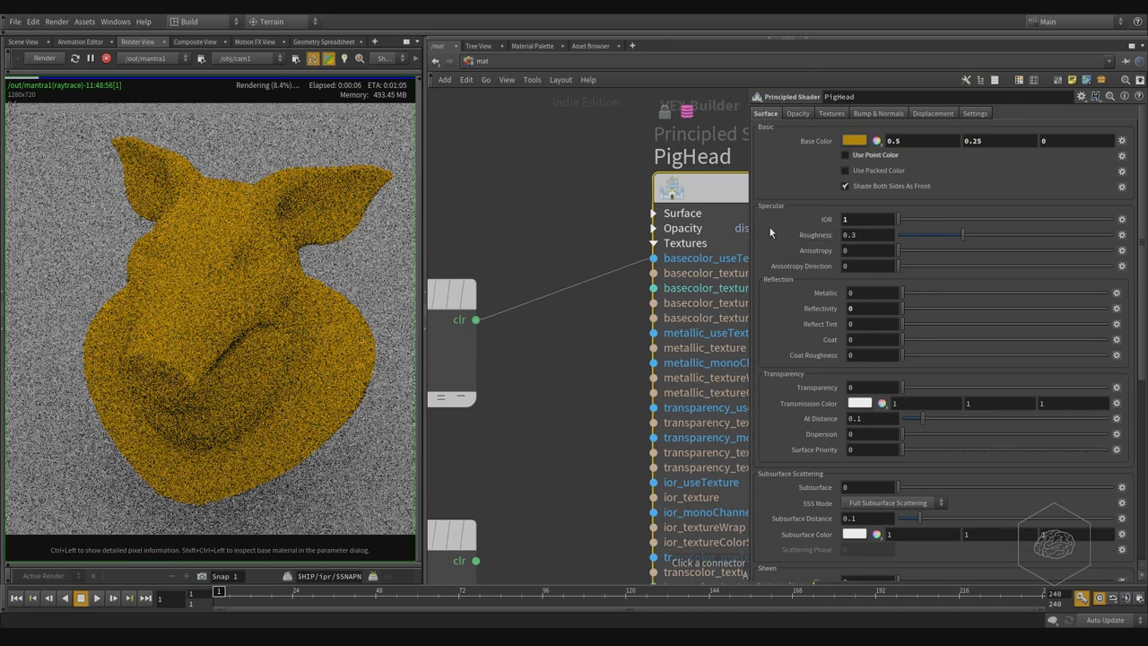
pyautogui.click(659, 290)
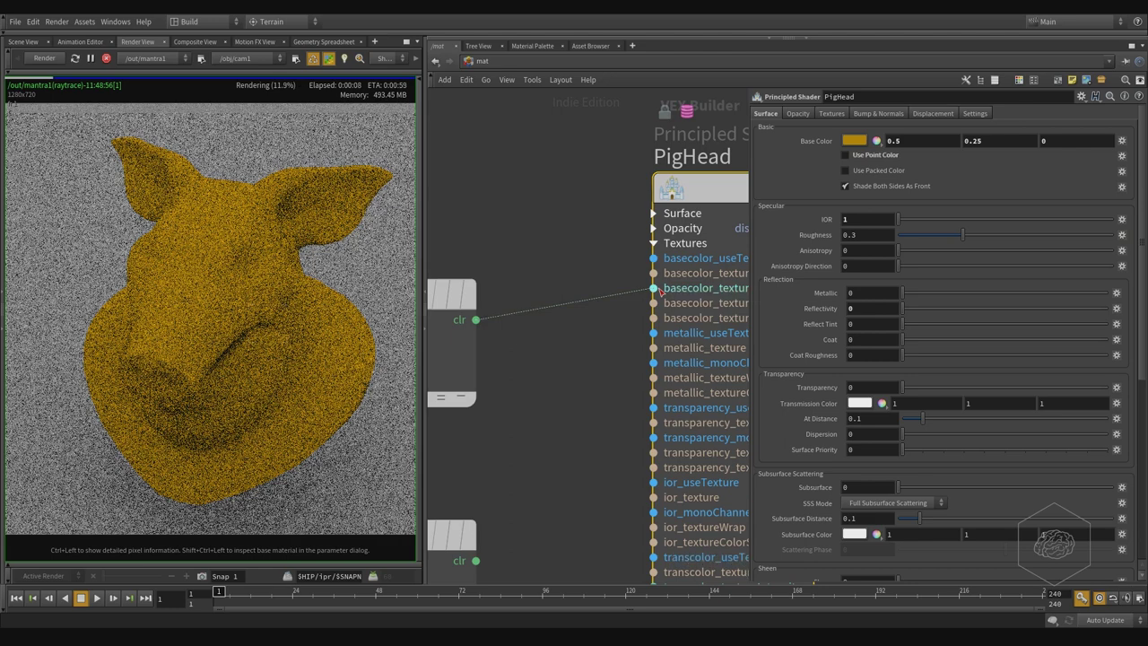
pyautogui.moveTo(502, 387); pyautogui.dragTo(549, 384, button='middle')
pyautogui.scroll(-3, 613, 359)
pyautogui.scroll(2, 614, 359)
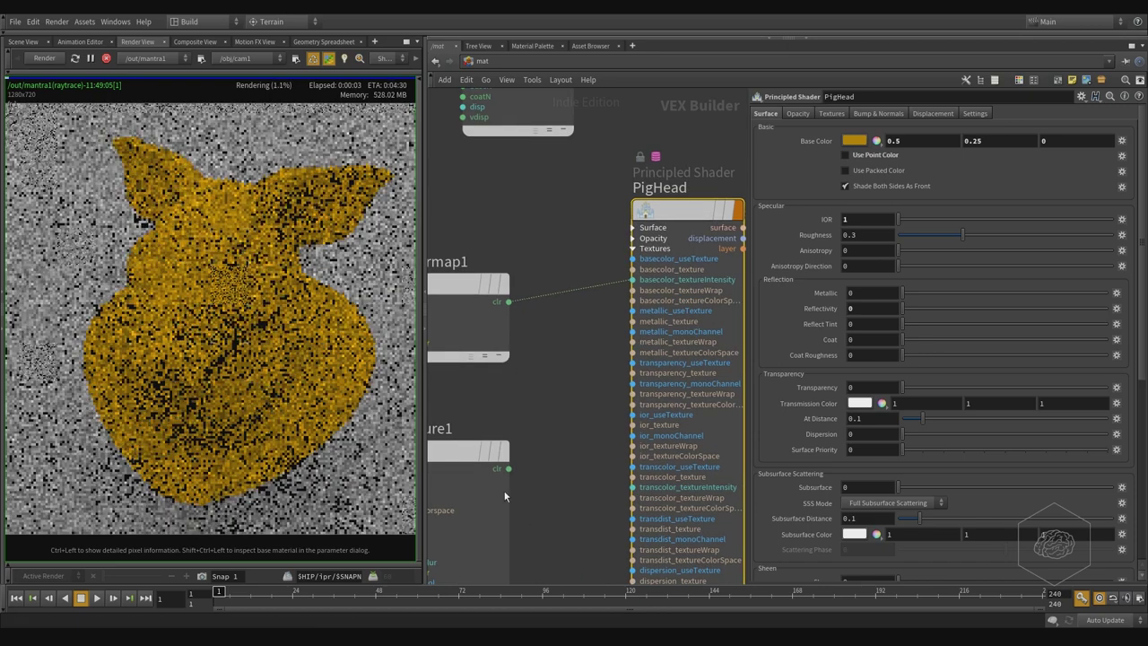
# Replace the basecolor_textureIntensity connection on PigHead with texture1's clr output and select the texture1 node
pyautogui.moveTo(509, 469); pyautogui.dragTo(632, 279)
pyautogui.moveTo(509, 395); pyautogui.dragTo(605, 337, button='middle')
pyautogui.click(480, 468)
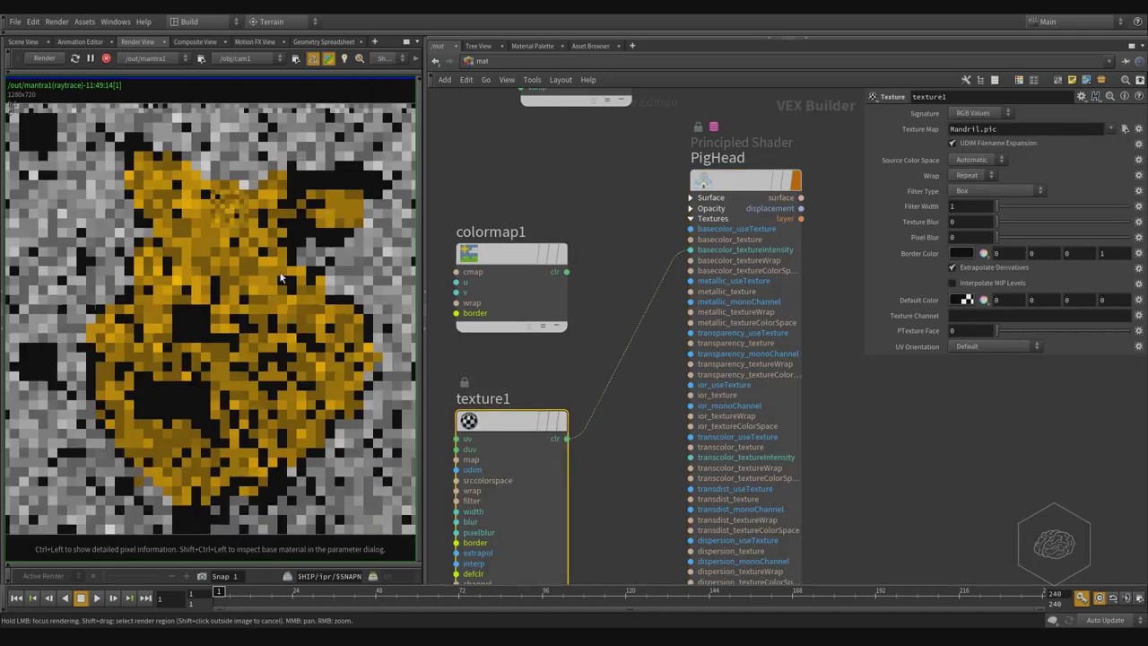
# Focus the Mantra render on the pig's face and ear, and show the PigHead node's surface parameters
pyautogui.moveTo(279, 277)
pyautogui.mouseDown()
pyautogui.moveTo(272, 295)
pyautogui.moveTo(260, 260)
pyautogui.moveTo(304, 205)
pyautogui.mouseUp()
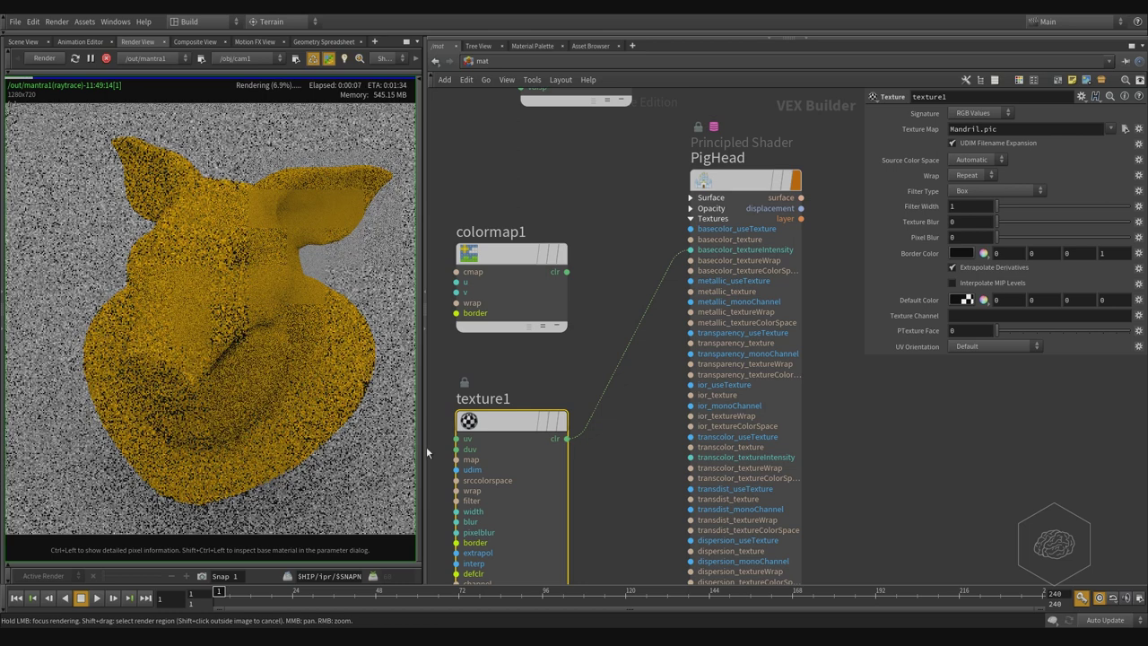
pyautogui.moveTo(580, 361); pyautogui.dragTo(618, 337, button='middle')
pyautogui.moveTo(580, 393); pyautogui.dragTo(593, 420, button='middle')
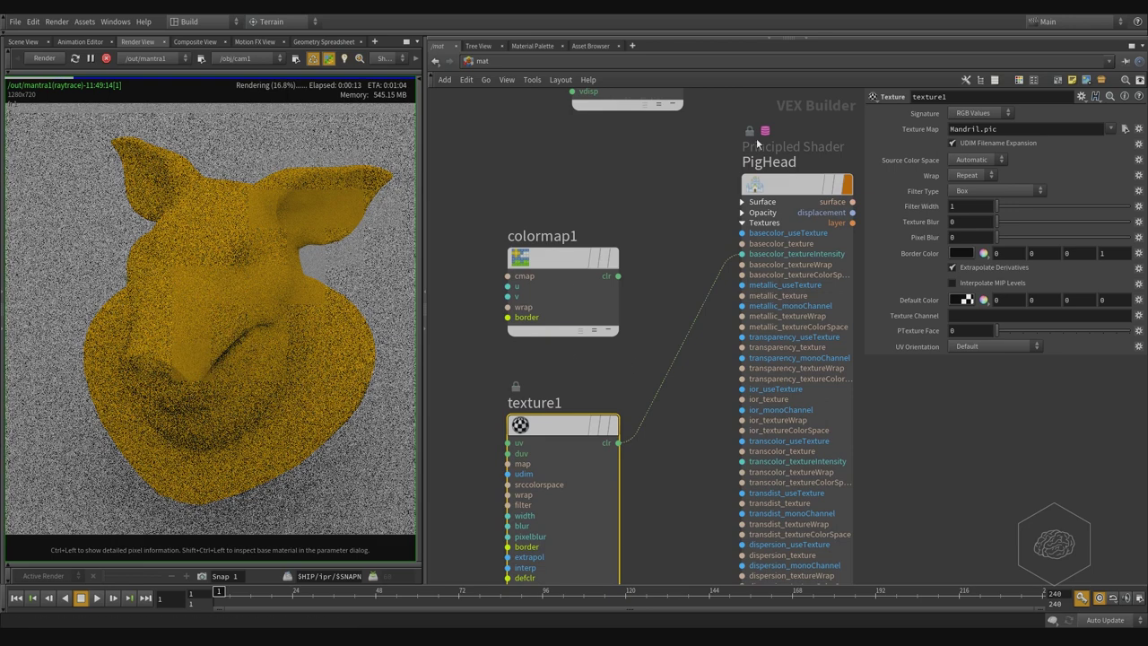
pyautogui.click(778, 183)
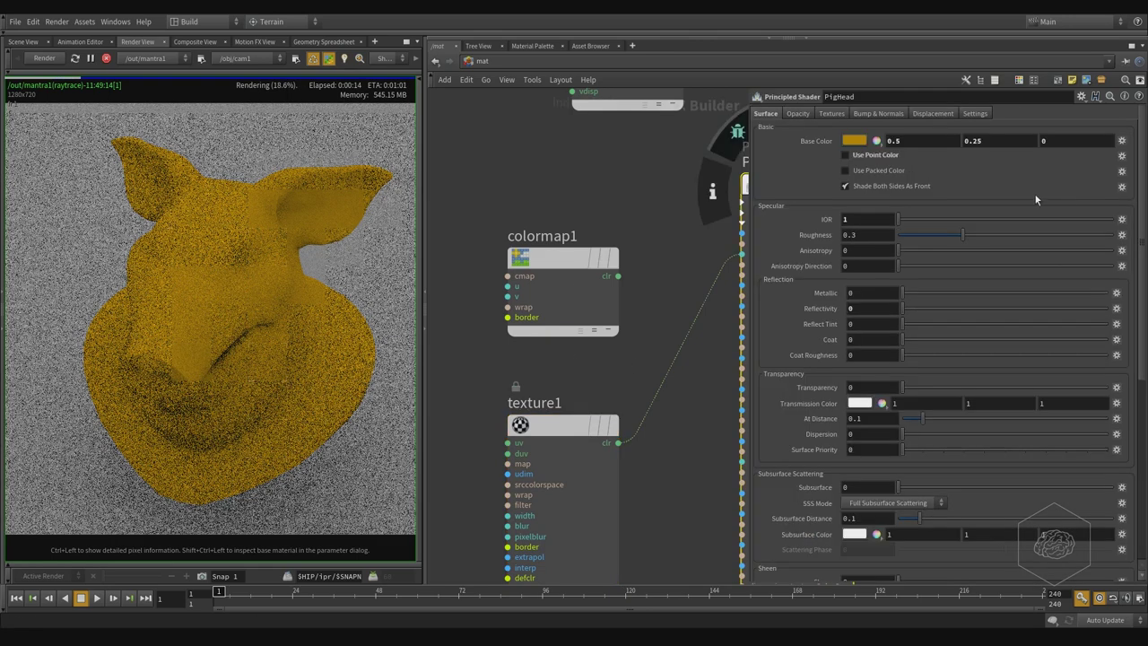
# Enable the base color texture in PigHead's texture parameters
pyautogui.click(841, 114)
pyautogui.click(864, 141)
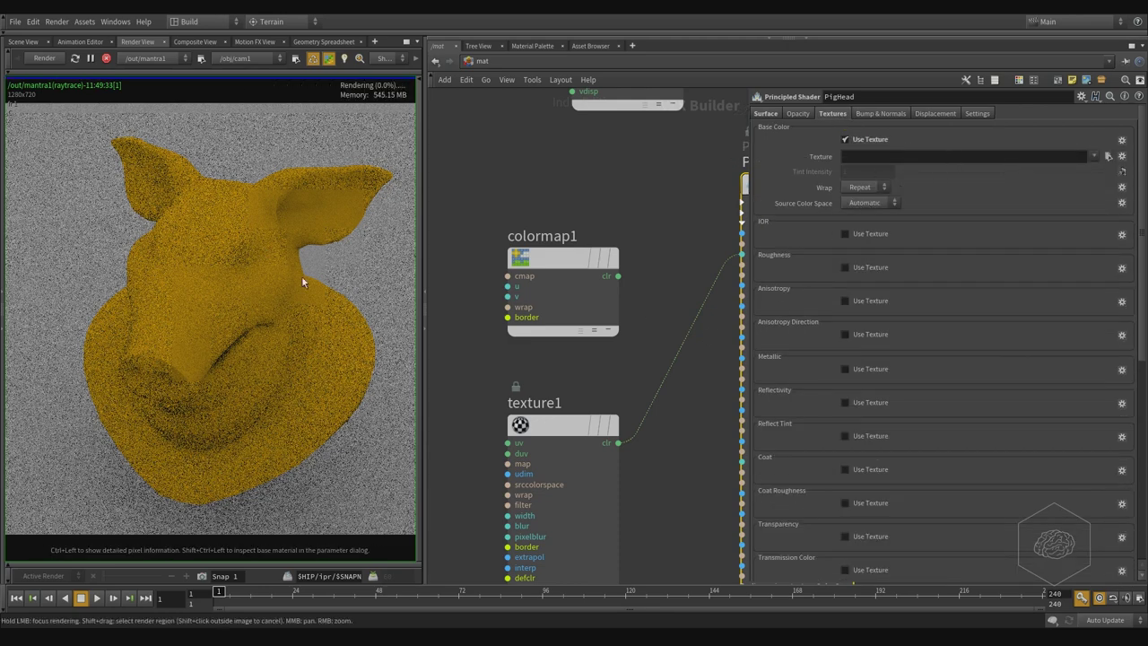
pyautogui.moveTo(608, 364); pyautogui.dragTo(571, 386, button='middle')
pyautogui.moveTo(676, 233); pyautogui.dragTo(681, 254, button='middle')
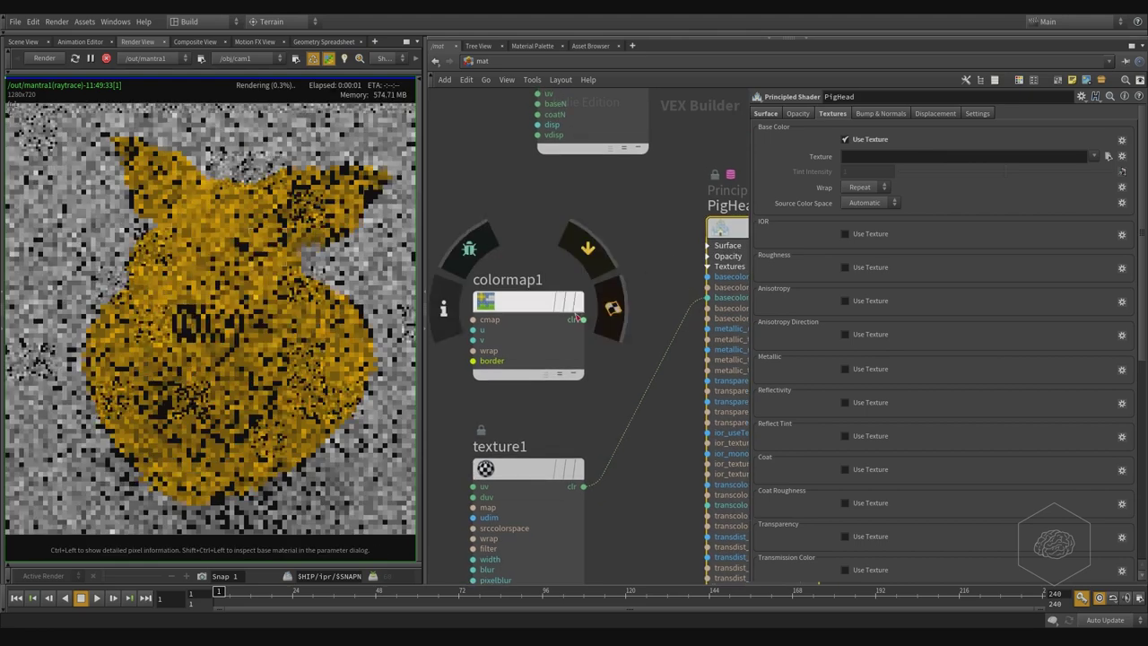
# Move colormap1 aside and add a Constant node just above it in the network
pyautogui.moveTo(528, 310); pyautogui.dragTo(489, 277)
pyautogui.moveTo(645, 274); pyautogui.dragTo(618, 307, button='middle')
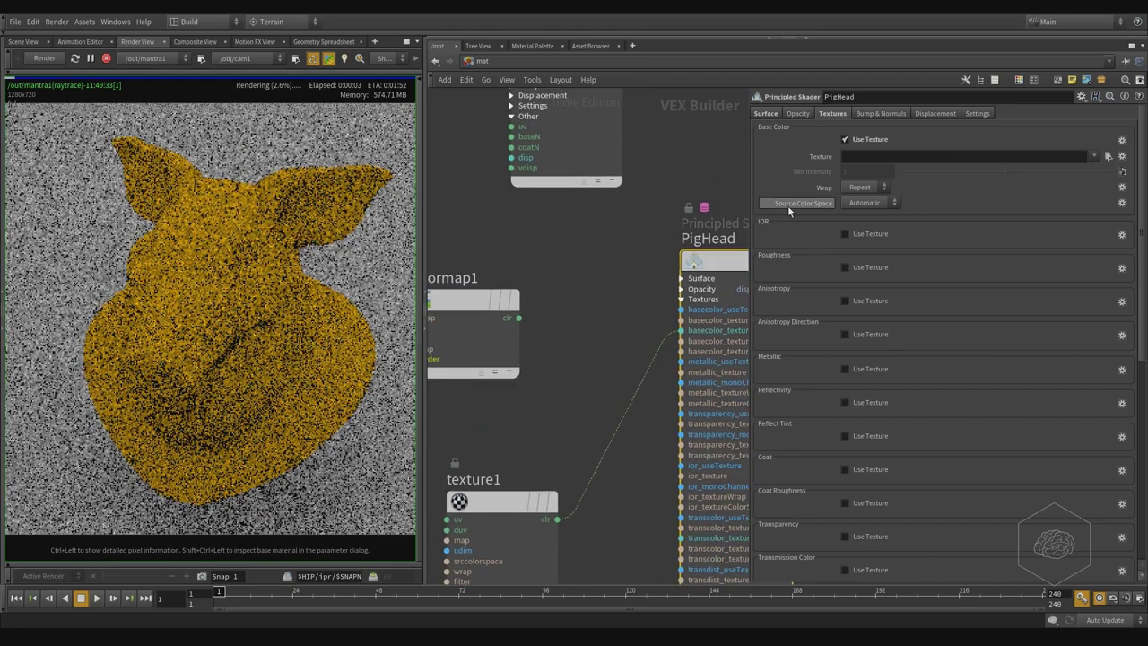
pyautogui.moveTo(544, 407); pyautogui.dragTo(566, 406, button='middle')
pyautogui.press('Tab')
pyautogui.write('cons')
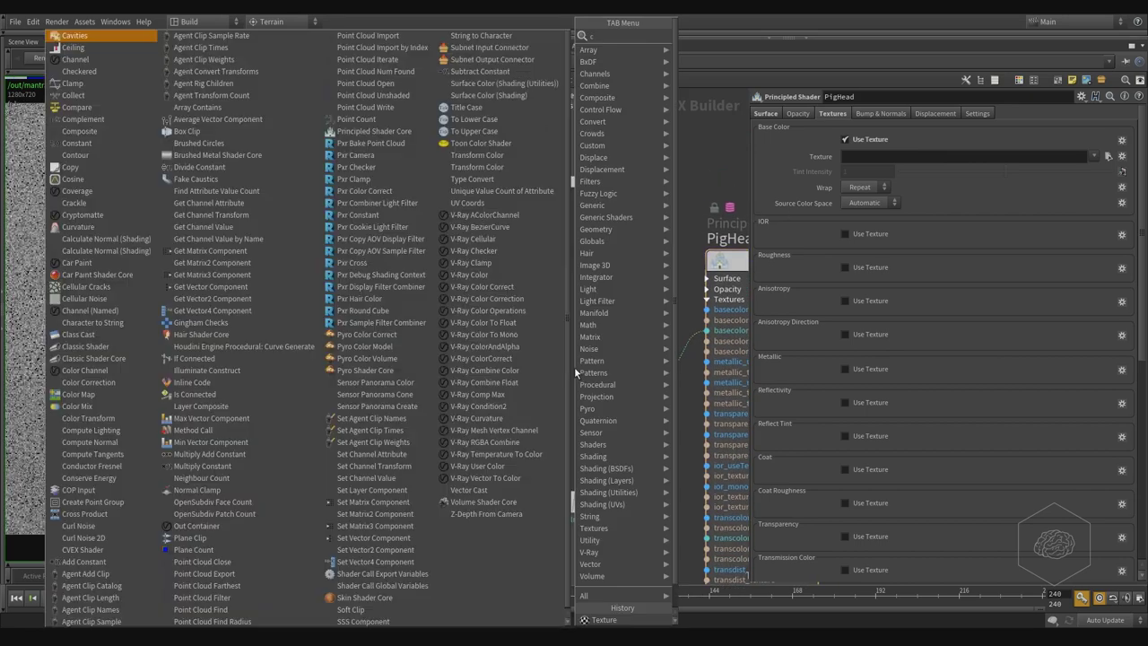
pyautogui.press('Return')
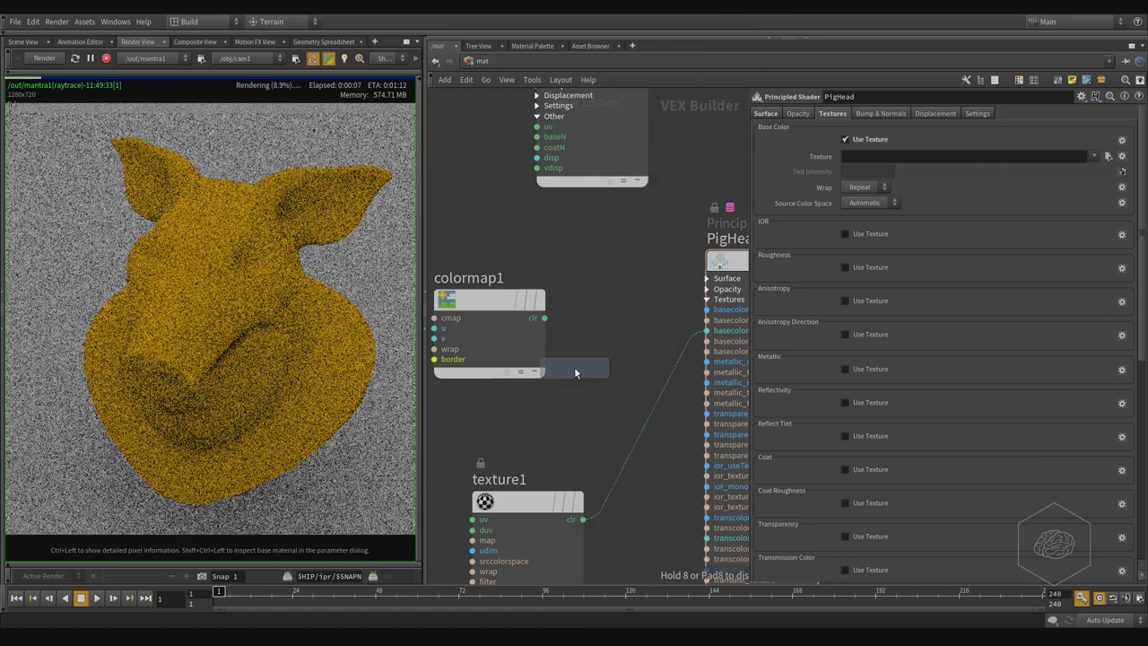
pyautogui.click(560, 240)
# Connect const1's Value output to PigHead's basecolor_useTexture and move texture1's clr wire to basecolor_texture
pyautogui.moveTo(634, 324); pyautogui.dragTo(596, 334, button='middle')
pyautogui.click(574, 268)
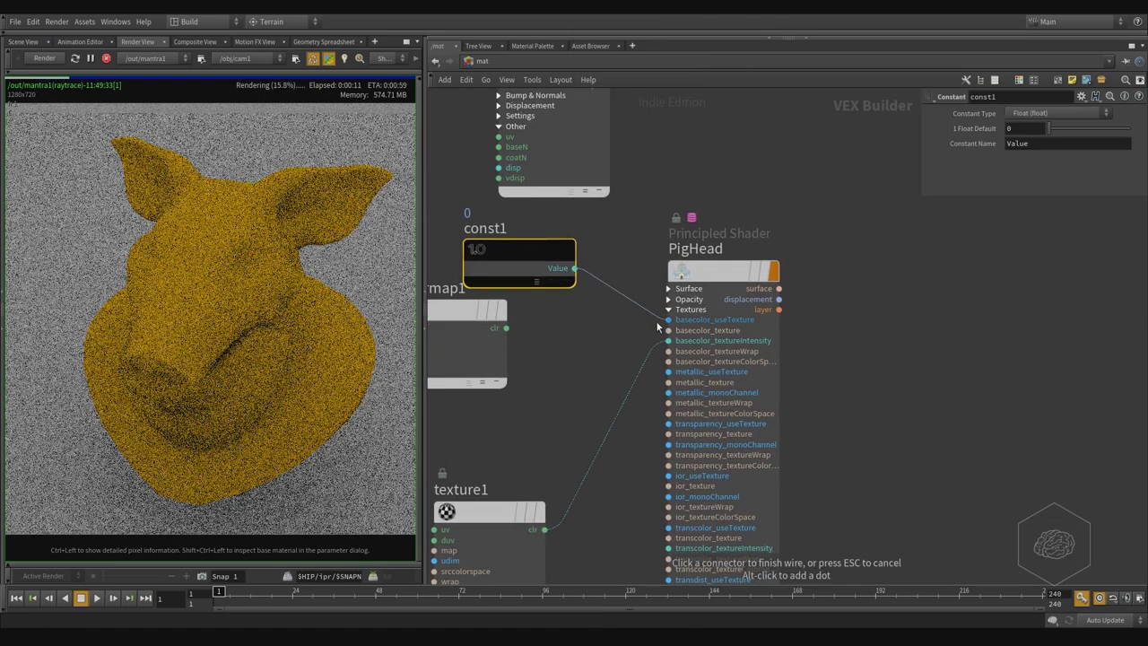
pyautogui.scroll(1, 668, 375)
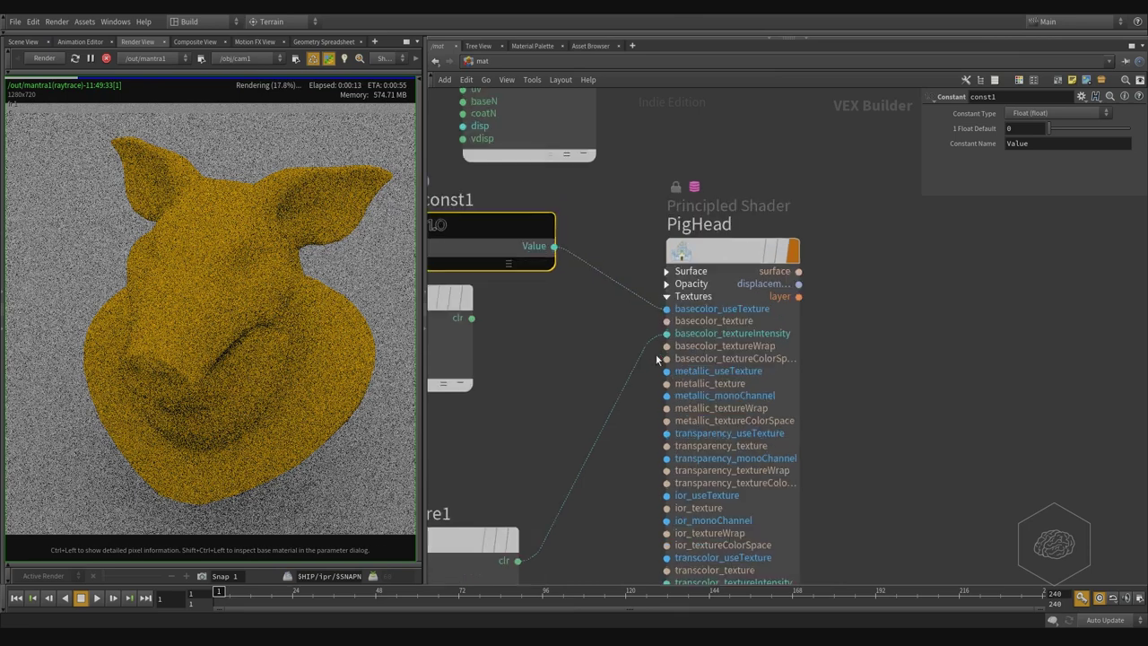
pyautogui.moveTo(652, 341); pyautogui.dragTo(675, 325)
pyautogui.moveTo(615, 346); pyautogui.dragTo(684, 377, button='middle')
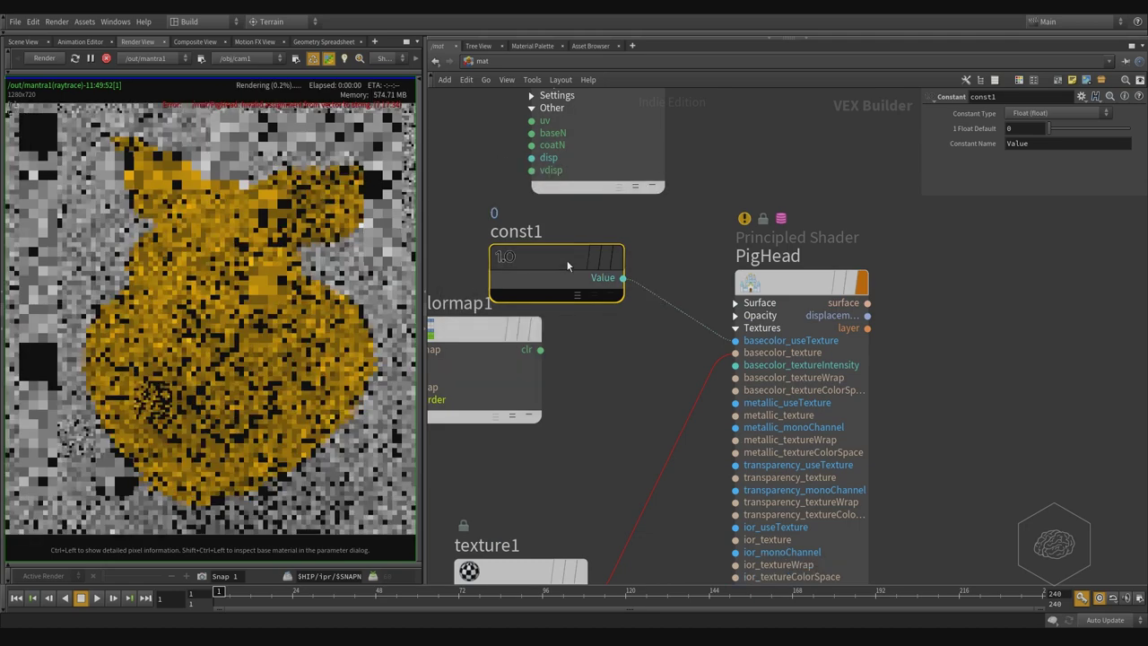
# Set const1's 1 Float Default to 1
pyautogui.moveTo(622, 276)
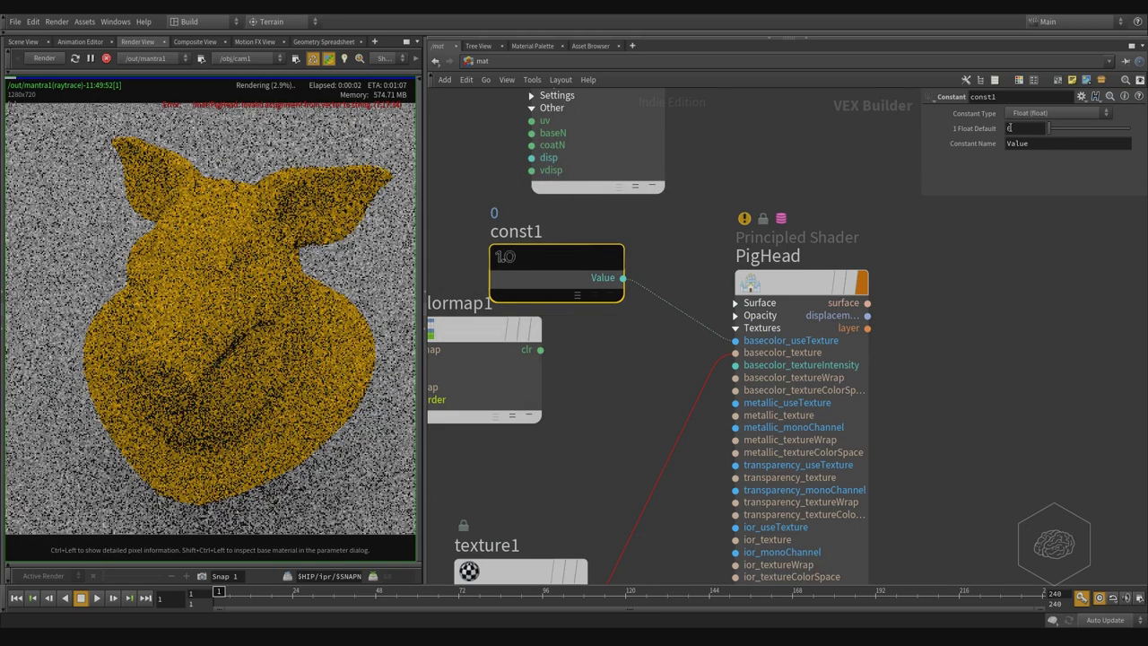
pyautogui.moveTo(852, 202); pyautogui.dragTo(777, 341)
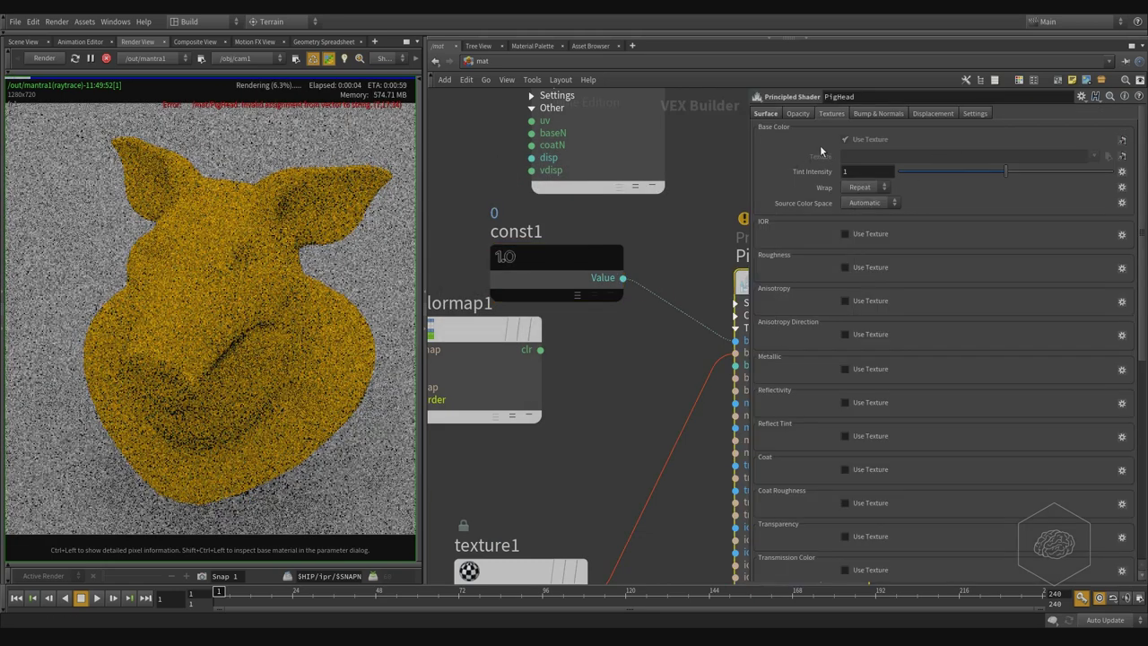
pyautogui.click(599, 258)
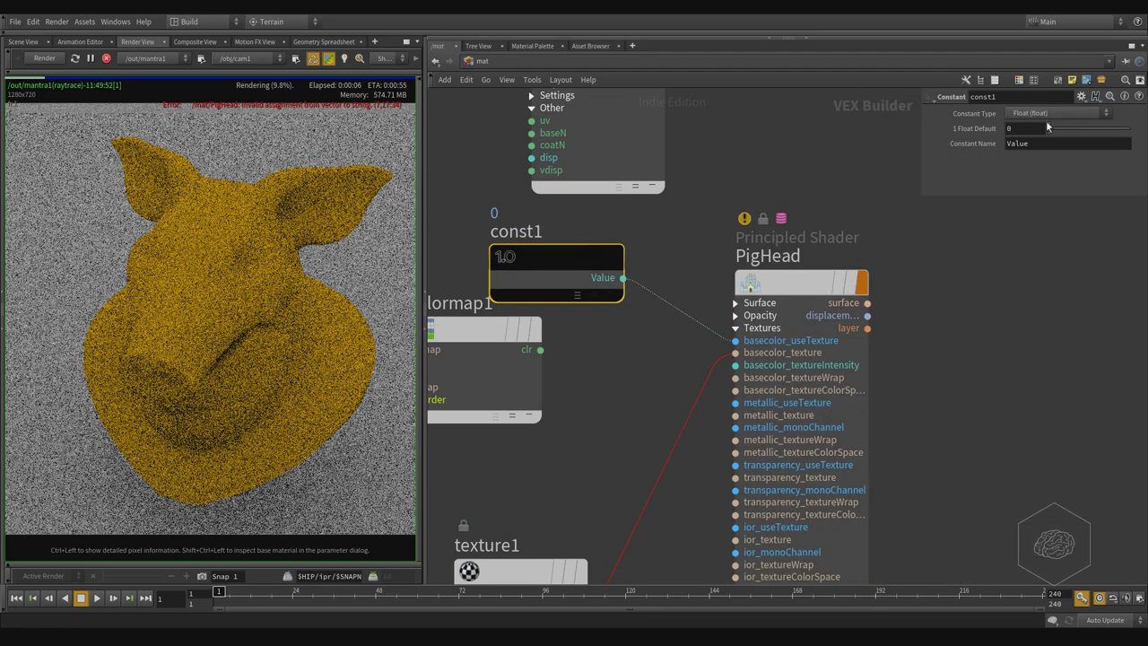
pyautogui.moveTo(942, 113)
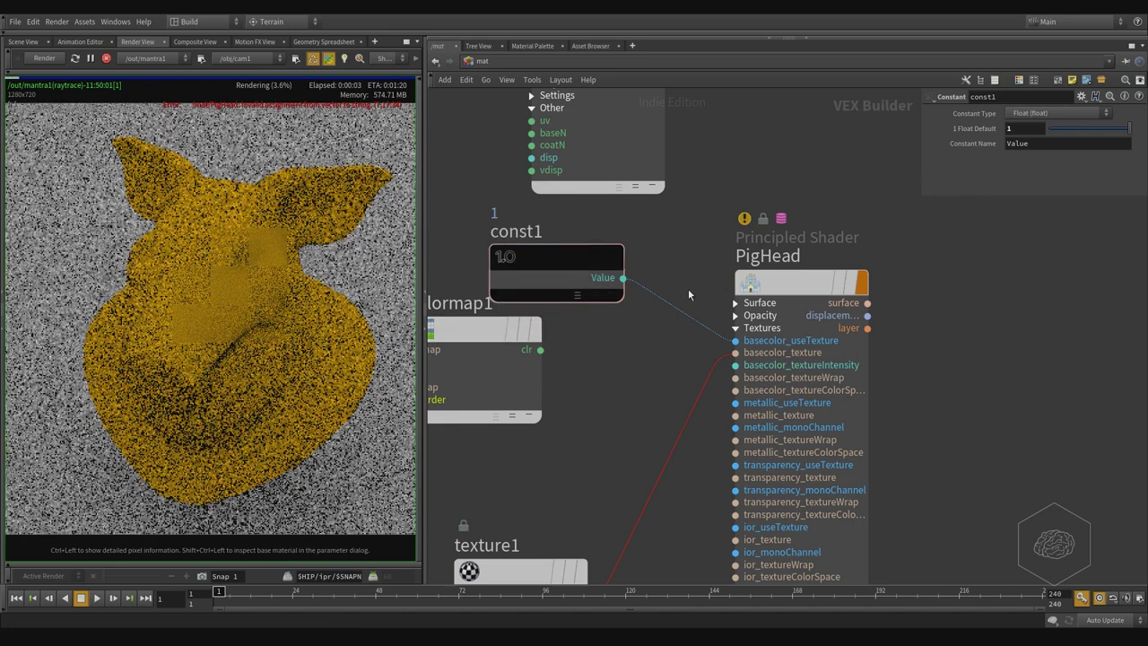
# Rearrange colormap1 and const1 so they no longer overlap, and show PigHead's texture parameters
pyautogui.scroll(-2, 682, 342)
pyautogui.moveTo(653, 384); pyautogui.dragTo(708, 372, button='middle')
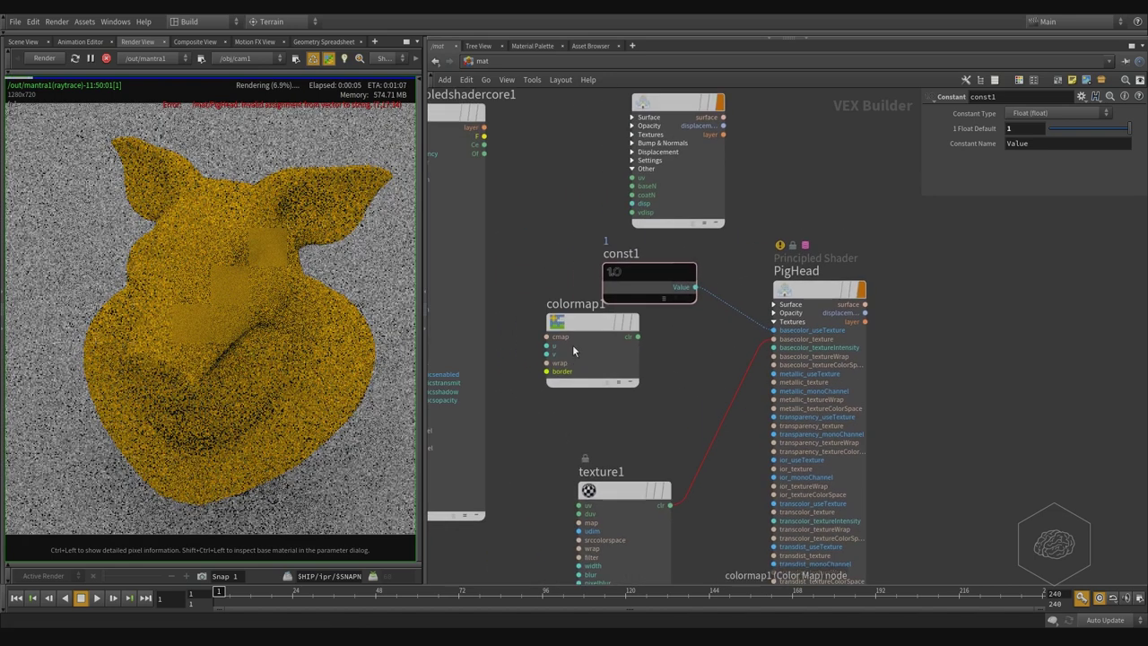
pyautogui.moveTo(572, 344); pyautogui.dragTo(543, 390)
pyautogui.moveTo(645, 278); pyautogui.dragTo(620, 295)
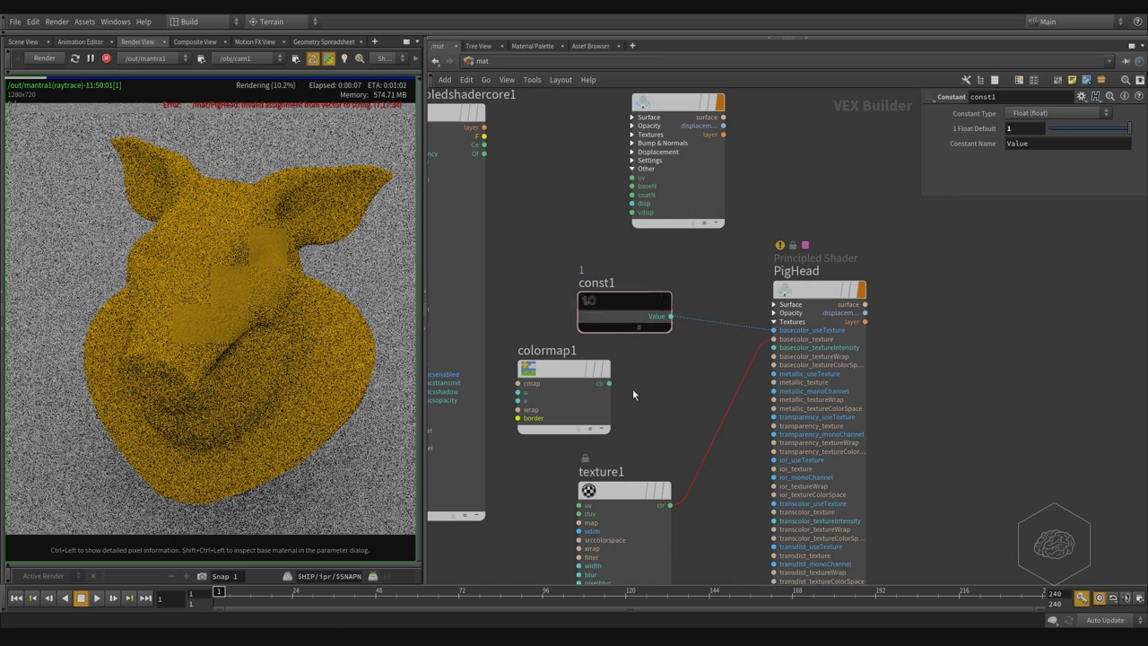
pyautogui.moveTo(659, 405); pyautogui.dragTo(678, 364, button='middle')
pyautogui.click(814, 273)
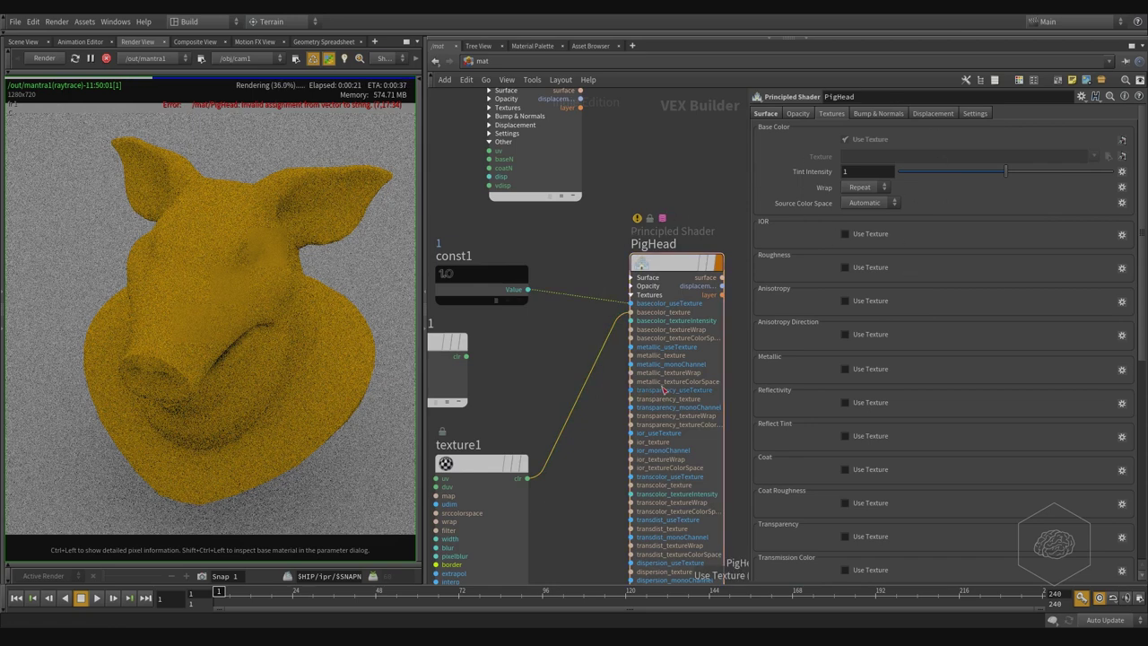
# Disconnect const1 and texture1 from PigHead's base color texture inputs
pyautogui.hotkey('ctrl', 'z')
pyautogui.hotkey('ctrl', 'z')
pyautogui.scroll(-3, 582, 349)
pyautogui.moveTo(582, 349); pyautogui.dragTo(648, 351, button='middle')
# Rename the principledshadercore1 node to Pig_Core
pyautogui.scroll(3, 519, 231)
pyautogui.moveTo(520, 230); pyautogui.dragTo(620, 296, button='middle')
pyautogui.click(621, 297)
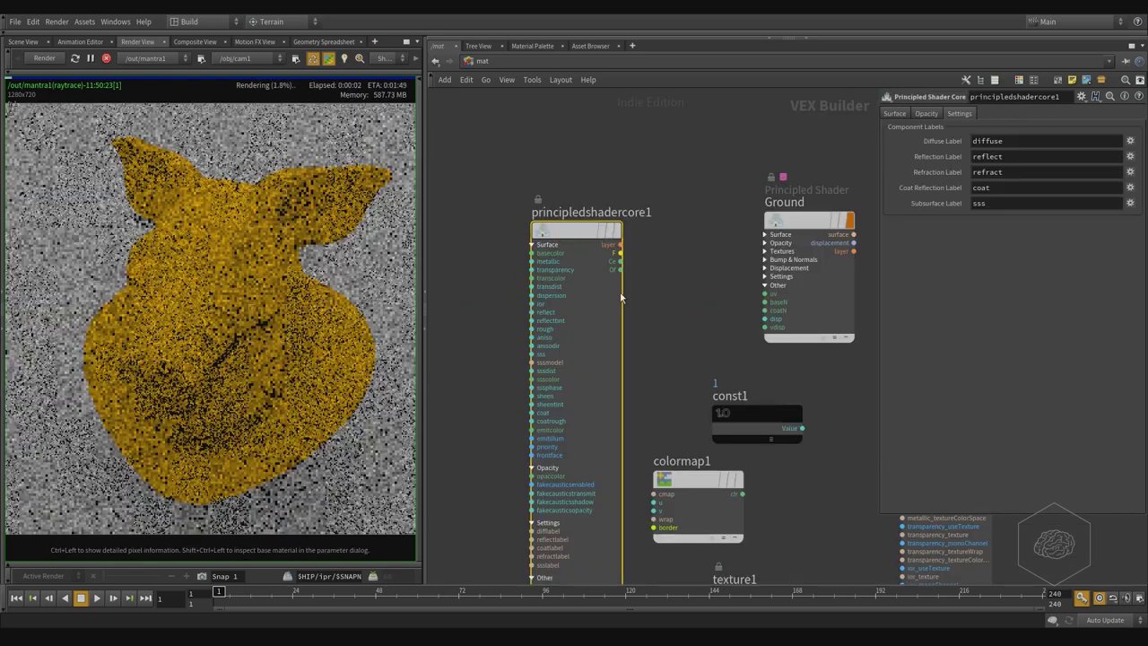
pyautogui.doubleClick(644, 212)
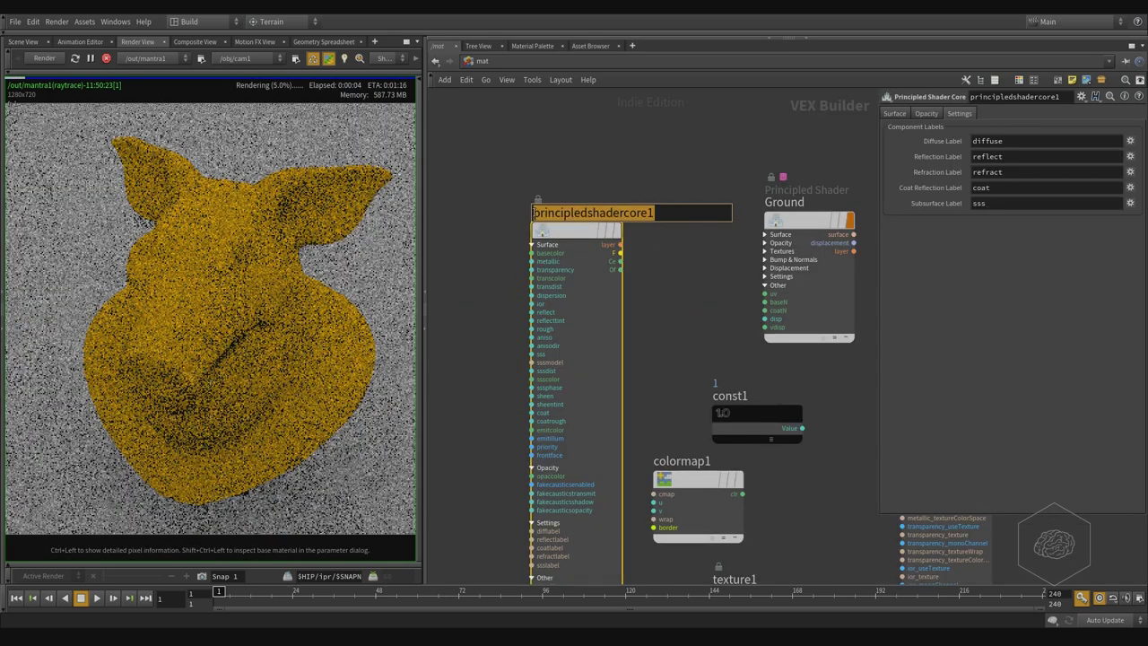
pyautogui.write('Pig_Cor')
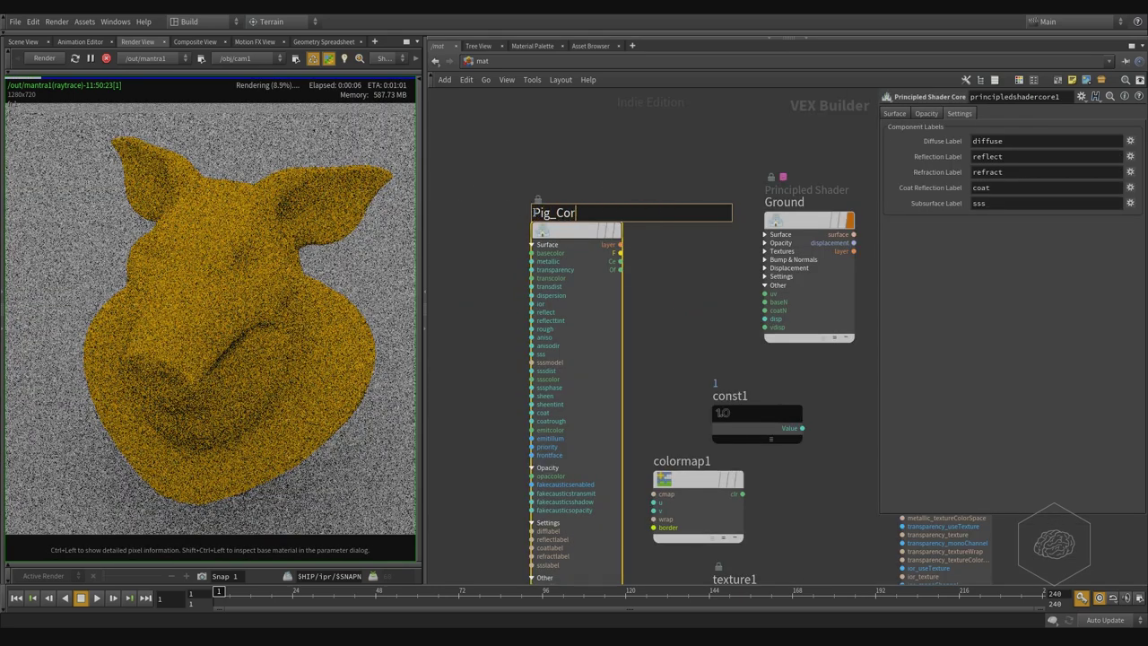
pyautogui.write('e')
pyautogui.press('Return')
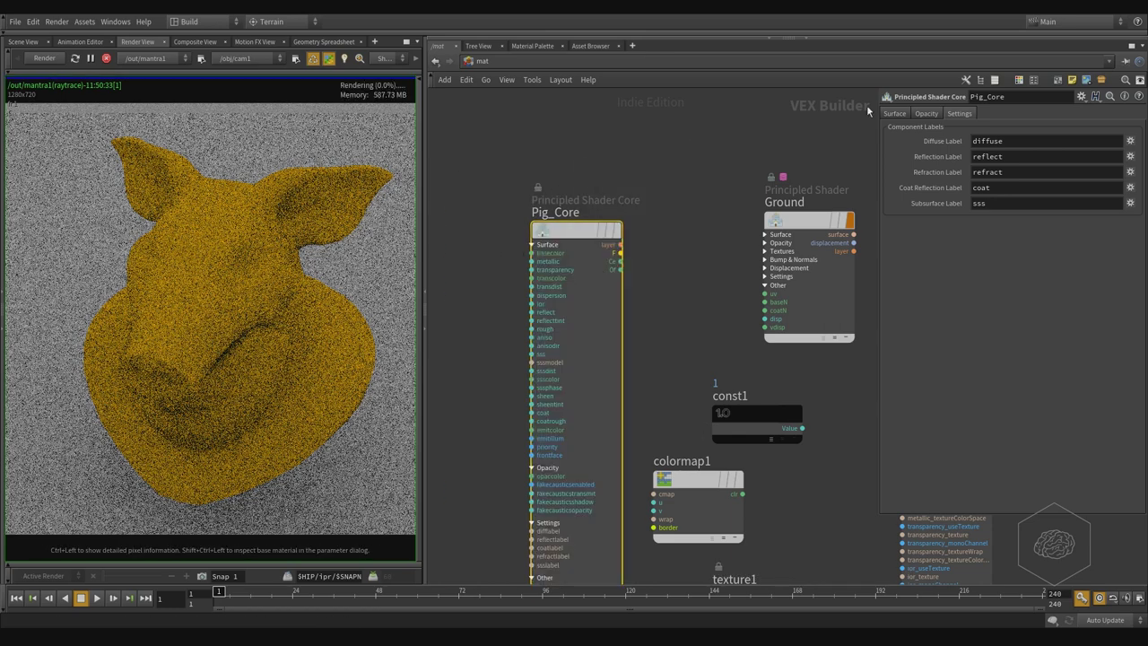
# Set Pig_Core's base color to the muted red swatch with RGB values 0.3, 0.075, 0.075
pyautogui.click(894, 114)
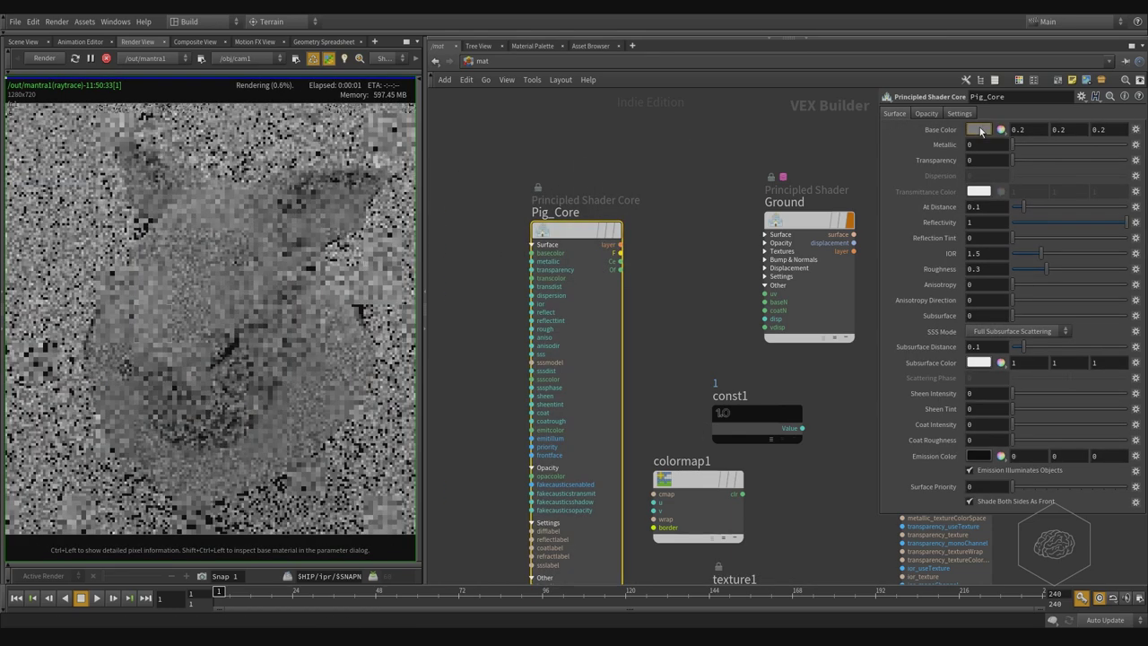
pyautogui.click(980, 128)
pyautogui.click(812, 105)
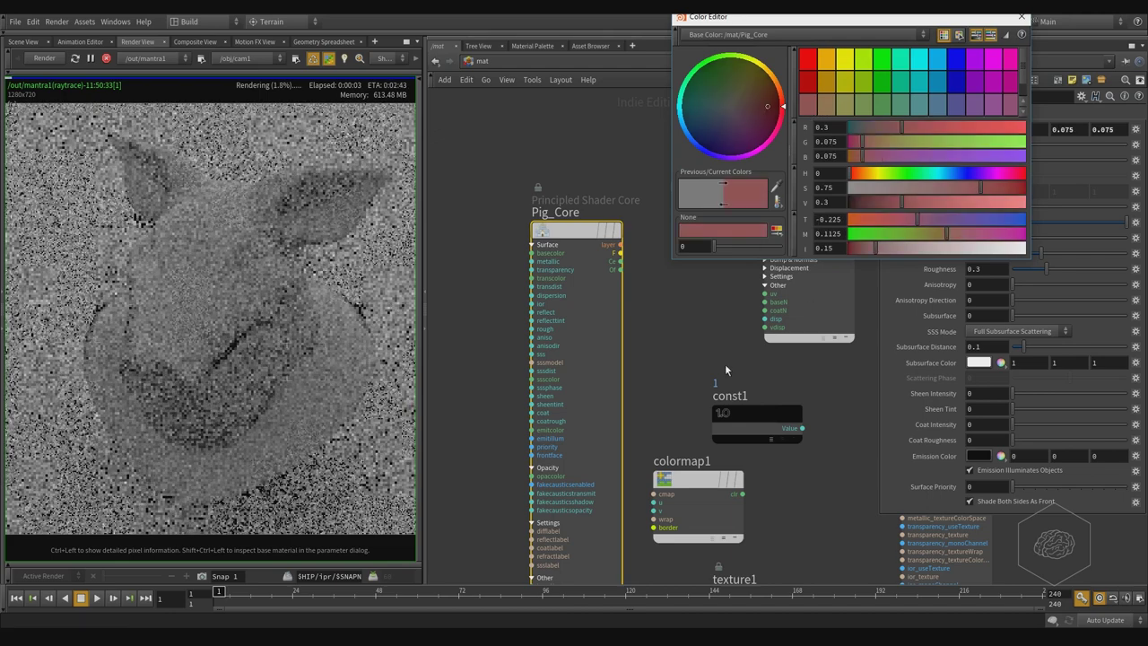
pyautogui.moveTo(1025, 21); pyautogui.dragTo(1002, 81)
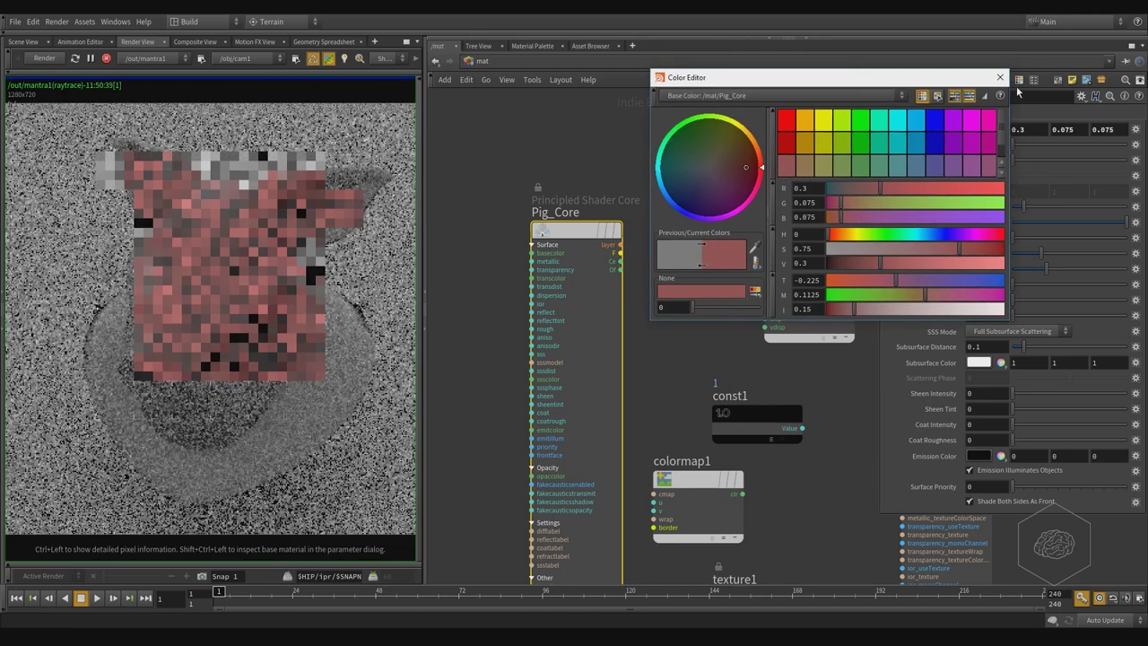
pyautogui.click(1003, 80)
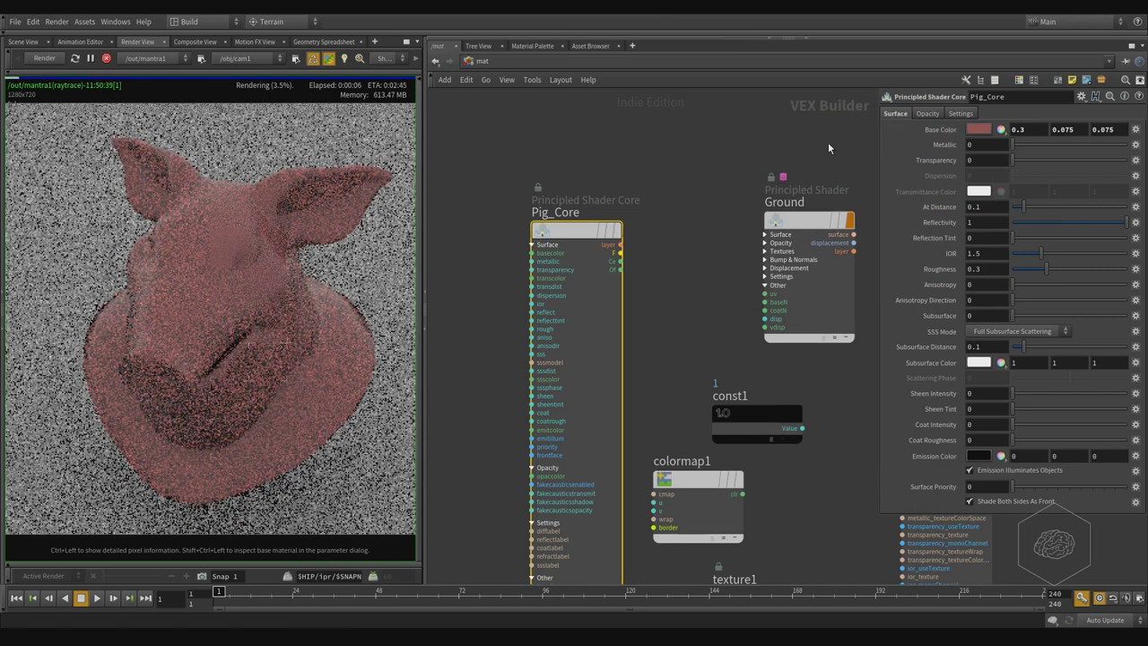
# Compare the surface parameters of the Ground principled shader with those of Pig_Core
pyautogui.moveTo(701, 264); pyautogui.dragTo(731, 241, button='middle')
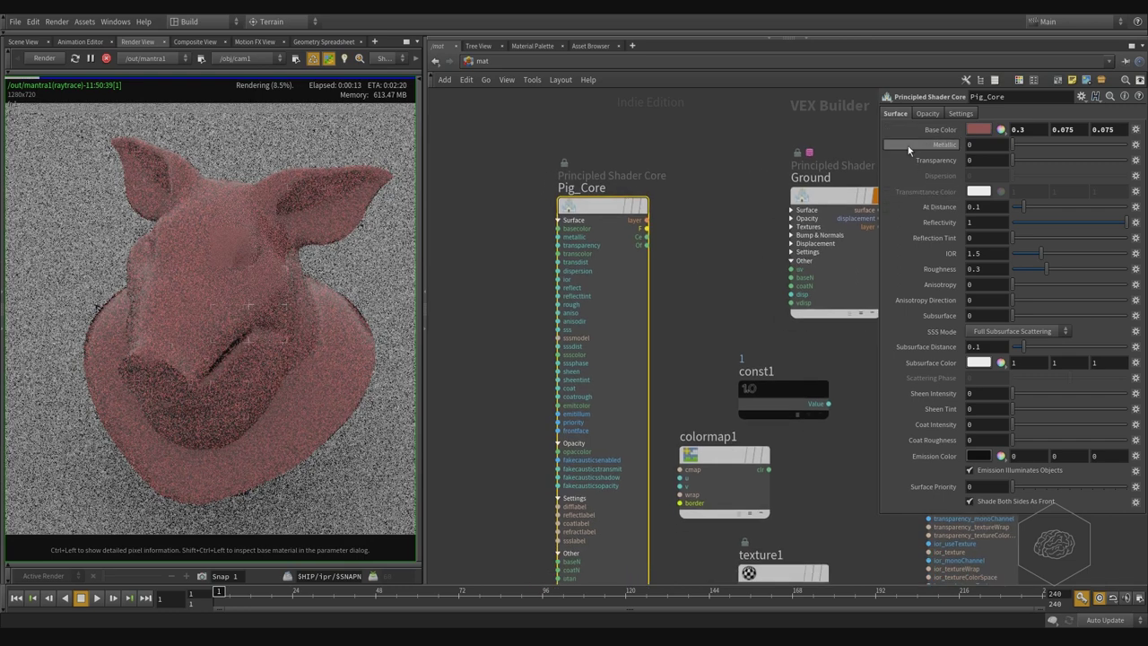
pyautogui.click(863, 238)
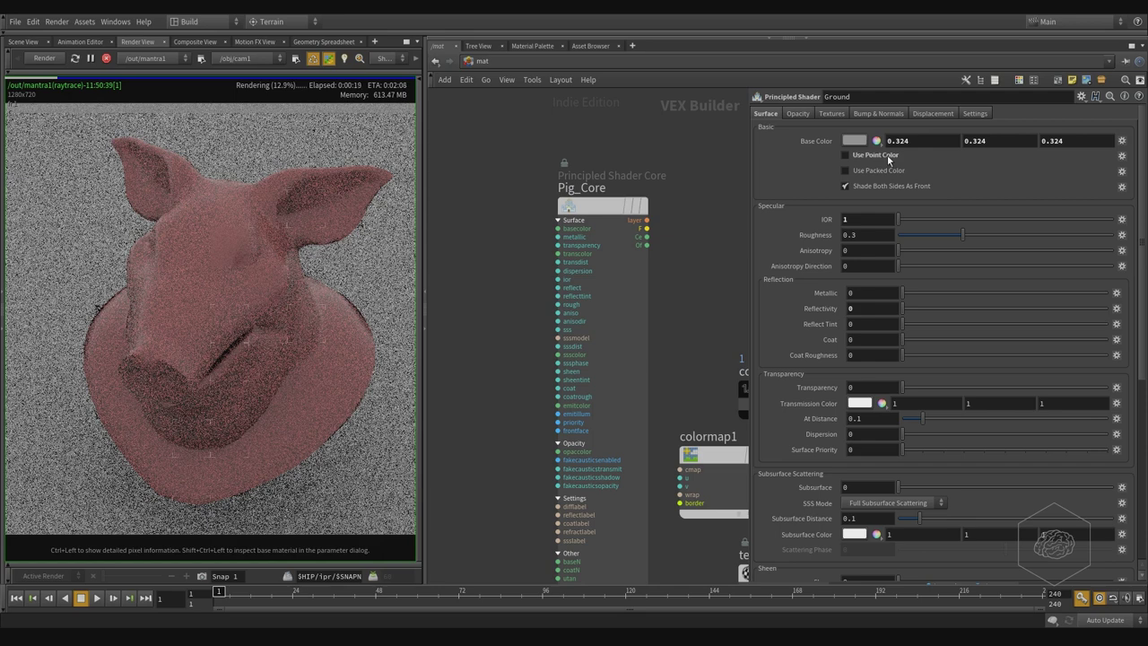
pyautogui.click(644, 274)
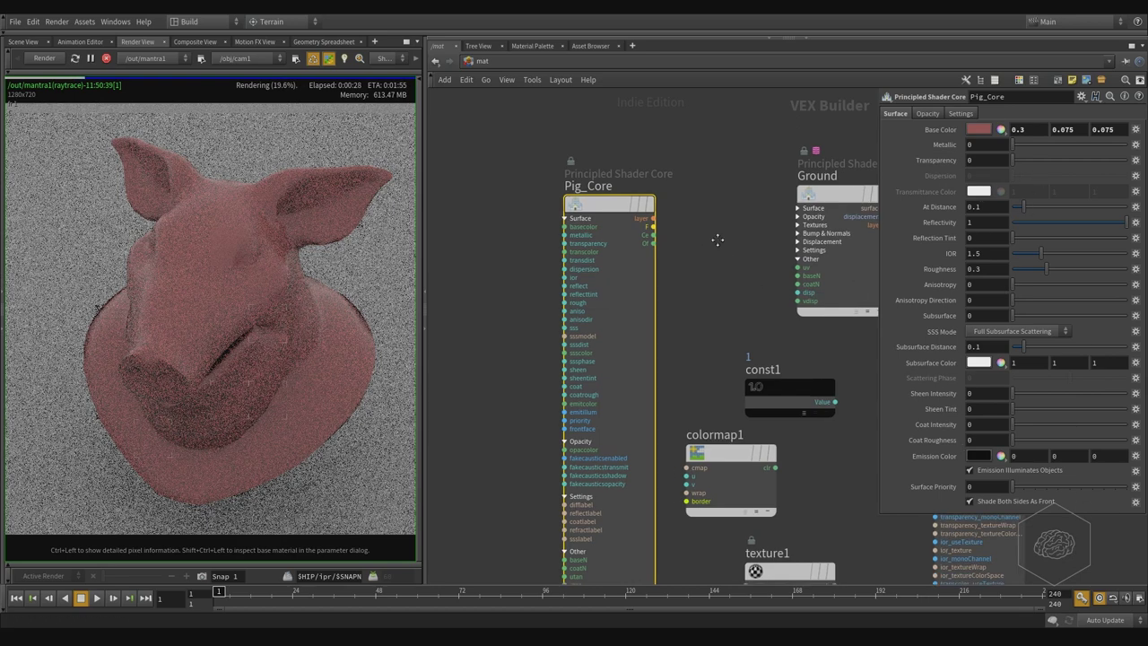
# Move texture1 in front of Pig_Core, connect its clr output to Pig_Core's basecolor input, and show texture1's parameters
pyautogui.moveTo(720, 235); pyautogui.dragTo(722, 182, button='middle')
pyautogui.moveTo(793, 498); pyautogui.dragTo(460, 248)
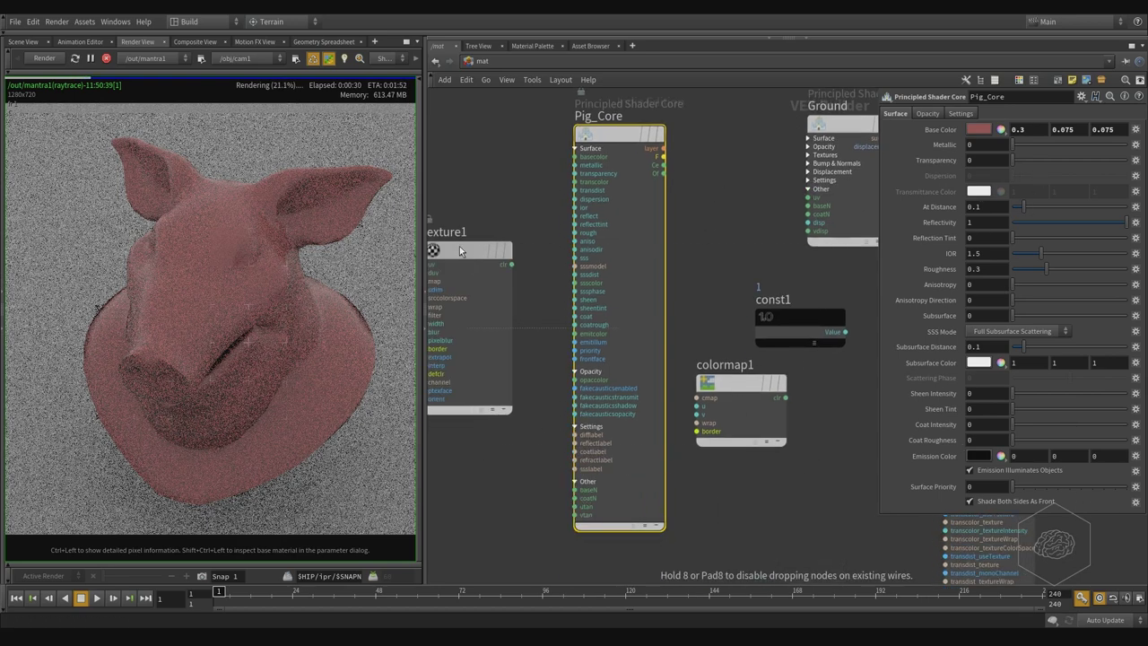
pyautogui.moveTo(543, 183); pyautogui.dragTo(623, 293, button='middle')
pyautogui.scroll(3, 668, 334)
pyautogui.scroll(-2, 621, 302)
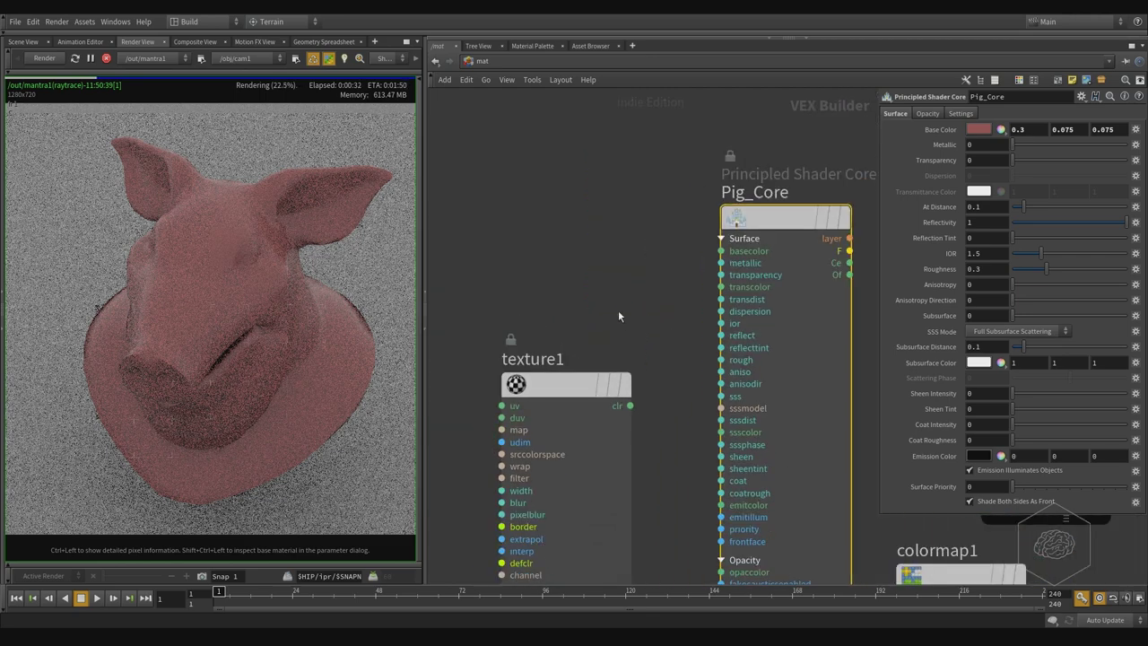
pyautogui.moveTo(650, 423); pyautogui.dragTo(616, 447, button='middle')
pyautogui.click(600, 428)
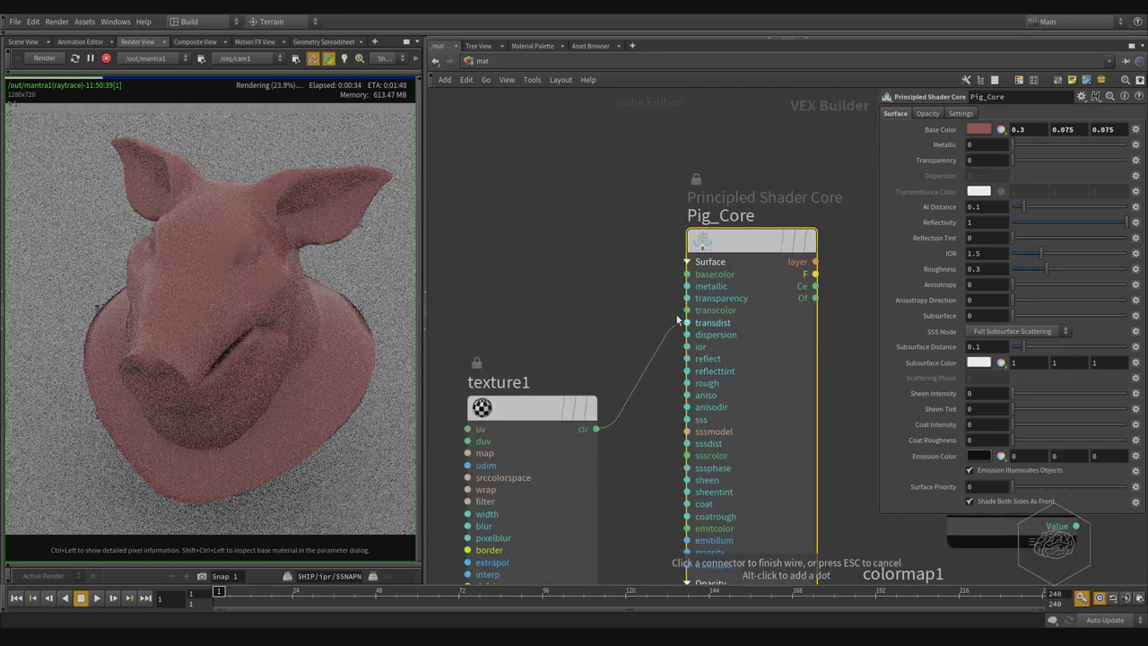
pyautogui.click(687, 276)
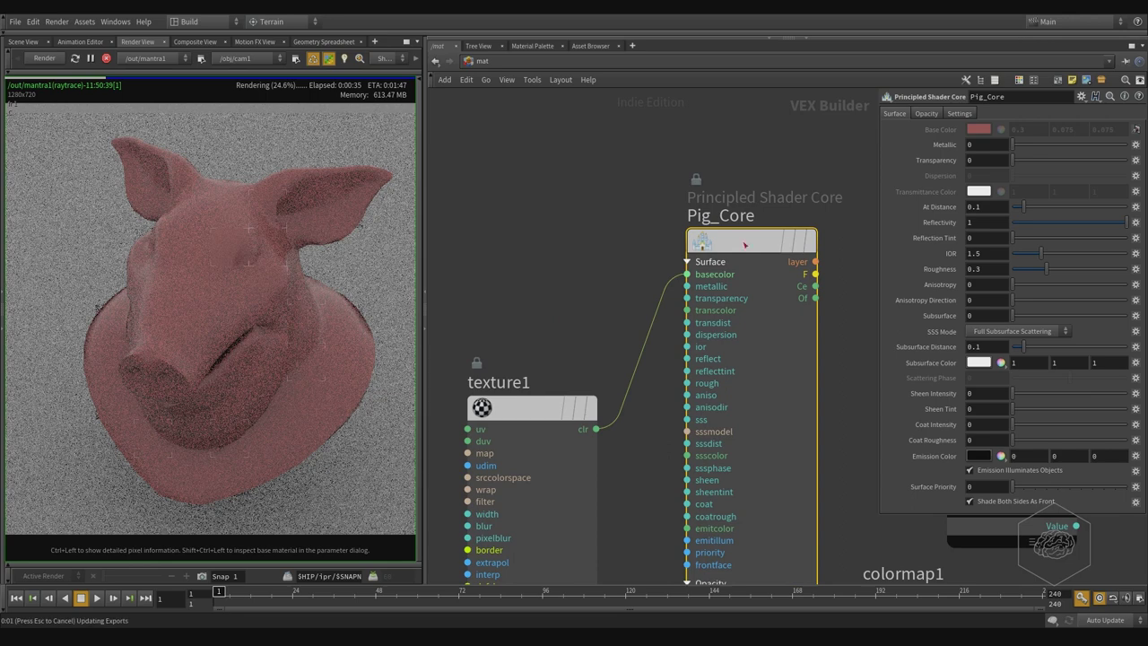
pyautogui.click(520, 411)
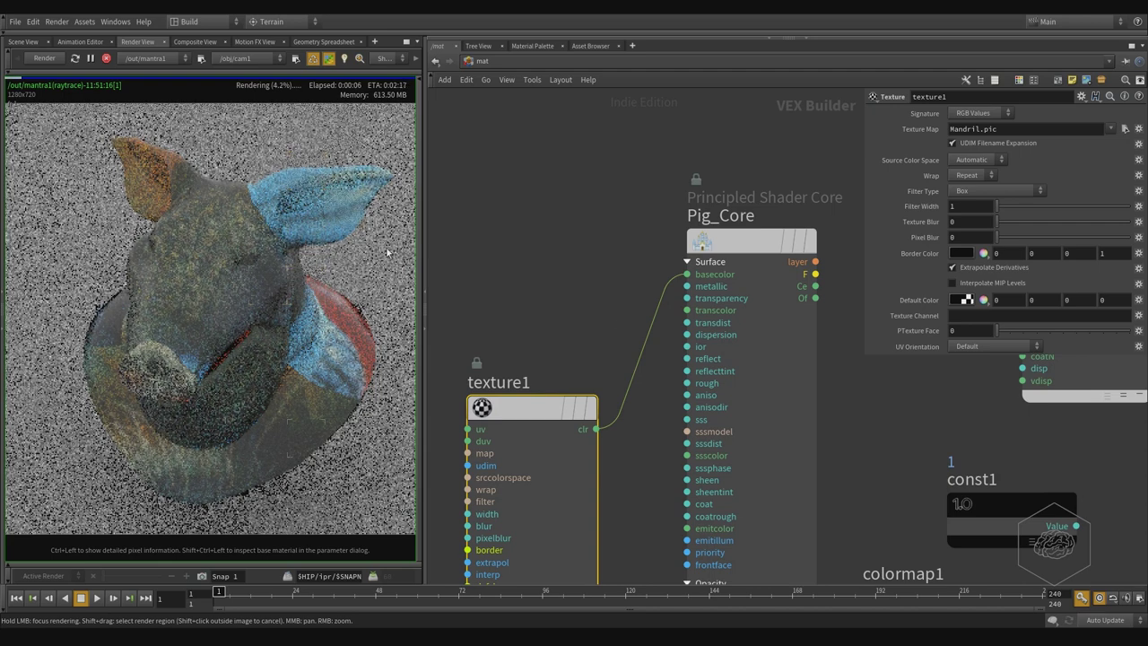
# Move colormap1 above texture1, on the input side of Pig_Core
pyautogui.scroll(-5, 538, 253)
pyautogui.moveTo(760, 426); pyautogui.dragTo(557, 222)
pyautogui.scroll(3, 533, 316)
pyautogui.moveTo(554, 271); pyautogui.dragTo(540, 365, button='middle')
# Set colormap1's color map image to anon_stats_background.png from the $HH/pic folder
pyautogui.click(583, 285)
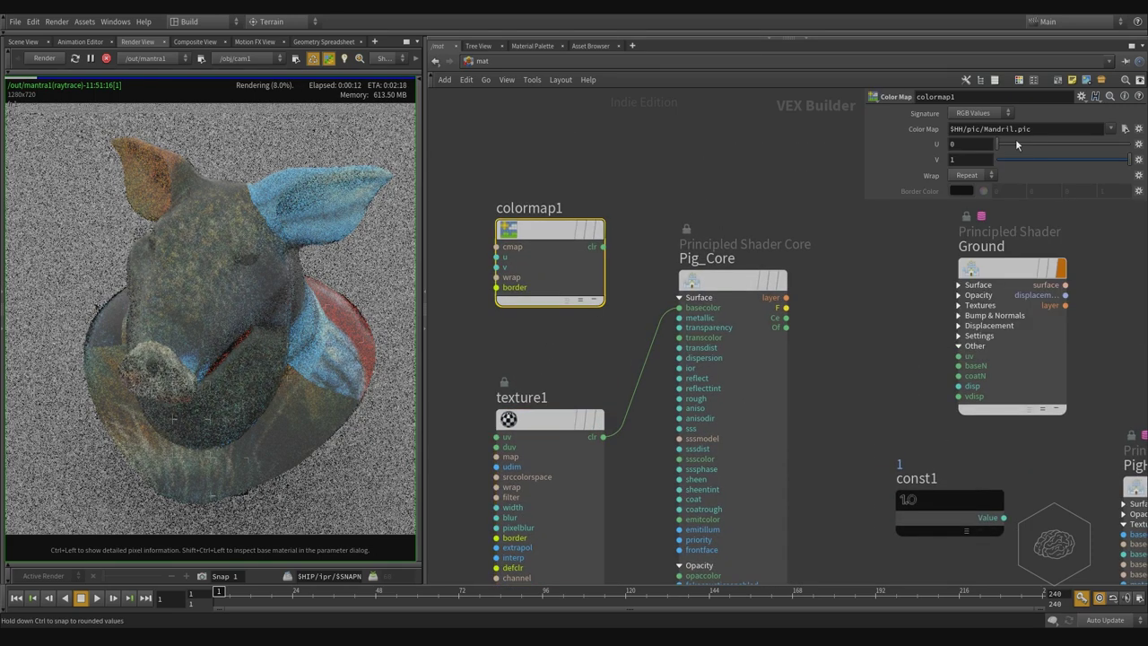
pyautogui.click(1126, 129)
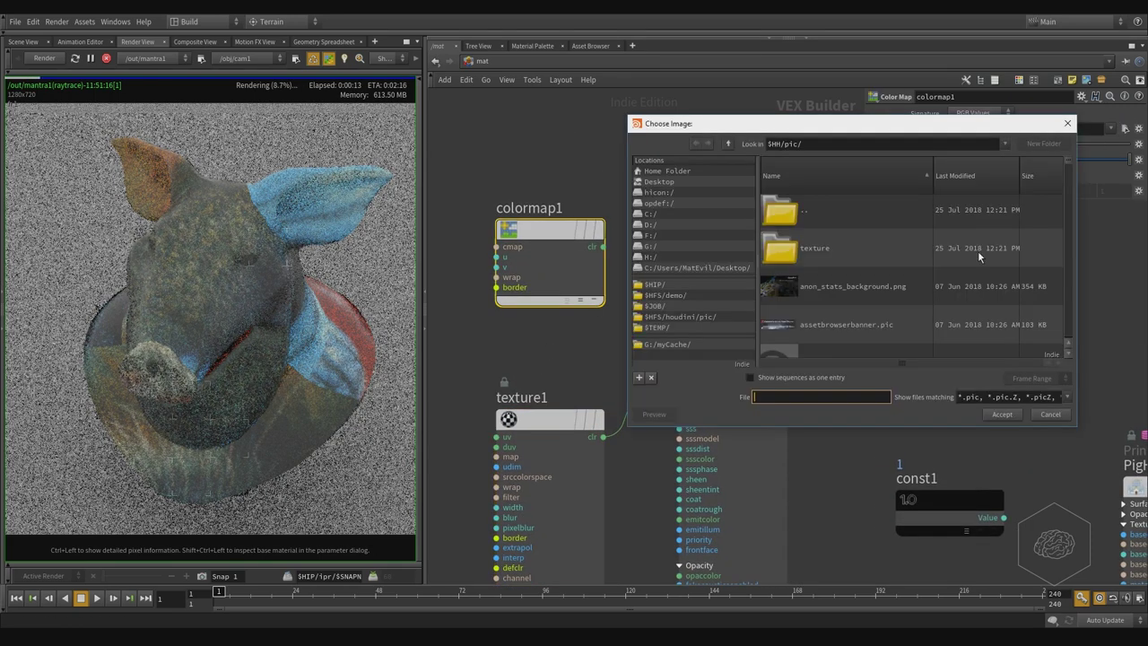
pyautogui.click(846, 288)
pyautogui.click(1002, 414)
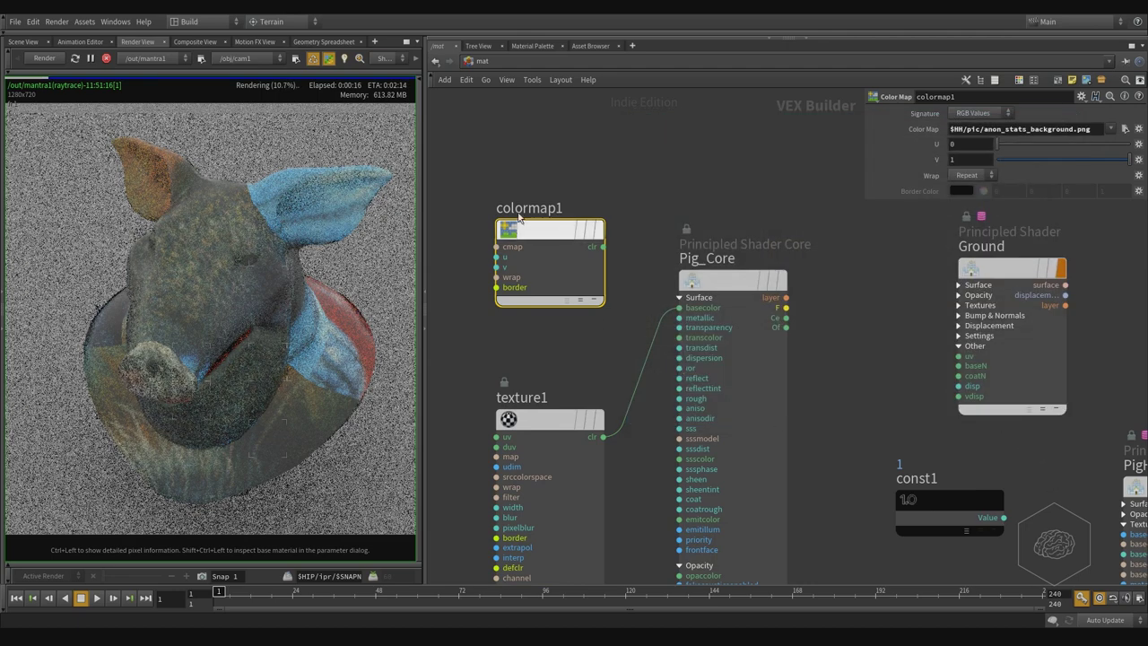
# Connect colormap1's clr output to Pig_Core's basecolor input in place of texture1, and show texture1's parameters in an enlarged parameter area
pyautogui.click(603, 248)
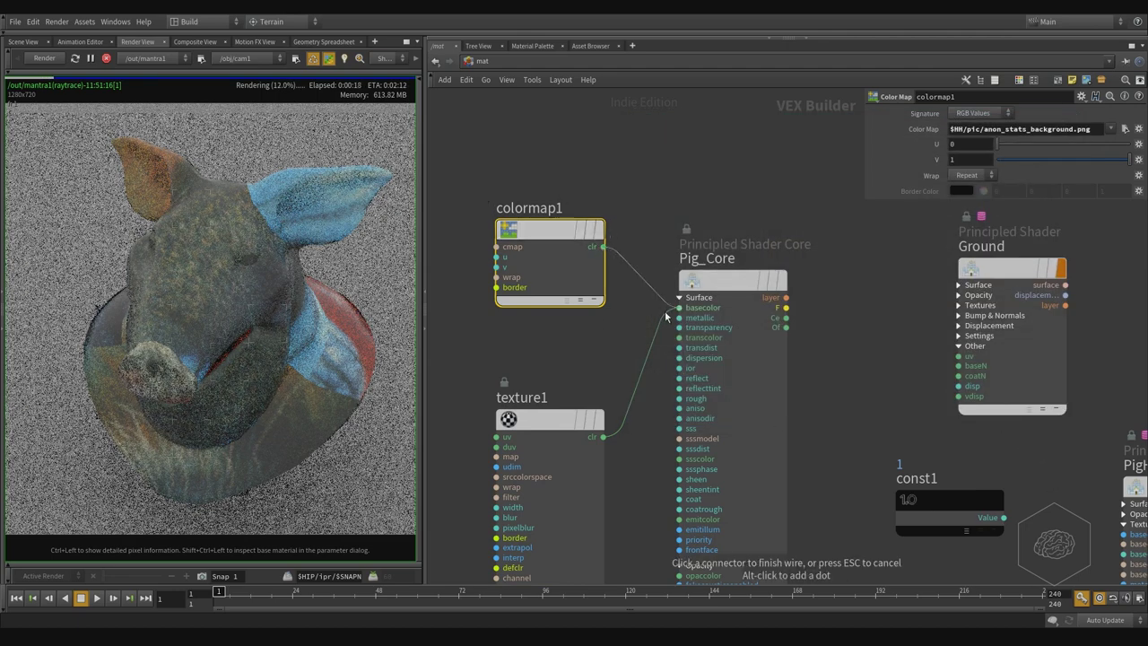
pyautogui.click(678, 309)
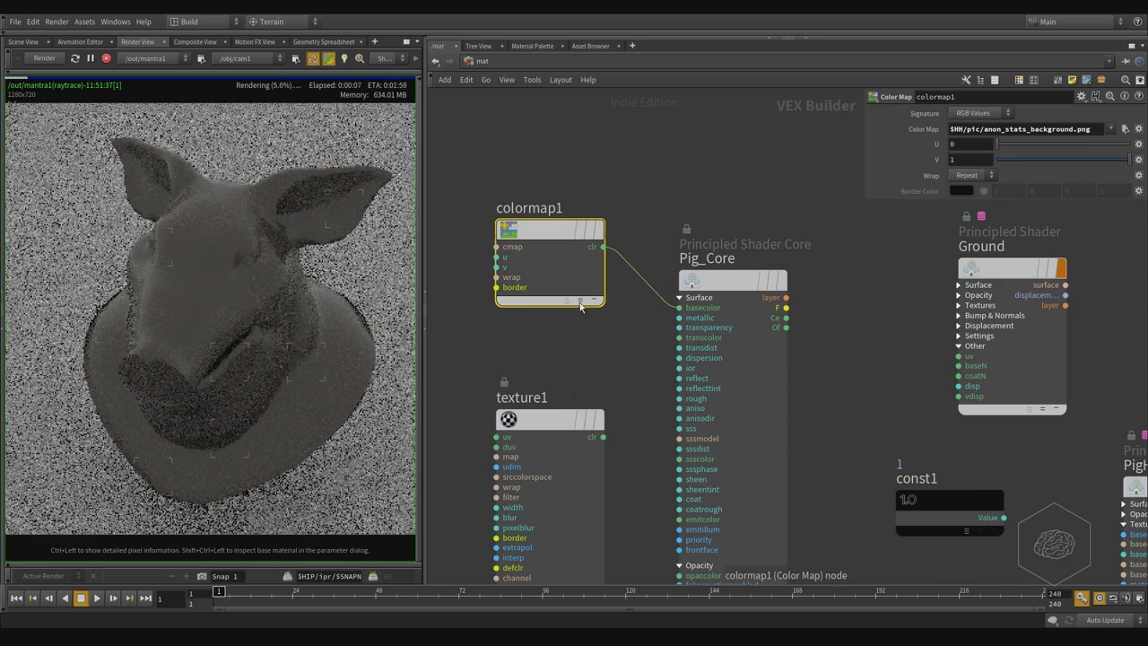
pyautogui.moveTo(592, 368); pyautogui.dragTo(619, 312, button='middle')
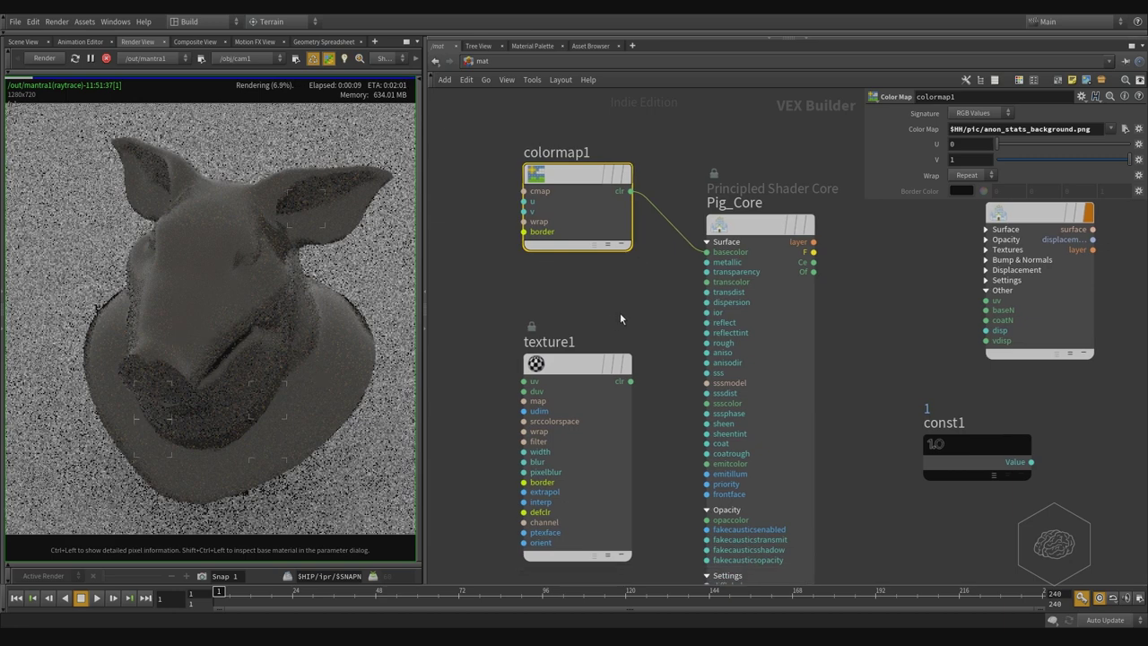
pyautogui.click(568, 482)
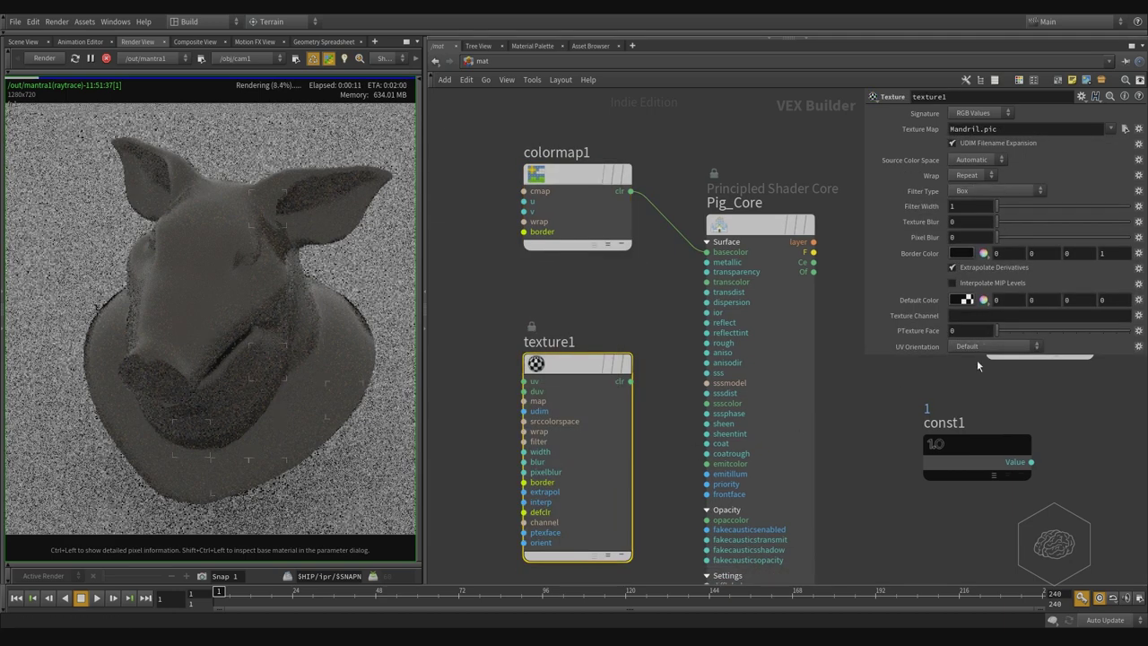
pyautogui.moveTo(973, 356); pyautogui.dragTo(969, 499)
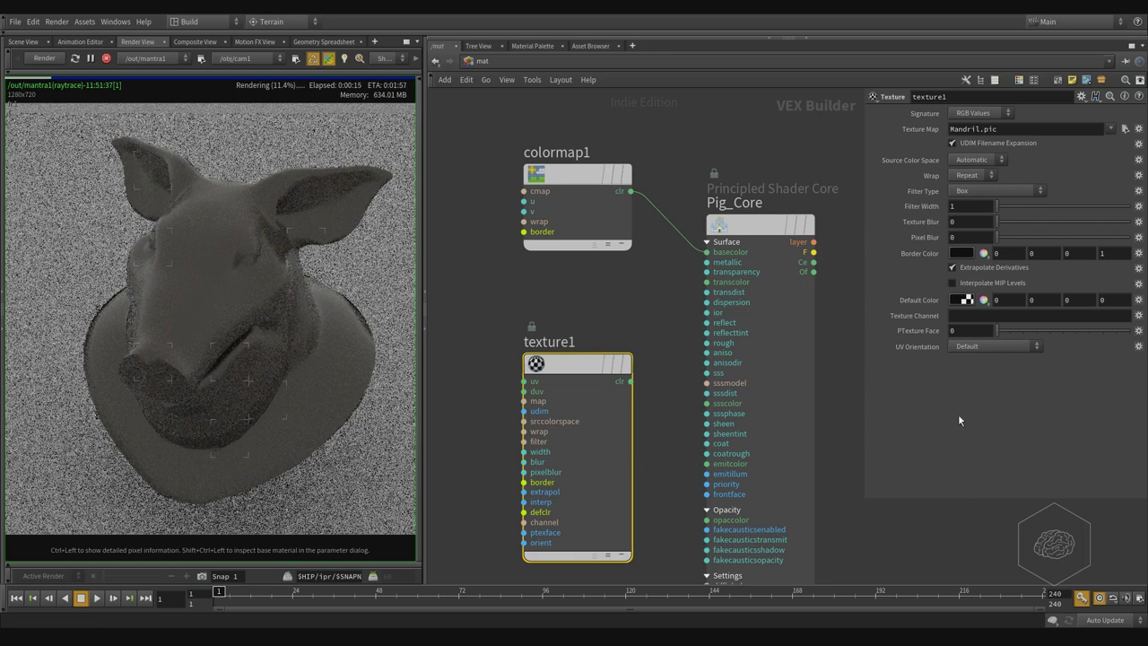
# Show Pig_Core's parameters and examine how its outputs compare with those of the Ground shader
pyautogui.moveTo(655, 115); pyautogui.dragTo(592, 285)
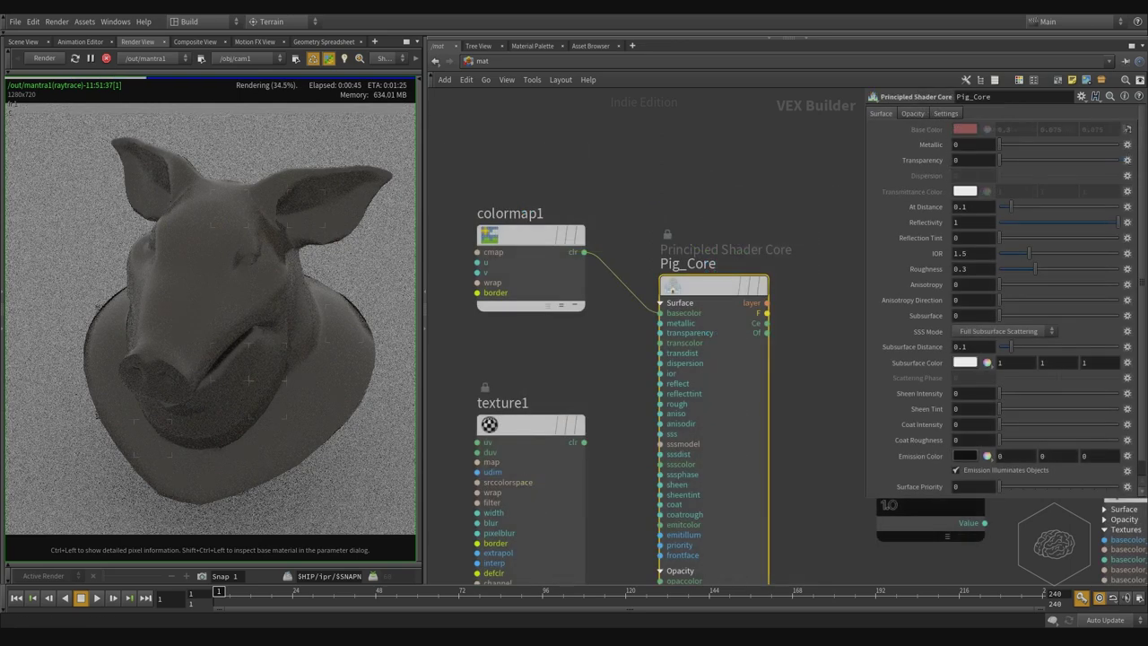
pyautogui.scroll(-3, 702, 288)
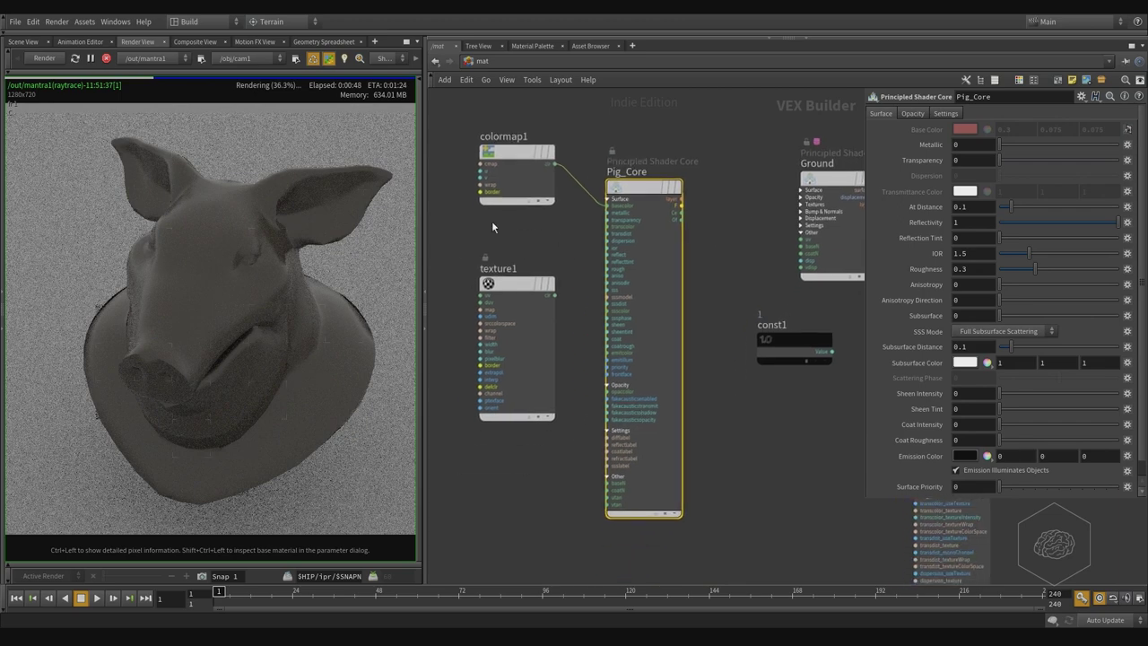
pyautogui.moveTo(749, 257); pyautogui.dragTo(636, 316, button='middle')
pyautogui.scroll(3, 770, 268)
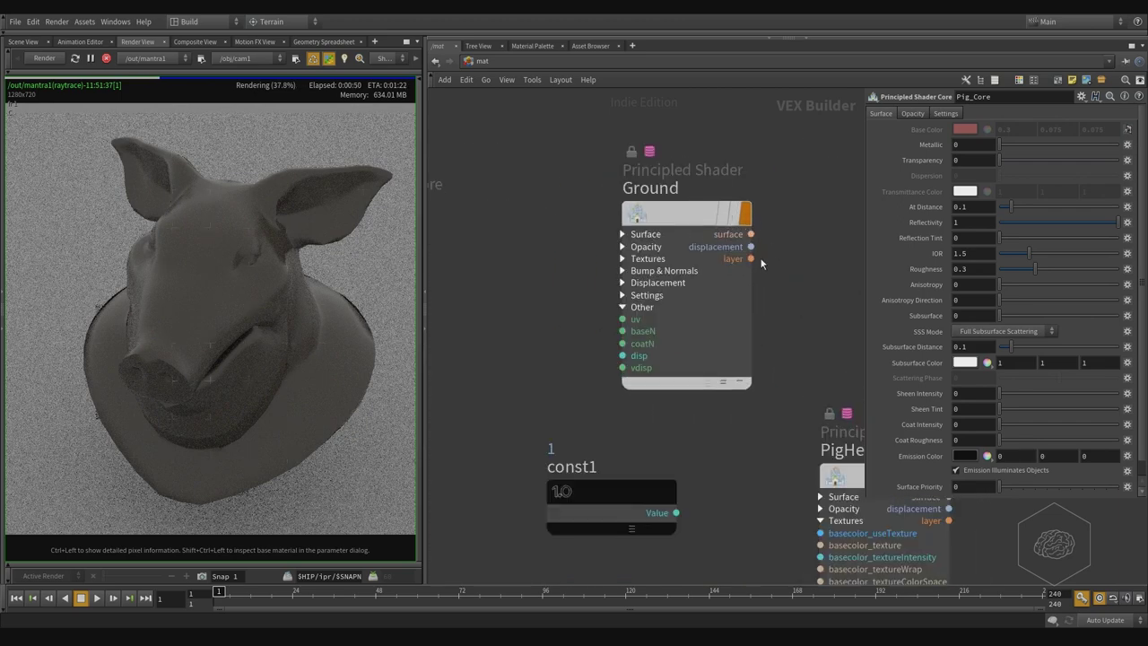
pyautogui.scroll(-4, 771, 273)
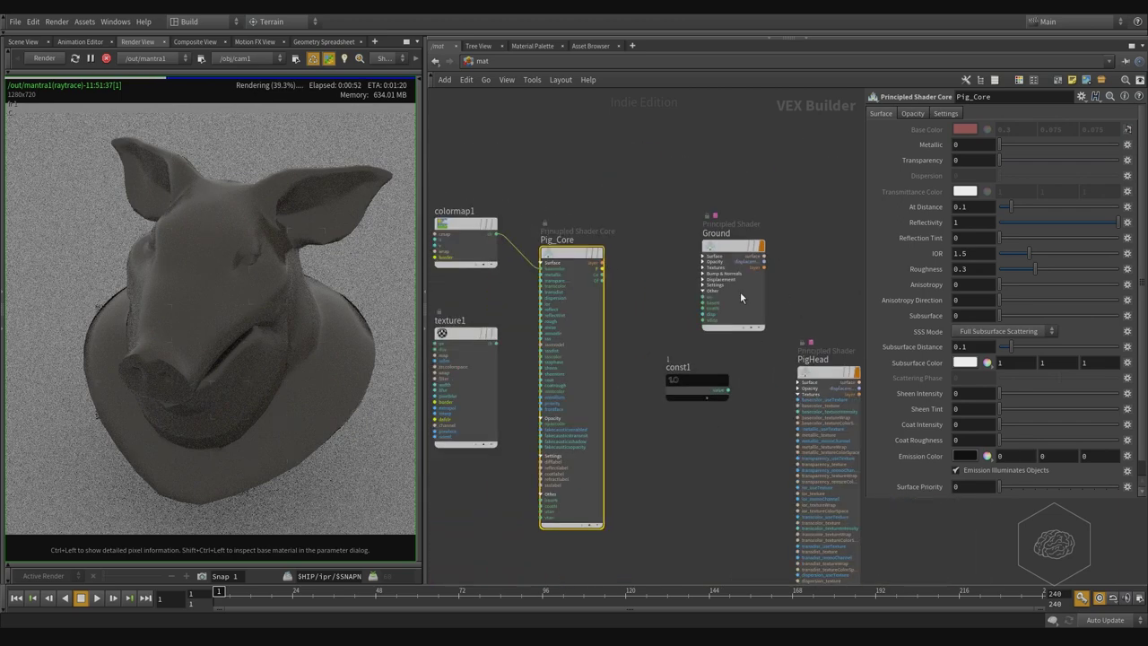
pyautogui.moveTo(643, 223); pyautogui.dragTo(717, 228, button='middle')
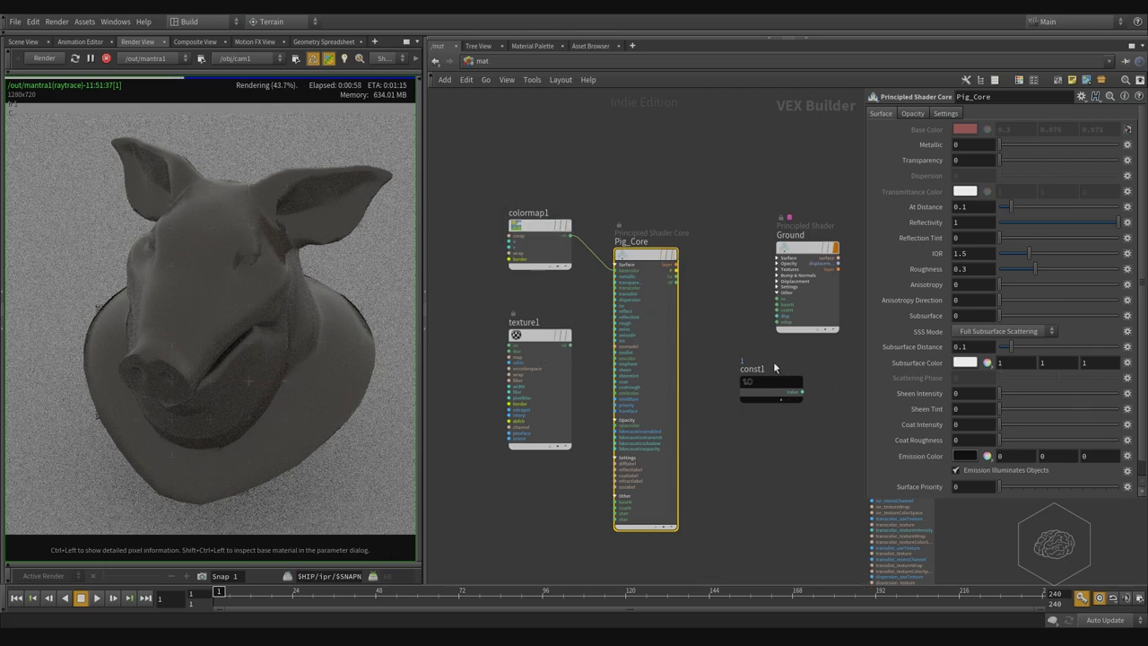
# Add a Layer Mix node in the empty network area below const1
pyautogui.moveTo(747, 487); pyautogui.dragTo(731, 394, button='middle')
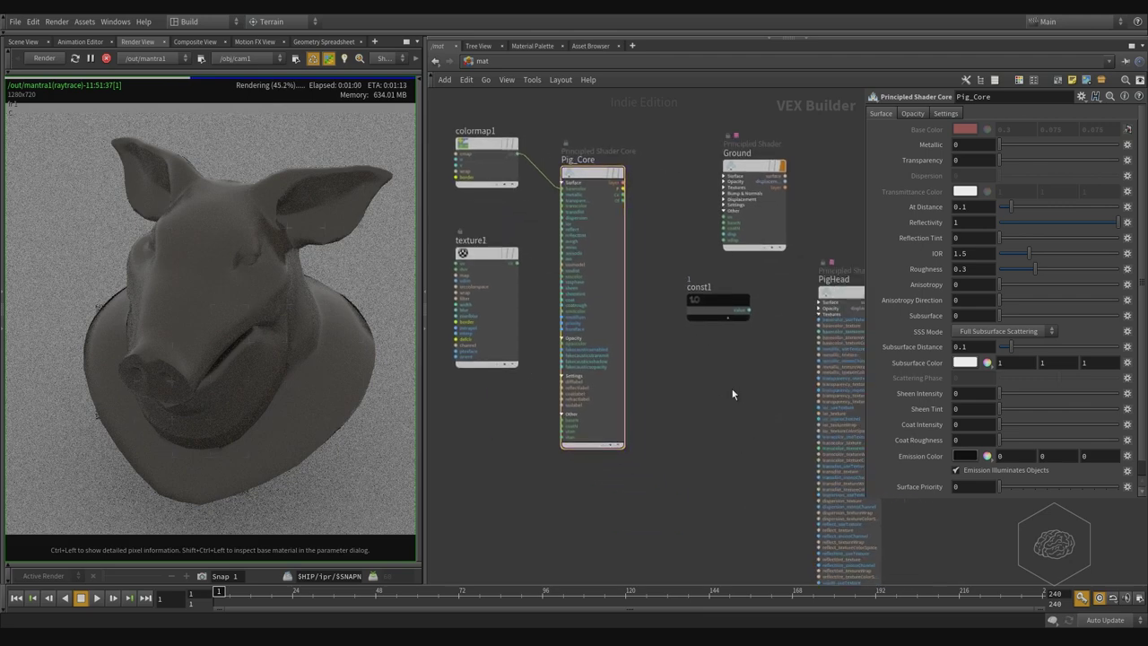
pyautogui.press('Tab')
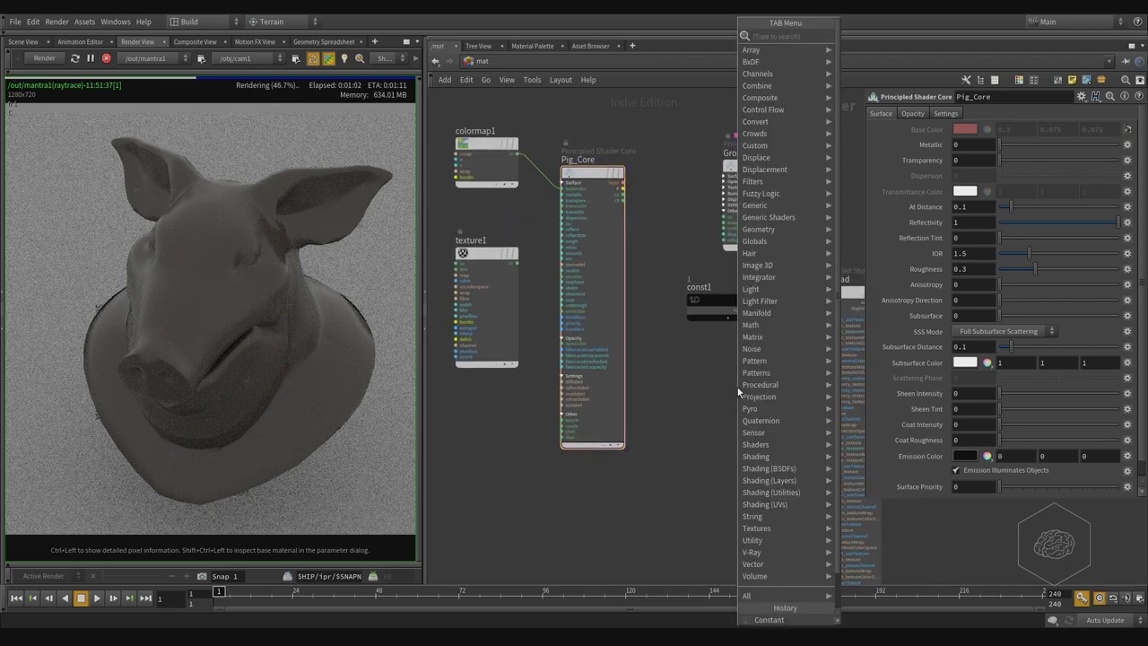
pyautogui.write('layer')
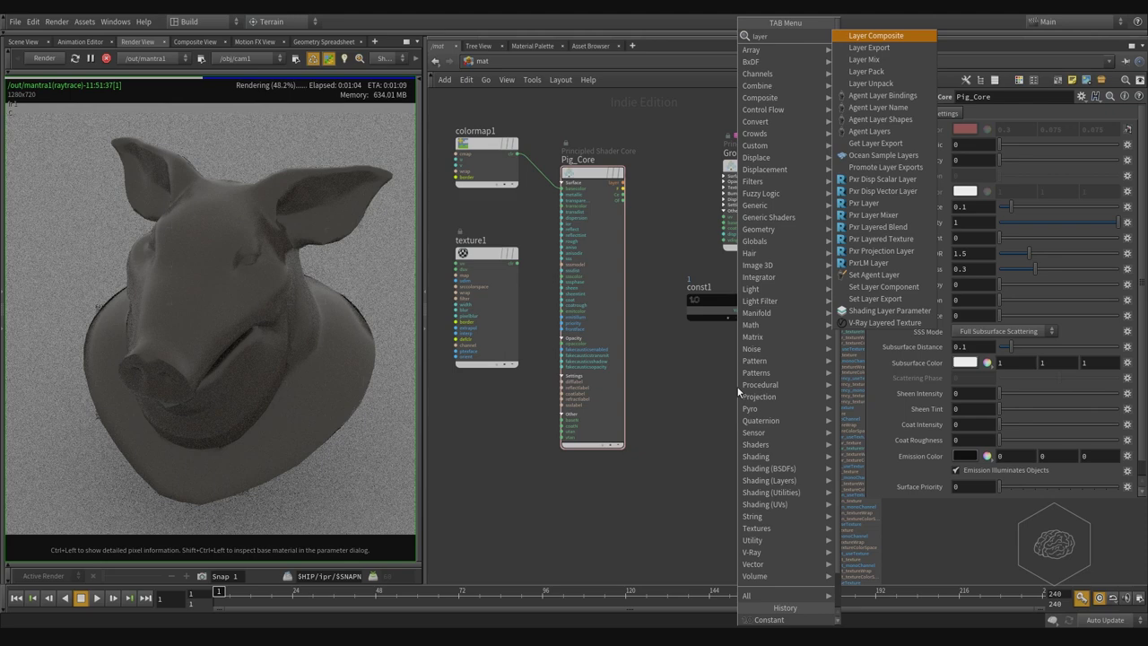
pyautogui.press('Down')
pyautogui.press('Down')
pyautogui.press('Return')
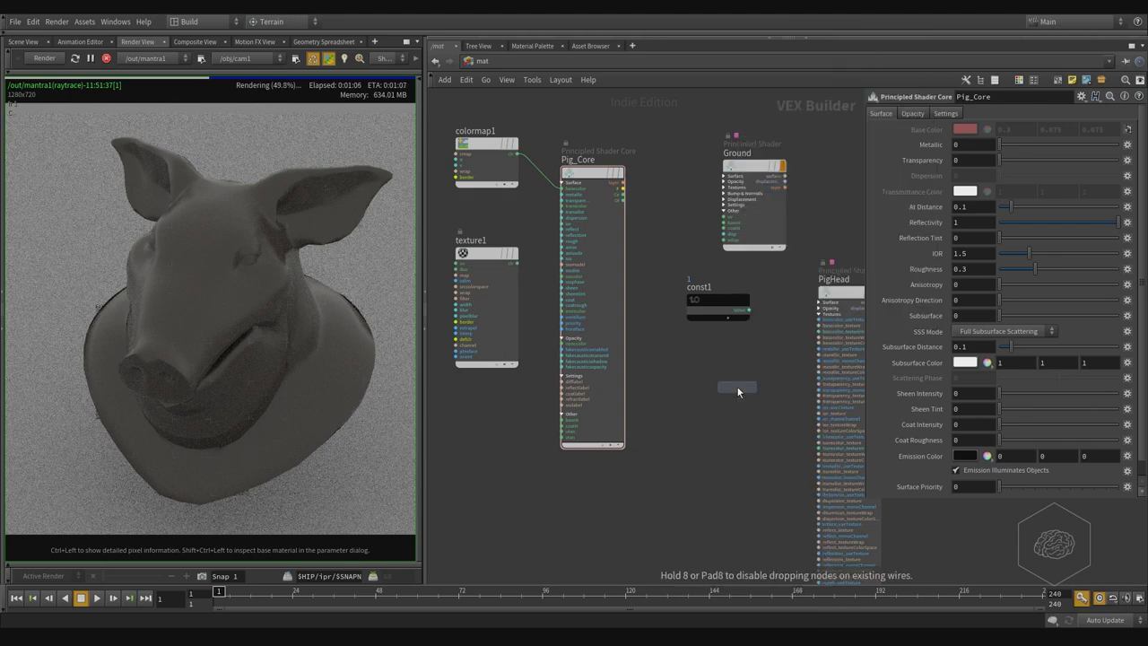
pyautogui.click(738, 392)
# Arrange colormap1 above texture1 ahead of Pig_Core, and place layermix1 on the output side of colormap1
pyautogui.moveTo(743, 353); pyautogui.dragTo(791, 358, button='middle')
pyautogui.moveTo(783, 392); pyautogui.dragTo(491, 438)
pyautogui.moveTo(523, 418); pyautogui.dragTo(711, 437, button='middle')
pyautogui.moveTo(704, 278); pyautogui.dragTo(520, 390)
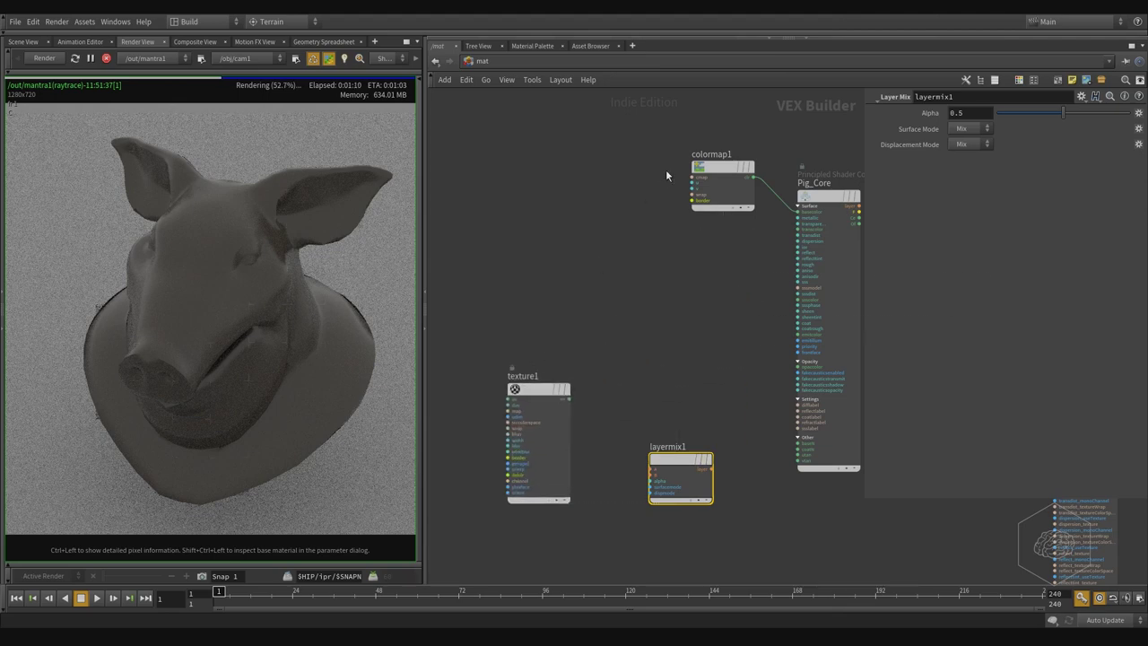
pyautogui.moveTo(708, 170); pyautogui.dragTo(514, 310)
pyautogui.scroll(3, 547, 375)
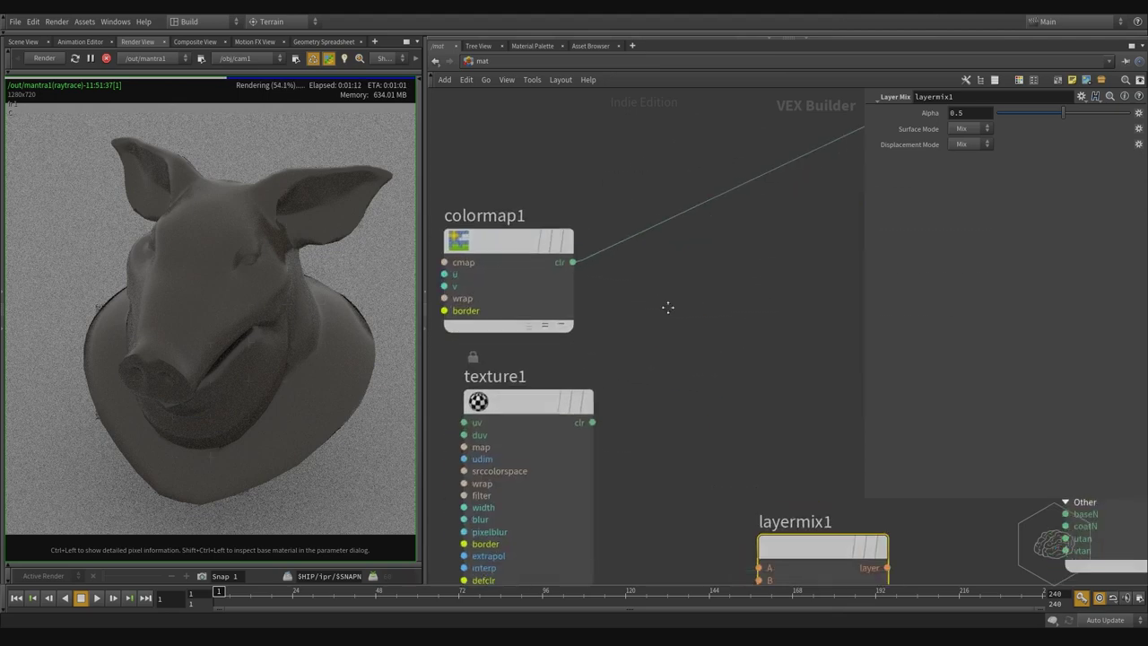
pyautogui.moveTo(668, 307)
pyautogui.mouseDown(button='middle')
pyautogui.moveTo(673, 297)
pyautogui.moveTo(664, 304)
pyautogui.mouseUp(button='middle')
pyautogui.moveTo(545, 342); pyautogui.dragTo(504, 352)
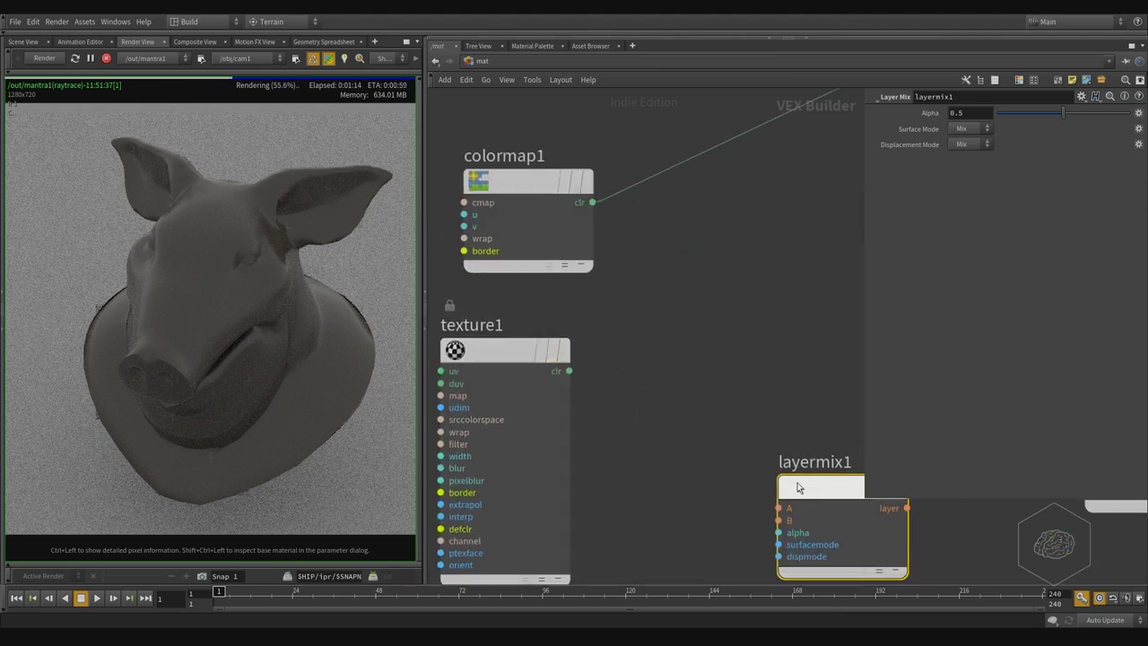
pyautogui.moveTo(798, 487); pyautogui.dragTo(731, 223)
pyautogui.moveTo(566, 378); pyautogui.dragTo(553, 432, button='middle')
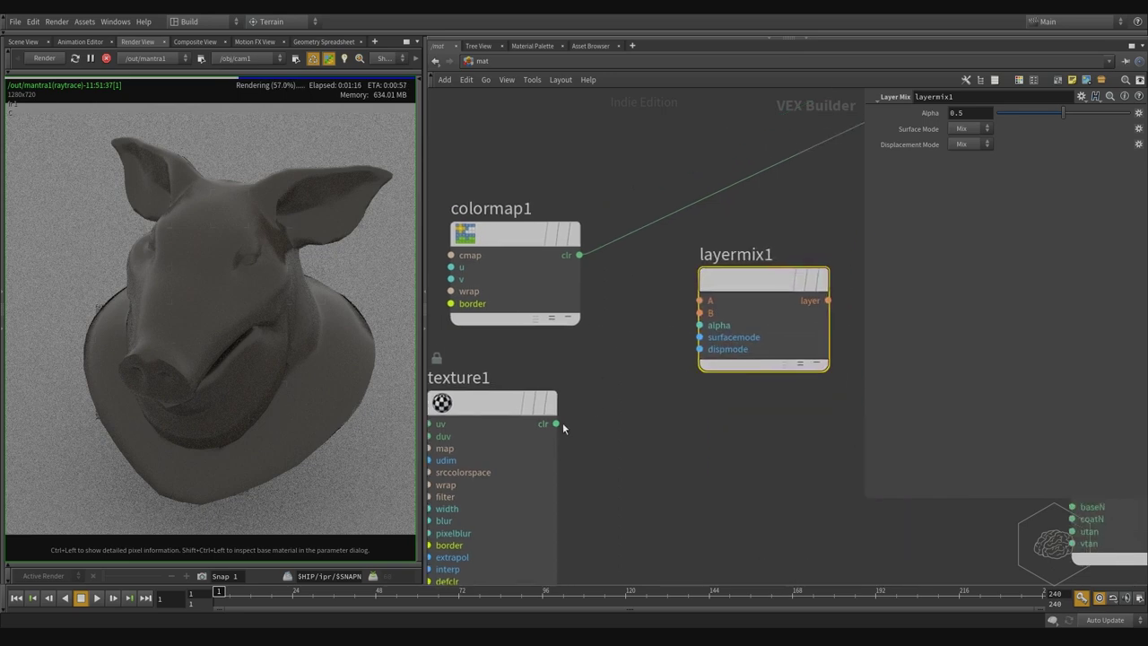
# Try to connect colormap1's clr output to layermix1's A input, and undo the connection
pyautogui.click(579, 256)
pyautogui.click(700, 300)
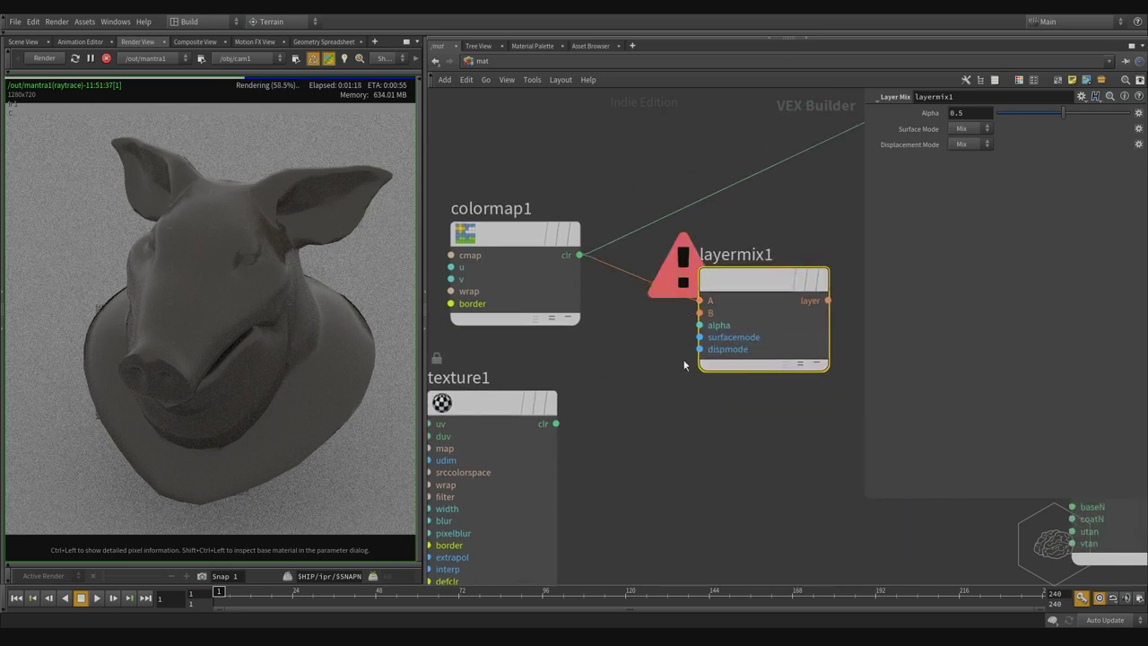
pyautogui.hotkey('ctrl', 'z')
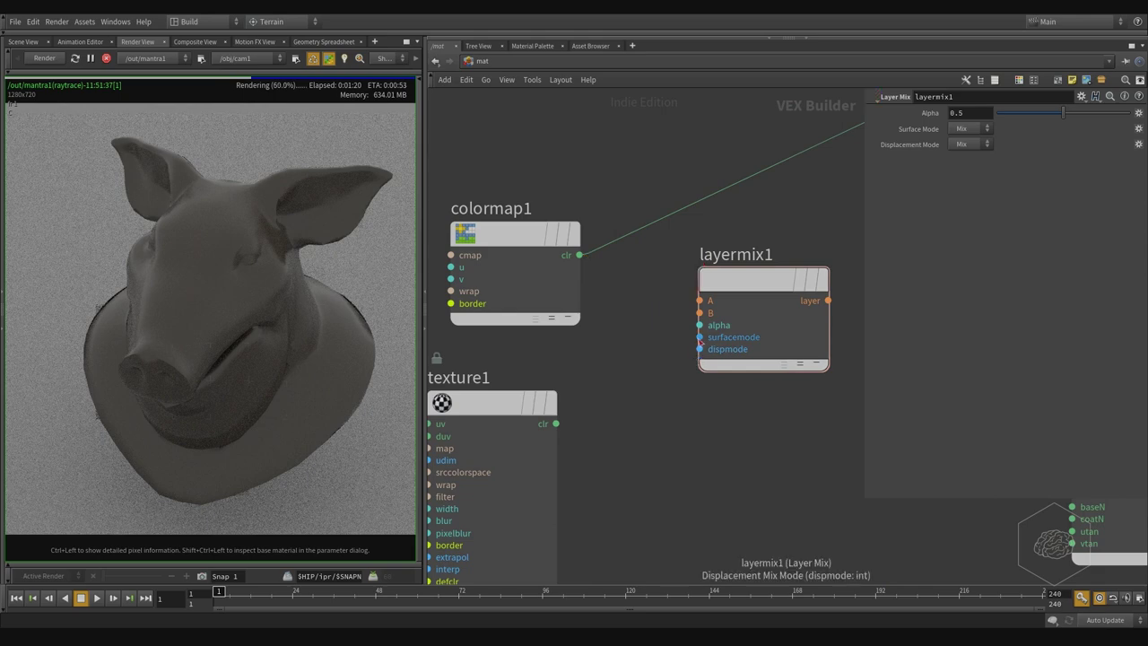
# Move layermix1 past Pig_Core to its output side, close to const1
pyautogui.moveTo(783, 223); pyautogui.dragTo(746, 235, button='middle')
pyautogui.press('h')
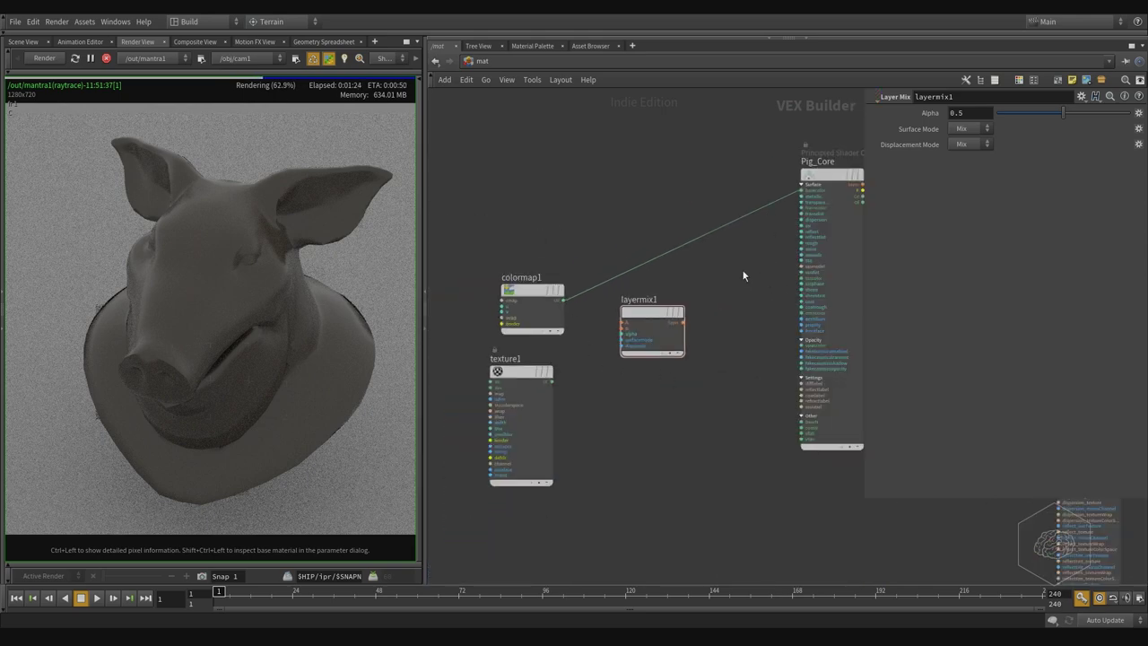
pyautogui.moveTo(679, 329); pyautogui.dragTo(628, 302, button='middle')
pyautogui.scroll(2, 579, 308)
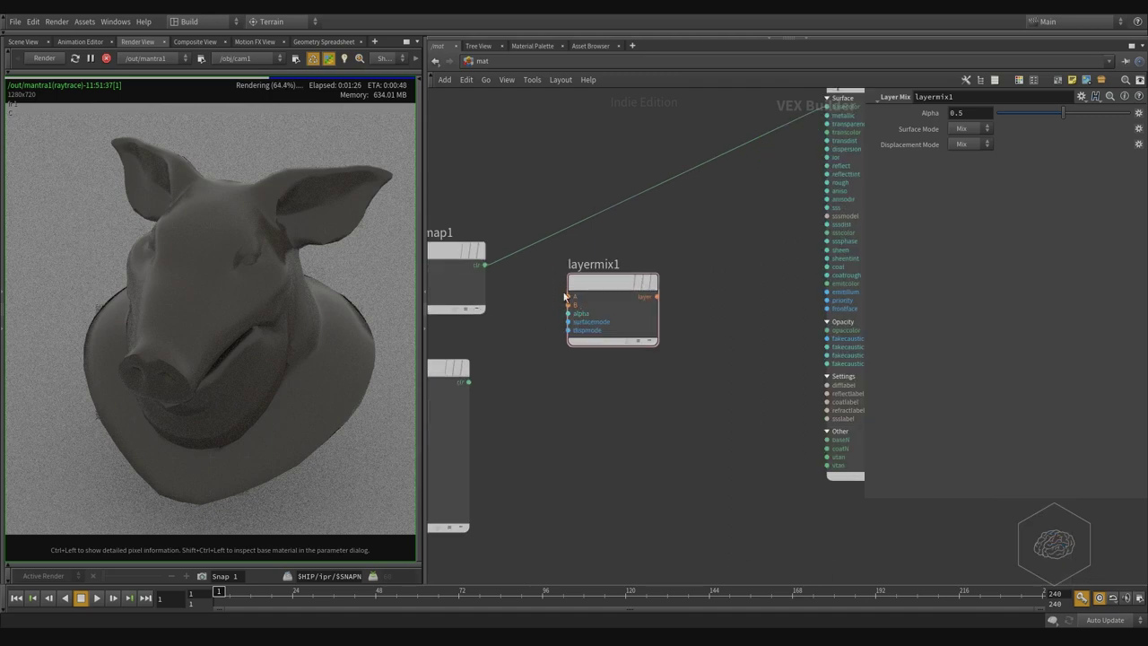
pyautogui.moveTo(619, 325); pyautogui.dragTo(631, 358)
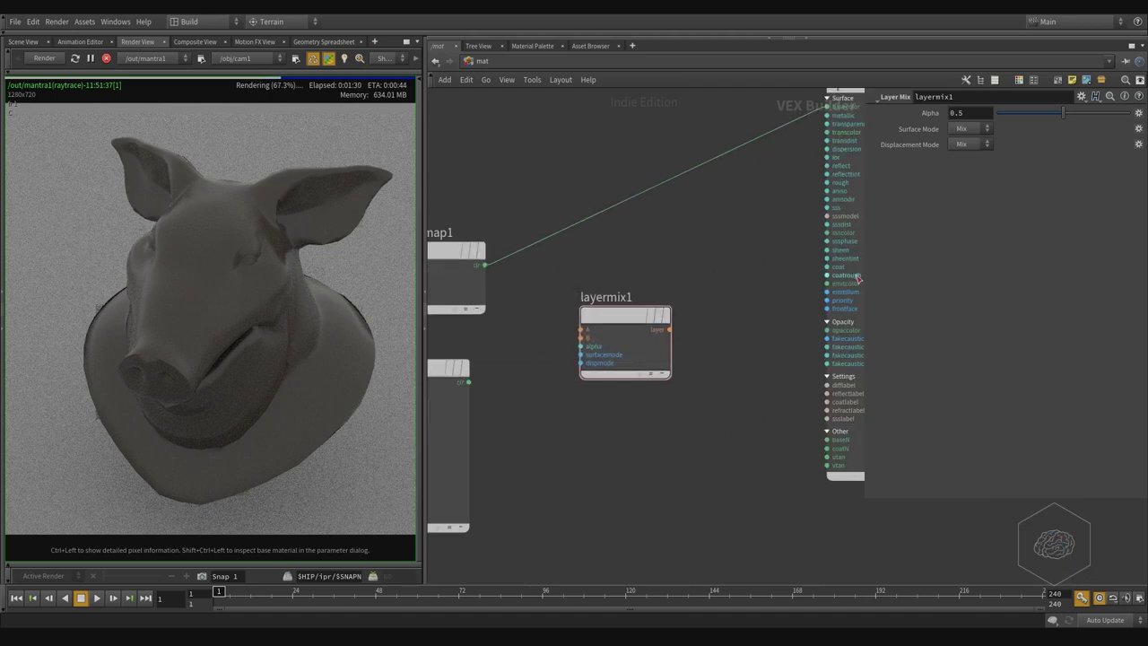
pyautogui.moveTo(800, 281); pyautogui.dragTo(702, 265, button='middle')
pyautogui.moveTo(570, 304); pyautogui.dragTo(667, 306)
pyautogui.moveTo(675, 229); pyautogui.dragTo(471, 230, button='middle')
pyautogui.moveTo(437, 299); pyautogui.dragTo(726, 190)
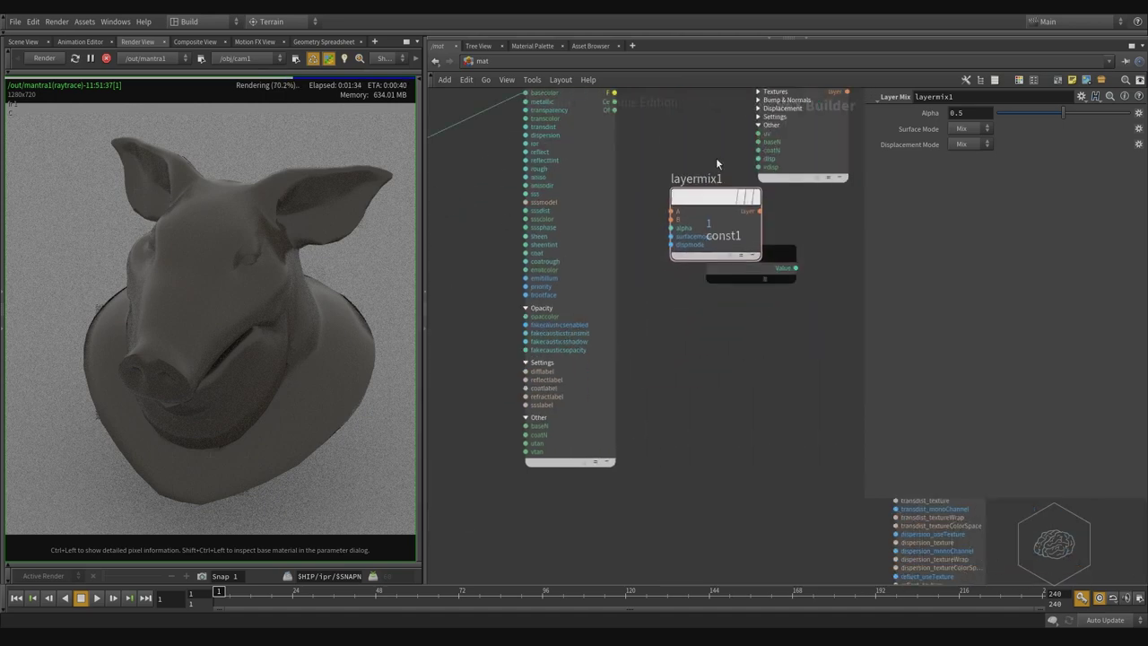
pyautogui.moveTo(726, 190); pyautogui.dragTo(727, 414, button='middle')
# Connect Pig_Core's layer output to the A input of layermix1
pyautogui.scroll(5, 641, 336)
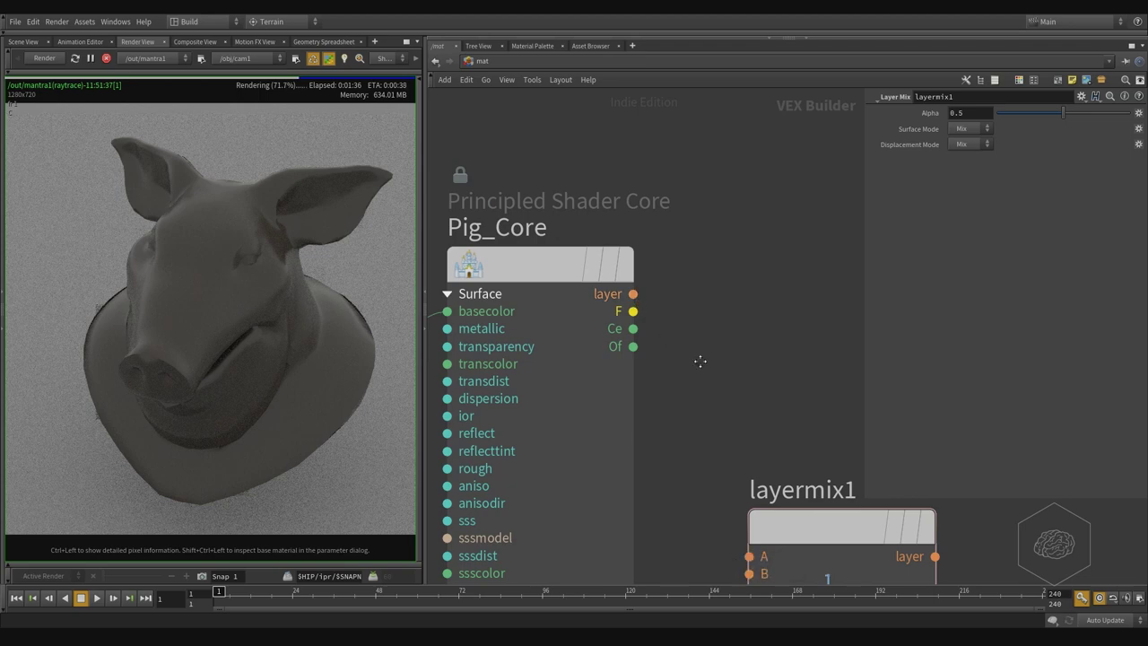
pyautogui.moveTo(699, 361); pyautogui.dragTo(659, 236, button='middle')
pyautogui.scroll(-5, 695, 279)
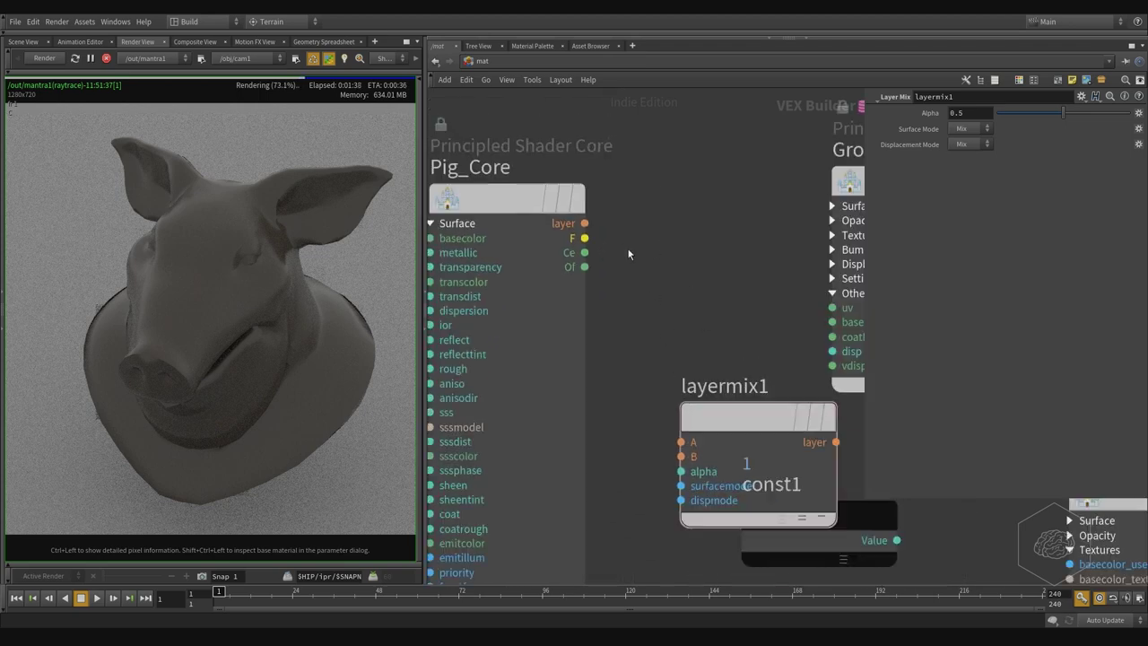
pyautogui.click(602, 234)
pyautogui.click(660, 360)
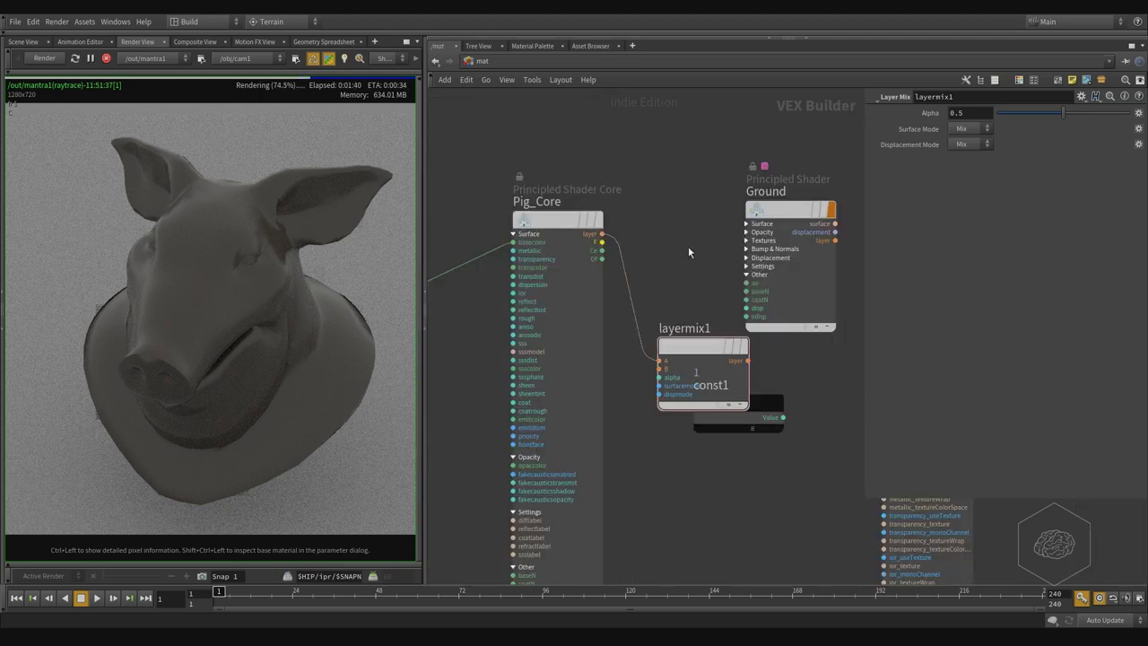
# Move layermix1 clear of const1 into the empty area beneath it
pyautogui.moveTo(694, 358); pyautogui.dragTo(699, 235, button='middle')
pyautogui.moveTo(700, 218); pyautogui.dragTo(759, 393)
pyautogui.moveTo(749, 305); pyautogui.dragTo(781, 254, button='middle')
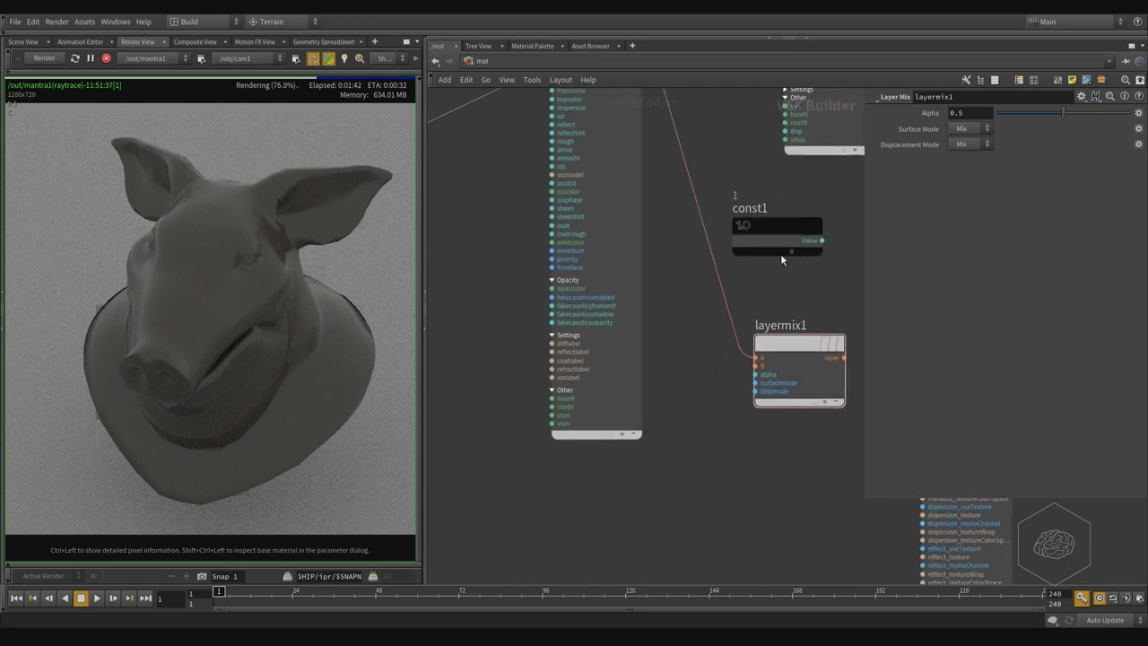
# Move colormap1 close to Pig_Core's basecolor input and texture1 further down, out of the way
pyautogui.moveTo(692, 231)
pyautogui.mouseDown(button='middle')
pyautogui.moveTo(728, 258)
pyautogui.moveTo(698, 218)
pyautogui.mouseUp(button='middle')
pyautogui.scroll(-4, 727, 257)
pyautogui.moveTo(572, 244); pyautogui.dragTo(618, 245, button='middle')
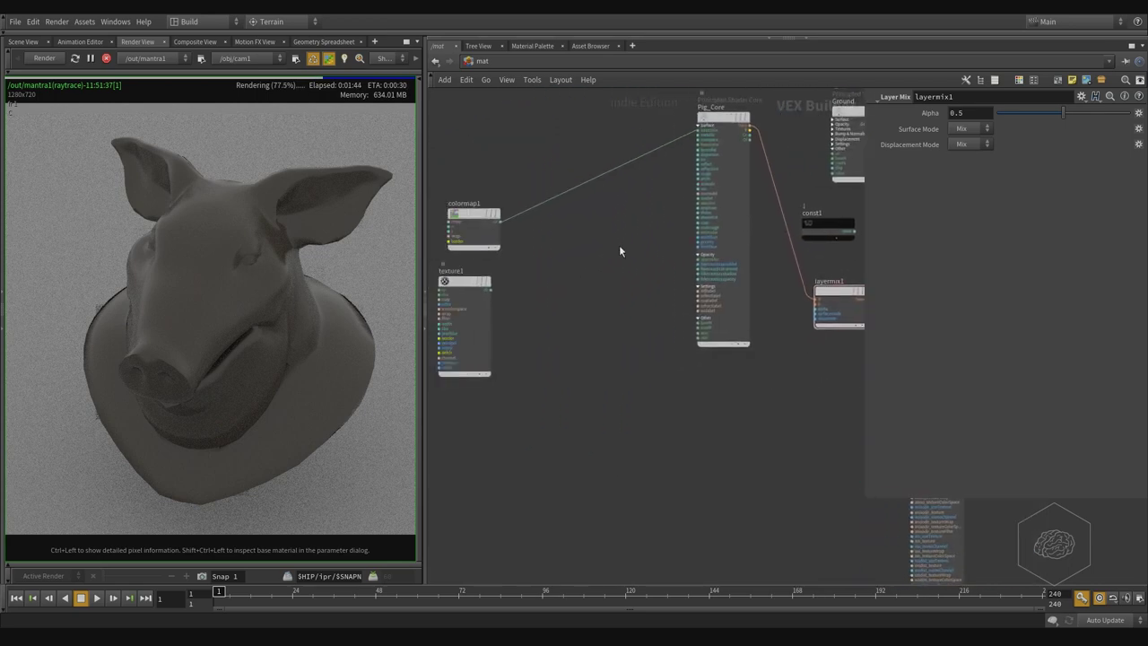
pyautogui.moveTo(475, 218); pyautogui.dragTo(618, 138)
pyautogui.moveTo(552, 294); pyautogui.dragTo(527, 285, button='middle')
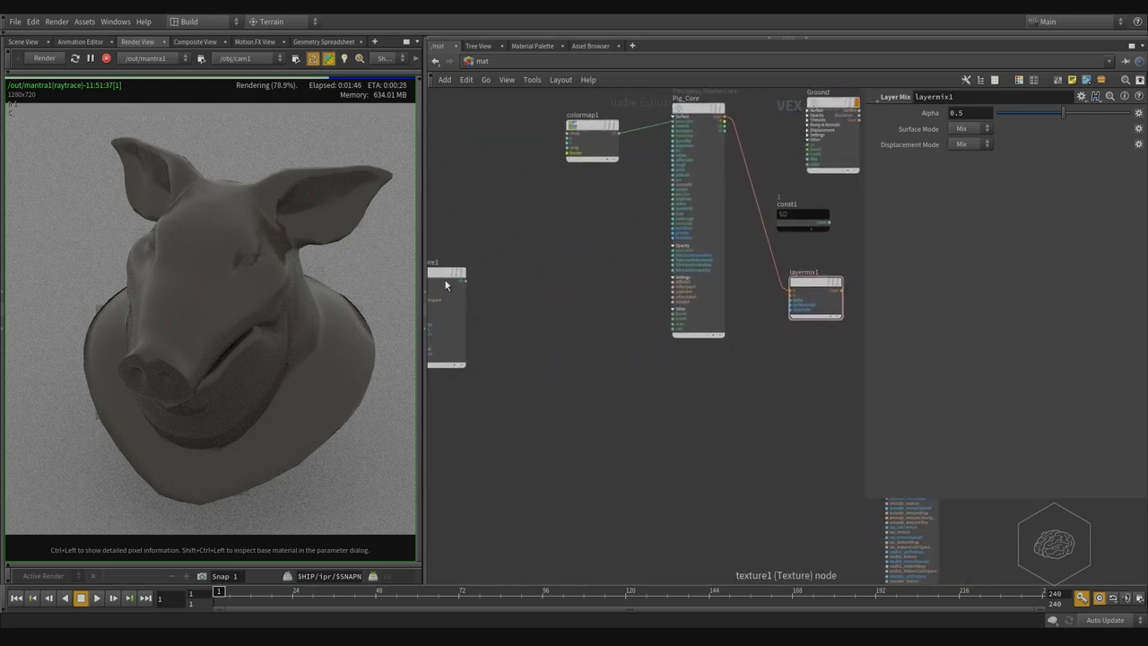
pyautogui.moveTo(445, 279); pyautogui.dragTo(493, 363)
pyautogui.moveTo(759, 473); pyautogui.dragTo(654, 453, button='middle')
pyautogui.moveTo(728, 382); pyautogui.dragTo(718, 435, button='middle')
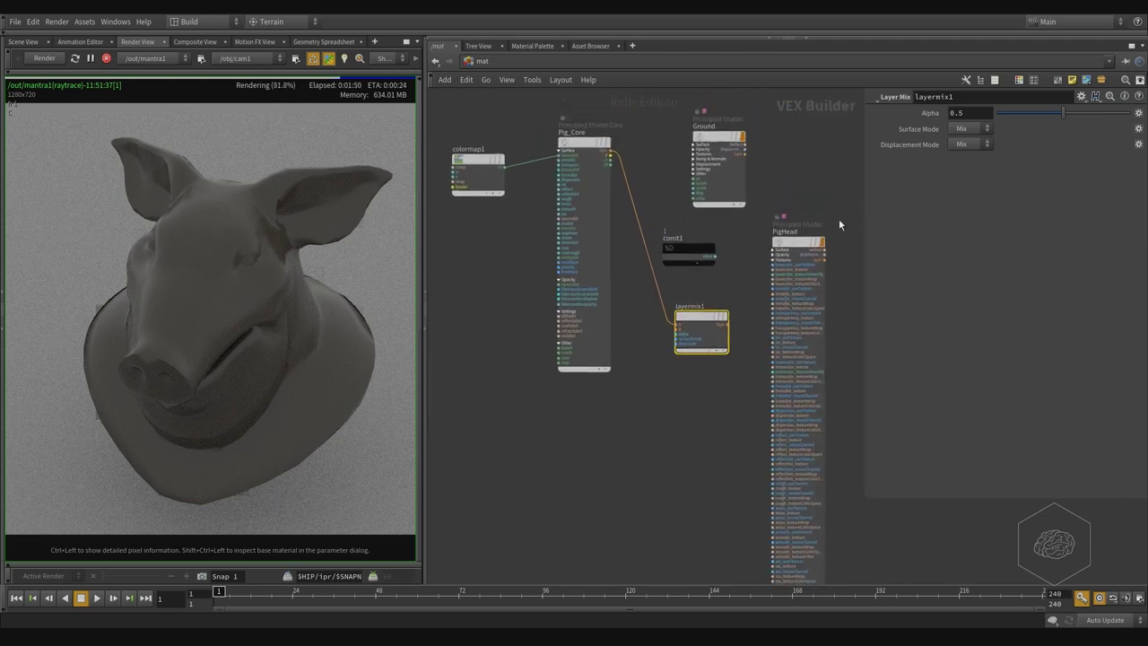
# Add a second Principled Shader Core node below Pig_Core
pyautogui.moveTo(639, 426); pyautogui.dragTo(681, 412, button='middle')
pyautogui.press('Tab')
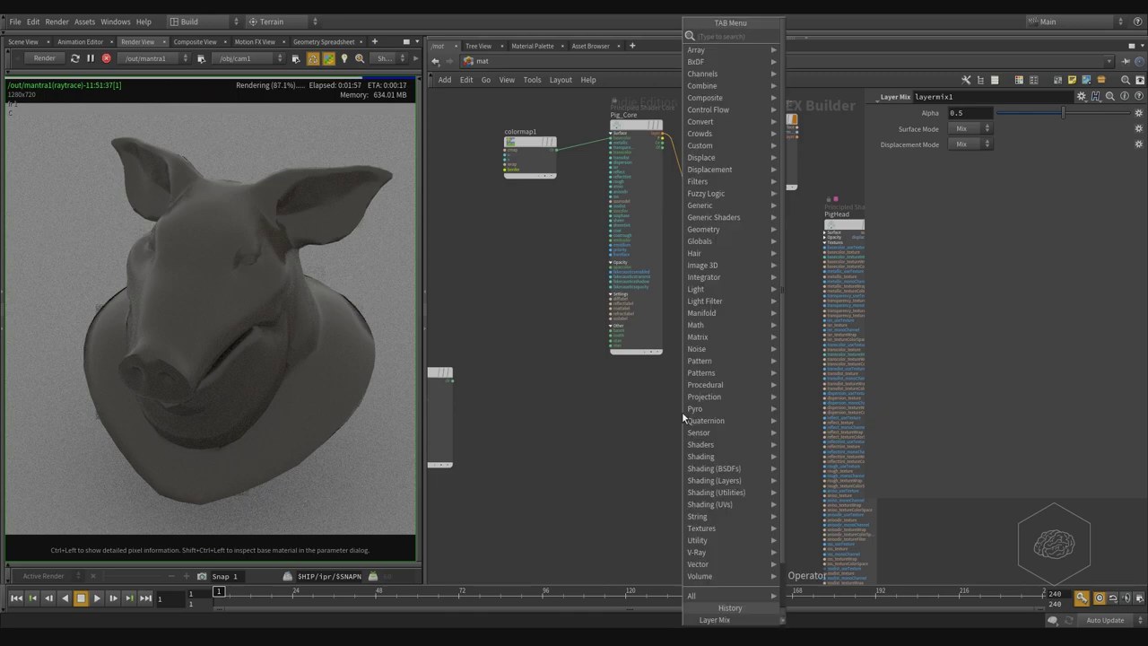
pyautogui.write('princo')
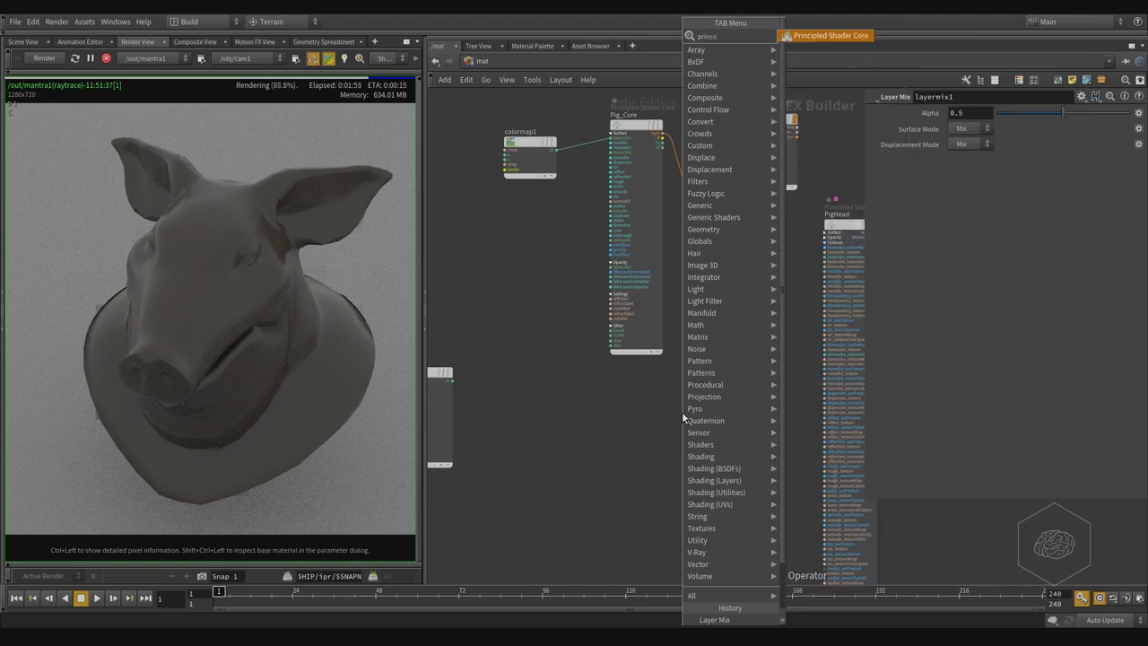
pyautogui.press('Return')
pyautogui.click(681, 411)
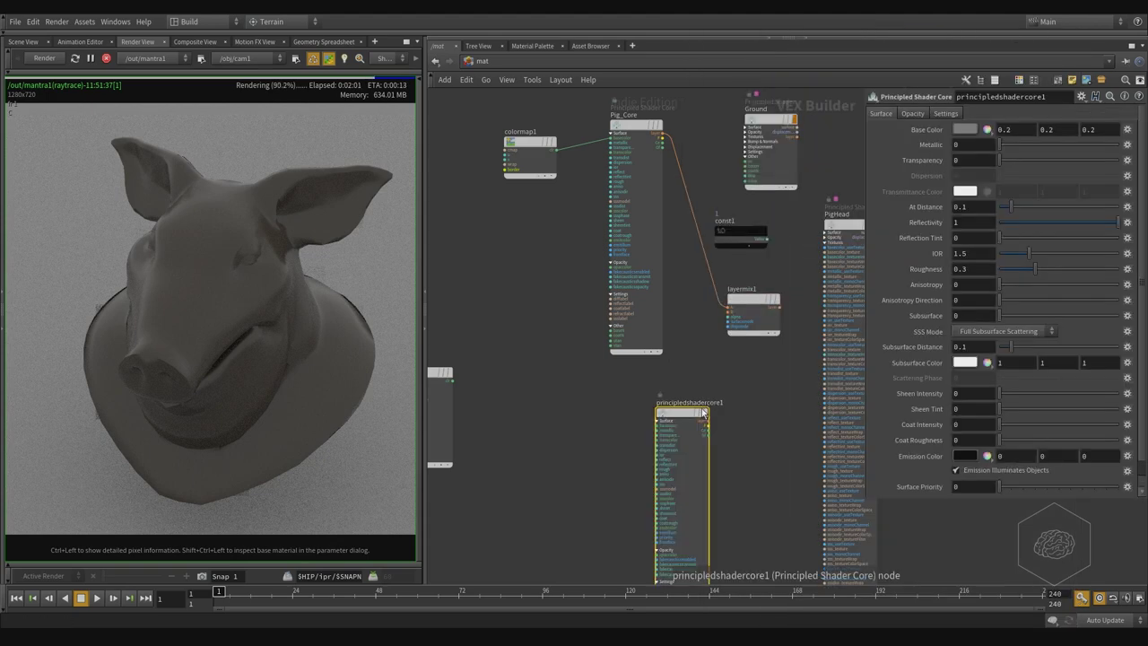
# Set principledshadercore1's Base Color to red with values 0.9, 0, 0
pyautogui.click(964, 130)
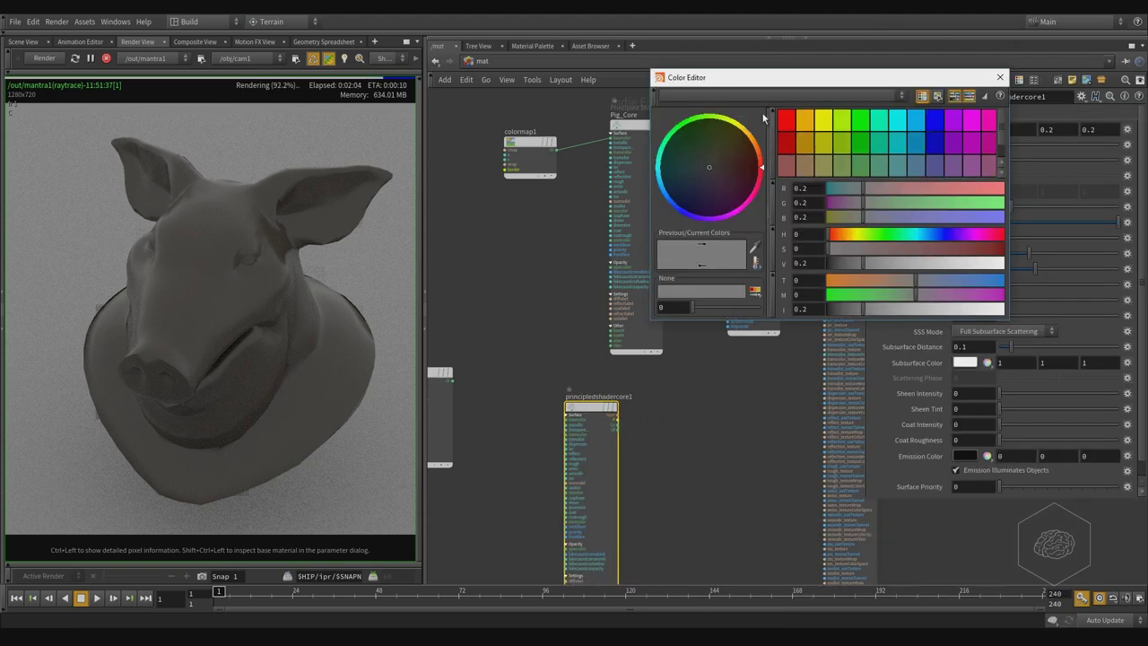
pyautogui.click(786, 128)
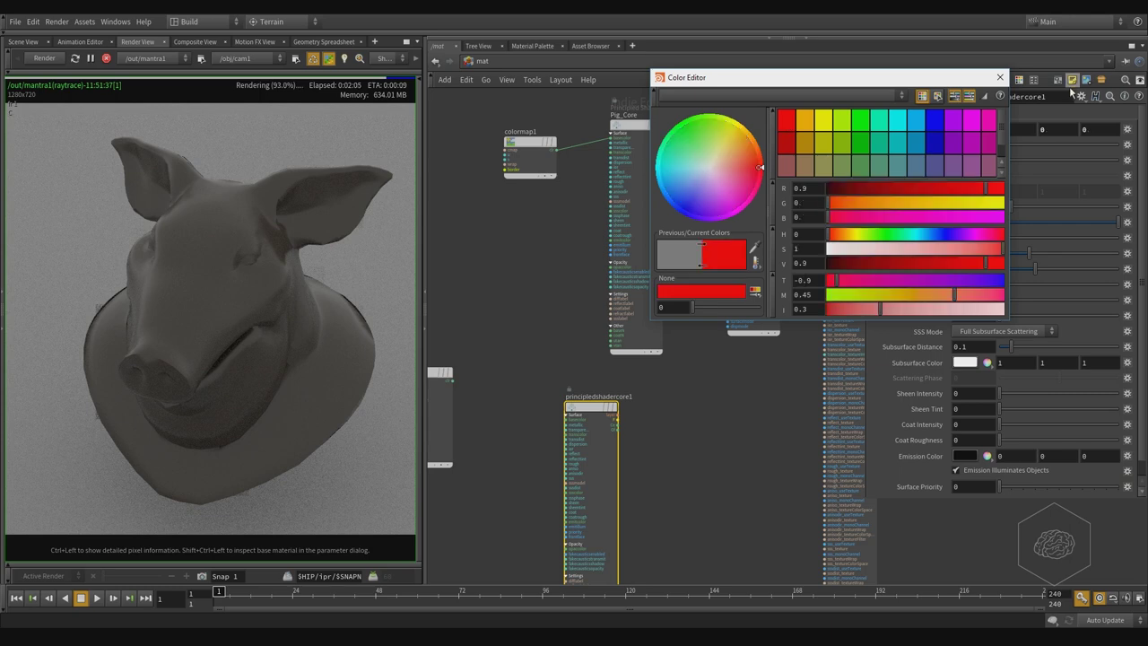
pyautogui.click(1000, 78)
# Connect principledshadercore1's layer output to the B input of layermix1 and move layermix1 slightly right for more wire room
pyautogui.scroll(3, 634, 388)
pyautogui.click(604, 434)
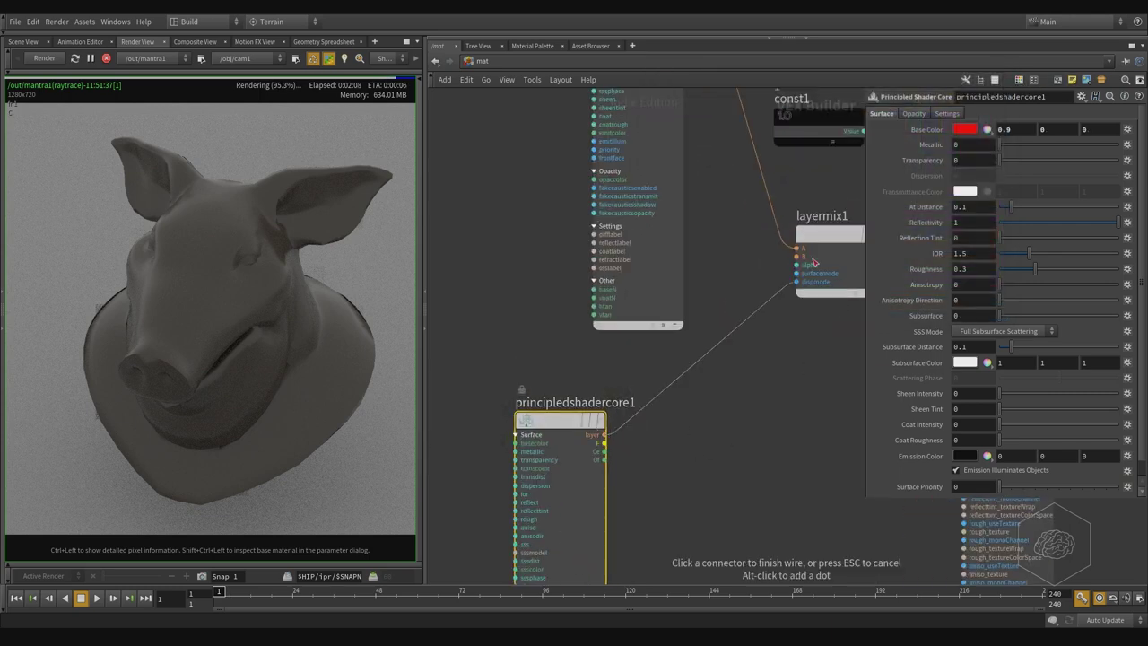
pyautogui.click(815, 260)
pyautogui.moveTo(749, 463); pyautogui.dragTo(666, 506, button='middle')
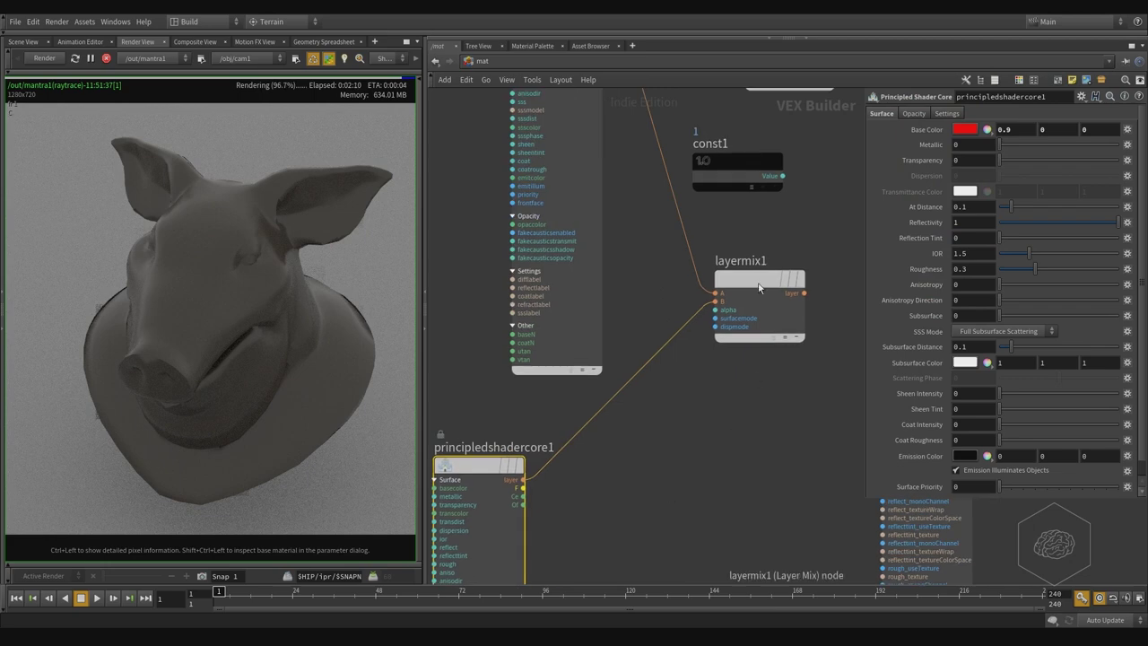
pyautogui.moveTo(758, 287); pyautogui.dragTo(801, 287)
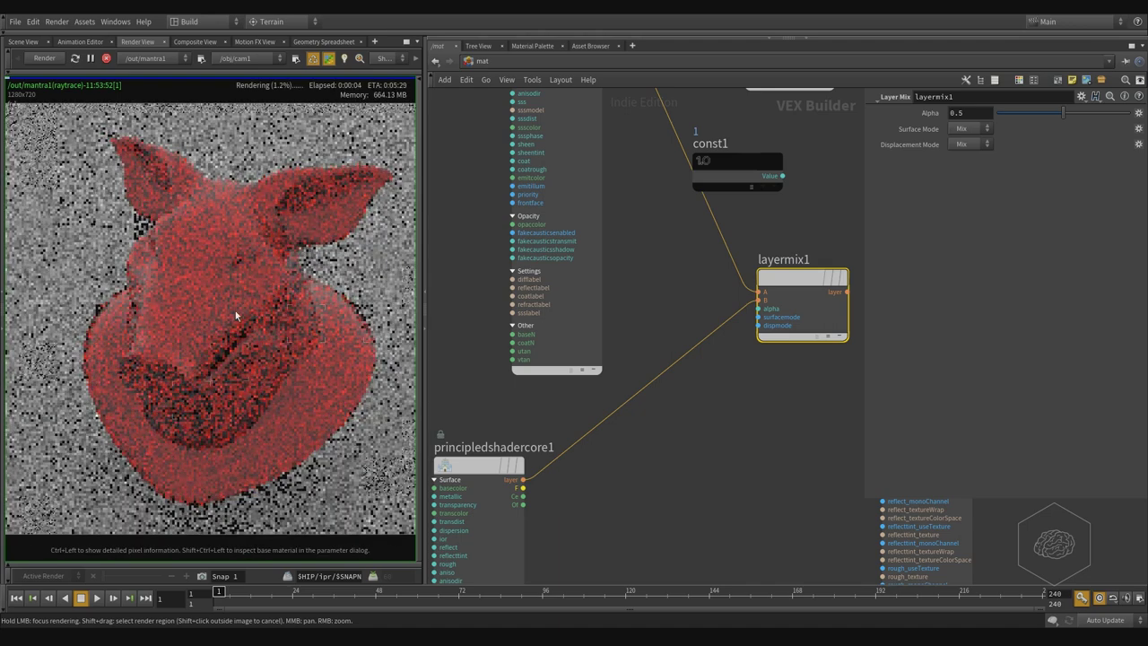
# Align Pig_Core and principledshadercore1 in one vertical column, with Pig_Core above
pyautogui.scroll(-2, 235, 310)
pyautogui.moveTo(701, 410); pyautogui.dragTo(657, 463, button='middle')
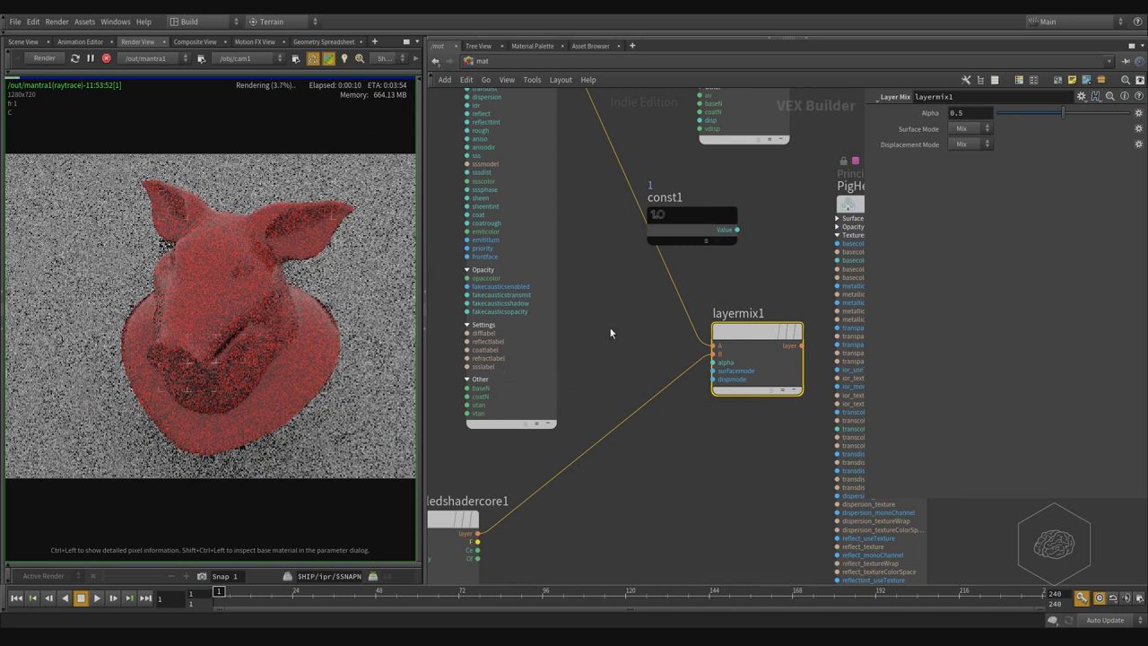
pyautogui.scroll(-2, 625, 306)
pyautogui.moveTo(625, 306); pyautogui.dragTo(661, 370, button='middle')
pyautogui.moveTo(560, 143); pyautogui.dragTo(520, 150)
pyautogui.moveTo(578, 372); pyautogui.dragTo(589, 287, button='middle')
pyautogui.moveTo(509, 522); pyautogui.dragTo(534, 518)
pyautogui.moveTo(682, 326); pyautogui.dragTo(625, 377, button='middle')
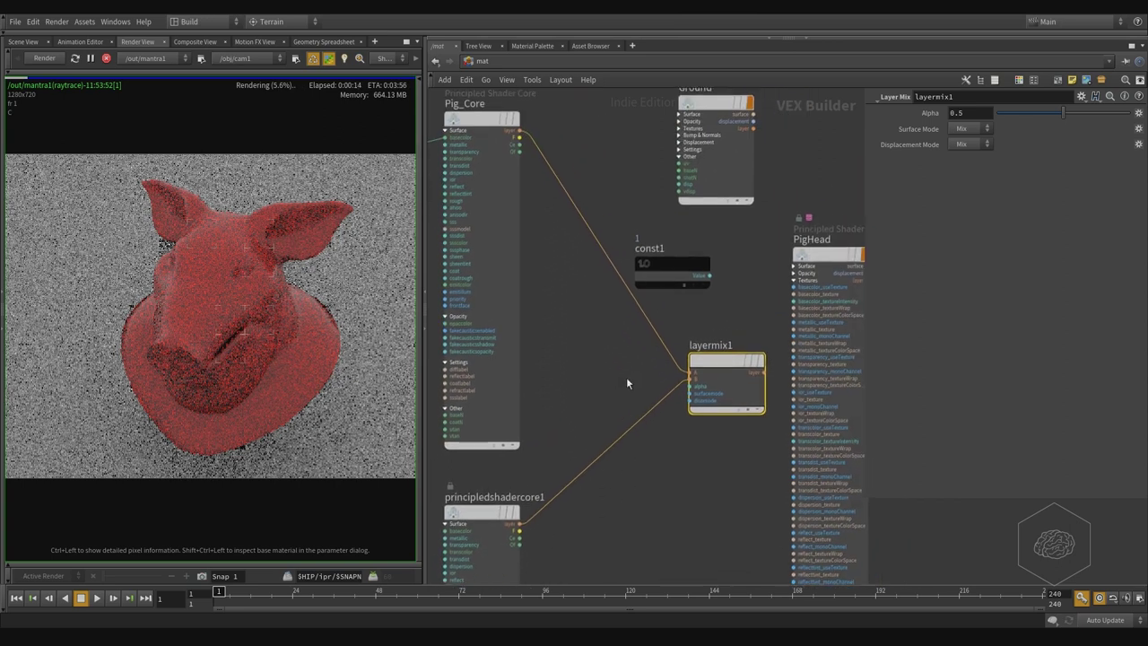
# Try Surface Mode Use A on layermix1, restore it to Mix, and leave Displacement Mode at Mix
pyautogui.click(985, 131)
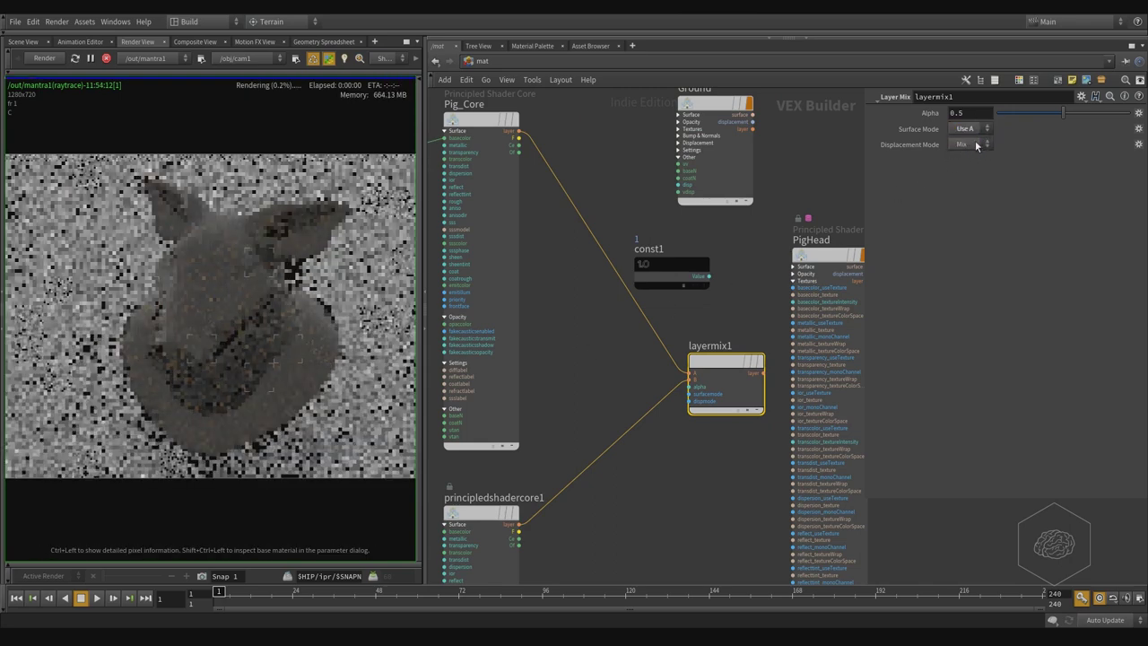
pyautogui.click(973, 143)
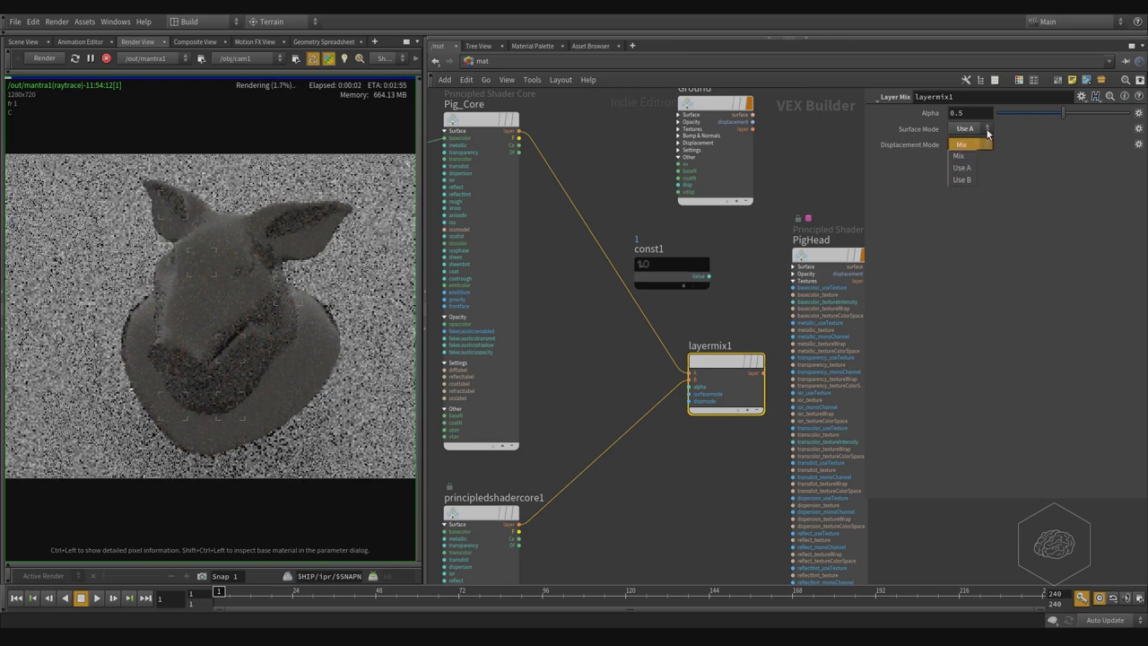
pyautogui.click(966, 156)
pyautogui.click(974, 128)
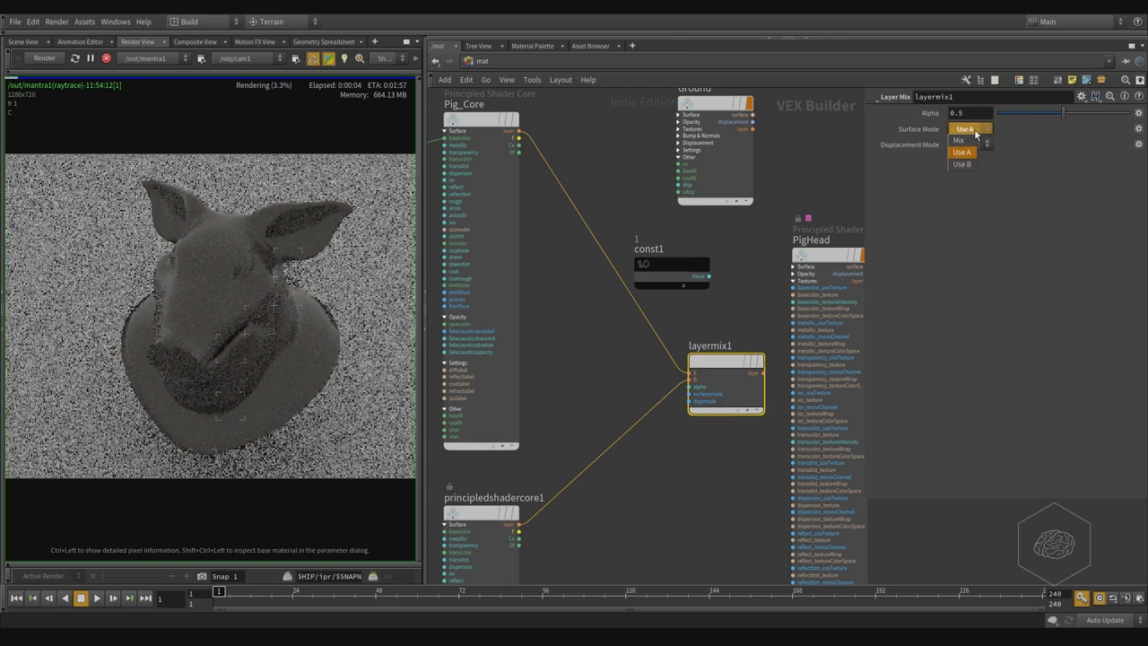
pyautogui.click(966, 141)
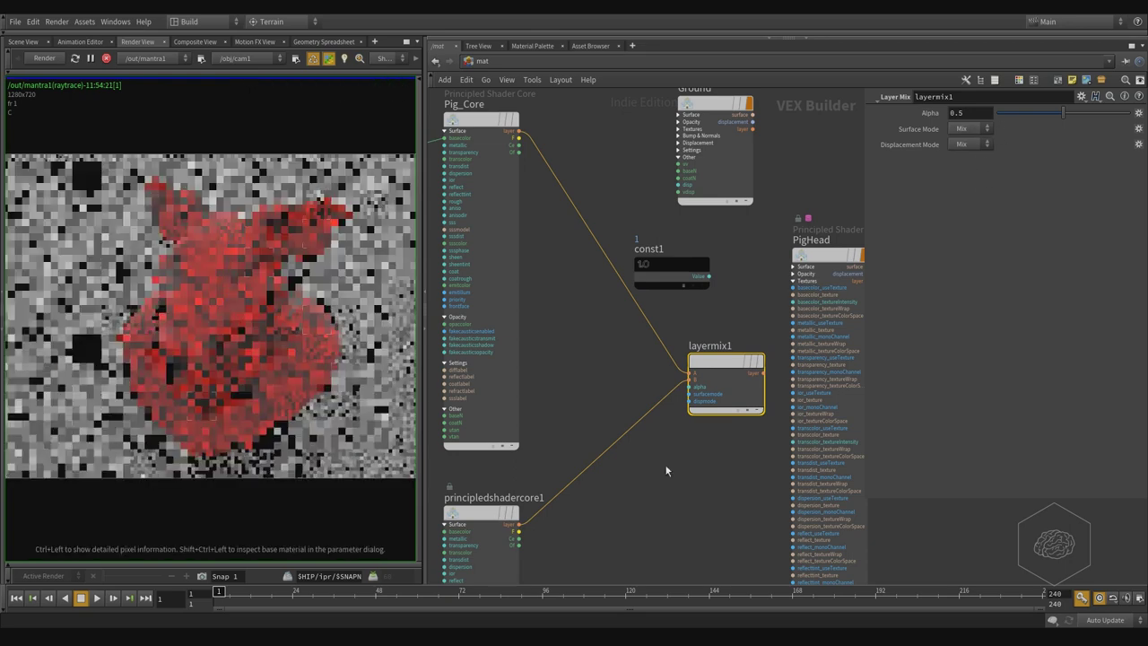
# Move layermix1 down beside principledshadercore1, level with its layer output
pyautogui.scroll(2, 667, 470)
pyautogui.moveTo(668, 471); pyautogui.dragTo(686, 428, button='middle')
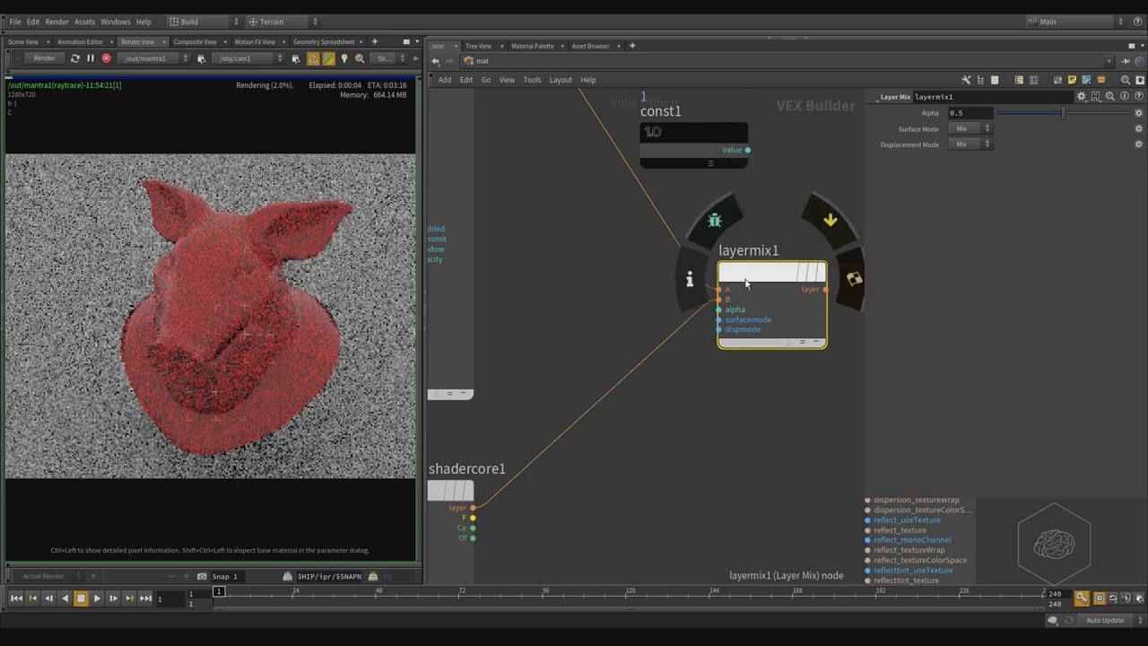
pyautogui.moveTo(744, 283); pyautogui.dragTo(736, 457)
pyautogui.moveTo(774, 303); pyautogui.dragTo(789, 186, button='middle')
pyautogui.scroll(-2, 722, 328)
pyautogui.moveTo(726, 382); pyautogui.dragTo(817, 262, button='middle')
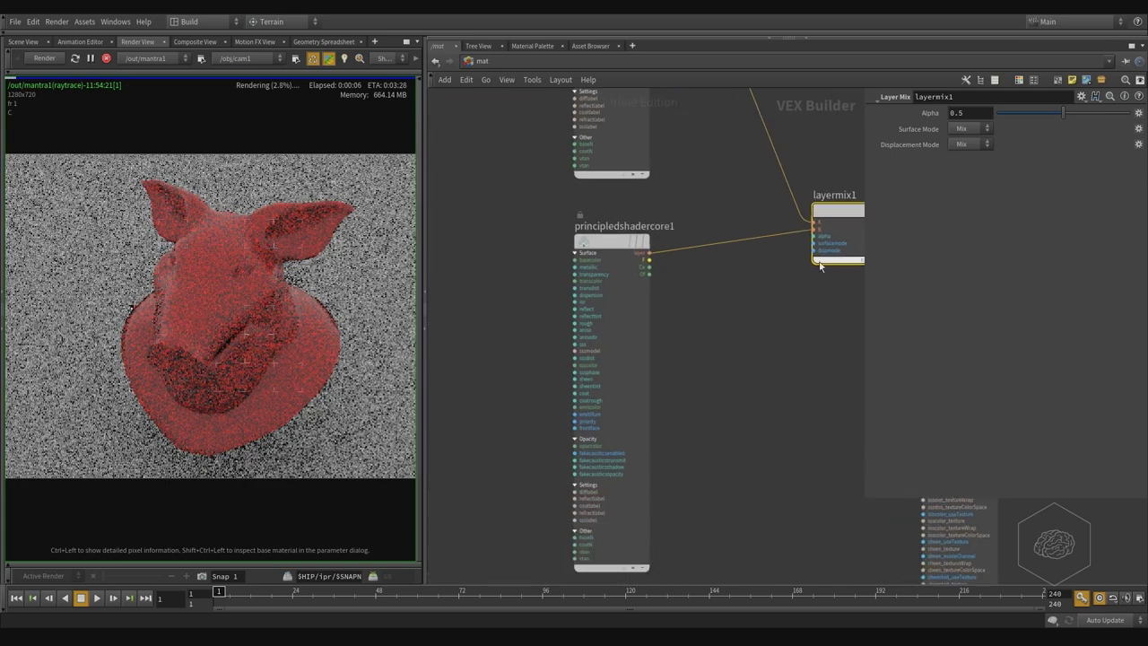
pyautogui.moveTo(733, 348); pyautogui.dragTo(682, 333, button='middle')
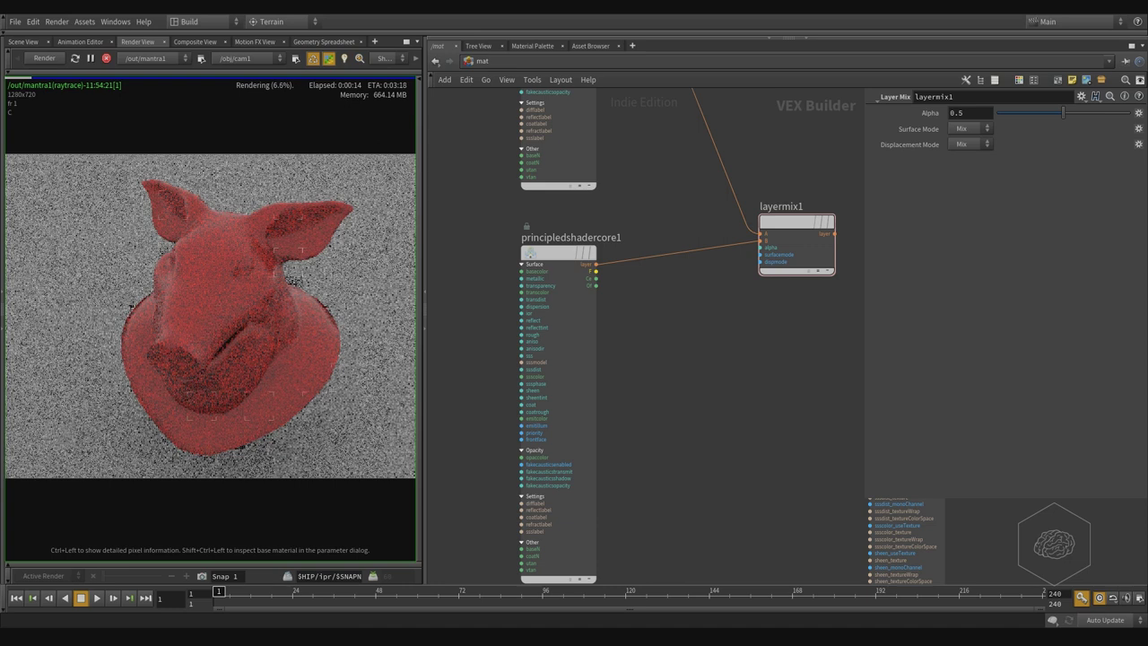
pyautogui.moveTo(715, 399); pyautogui.dragTo(661, 391, button='middle')
pyautogui.moveTo(726, 278); pyautogui.dragTo(717, 302)
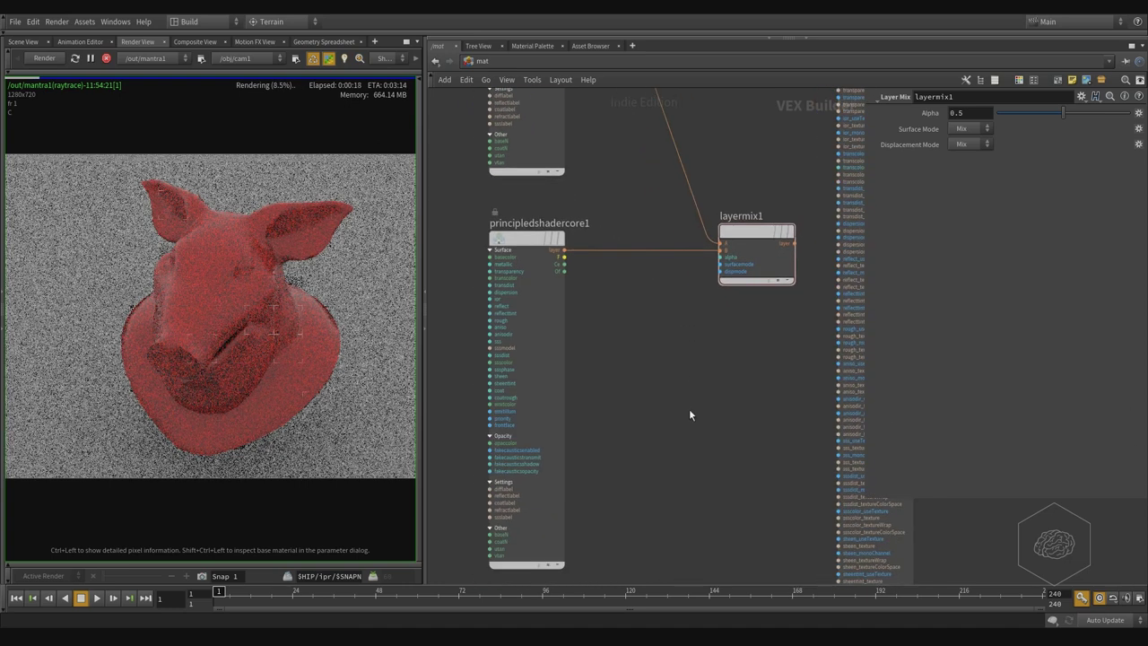
# Add a Checkered node in the empty area below layermix1
pyautogui.press('Tab')
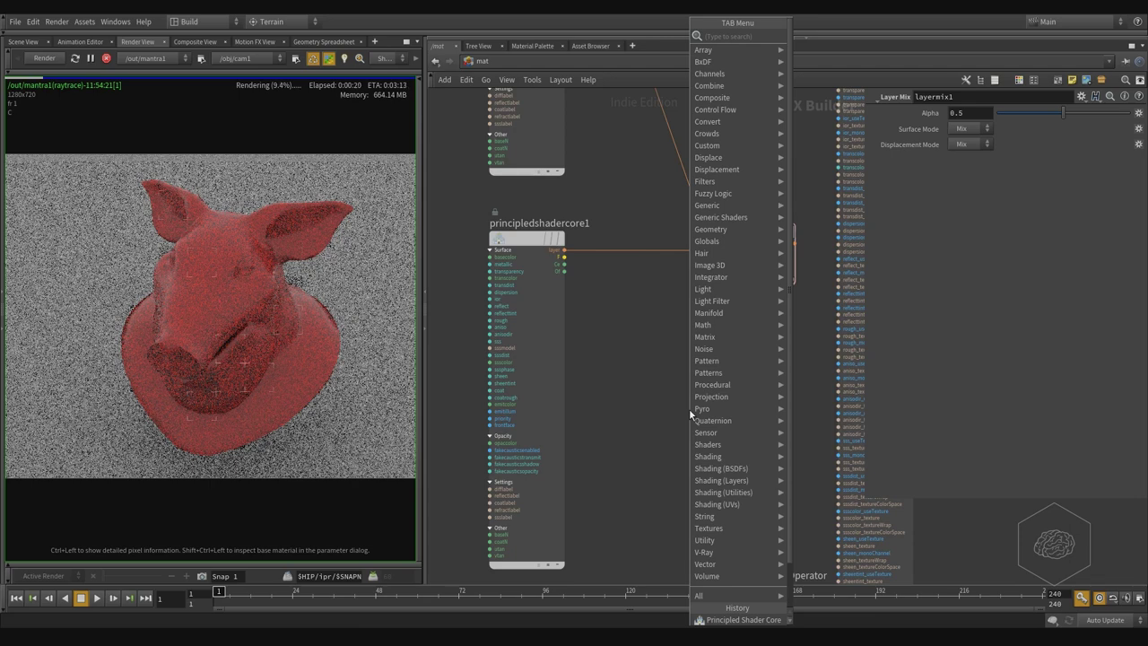
pyautogui.write('check')
pyautogui.press('Return')
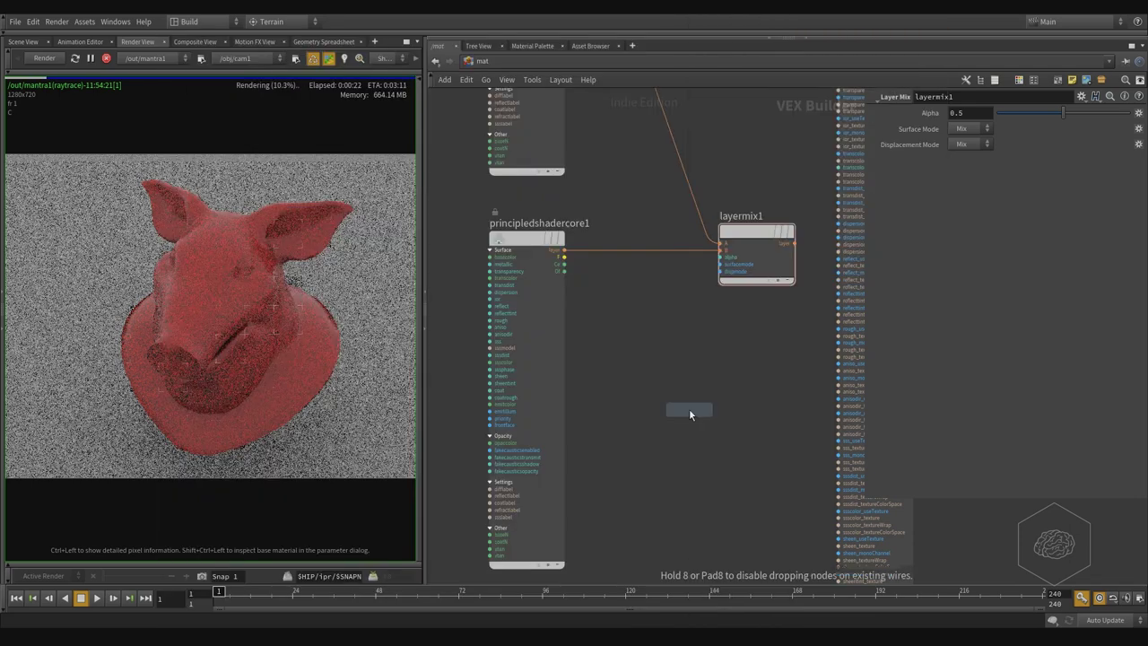
pyautogui.moveTo(688, 408); pyautogui.dragTo(668, 392)
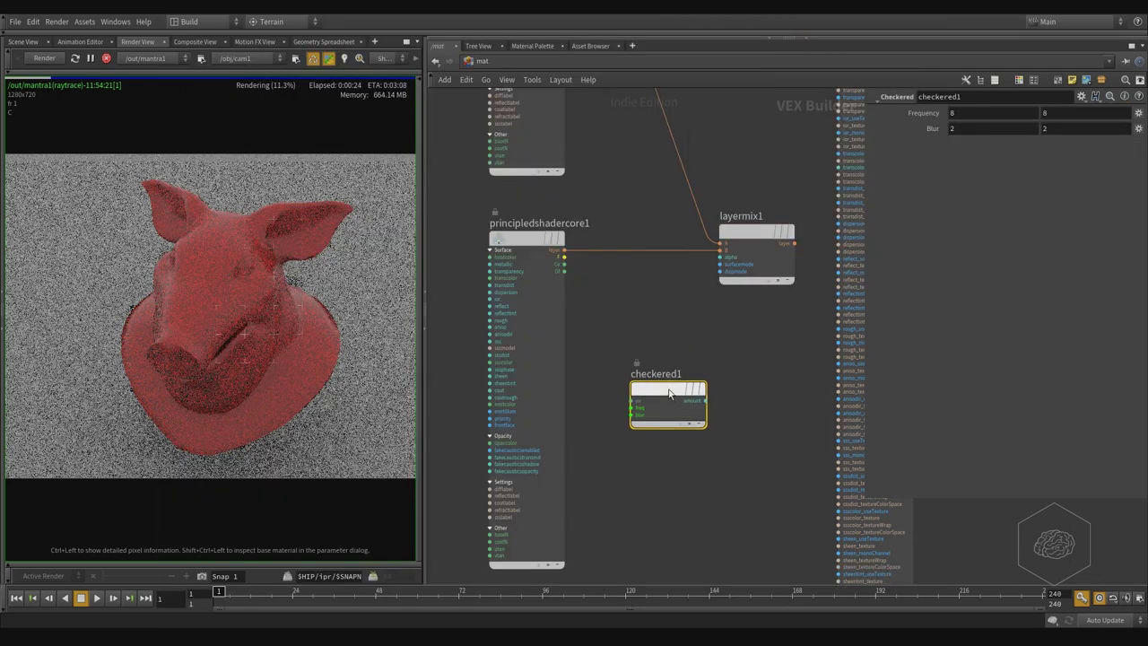
# Connect checkered1's amount output to the alpha input of layermix1
pyautogui.moveTo(731, 337); pyautogui.dragTo(696, 354, button='middle')
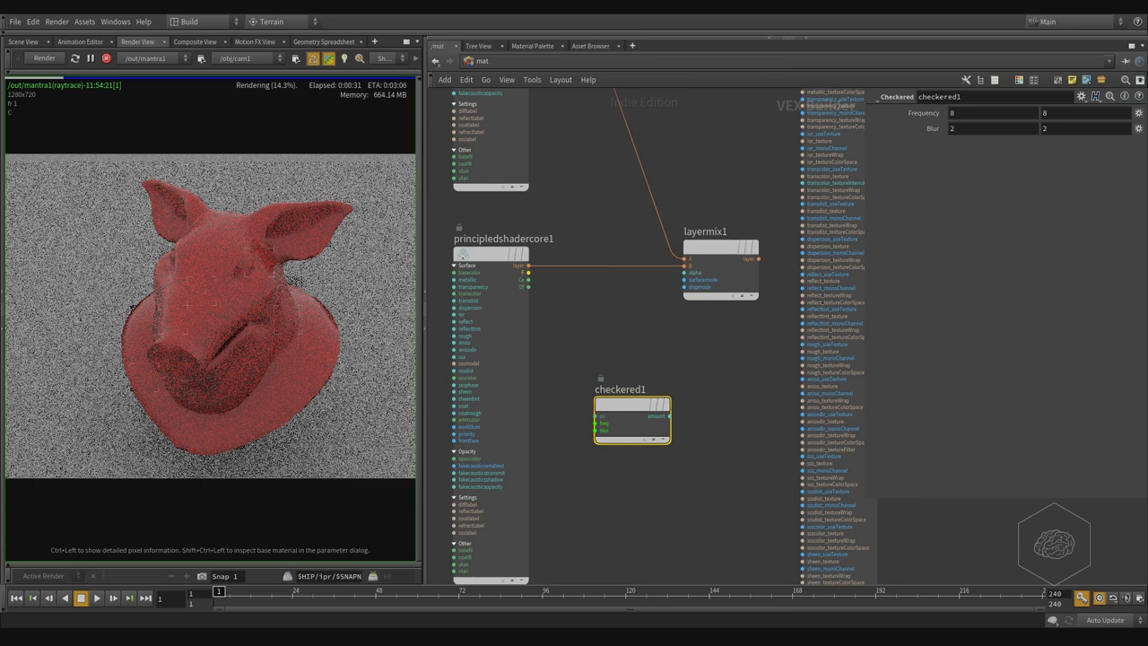
pyautogui.click(669, 416)
pyautogui.click(684, 272)
pyautogui.moveTo(583, 386); pyautogui.dragTo(614, 388, button='middle')
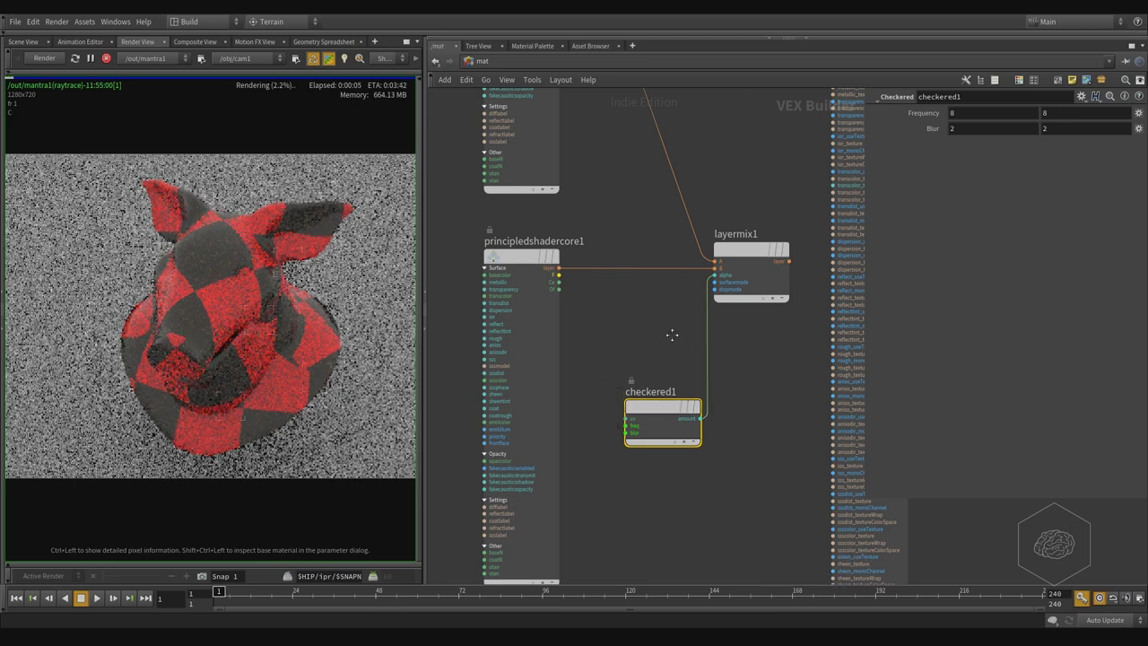
# Move checkered1 to the left of principledshadercore1, just beneath texture1
pyautogui.moveTo(594, 363); pyautogui.dragTo(746, 494, button='middle')
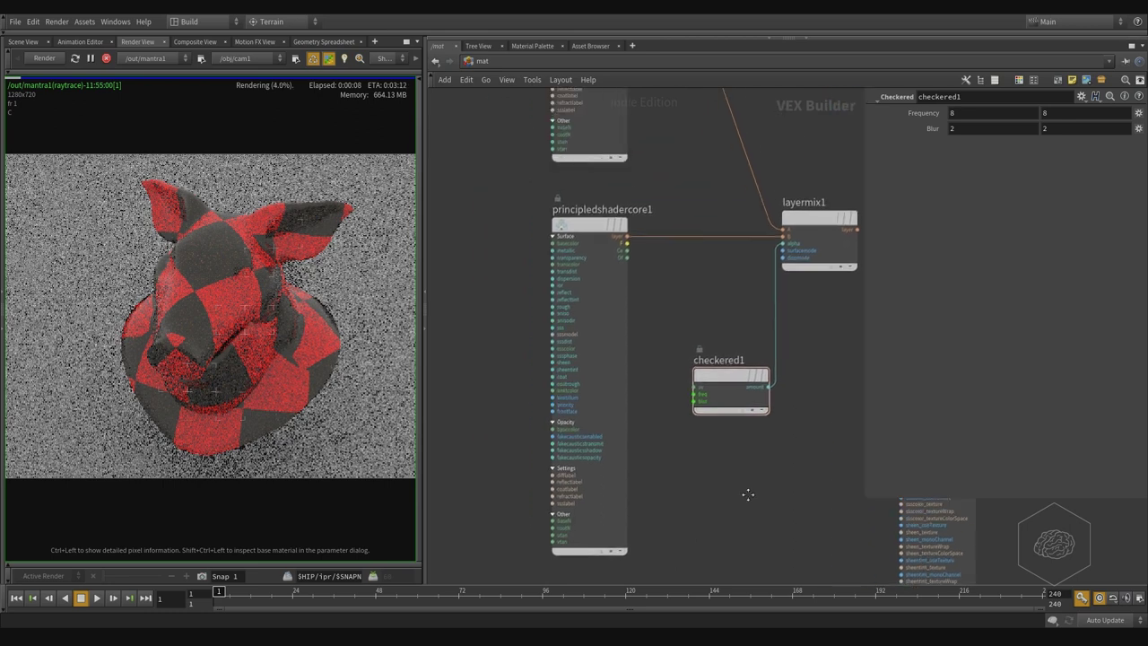
pyautogui.moveTo(723, 383); pyautogui.dragTo(454, 361)
pyautogui.moveTo(474, 310); pyautogui.dragTo(693, 323, button='middle')
pyautogui.moveTo(706, 385); pyautogui.dragTo(561, 402)
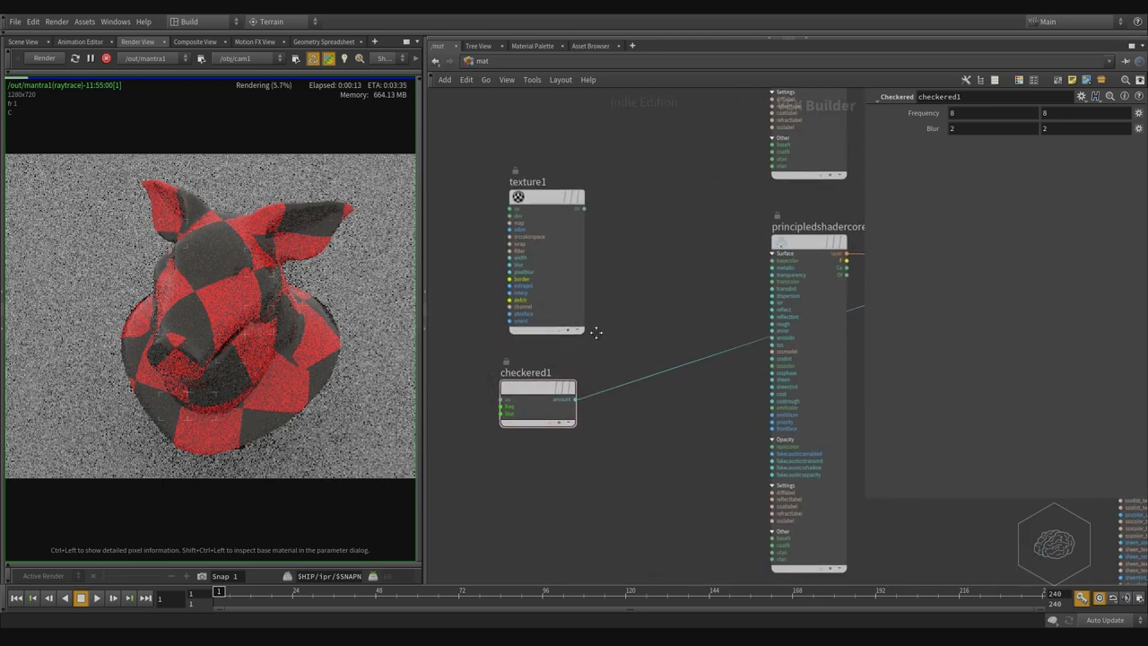
# Connect checkered1's amount output to principledshadercore1's basecolor input as well and focus the render on the pig's face
pyautogui.moveTo(564, 401); pyautogui.dragTo(565, 355, button='middle')
pyautogui.click(565, 354)
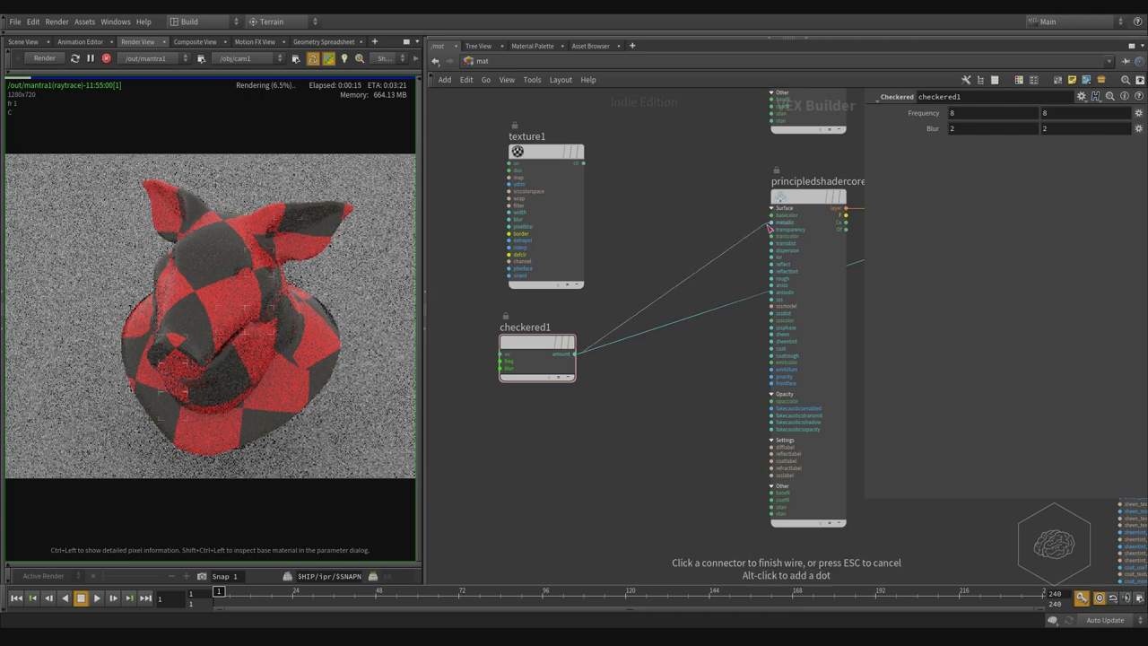
pyautogui.click(771, 215)
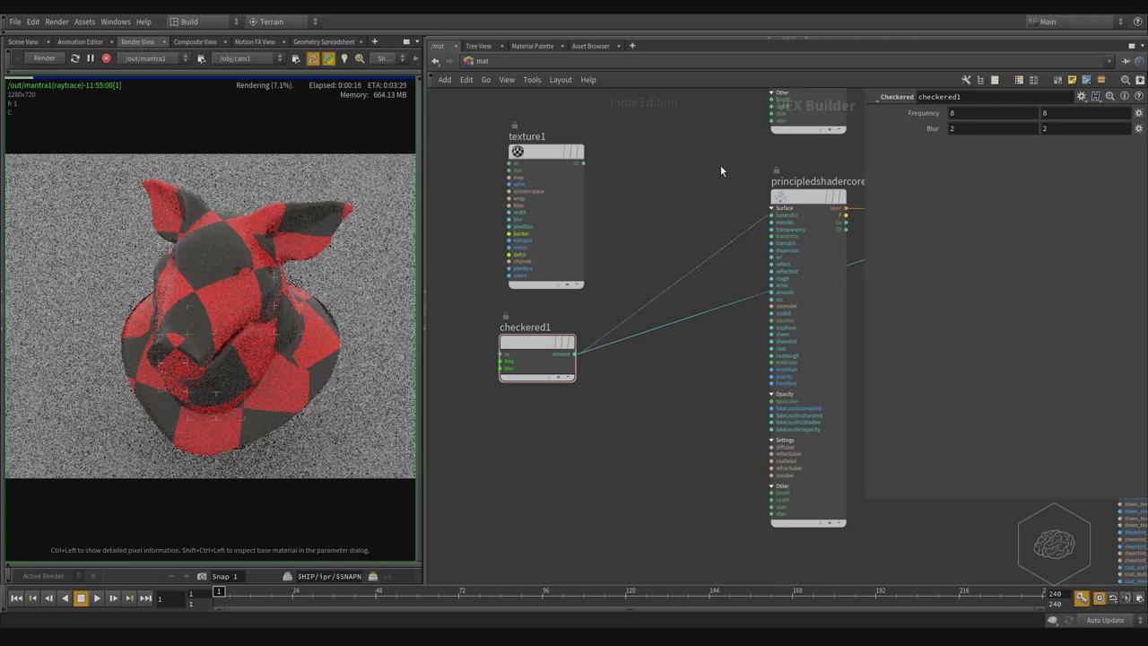
pyautogui.moveTo(712, 153); pyautogui.dragTo(650, 160, button='middle')
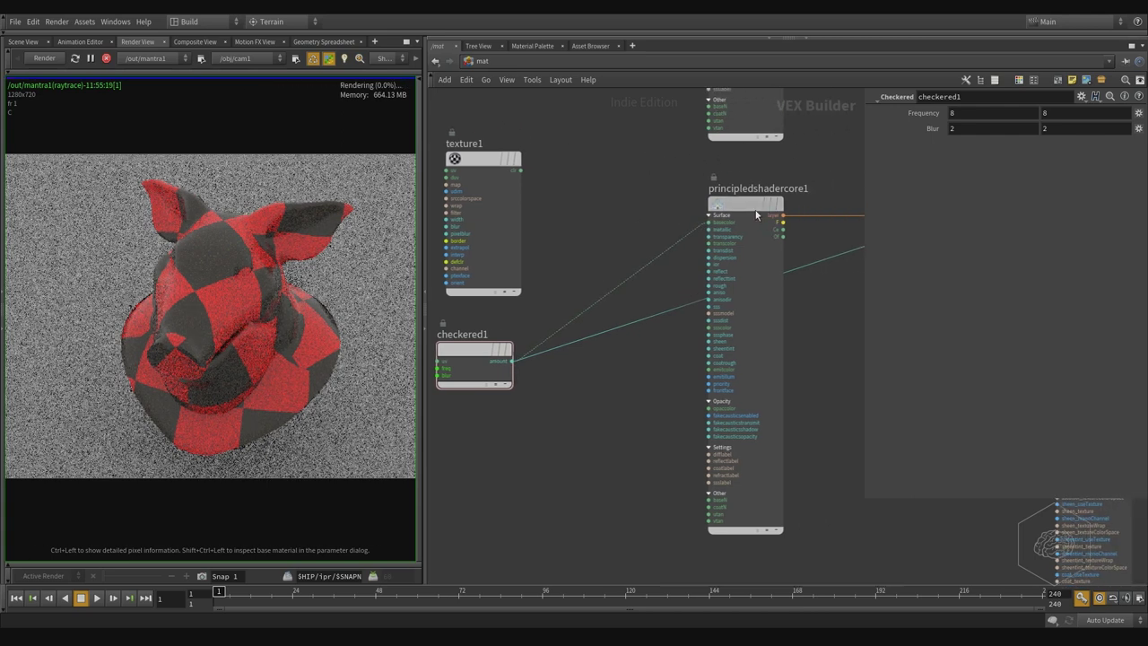
pyautogui.click(755, 215)
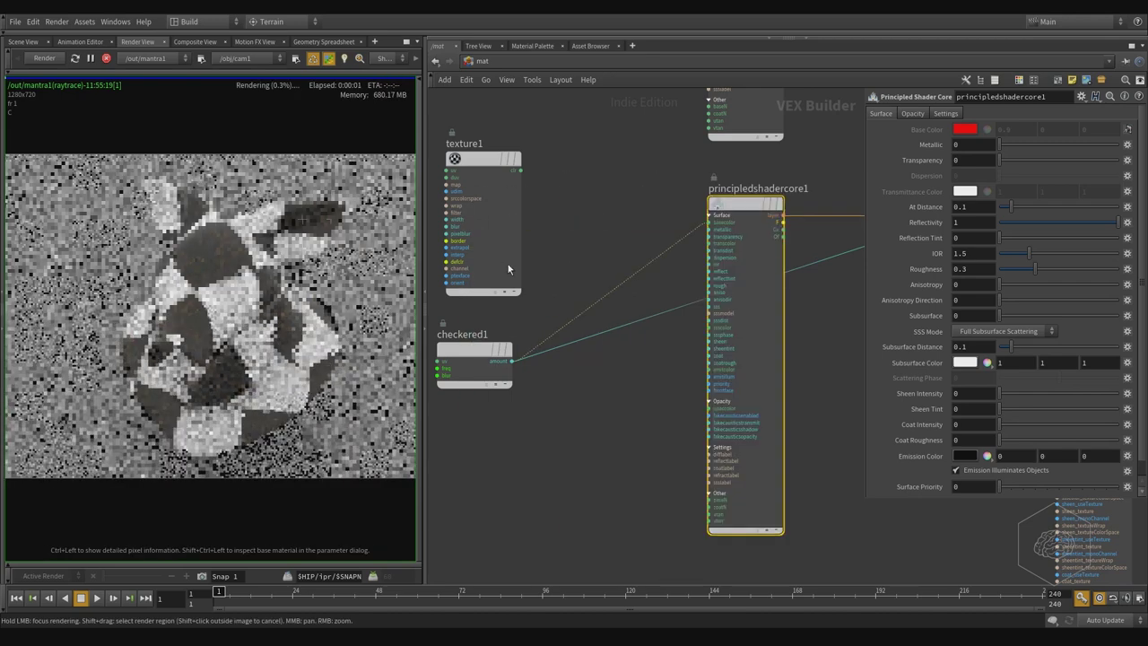
pyautogui.click(255, 278)
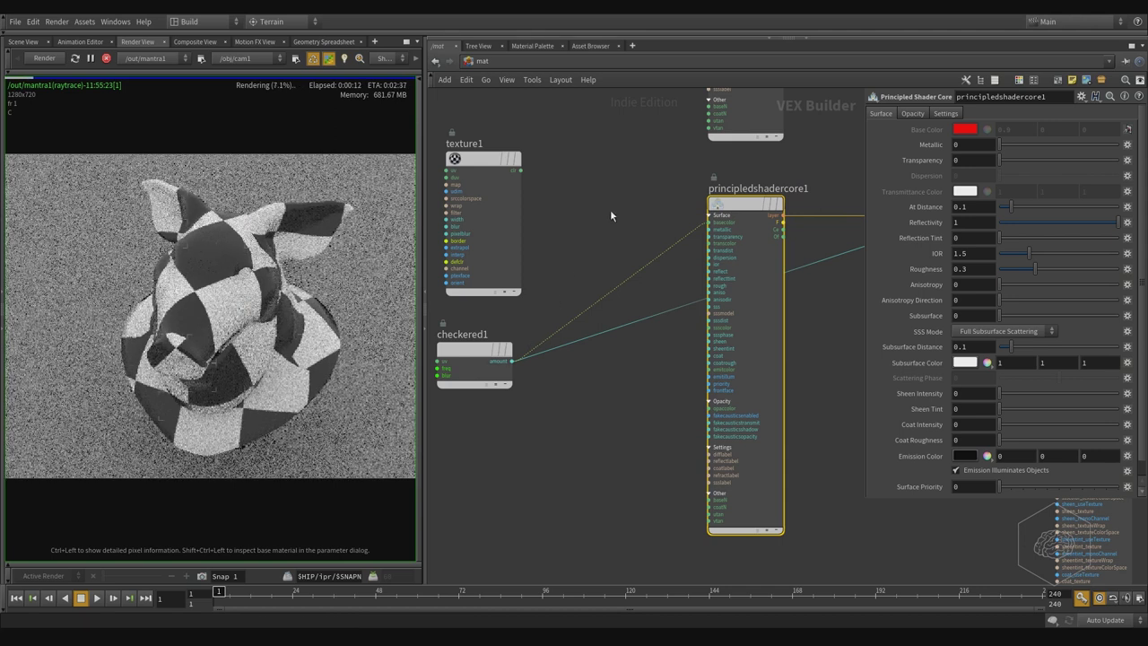
# Delete the wire between checkered1 and principledshadercore1's basecolor input
pyautogui.moveTo(611, 205); pyautogui.dragTo(642, 299)
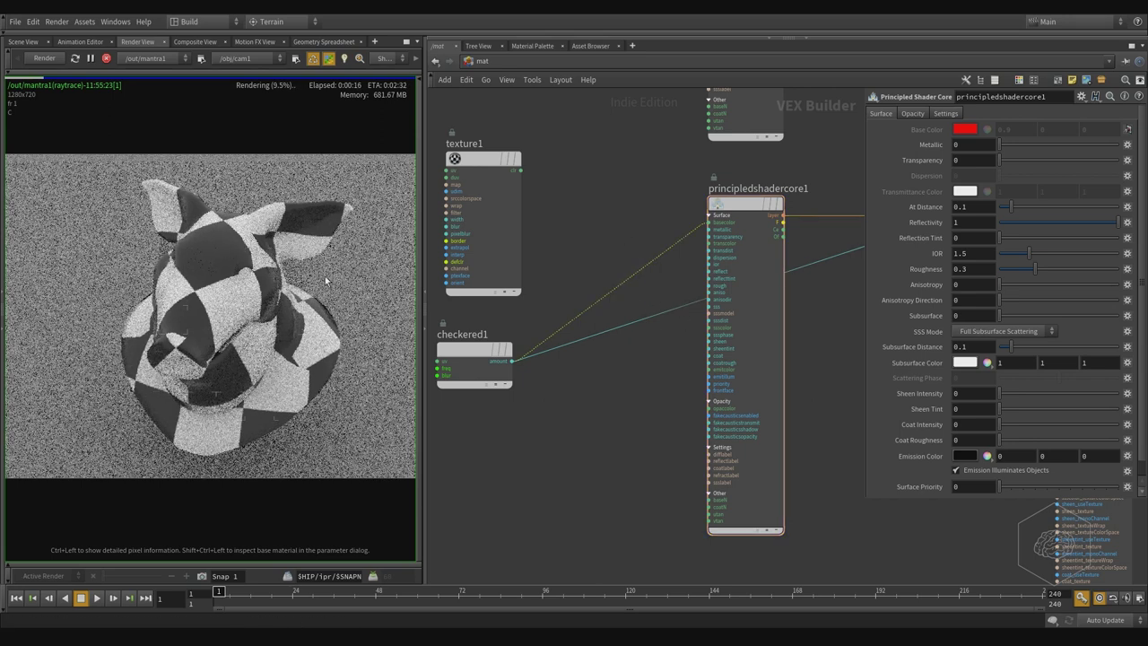
pyautogui.moveTo(650, 196); pyautogui.dragTo(609, 200, button='middle')
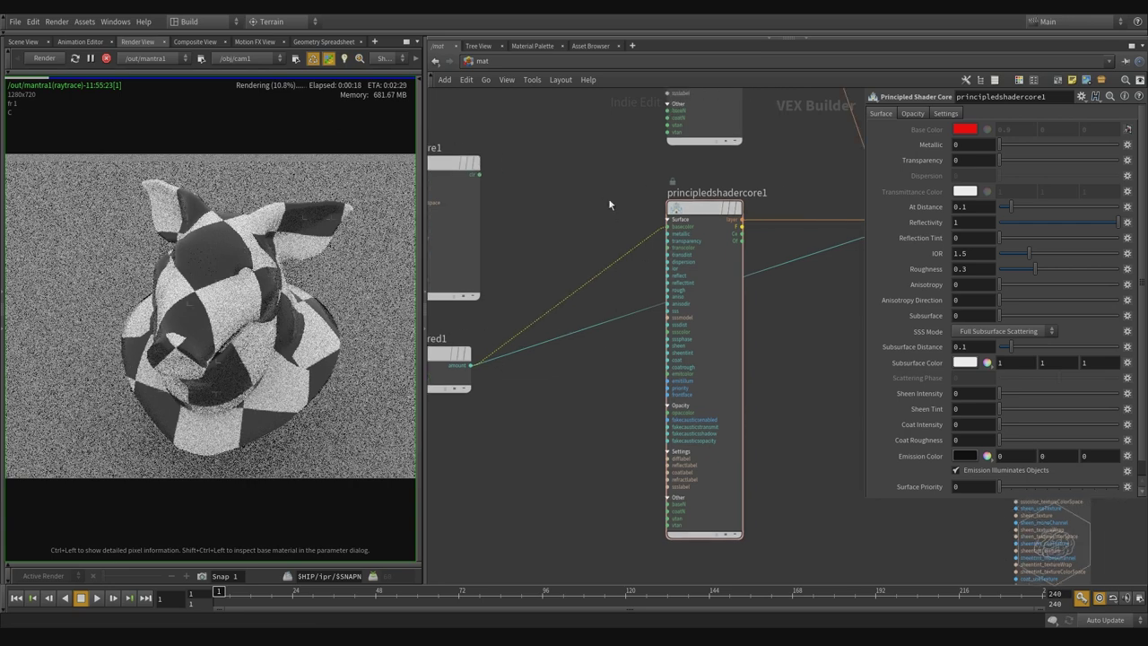
pyautogui.press('Delete')
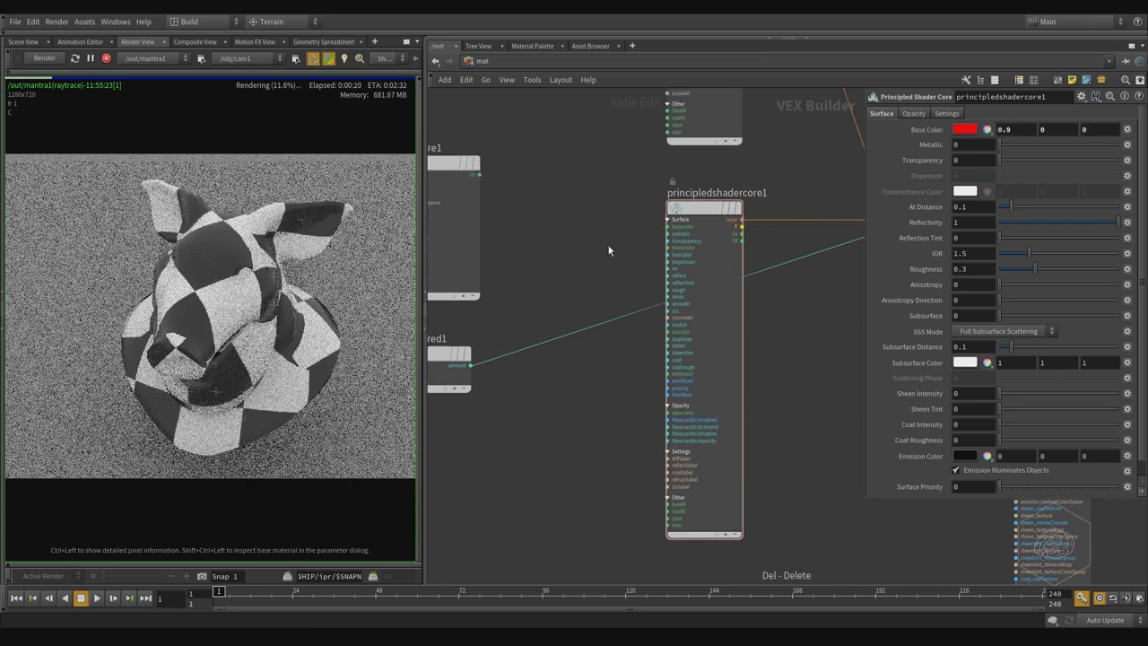
# Move checkered1 back to the empty area below layermix1, to the right of principledshadercore1
pyautogui.scroll(-3, 520, 296)
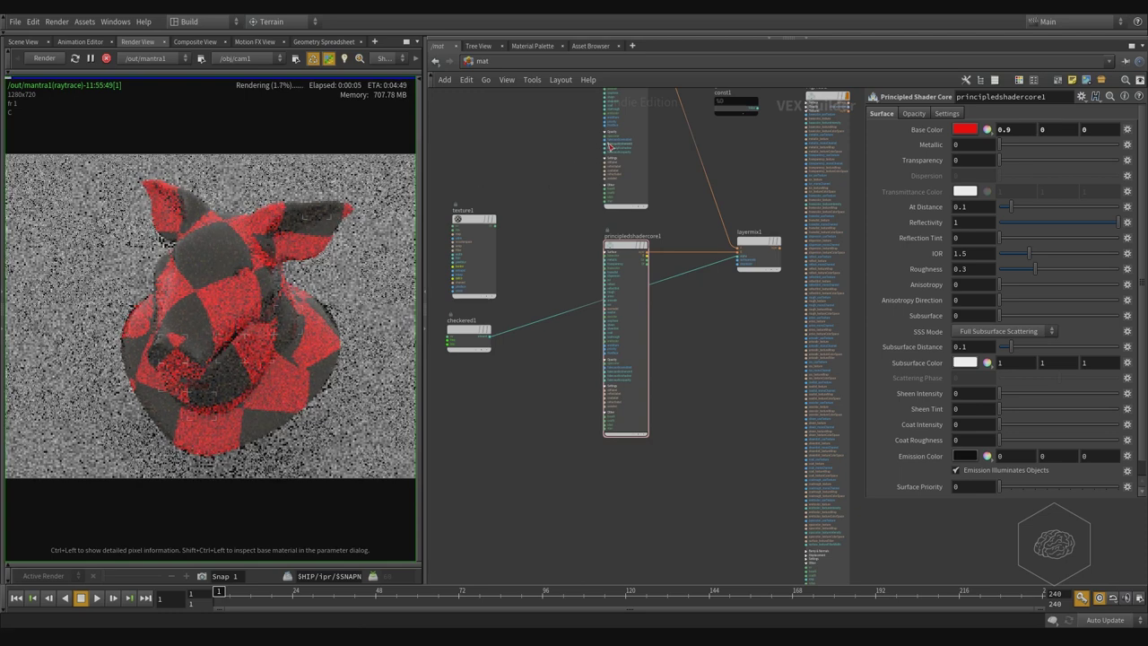
pyautogui.moveTo(567, 158); pyautogui.dragTo(507, 228, button='middle')
pyautogui.click(568, 170)
pyautogui.moveTo(463, 423); pyautogui.dragTo(714, 467)
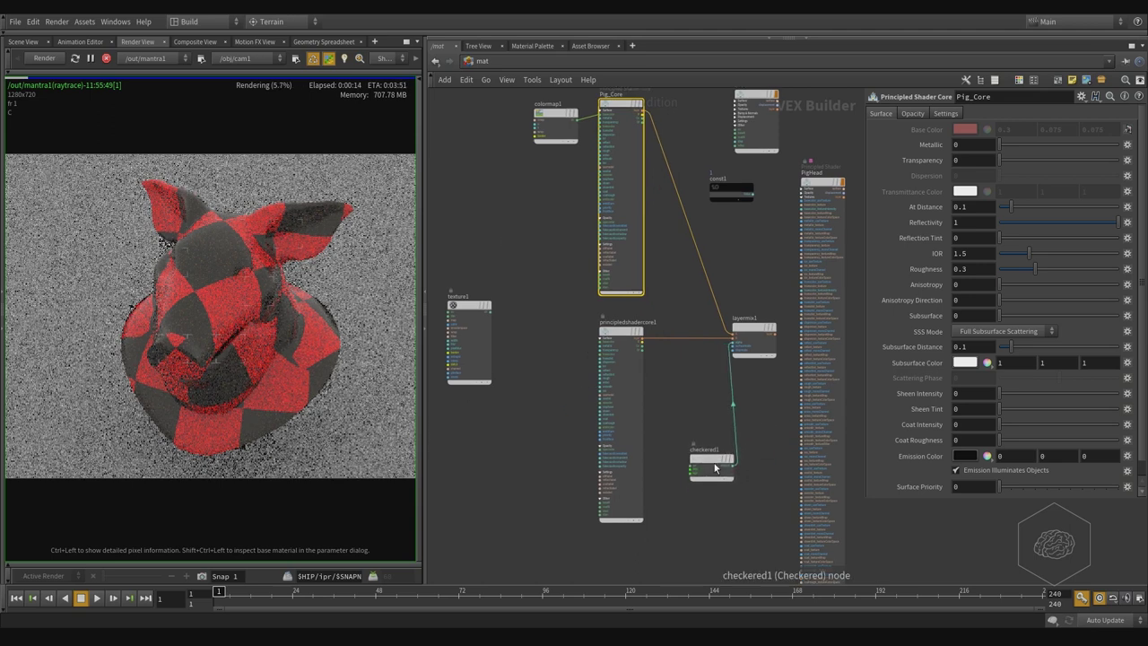
# Duplicate checkered1 and place the copy below texture1, to the left of principledshadercore1
pyautogui.moveTo(712, 431); pyautogui.dragTo(721, 379, button='middle')
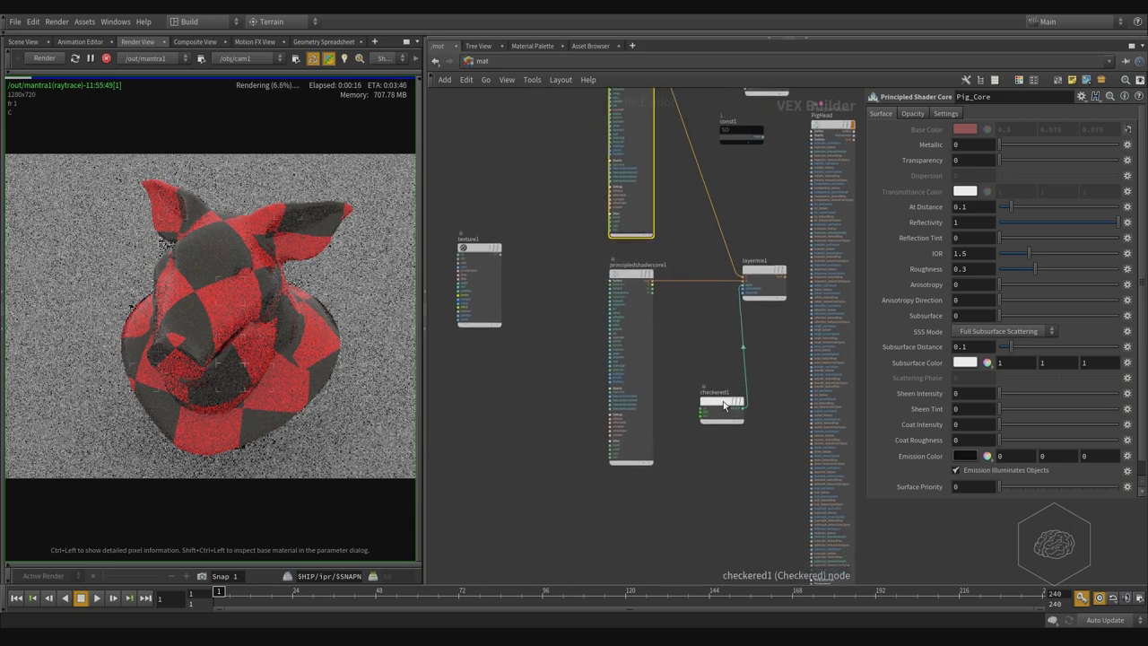
pyautogui.click(485, 411)
pyautogui.scroll(2, 548, 328)
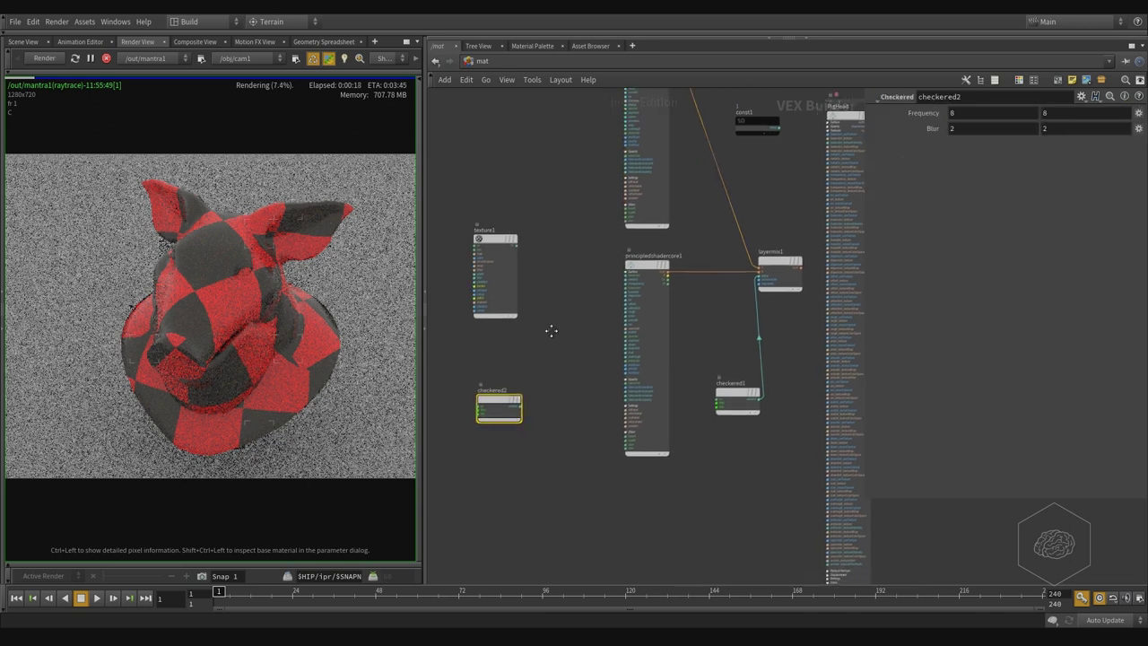
pyautogui.moveTo(554, 321); pyautogui.dragTo(577, 315, button='middle')
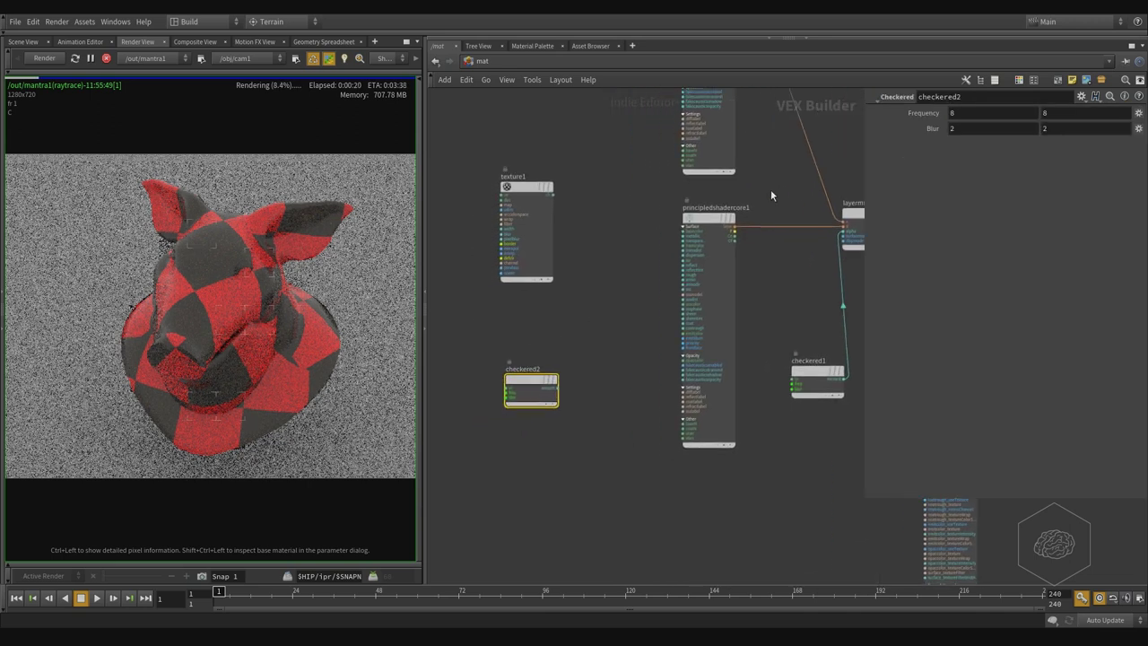
# Set layermix1's Surface Mode to Use B and connect checkered2's amount output to principledshadercore1's basecolor input
pyautogui.click(830, 265)
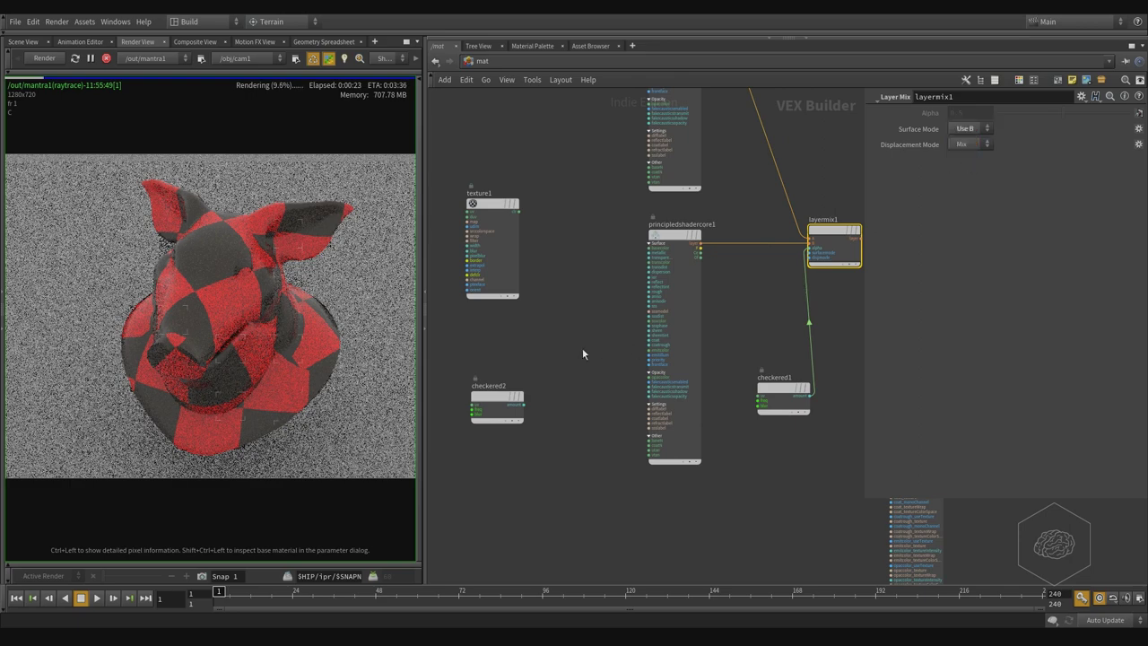
pyautogui.scroll(1, 553, 432)
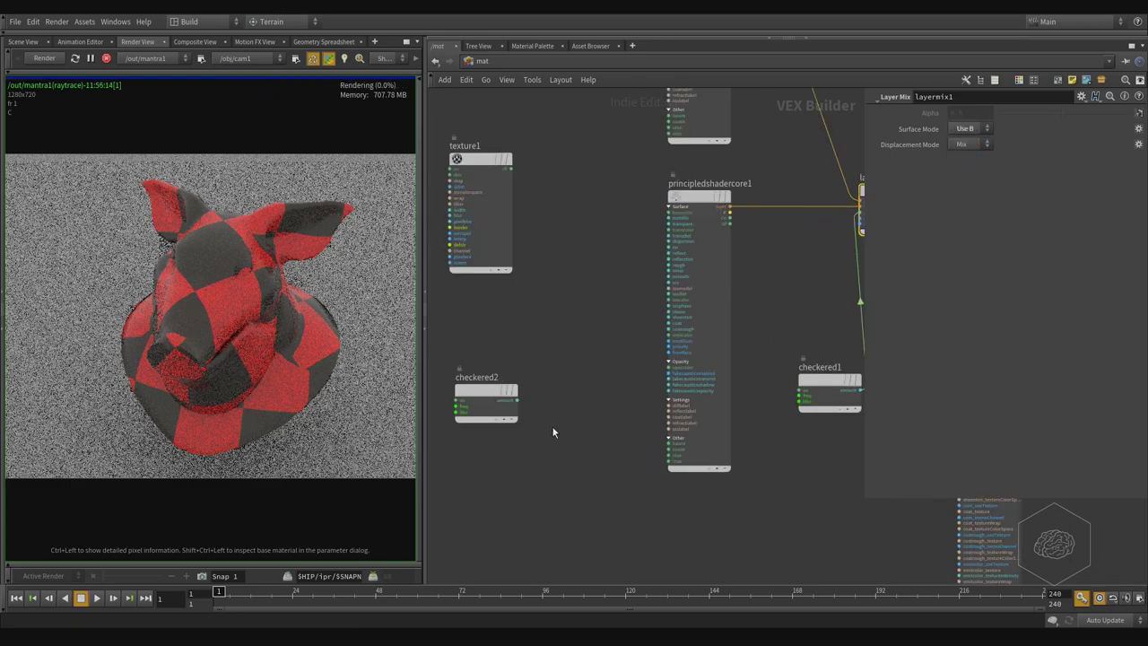
pyautogui.scroll(1, 553, 432)
pyautogui.moveTo(552, 432); pyautogui.dragTo(546, 486, button='middle')
pyautogui.click(504, 448)
pyautogui.click(685, 224)
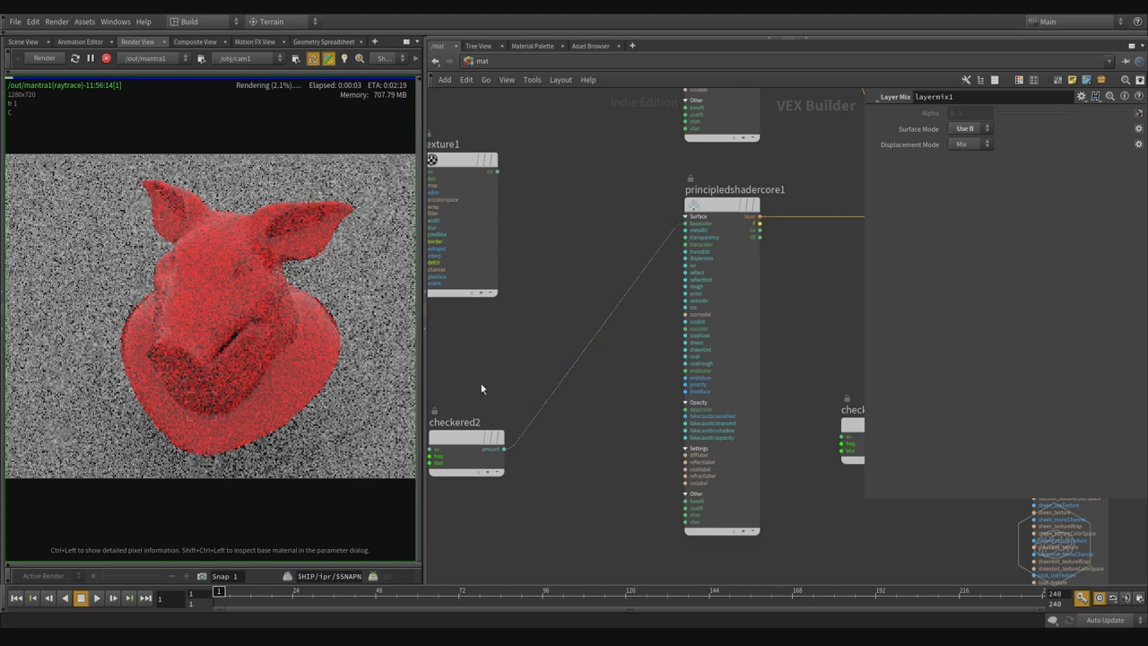
pyautogui.moveTo(533, 356); pyautogui.dragTo(600, 339, button='middle')
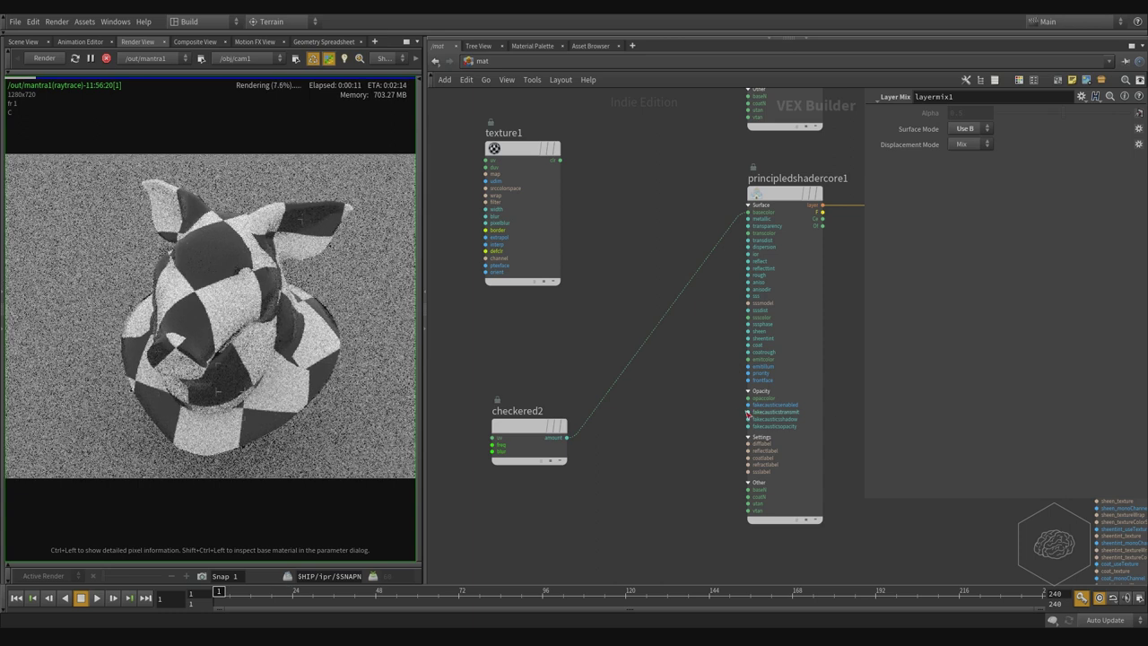
# Move checkered2 farther from principledshadercore1, making room for another node between them
pyautogui.moveTo(563, 387); pyautogui.dragTo(682, 369, button='middle')
pyautogui.moveTo(620, 400); pyautogui.dragTo(550, 379)
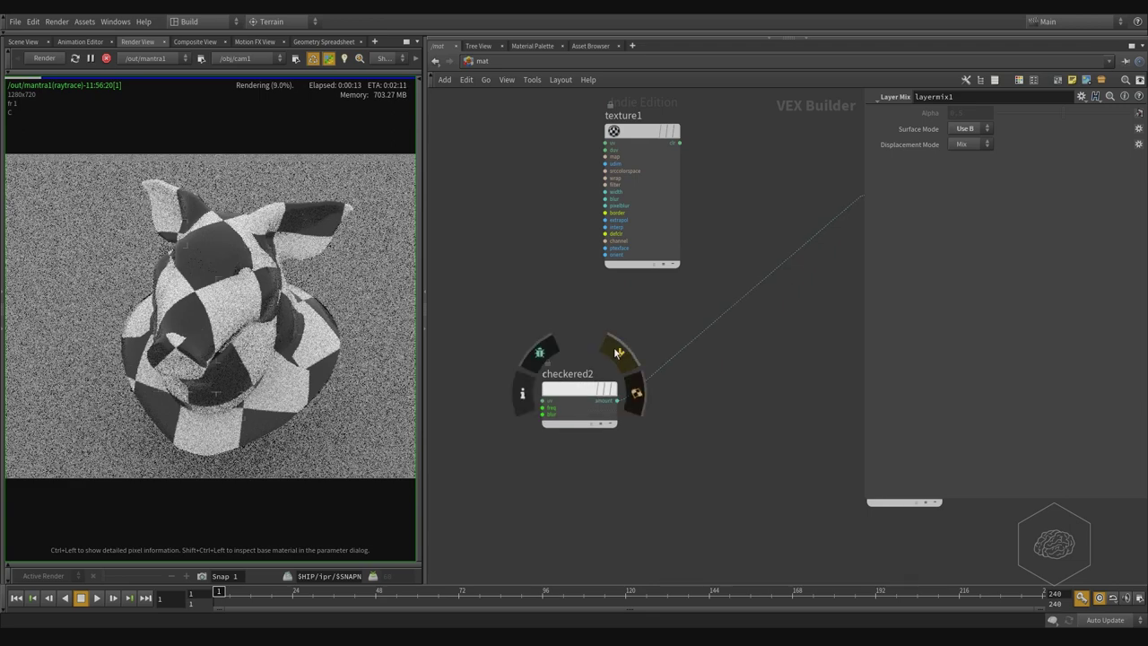
pyautogui.click(618, 353)
pyautogui.click(630, 368)
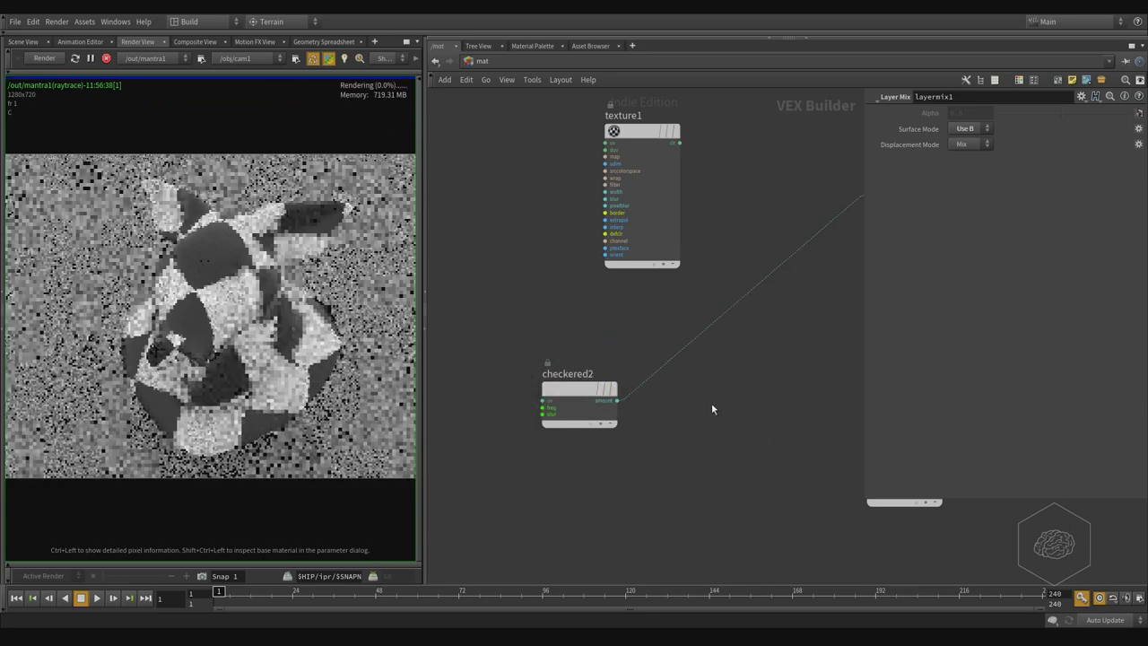
# Add a Color Mix node and place it between checkered2 and principledshadercore1
pyautogui.press('Tab')
pyautogui.write('color')
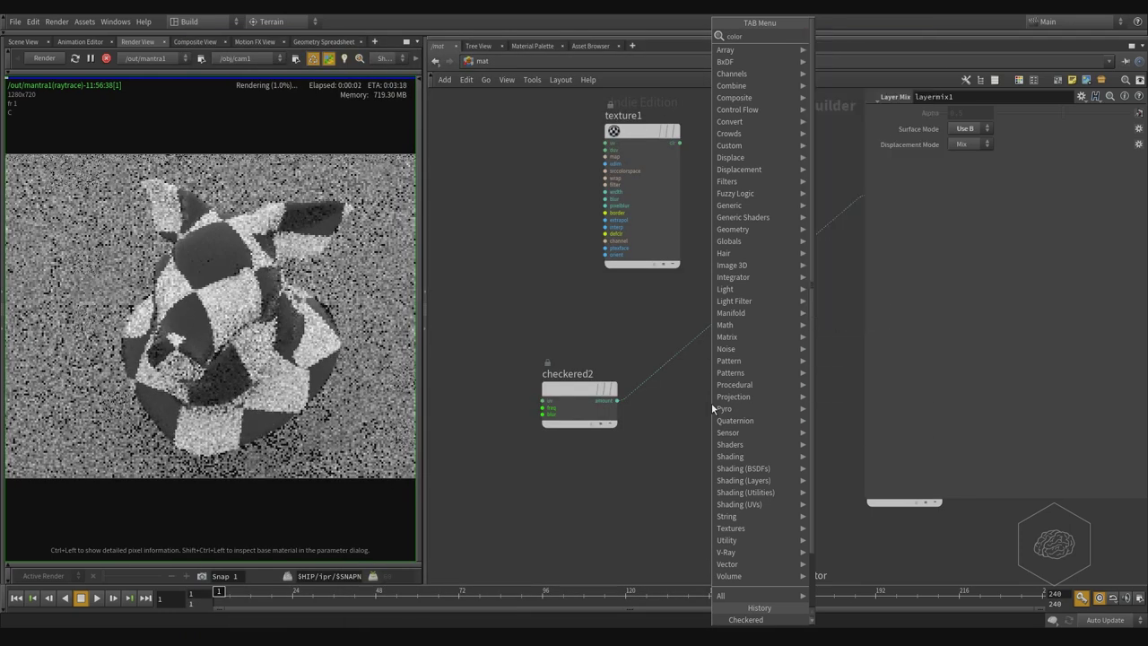
pyautogui.write(' mix')
pyautogui.press('Return')
pyautogui.click(712, 404)
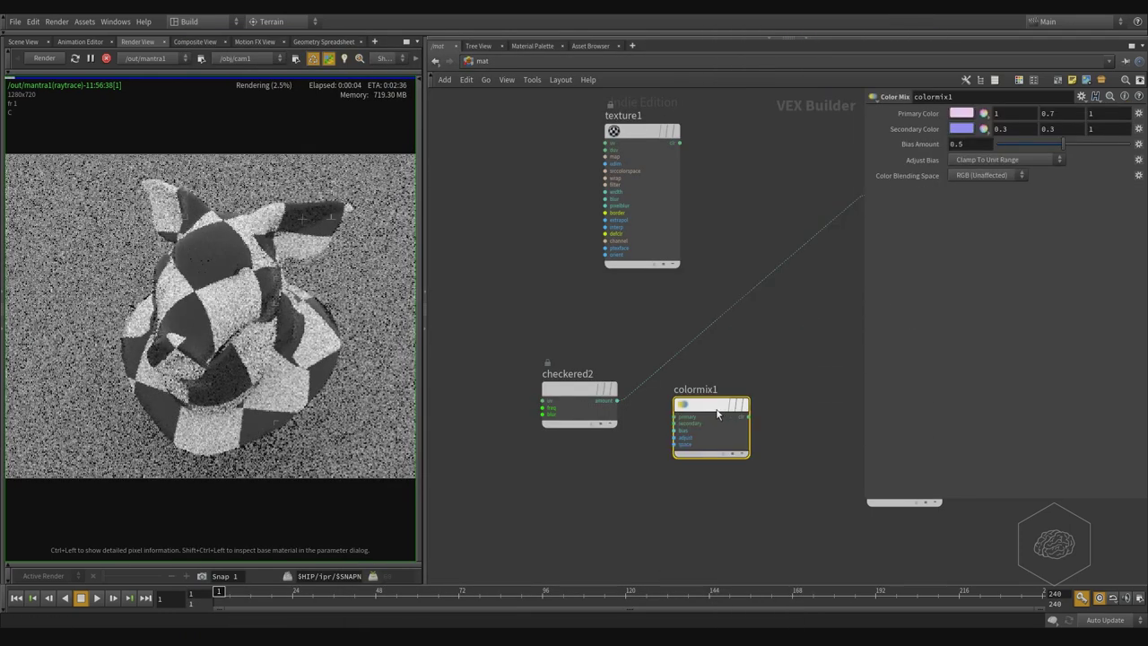
pyautogui.moveTo(717, 413); pyautogui.dragTo(751, 371)
# Move texture1 farther from principledshadercore1 and connect its clr output to colormix1's primary input
pyautogui.scroll(4, 745, 358)
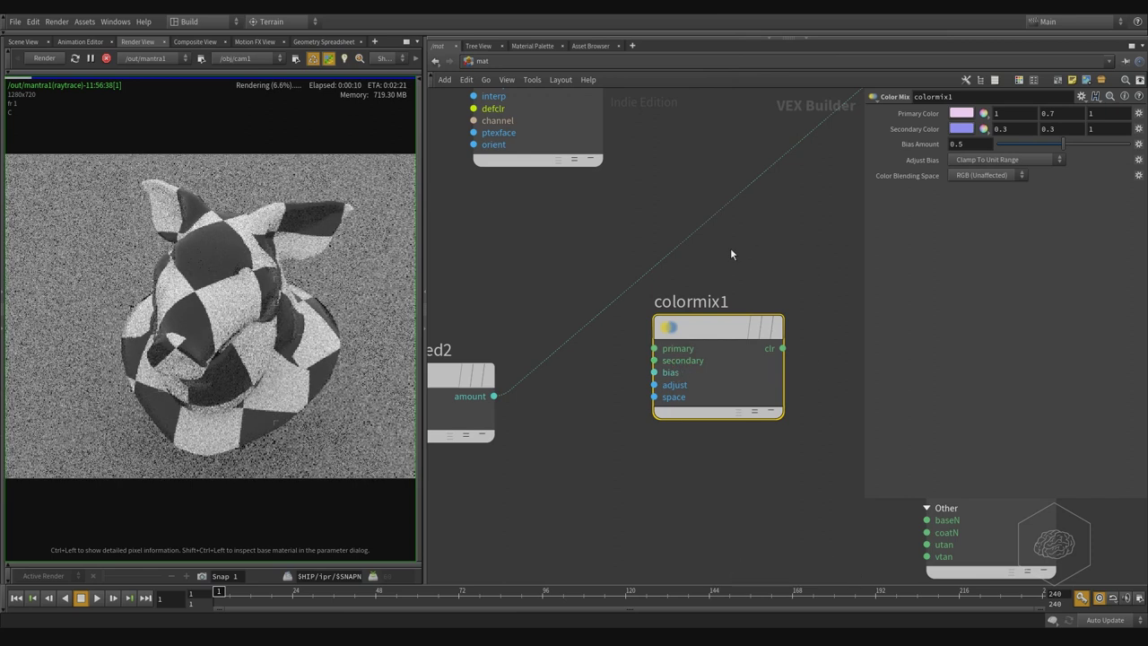
pyautogui.moveTo(731, 246); pyautogui.dragTo(723, 271, button='middle')
pyautogui.scroll(-3, 741, 310)
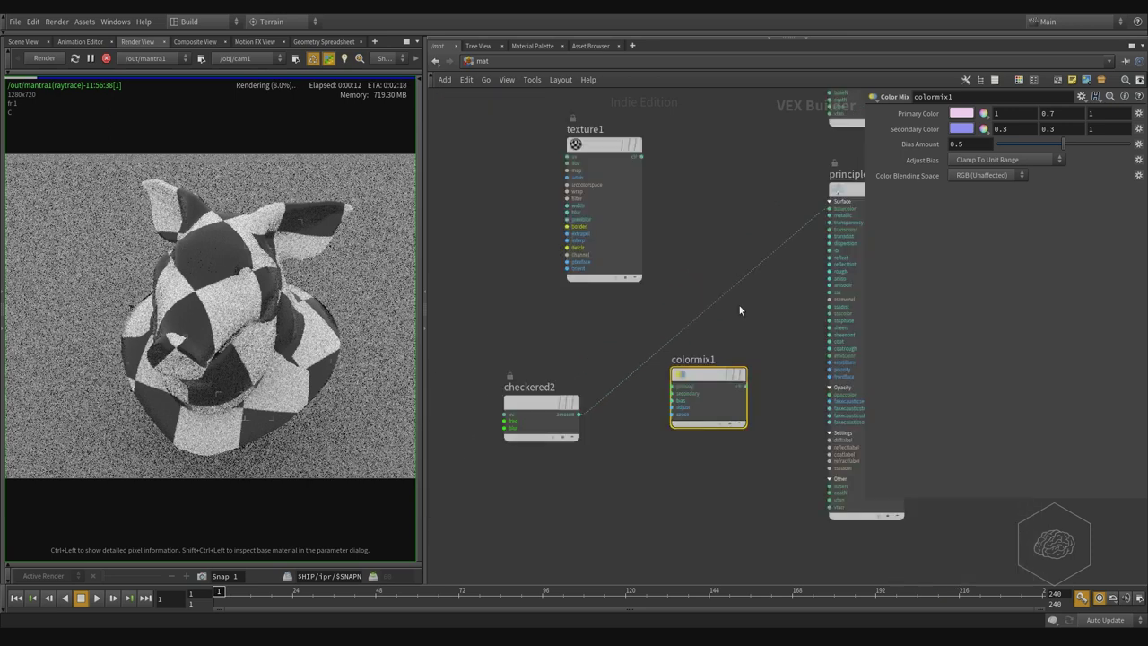
pyautogui.moveTo(598, 159)
pyautogui.moveTo(599, 159); pyautogui.dragTo(488, 162)
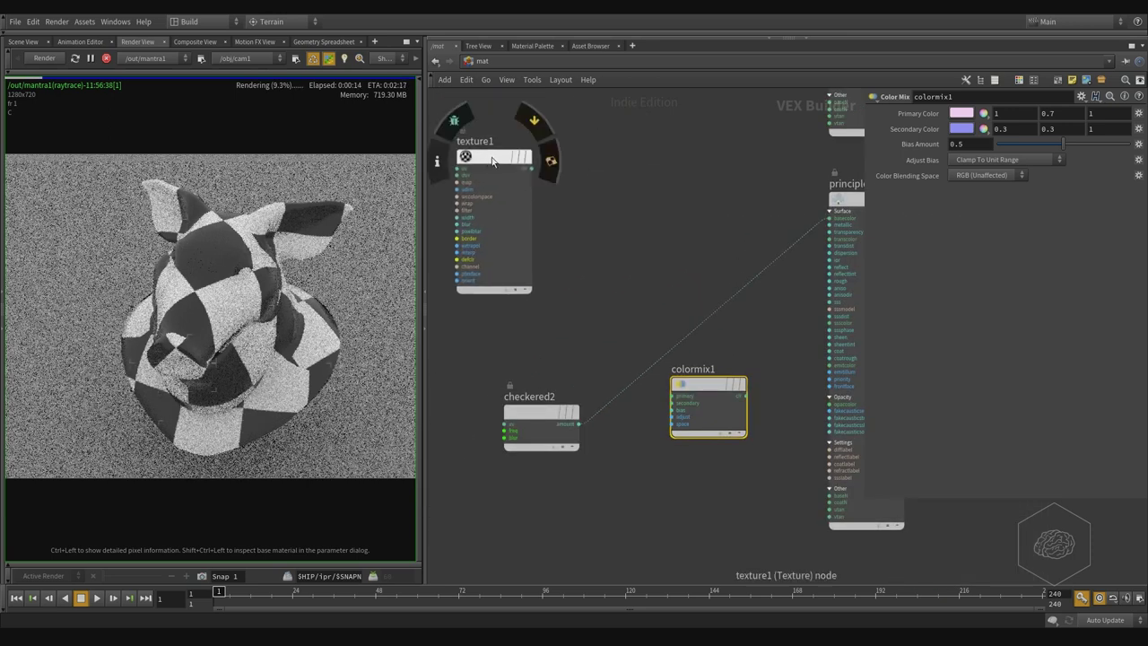
pyautogui.click(532, 169)
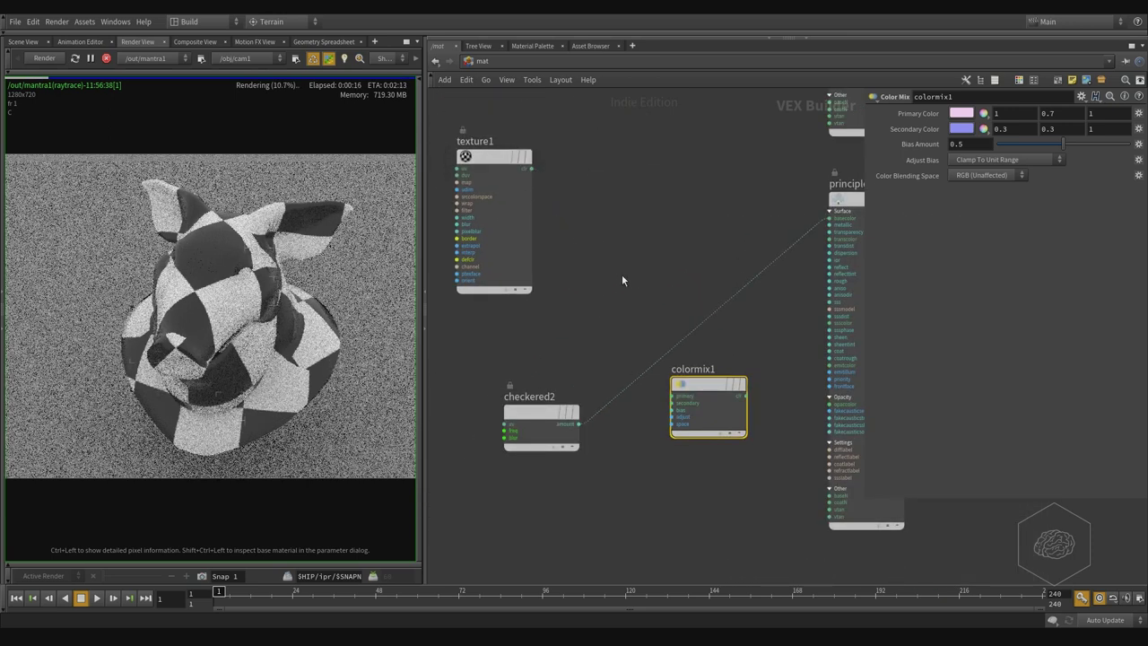
pyautogui.click(672, 410)
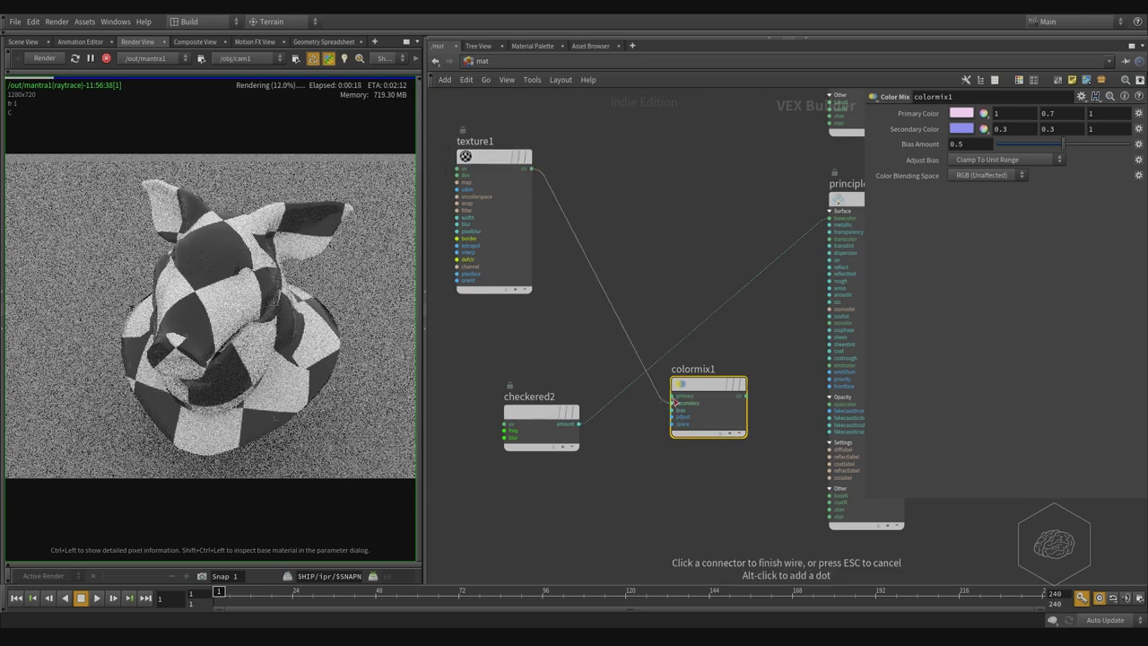
pyautogui.click(673, 396)
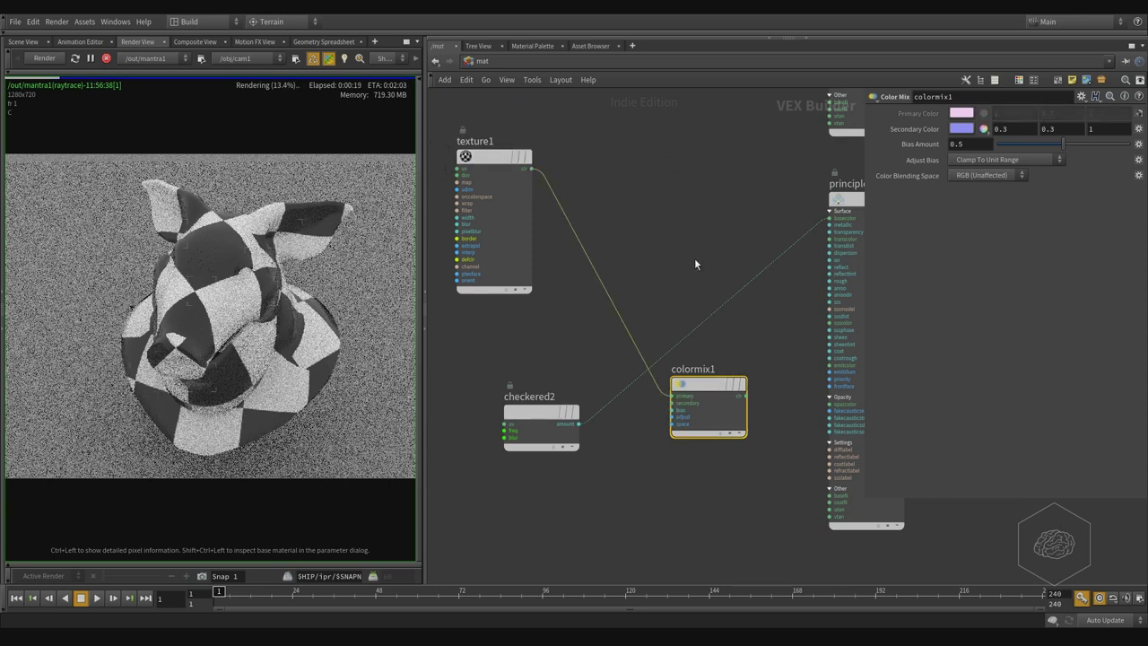
# Connect checkered2's amount output to colormix1's secondary input
pyautogui.scroll(2, 695, 263)
pyautogui.moveTo(671, 271); pyautogui.dragTo(674, 205, button='middle')
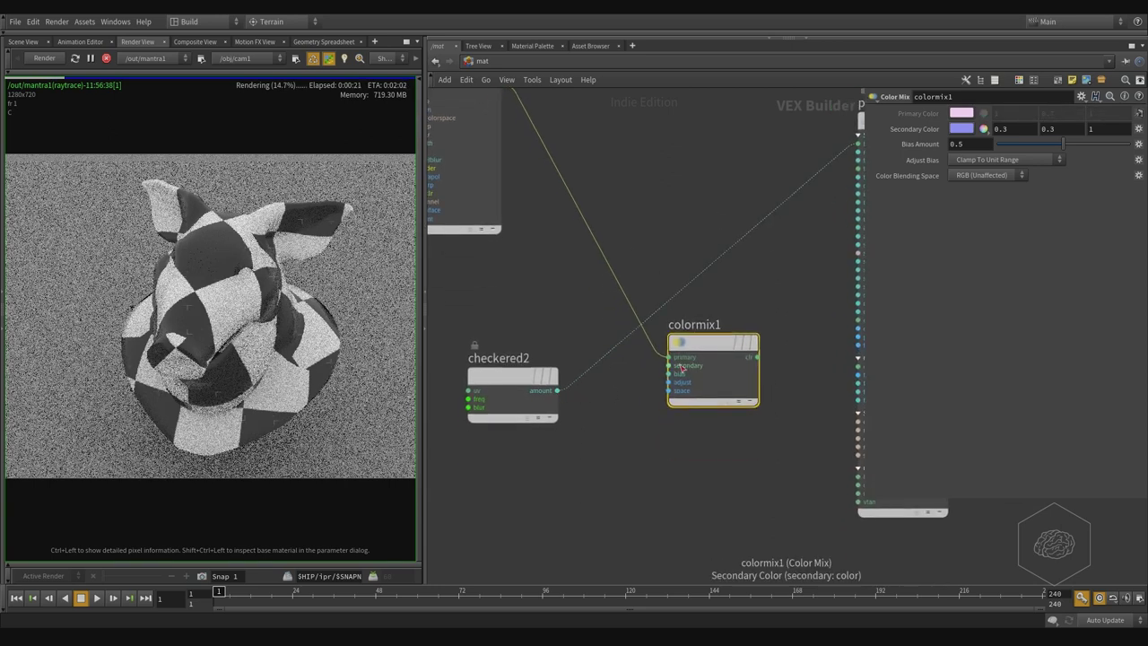
pyautogui.click(557, 390)
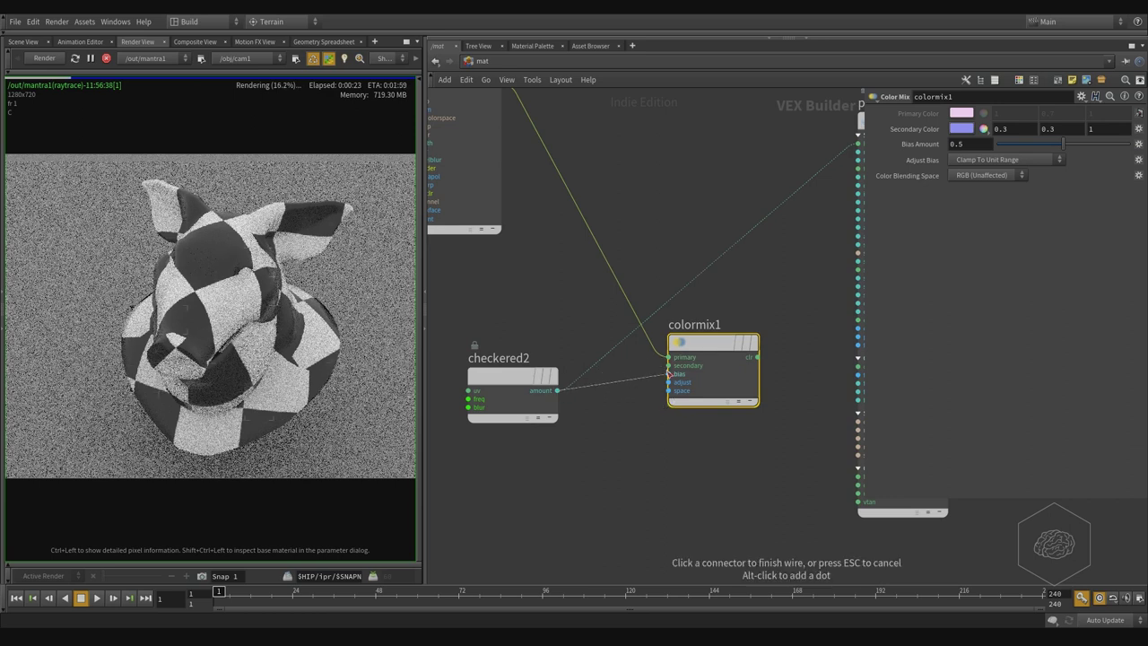
pyautogui.click(669, 365)
# Connect colormix1's clr output to principledshadercore1's basecolor input, replacing the direct checkered2 wire
pyautogui.moveTo(802, 243); pyautogui.dragTo(758, 315, button='middle')
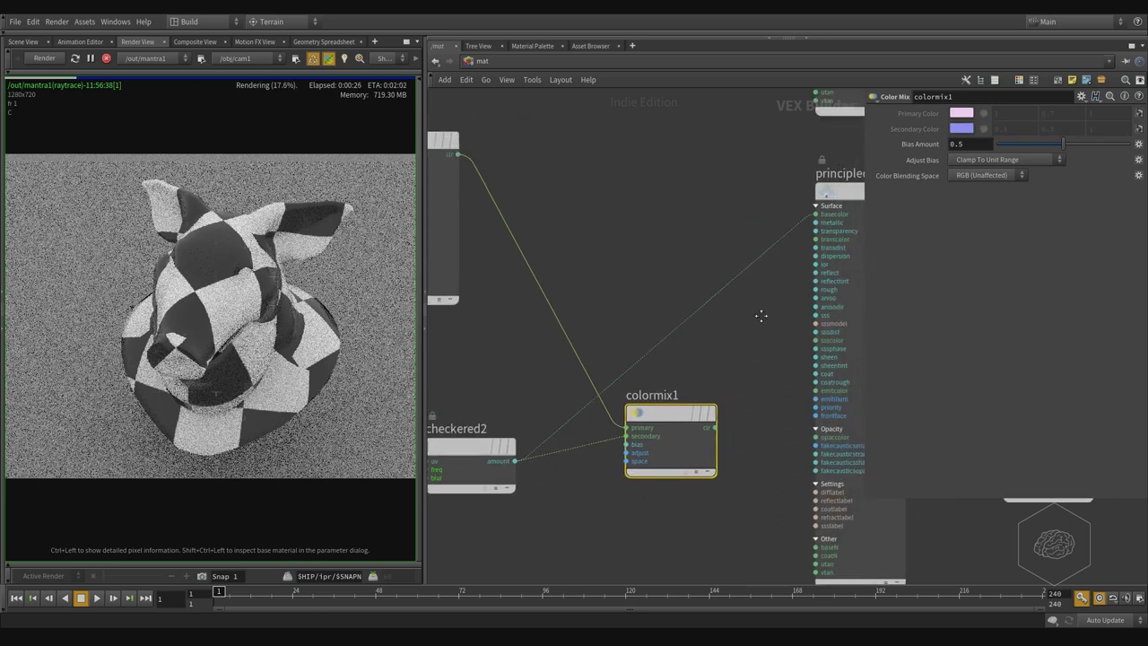
pyautogui.click(718, 433)
pyautogui.click(799, 216)
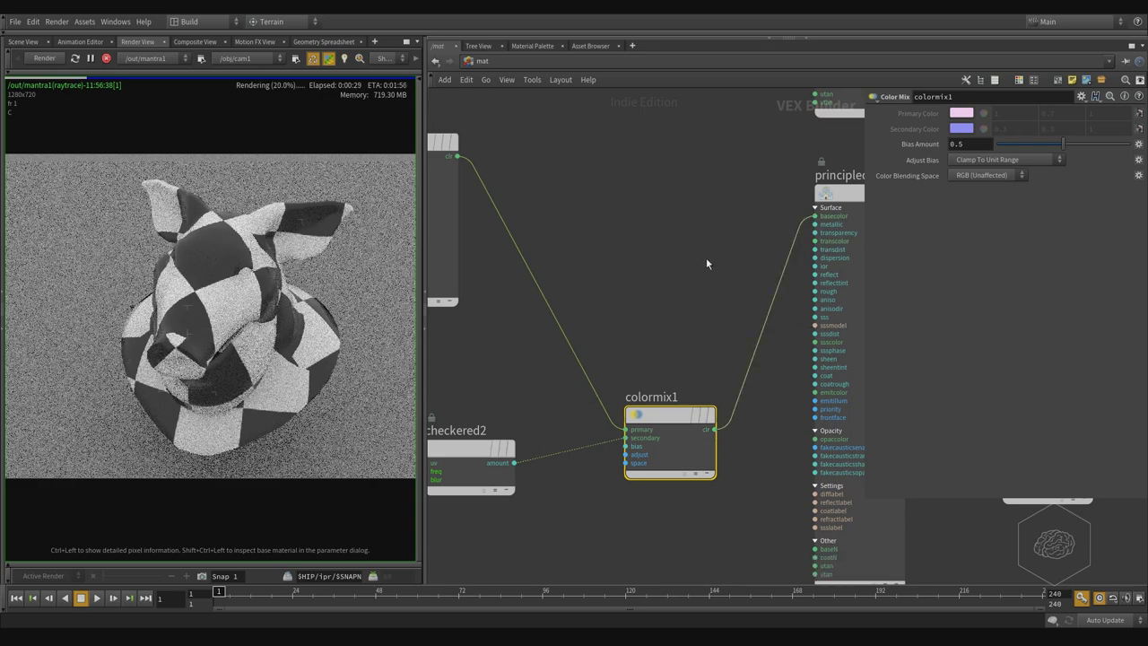
pyautogui.moveTo(624, 271); pyautogui.dragTo(681, 280, button='middle')
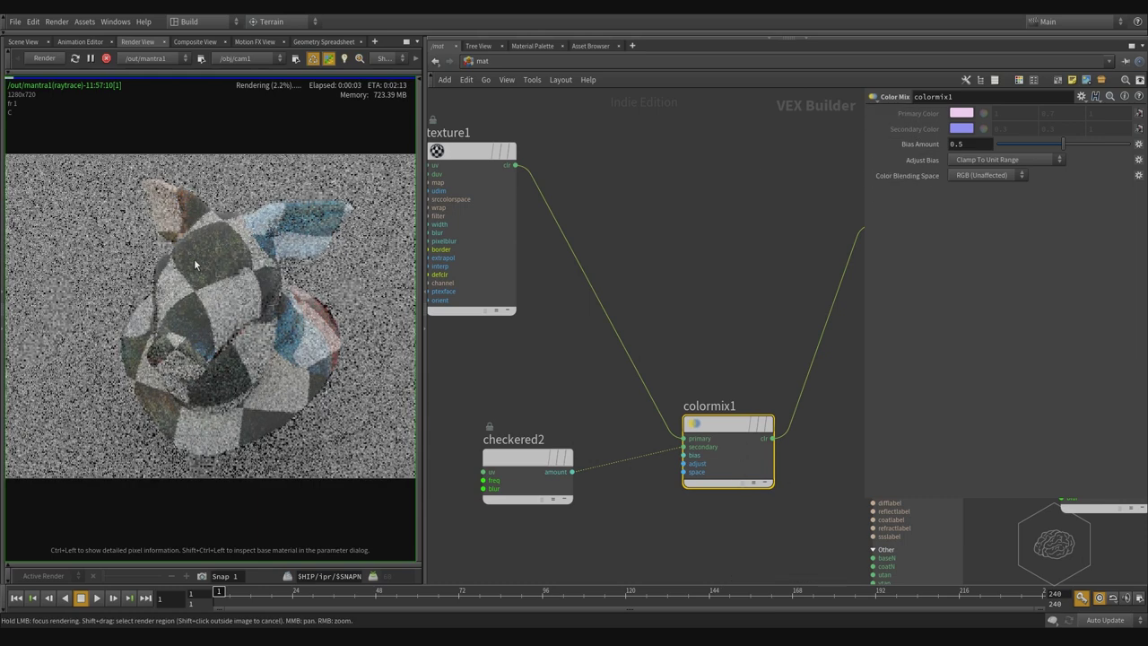
# Align texture1 directly above checkered2 in the network
pyautogui.moveTo(518, 459)
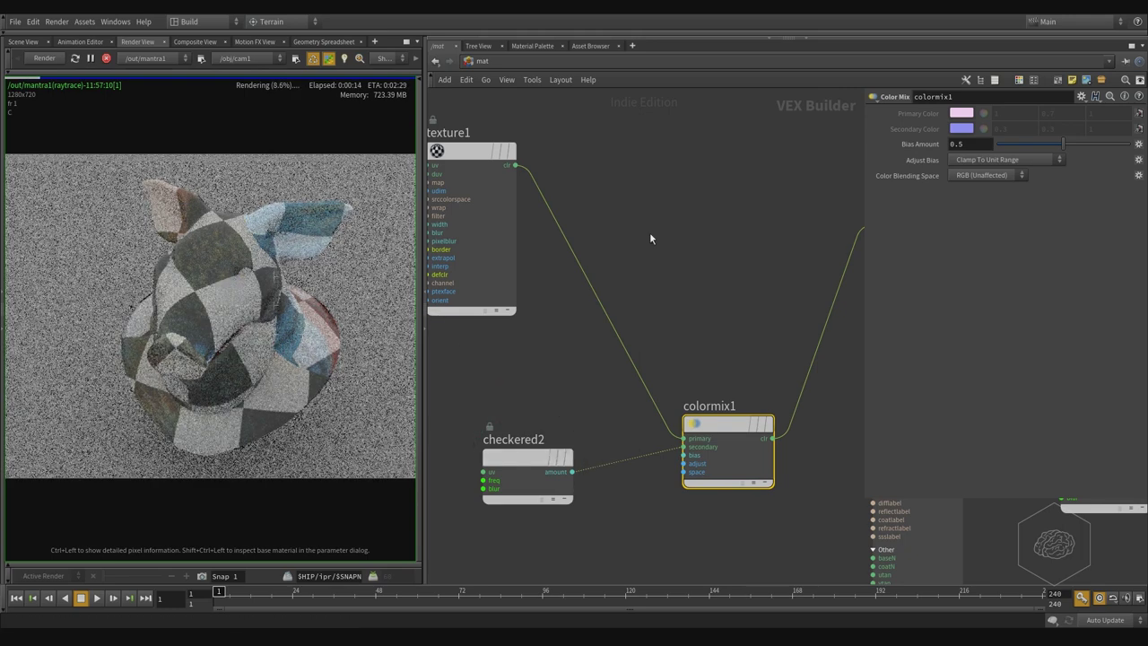
pyautogui.moveTo(705, 199); pyautogui.dragTo(716, 236, button='middle')
pyautogui.moveTo(479, 191); pyautogui.dragTo(523, 207)
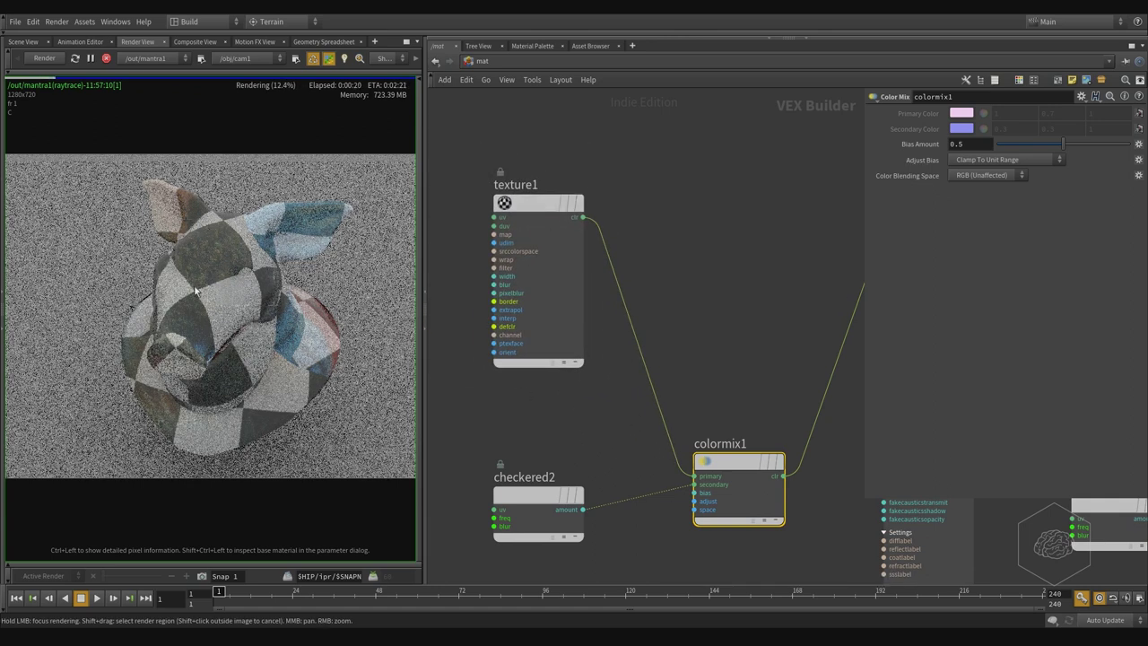
pyautogui.moveTo(637, 234); pyautogui.dragTo(687, 205, button='middle')
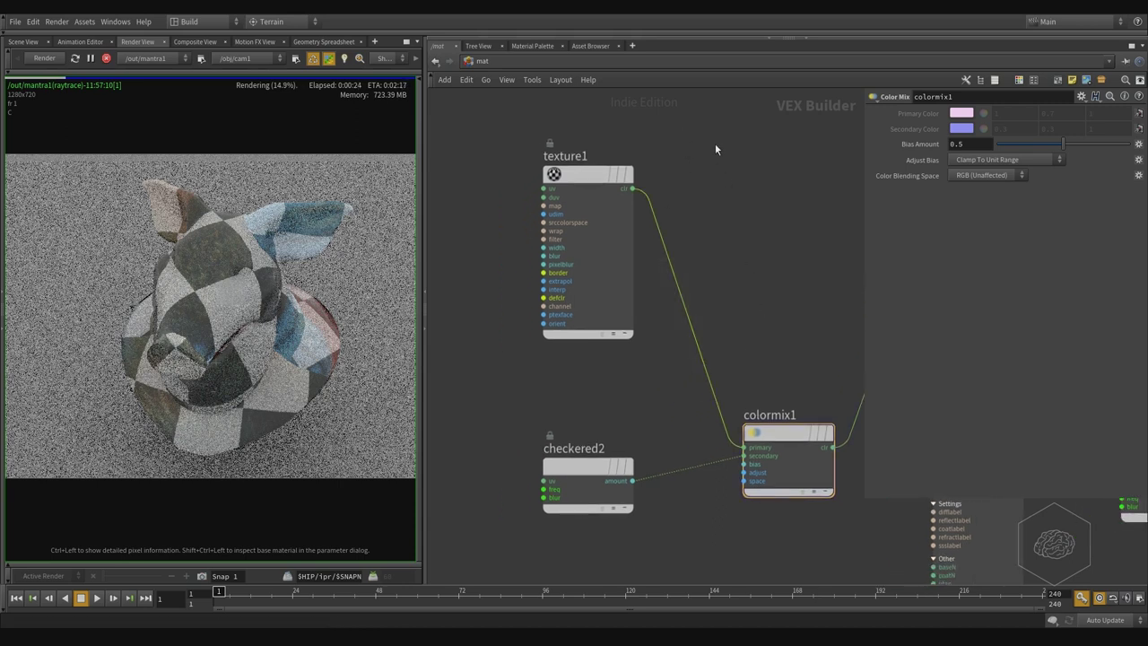
# Delete the wires feeding colormix1's primary and secondary inputs from texture1 and checkered2
pyautogui.press('Delete')
pyautogui.moveTo(708, 505); pyautogui.dragTo(672, 412, button='middle')
pyautogui.scroll(3, 584, 436)
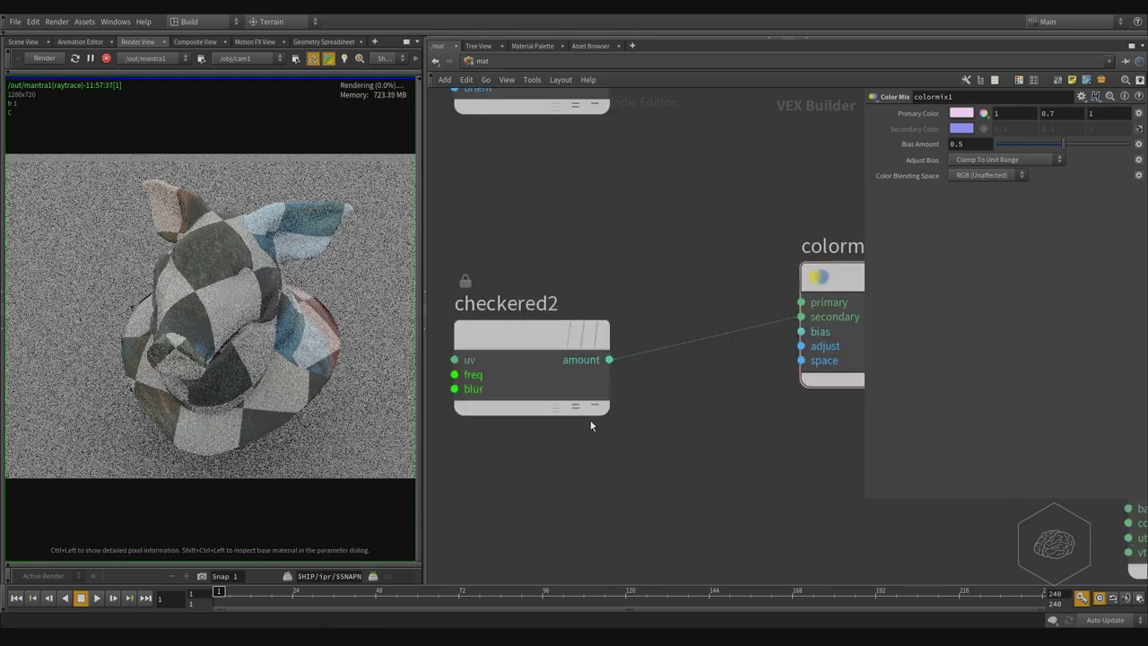
pyautogui.press('Delete')
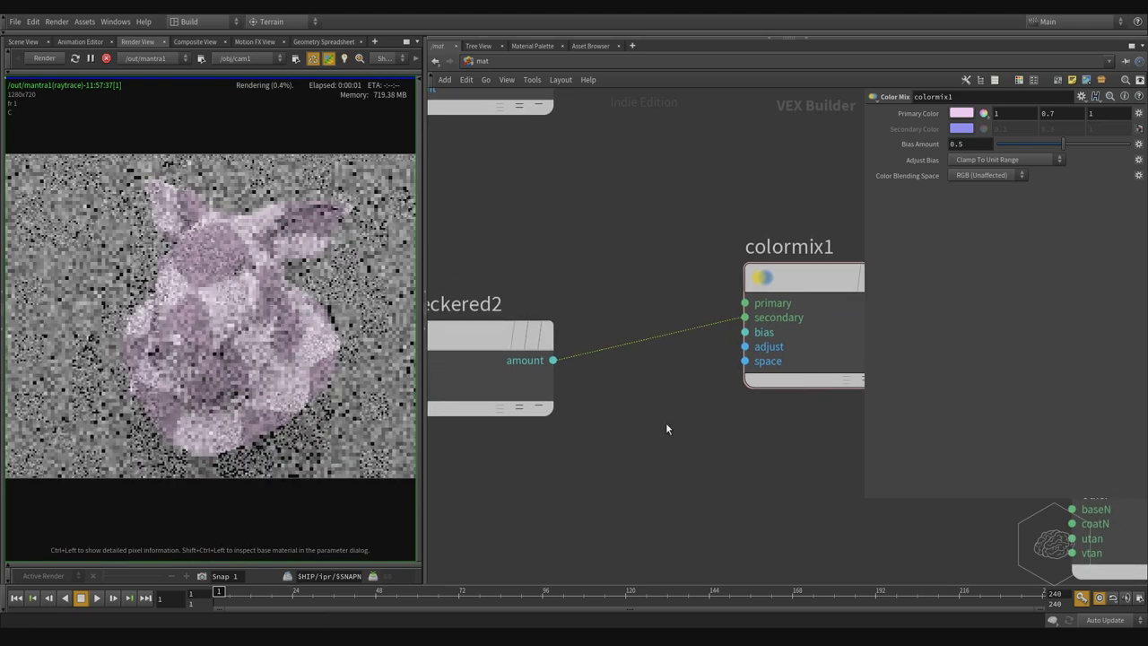
# Connect checkered2's amount output to colormix1's bias input
pyautogui.click(553, 360)
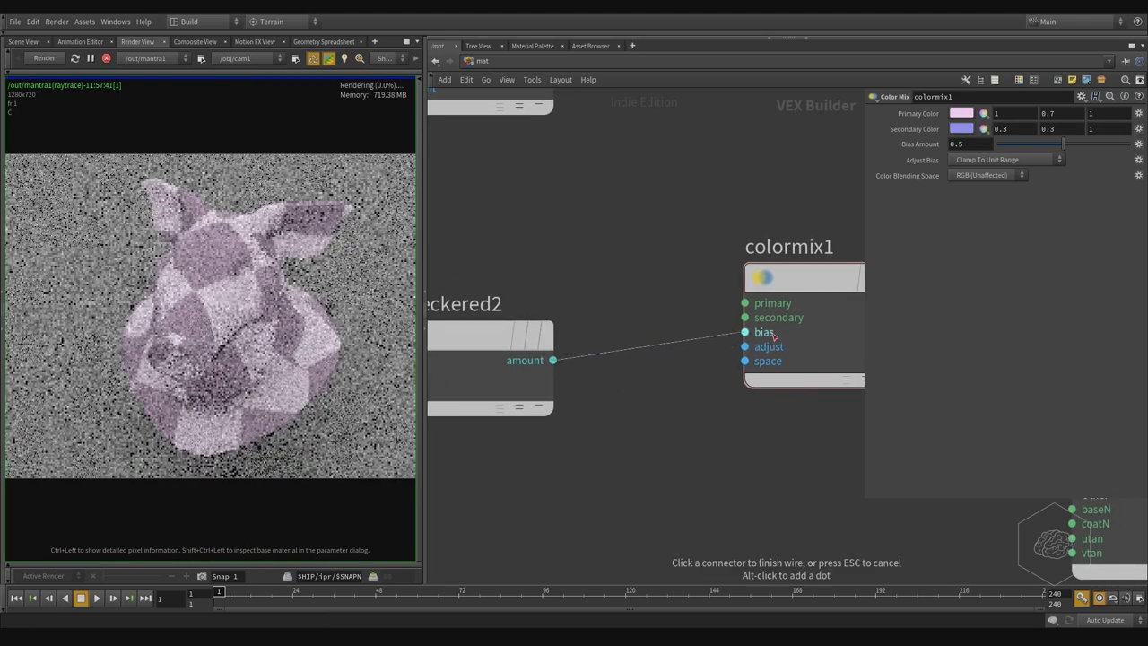
pyautogui.click(745, 332)
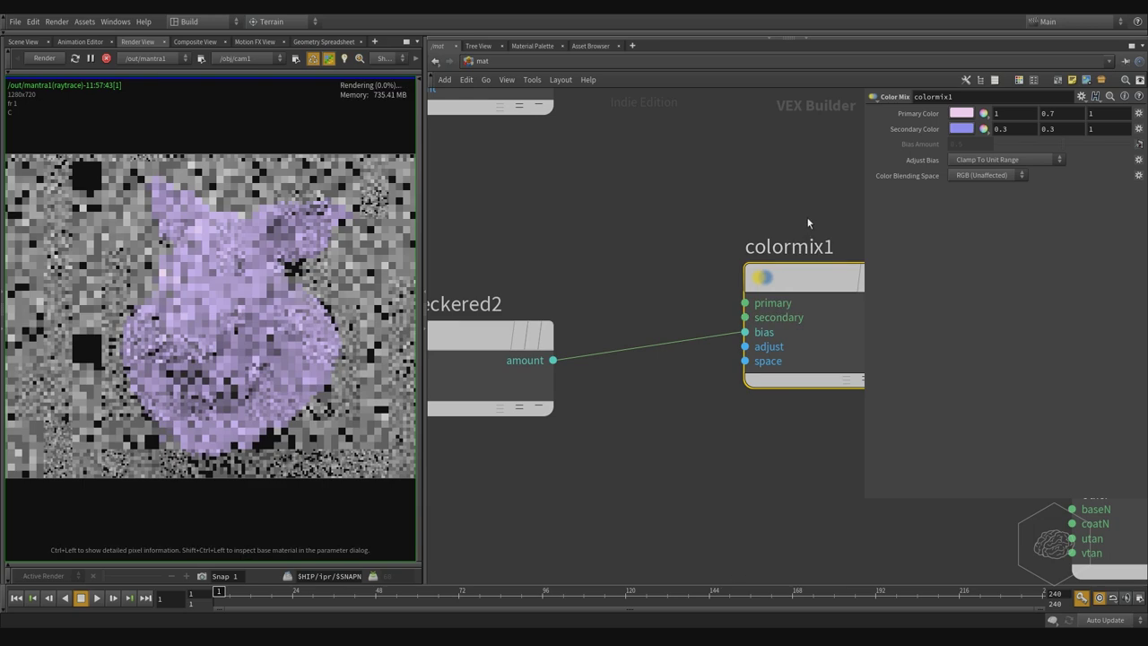
pyautogui.moveTo(799, 198); pyautogui.dragTo(702, 248, button='middle')
pyautogui.moveTo(612, 196); pyautogui.dragTo(605, 234, button='middle')
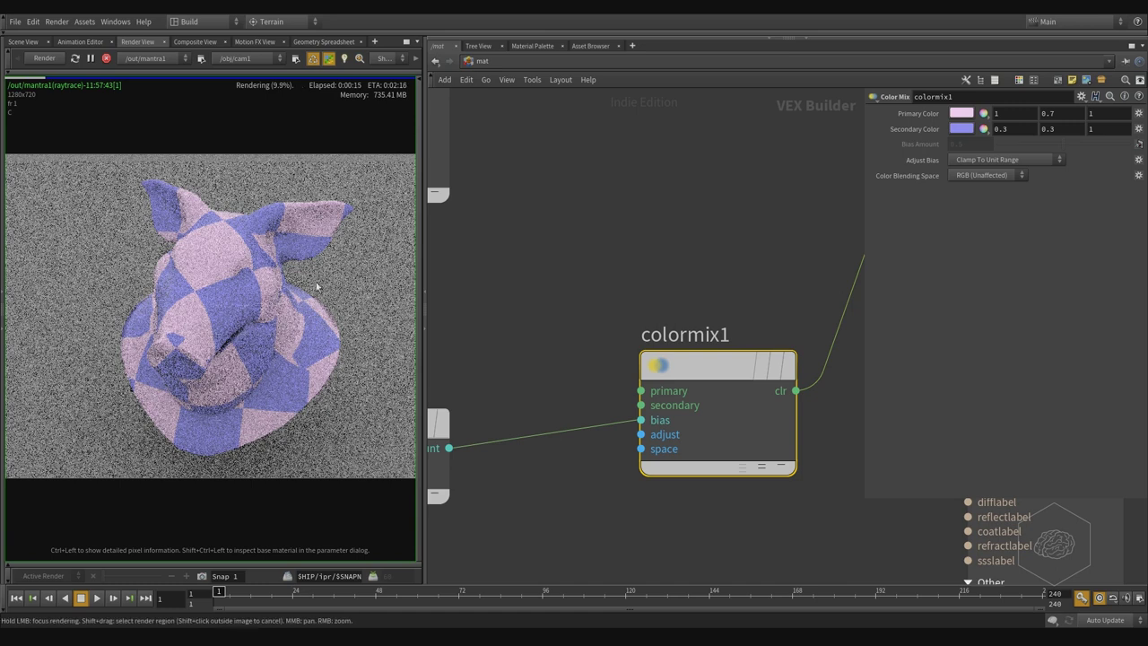
# Set colormix1's secondary color to lime green (0.45, 0.9, 0) and its primary color to cyan (0, 0.9, 0.9)
pyautogui.click(961, 129)
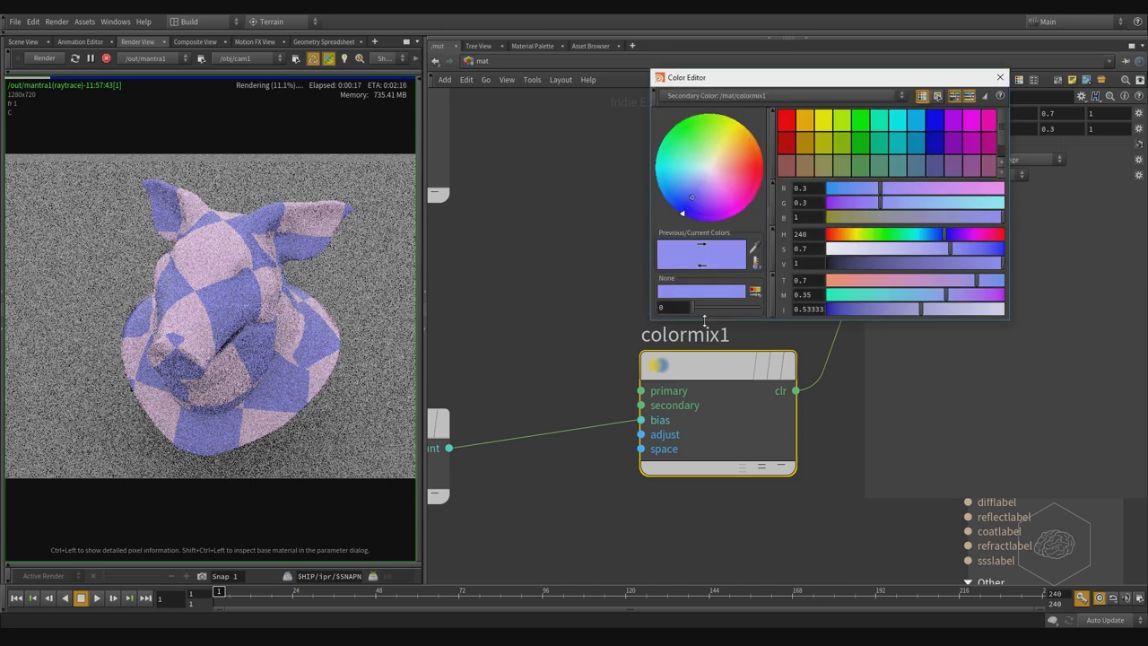
pyautogui.click(841, 120)
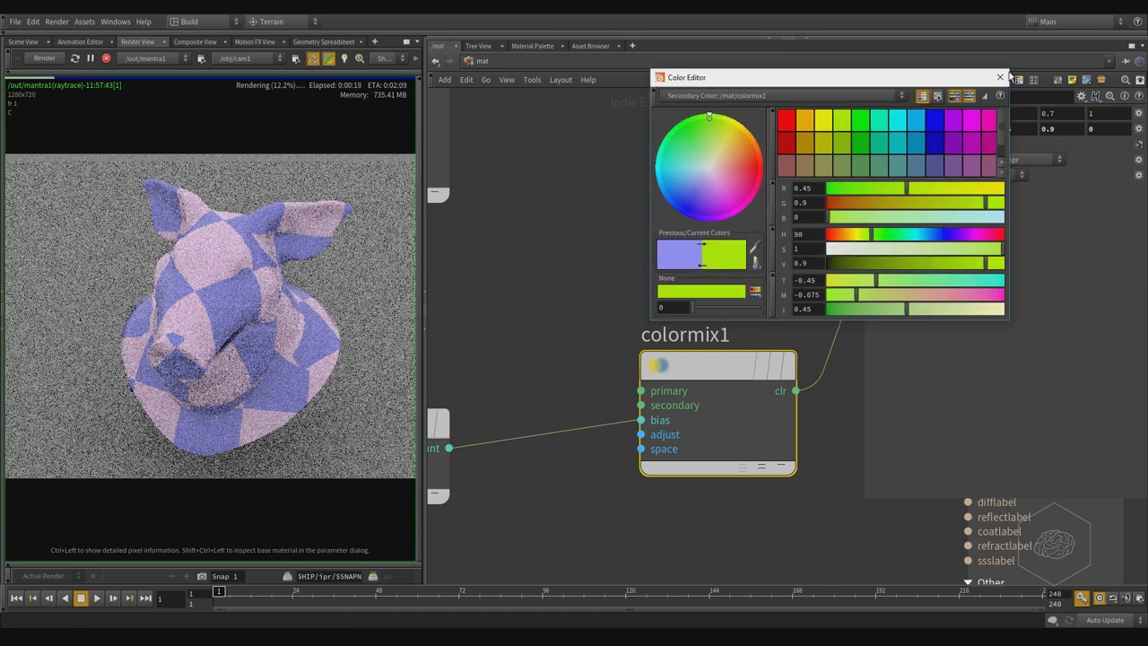
pyautogui.click(1001, 77)
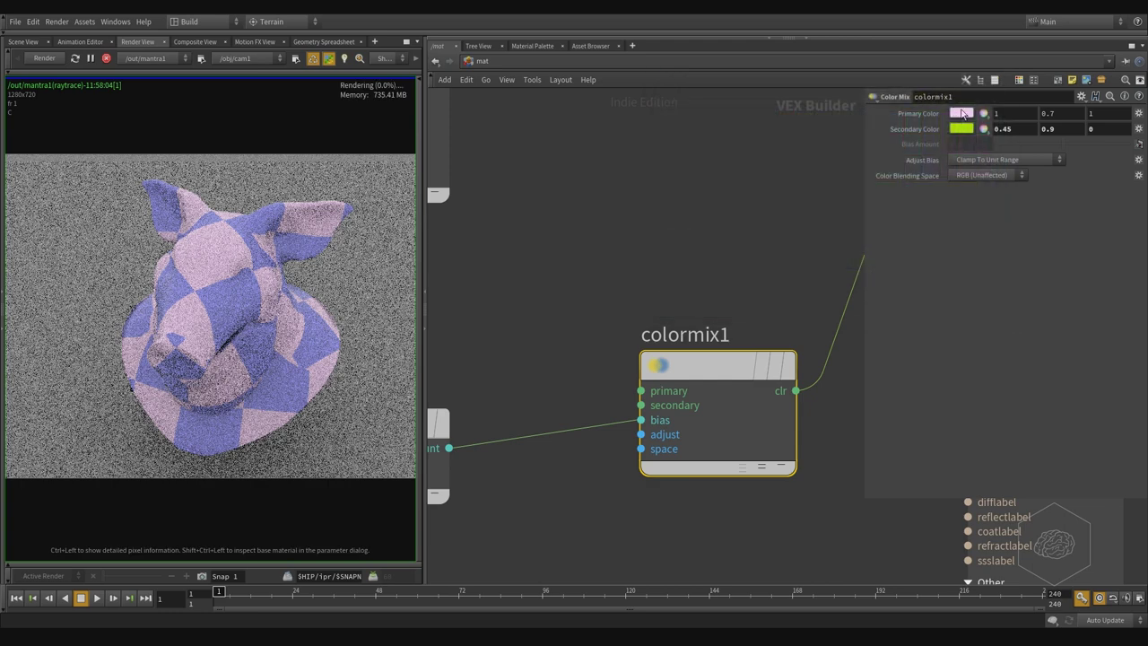
pyautogui.click(961, 114)
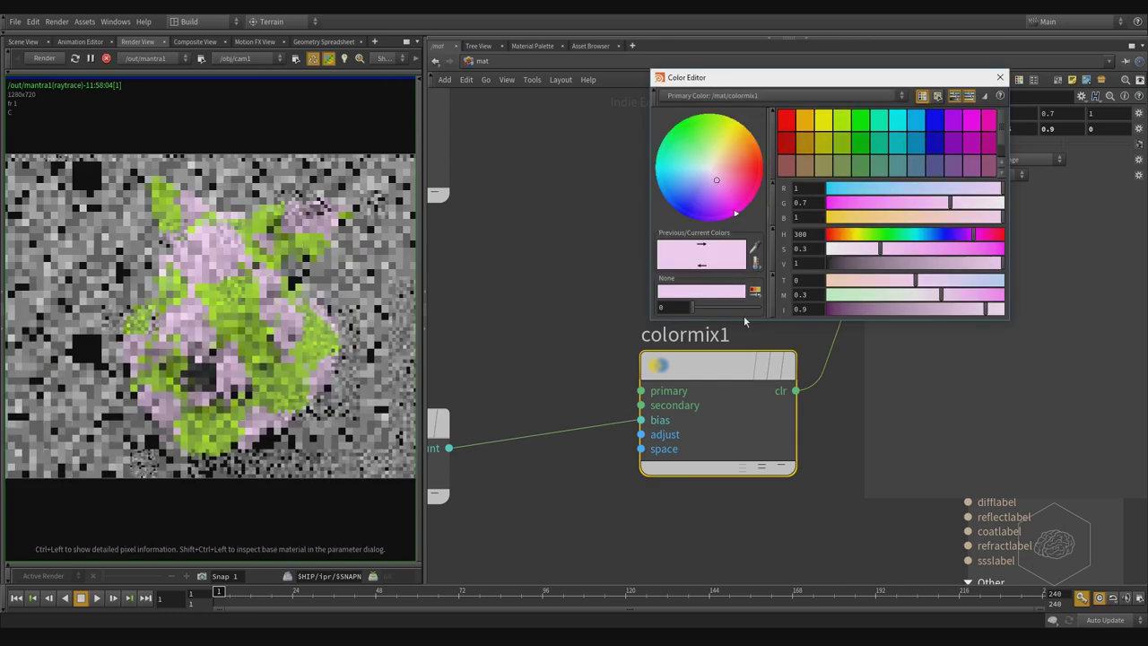
pyautogui.click(899, 124)
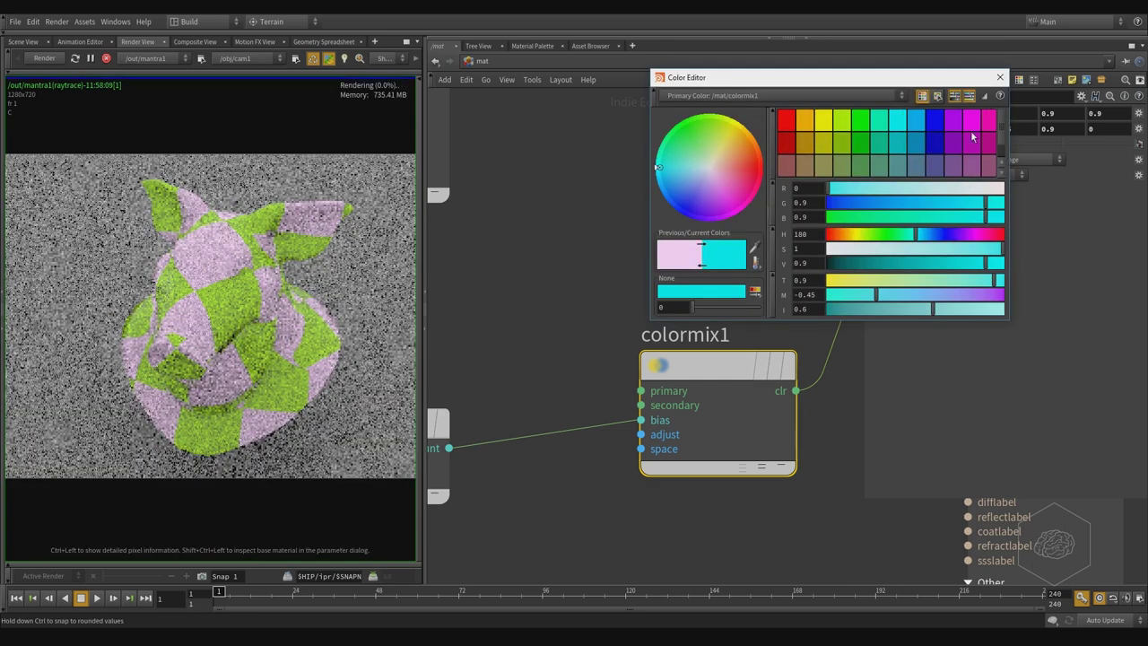
pyautogui.click(1000, 79)
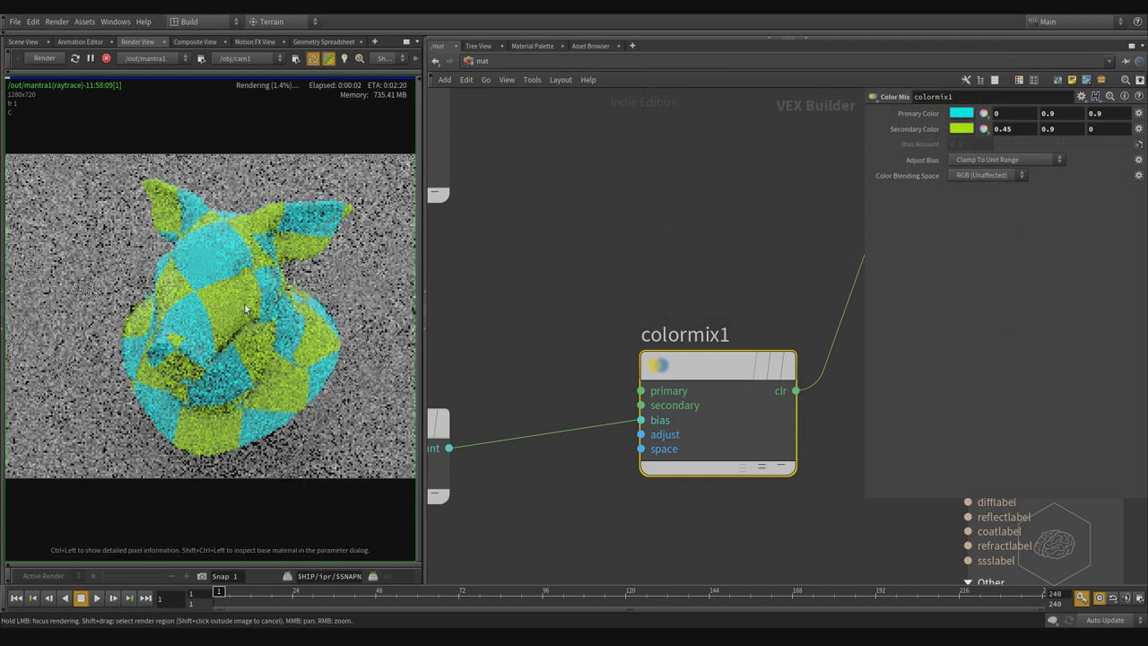
# Shift checkered2 slightly toward colormix1 to tidy the pattern branch
pyautogui.scroll(-3, 591, 260)
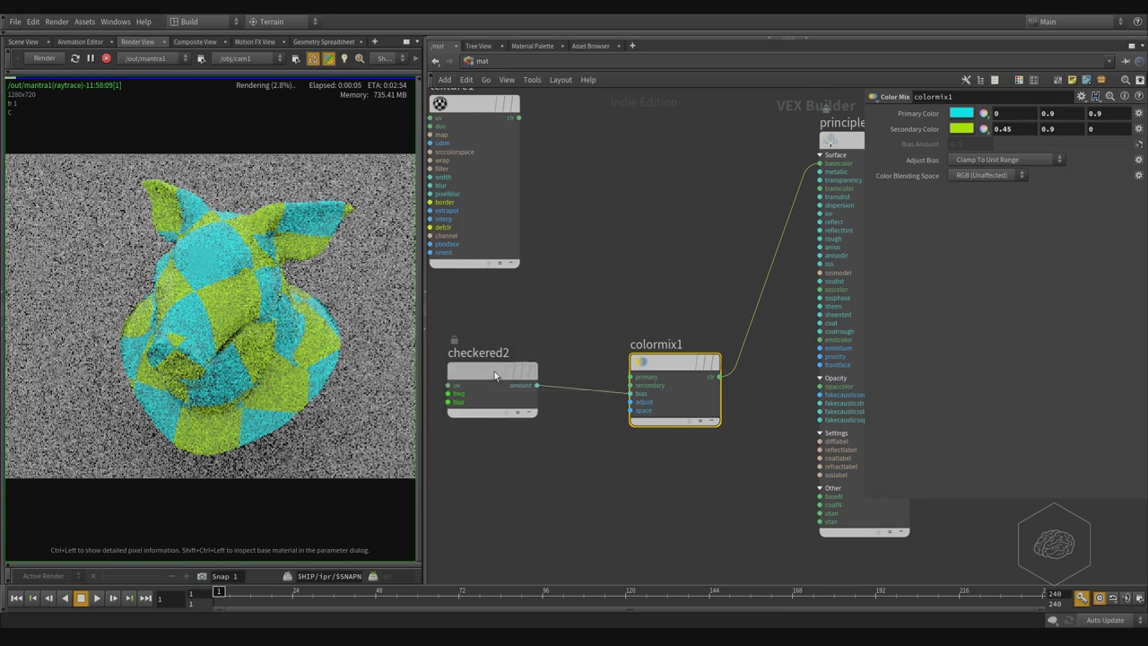
pyautogui.moveTo(500, 363)
pyautogui.moveTo(538, 311); pyautogui.dragTo(586, 272, button='middle')
pyautogui.moveTo(538, 339)
pyautogui.mouseDown()
pyautogui.moveTo(550, 336)
pyautogui.moveTo(529, 336)
pyautogui.mouseUp()
pyautogui.scroll(-3, 583, 277)
pyautogui.moveTo(677, 250); pyautogui.dragTo(625, 306, button='middle')
pyautogui.scroll(2, 594, 367)
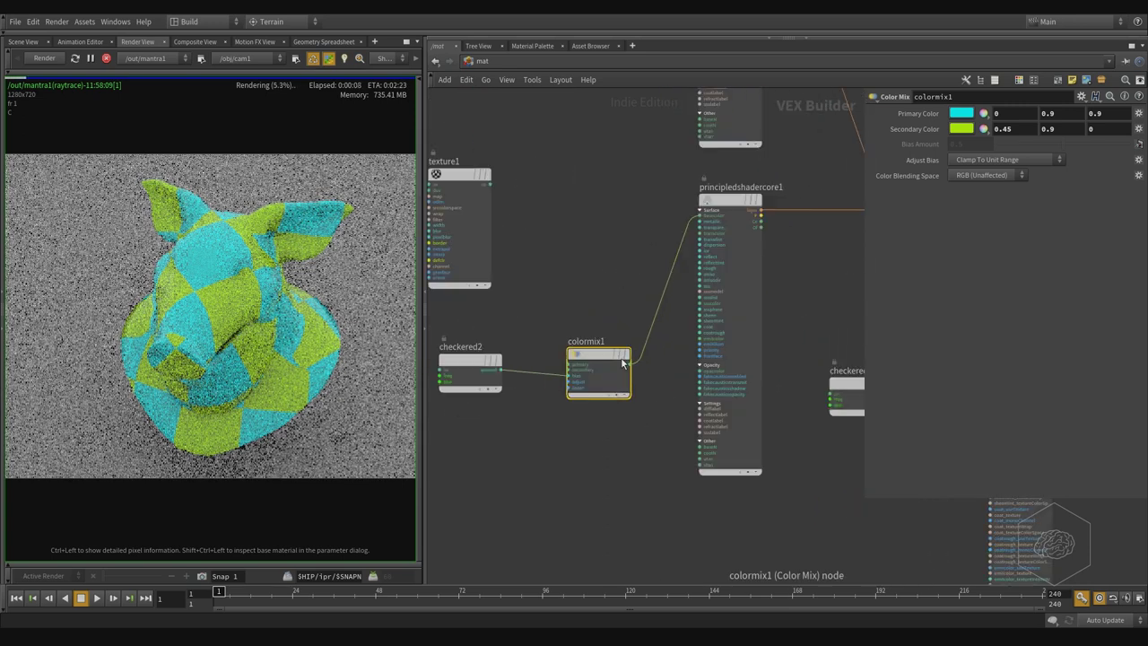
# Move checkered2 closer to colormix1 and line up its amount output with the bias input
pyautogui.moveTo(833, 267); pyautogui.dragTo(768, 279, button='middle')
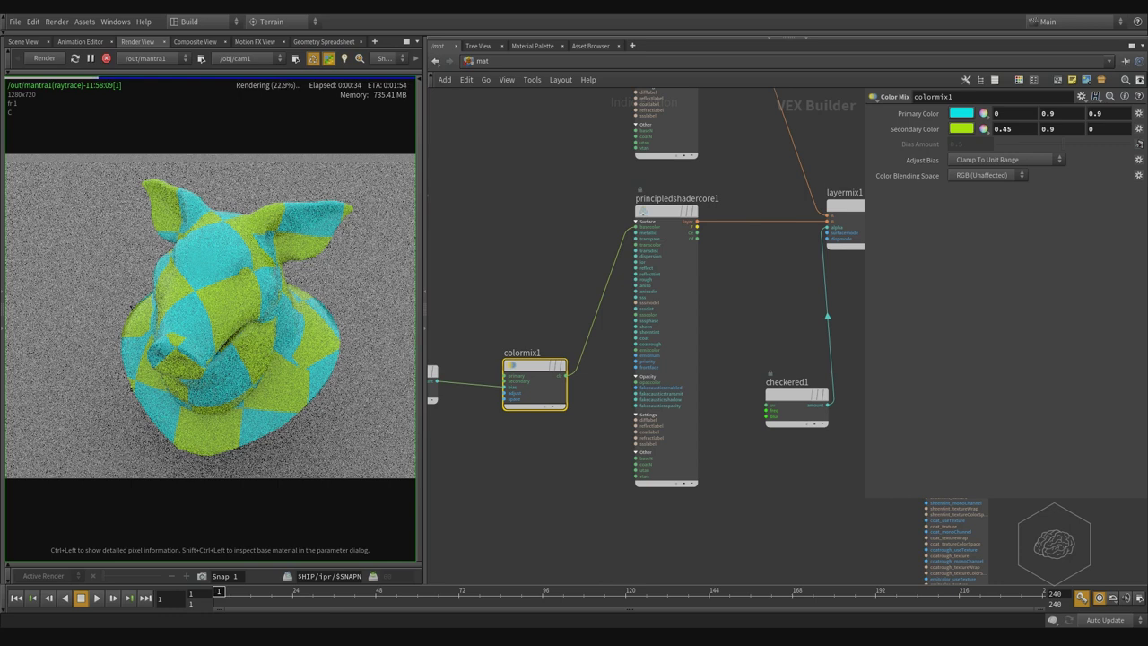
pyautogui.moveTo(583, 268); pyautogui.dragTo(733, 263, button='middle')
pyautogui.moveTo(599, 471); pyautogui.dragTo(610, 469, button='middle')
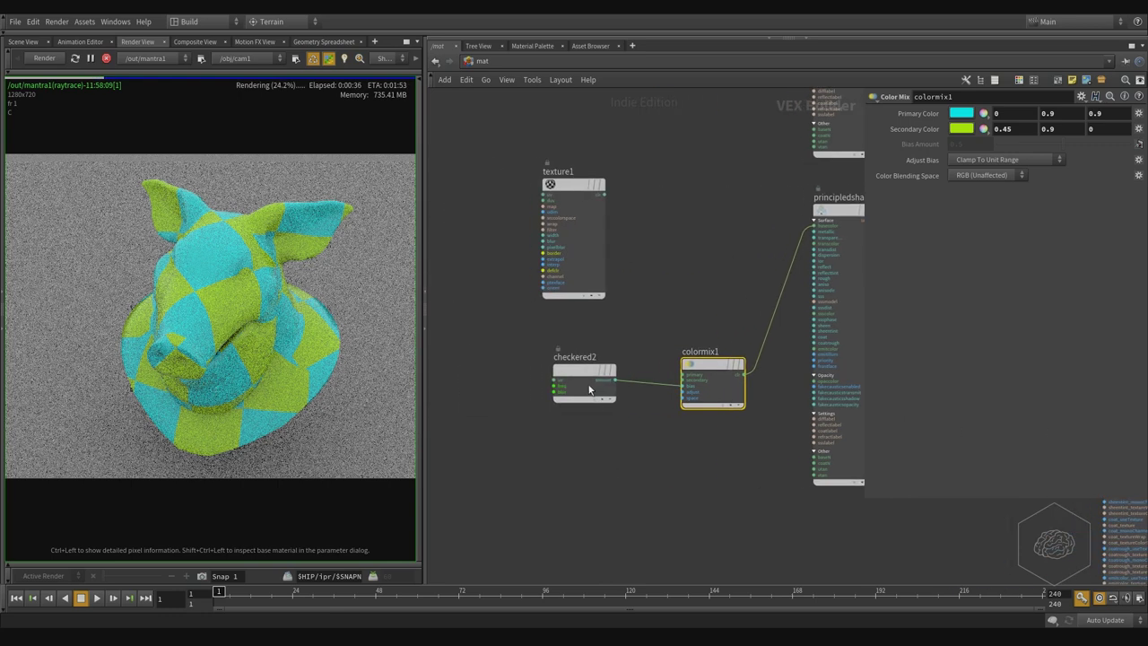
pyautogui.moveTo(596, 385); pyautogui.dragTo(612, 392)
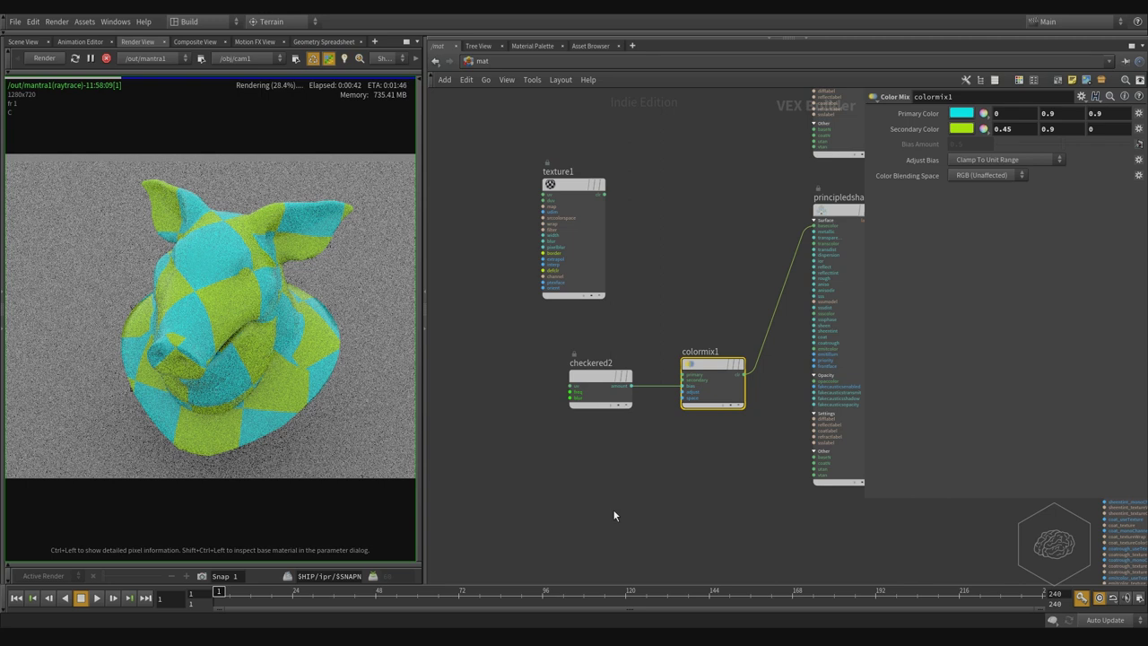
# Set checkered2's frequency to 4 by 4, and raise it to 16 by 16
pyautogui.moveTo(605, 356); pyautogui.dragTo(554, 484)
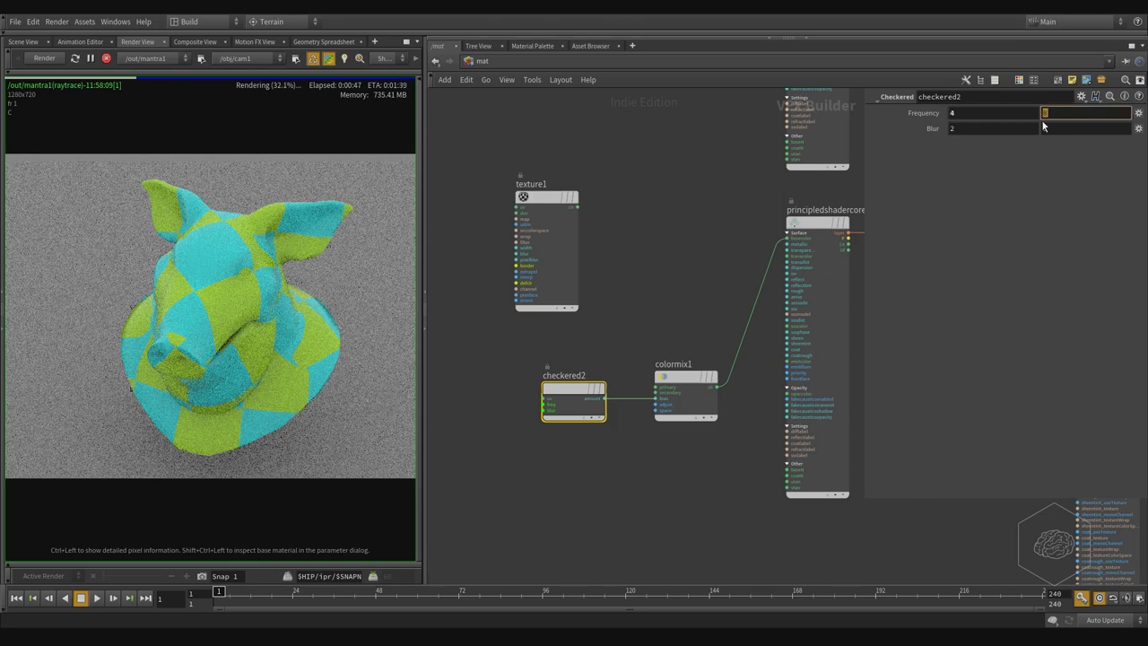
pyautogui.write('4')
pyautogui.press('Return')
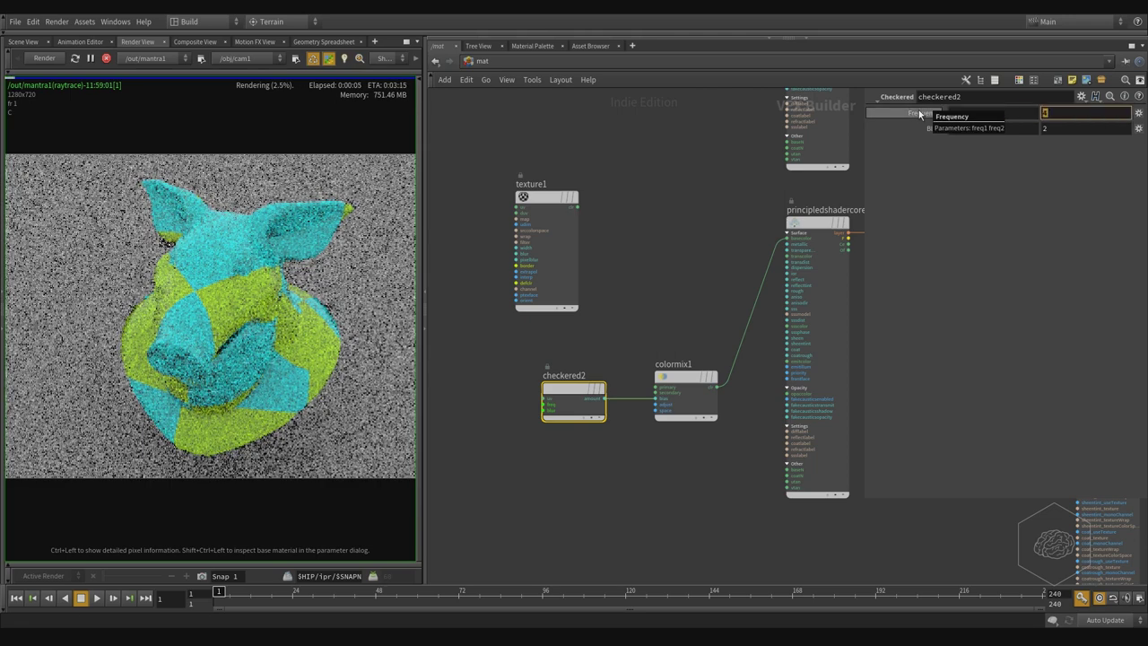
pyautogui.write('16')
pyautogui.press('Return')
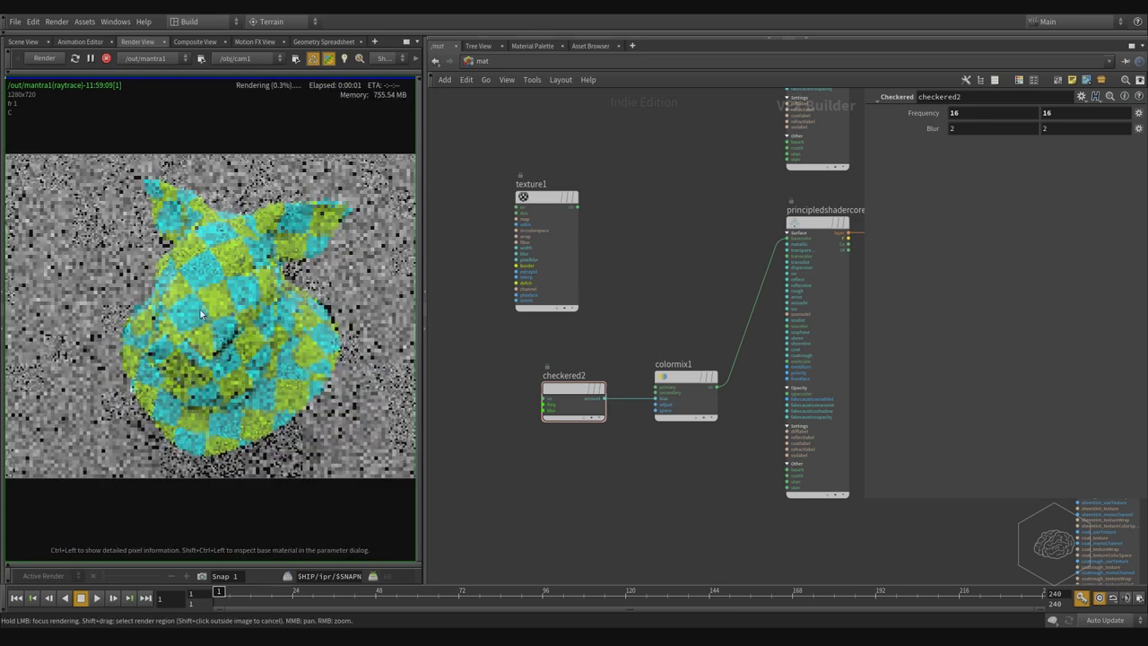
pyautogui.scroll(3, 222, 276)
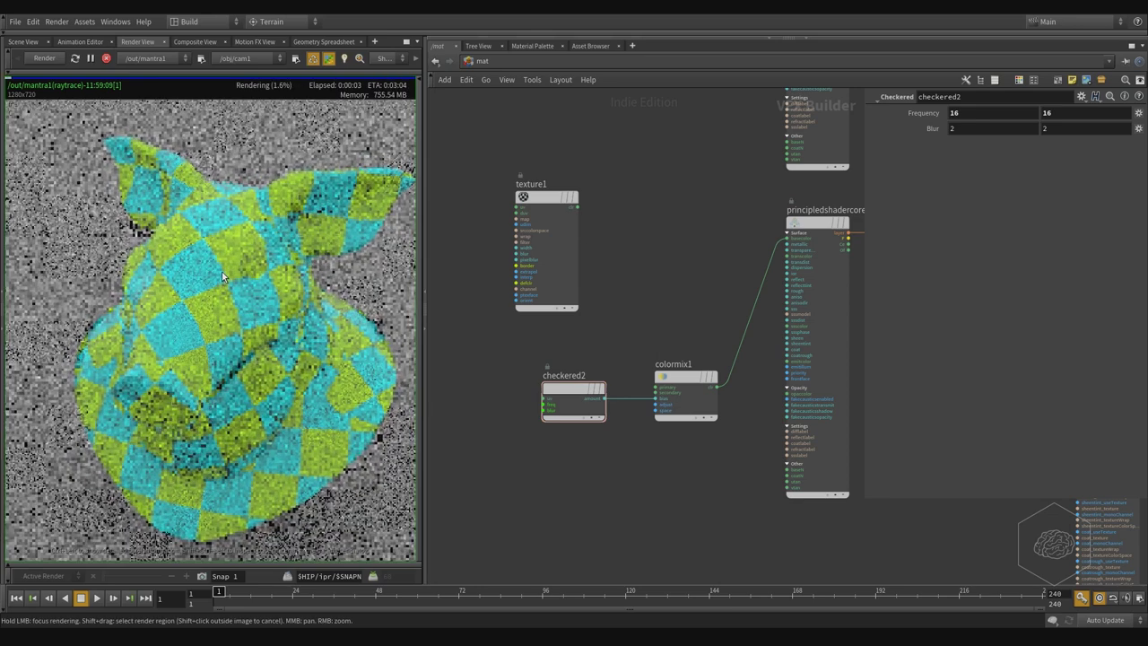
pyautogui.scroll(1, 222, 276)
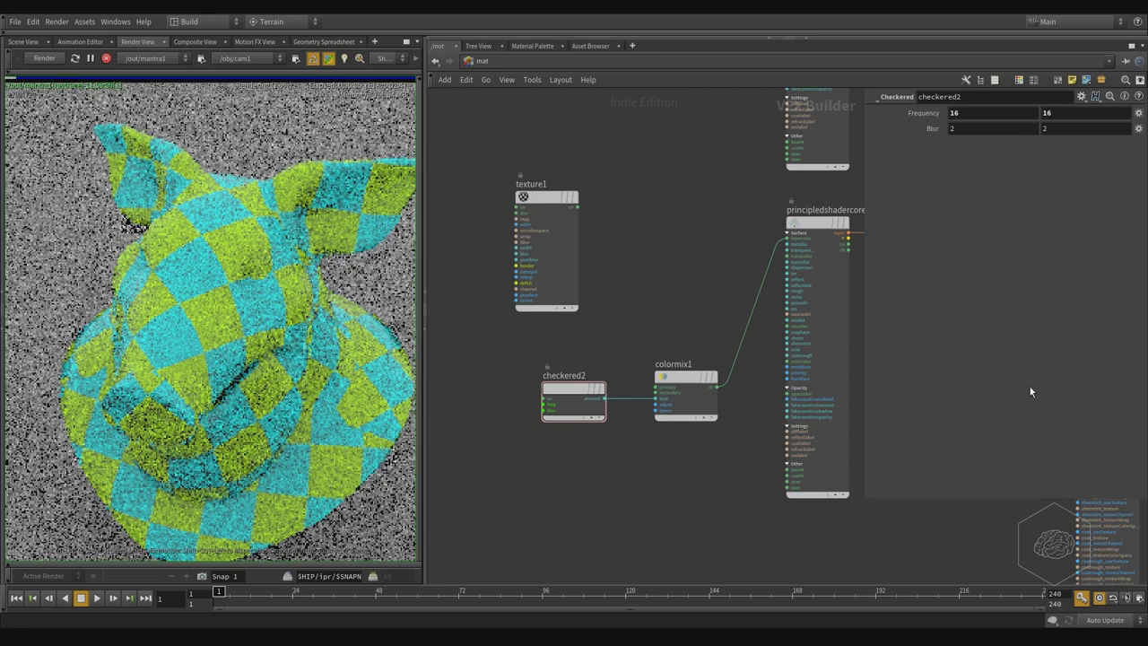
# Add a UV Noise node to the network, placed before checkered2
pyautogui.moveTo(661, 292); pyautogui.dragTo(779, 242, button='middle')
pyautogui.scroll(3, 663, 357)
pyautogui.moveTo(561, 312); pyautogui.dragTo(707, 313, button='middle')
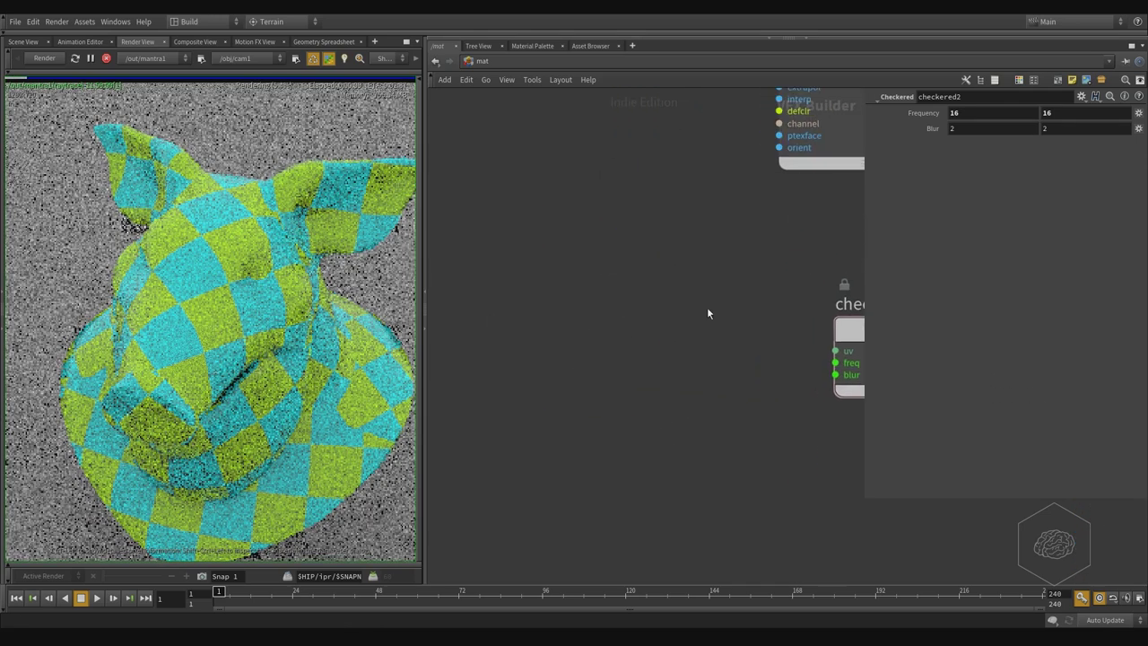
pyautogui.press('Tab')
pyautogui.write('uvno')
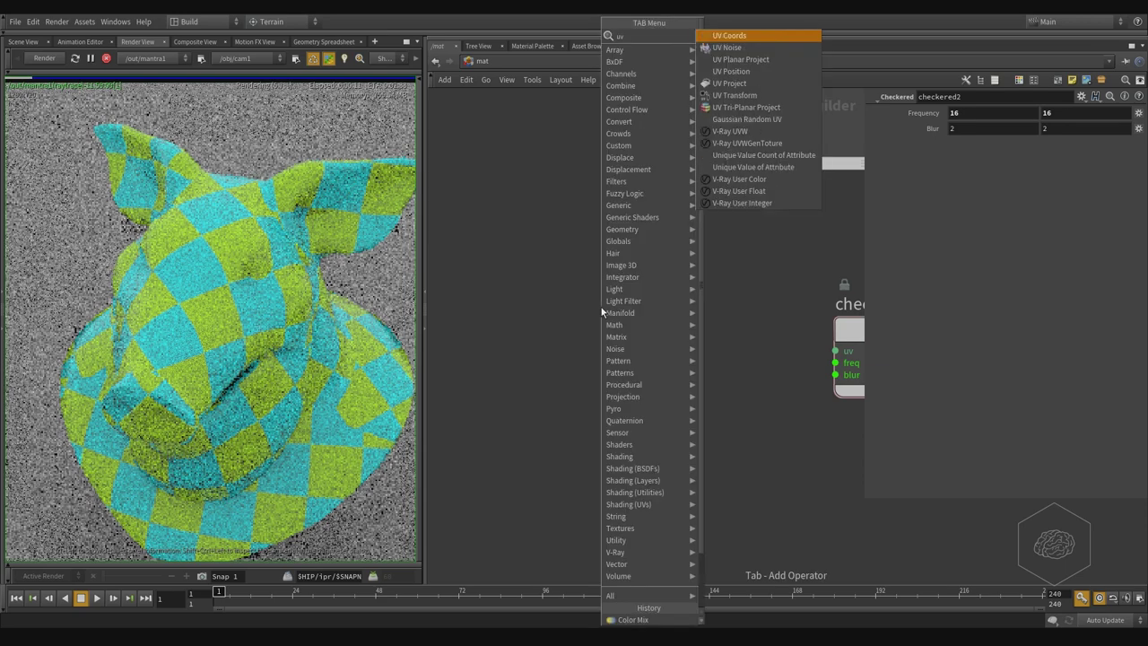
pyautogui.press('Return')
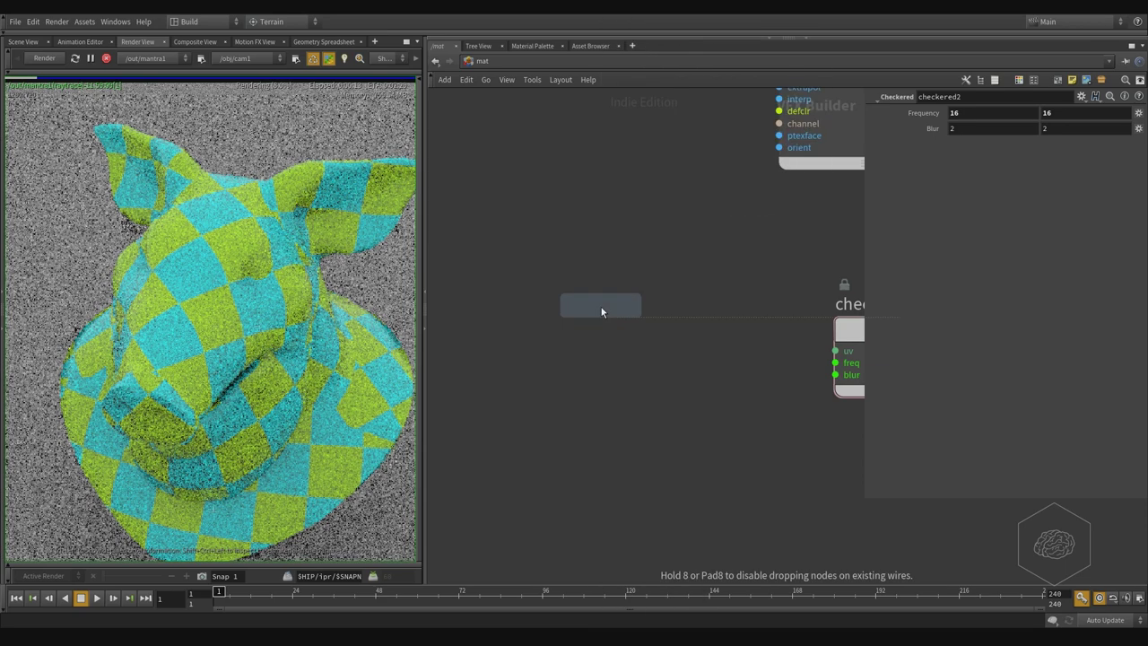
pyautogui.click(601, 307)
# Connect the UV Noise node's noiseuv output to checkered2's uv input and line up the two nodes
pyautogui.moveTo(700, 223); pyautogui.dragTo(633, 231, button='middle')
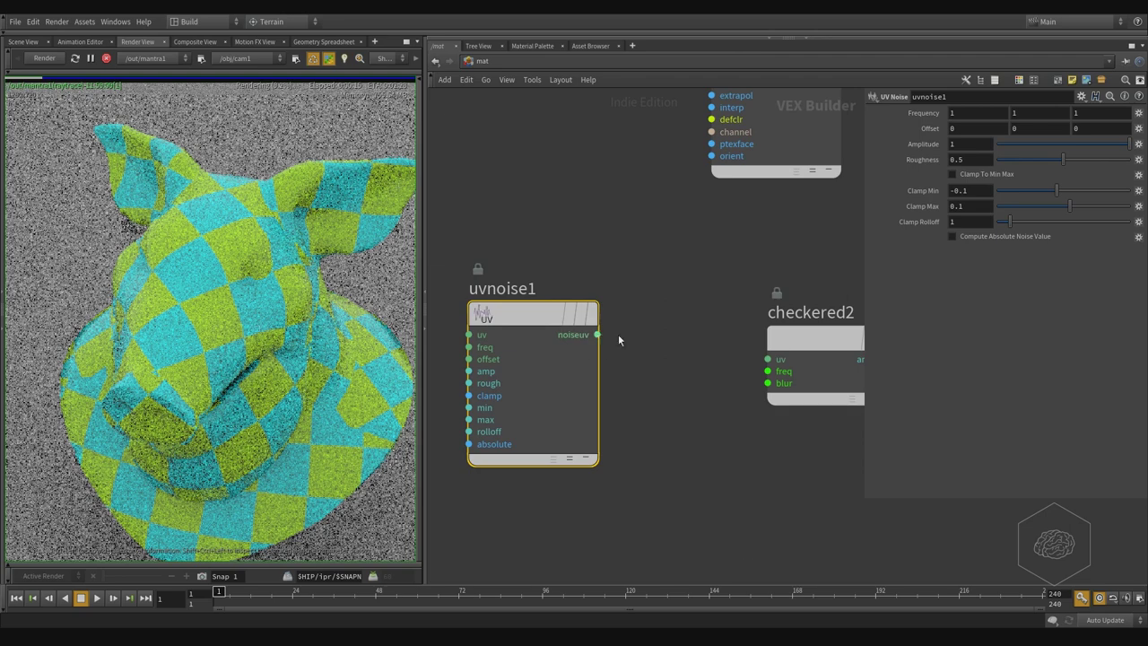
pyautogui.click(796, 361)
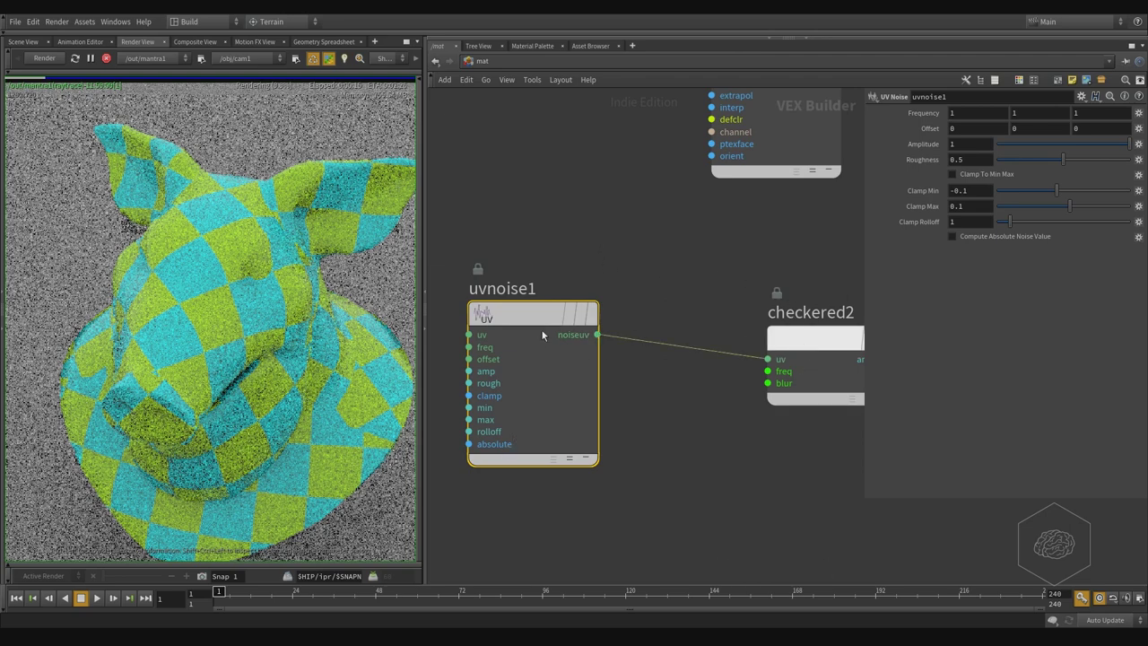
pyautogui.moveTo(534, 310); pyautogui.dragTo(543, 339)
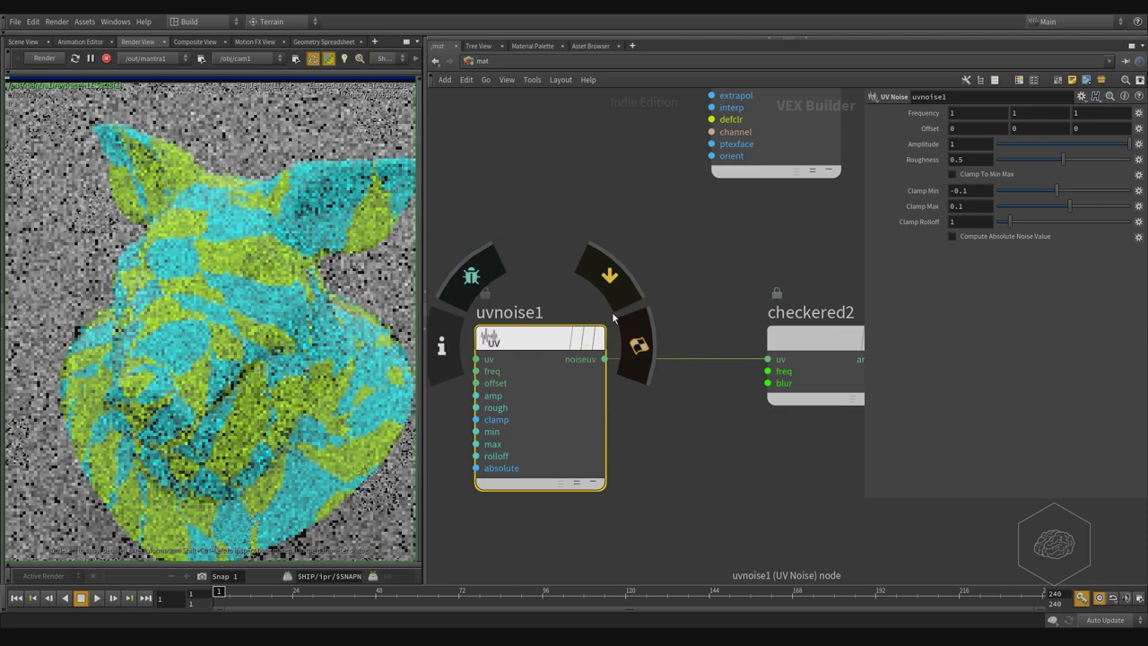
# Set uvnoise1's clamp rolloff to -0.1 and move the node closer to checkered2
pyautogui.moveTo(876, 223); pyautogui.dragTo(808, 237, button='middle')
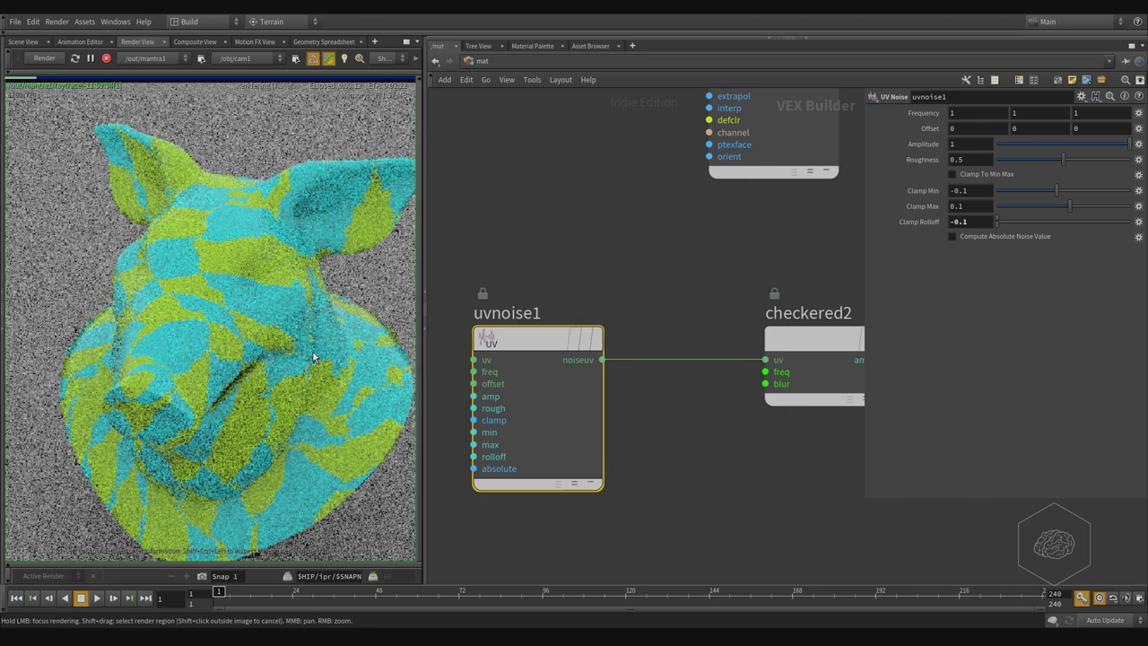
pyautogui.moveTo(694, 230); pyautogui.dragTo(493, 332, button='middle')
pyautogui.scroll(-3, 555, 317)
pyautogui.moveTo(538, 493); pyautogui.dragTo(684, 461, button='middle')
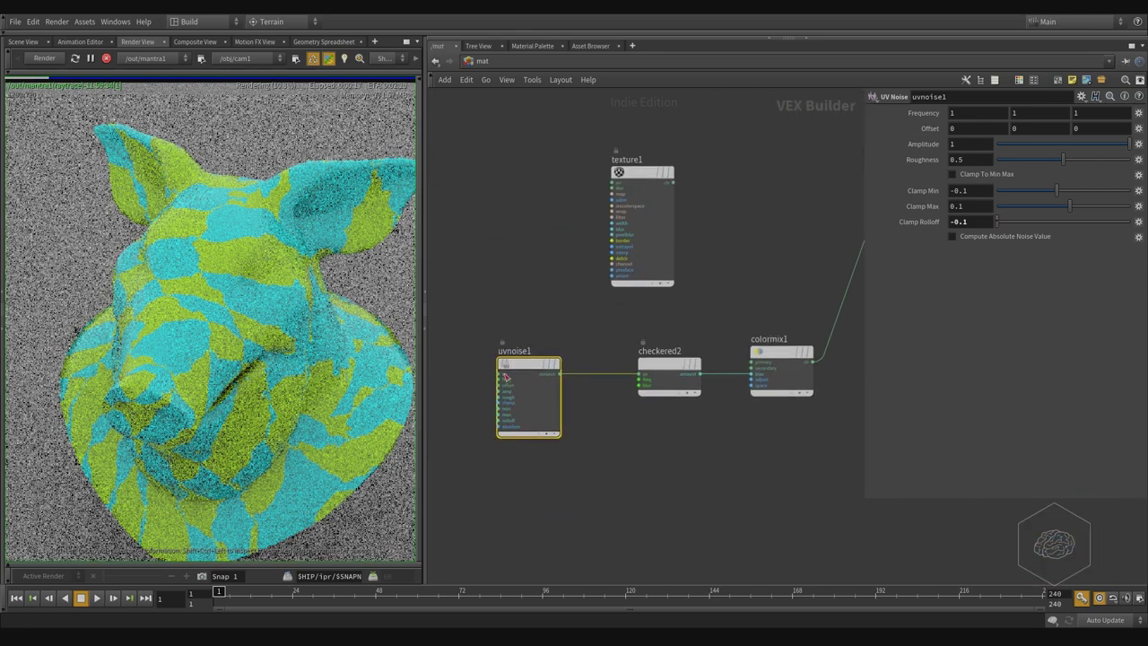
pyautogui.moveTo(529, 368); pyautogui.dragTo(546, 368)
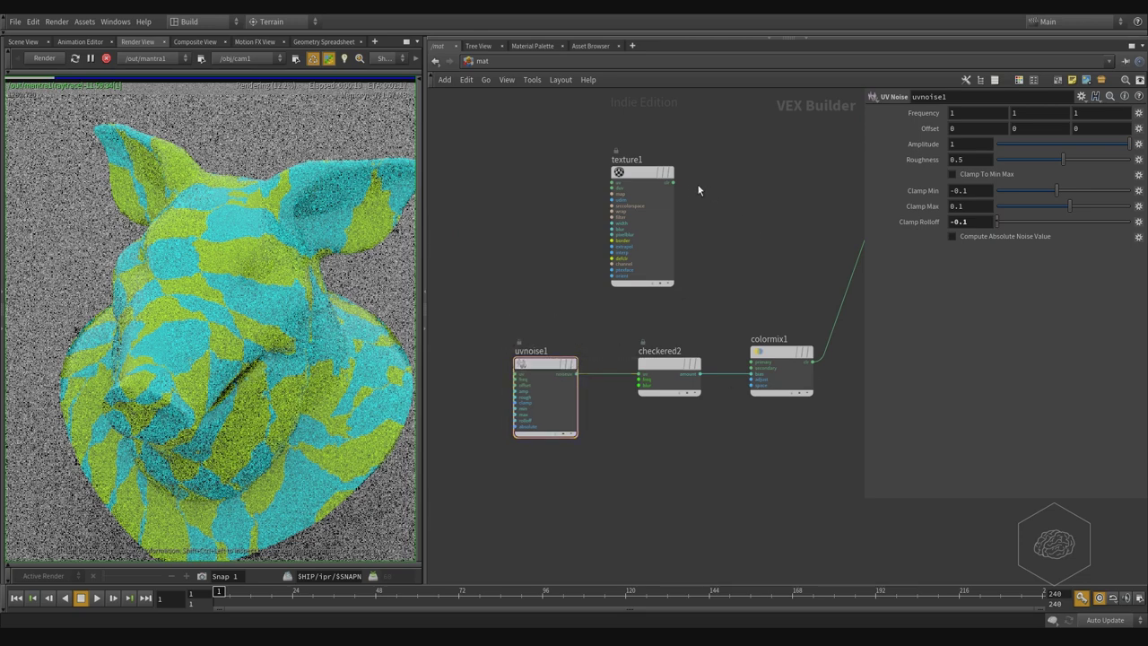
# Connect texture1's color output to colormix1's primary input
pyautogui.click(673, 184)
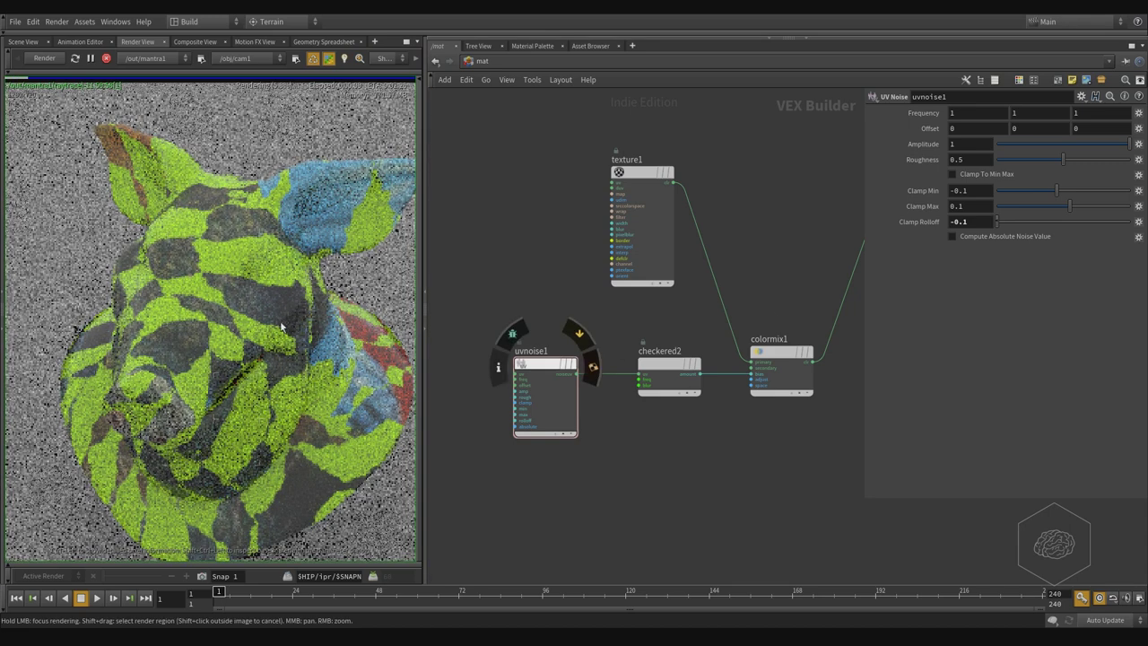
# Show layermix1's blend mode settings, and move checkered1 closer beneath layermix1
pyautogui.moveTo(753, 465); pyautogui.dragTo(561, 530, button='middle')
pyautogui.moveTo(813, 244); pyautogui.dragTo(619, 342, button='middle')
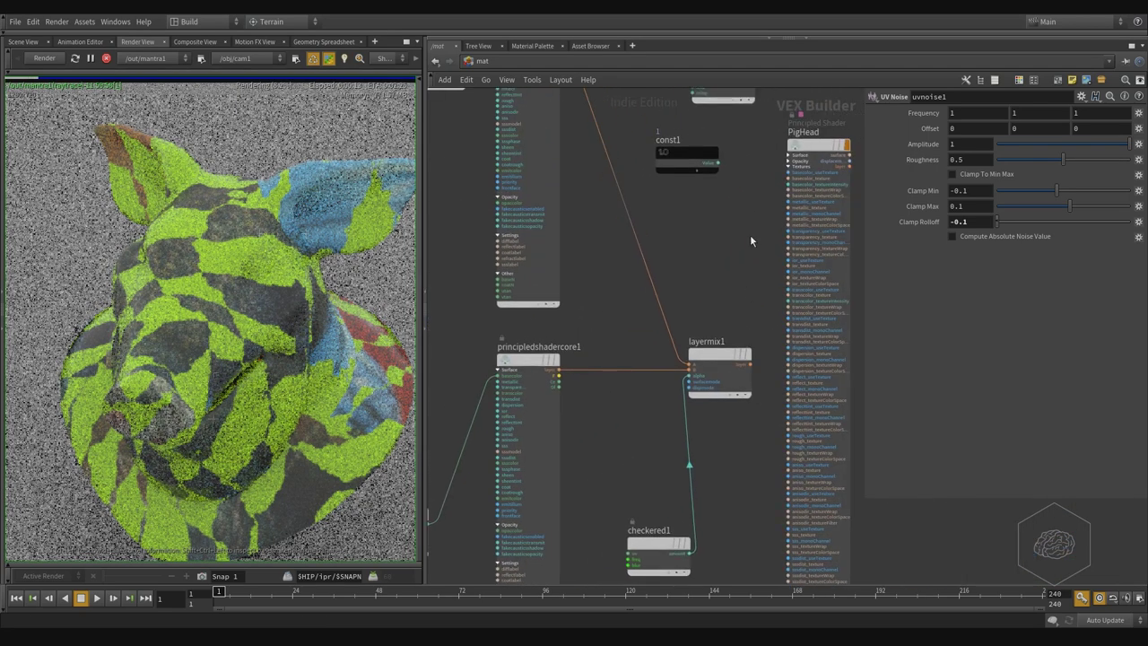
pyautogui.click(717, 367)
pyautogui.moveTo(703, 495); pyautogui.dragTo(627, 461, button='middle')
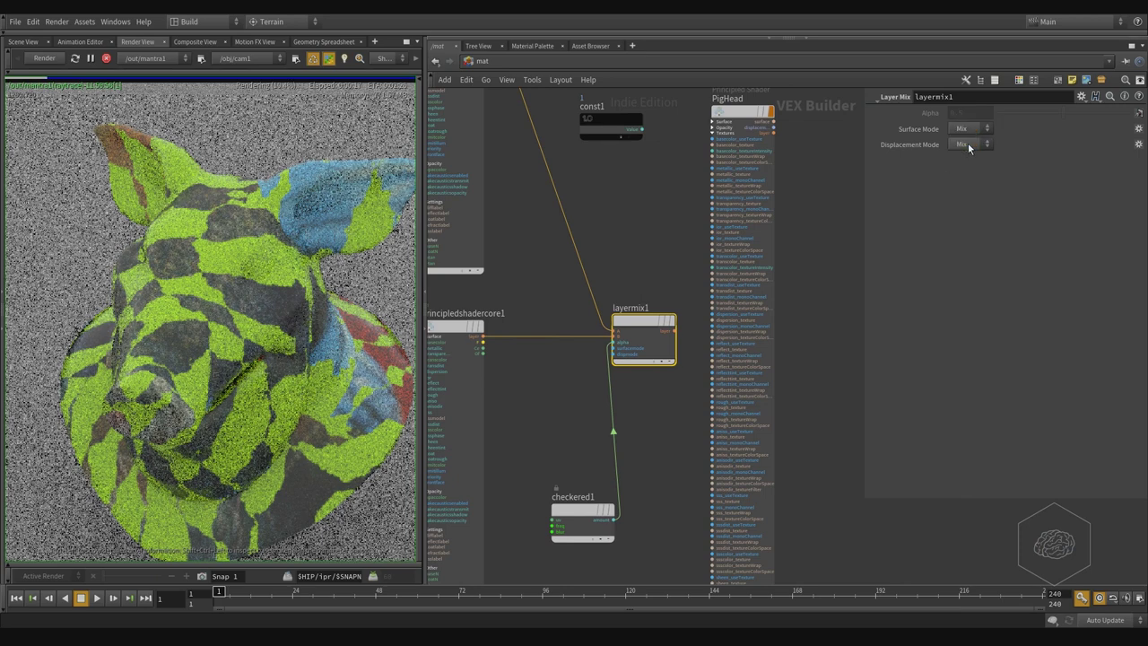
pyautogui.moveTo(579, 516); pyautogui.dragTo(560, 488)
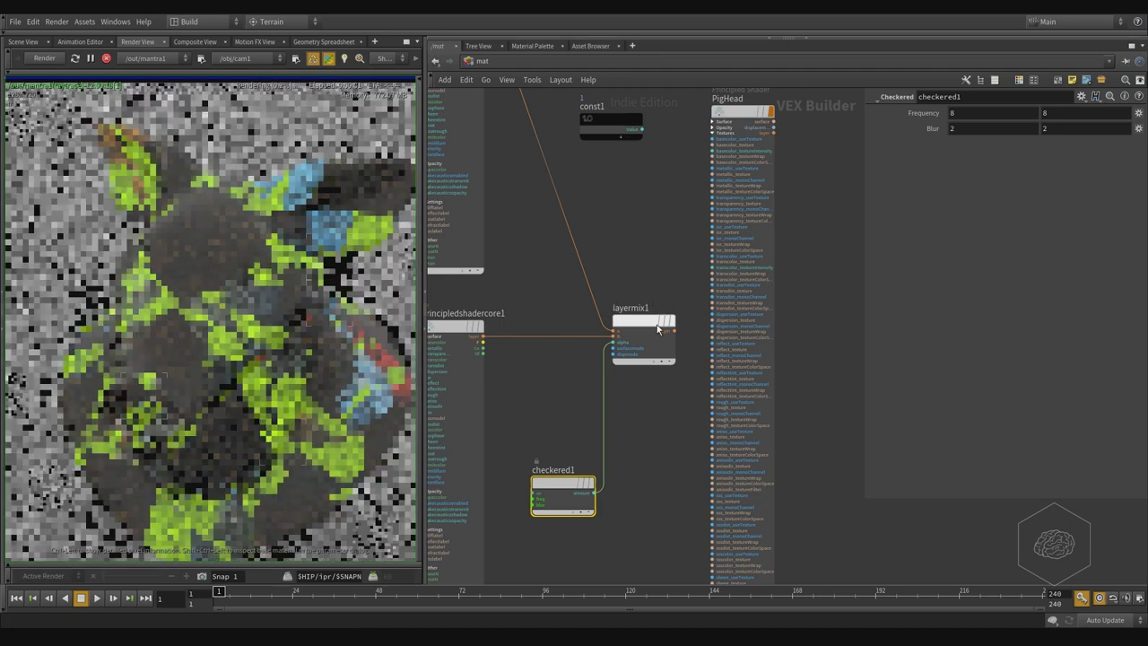
pyautogui.moveTo(640, 264); pyautogui.dragTo(728, 282, button='middle')
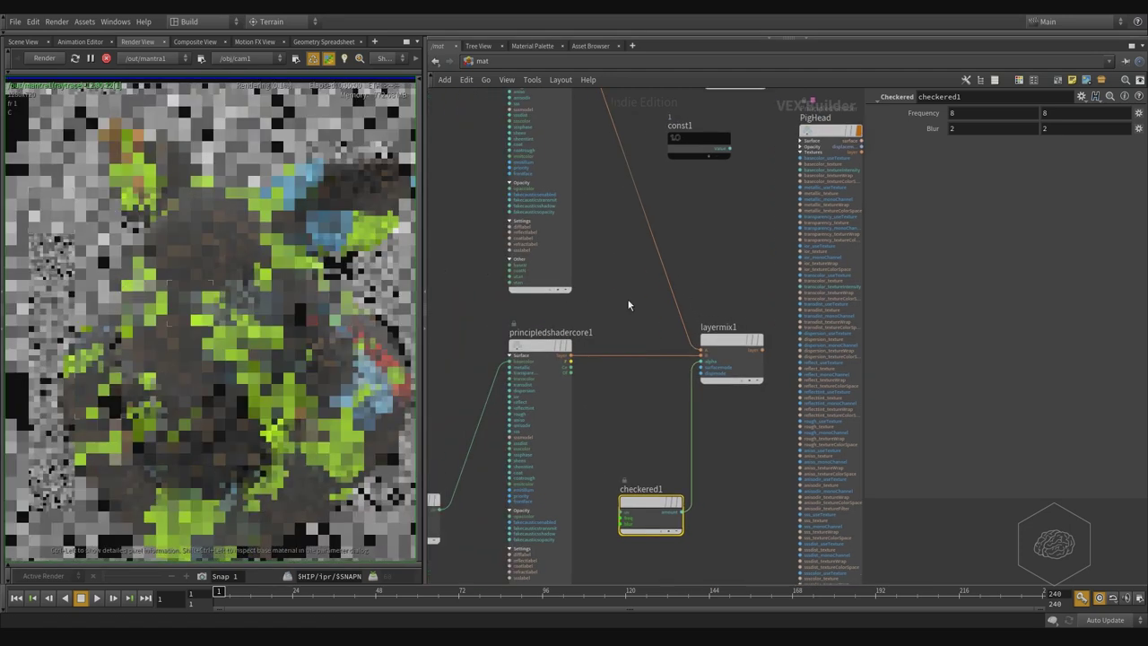